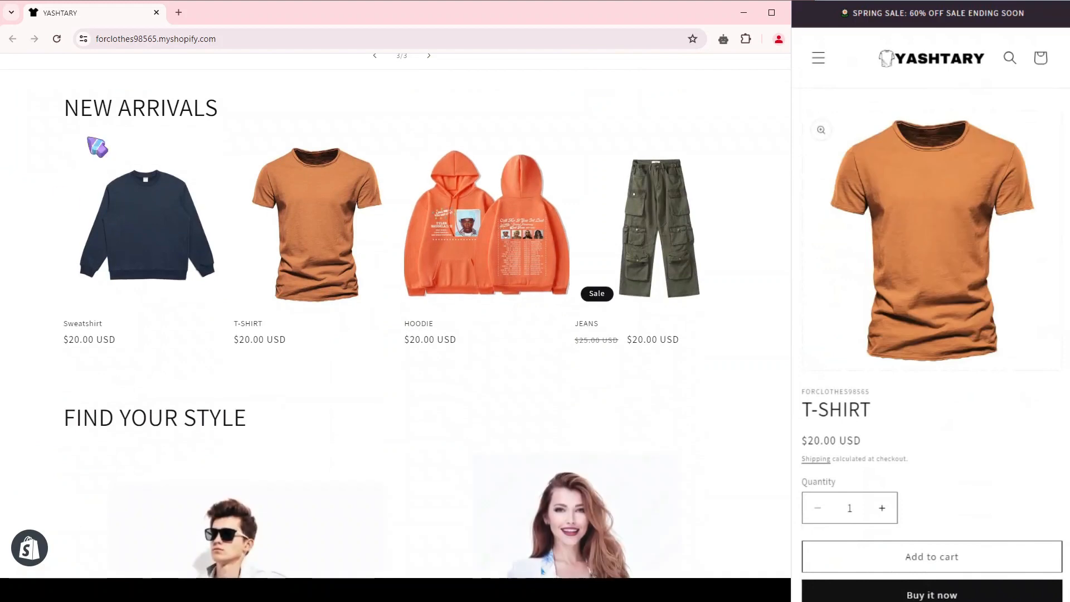
Look through the sample clothing storefront's home page and open its men's collection.
scroll(741, 239, "down", 3)
scroll(740, 239, "down", 2)
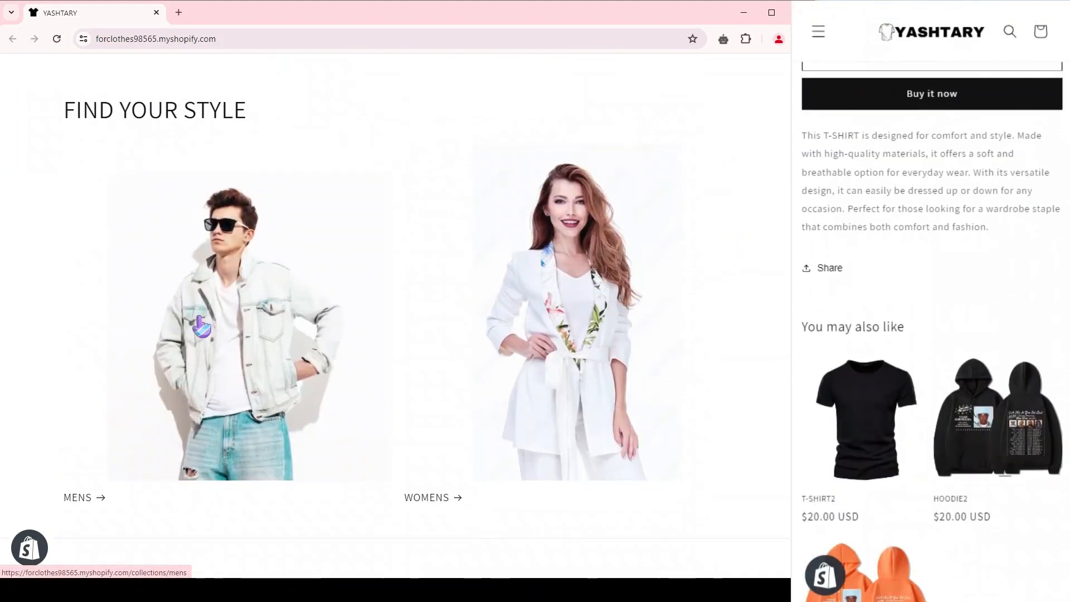
left_click(237, 321)
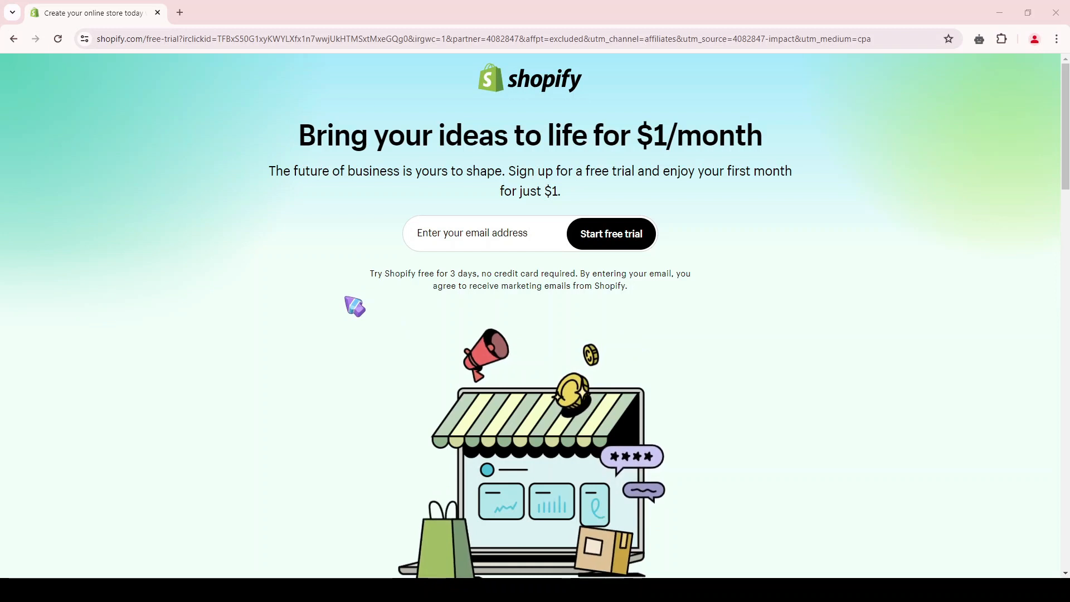
left_click_drag(368, 273, 390, 274)
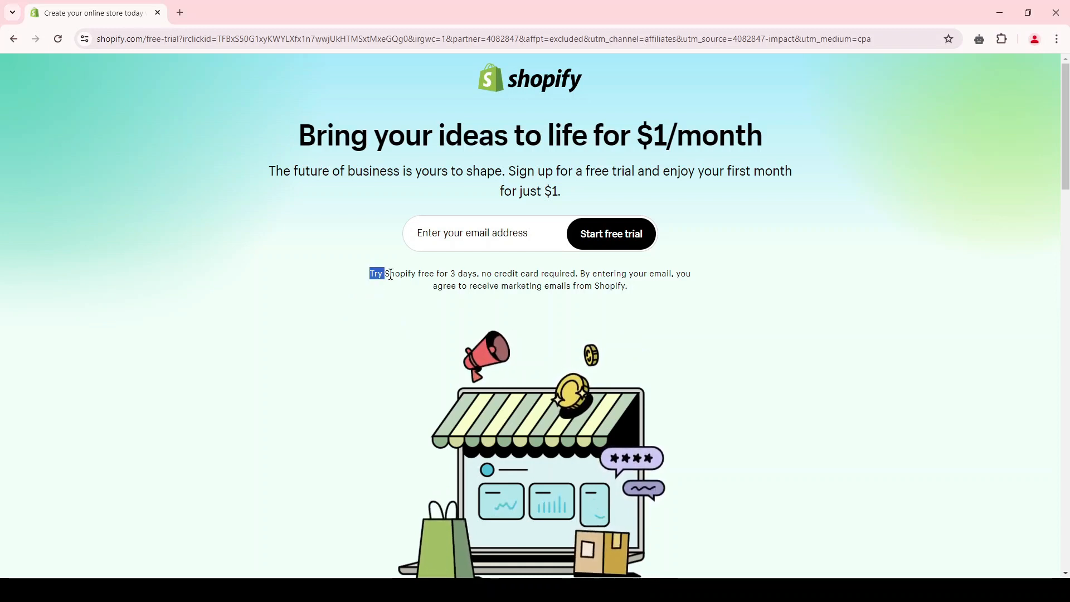
left_click(477, 282)
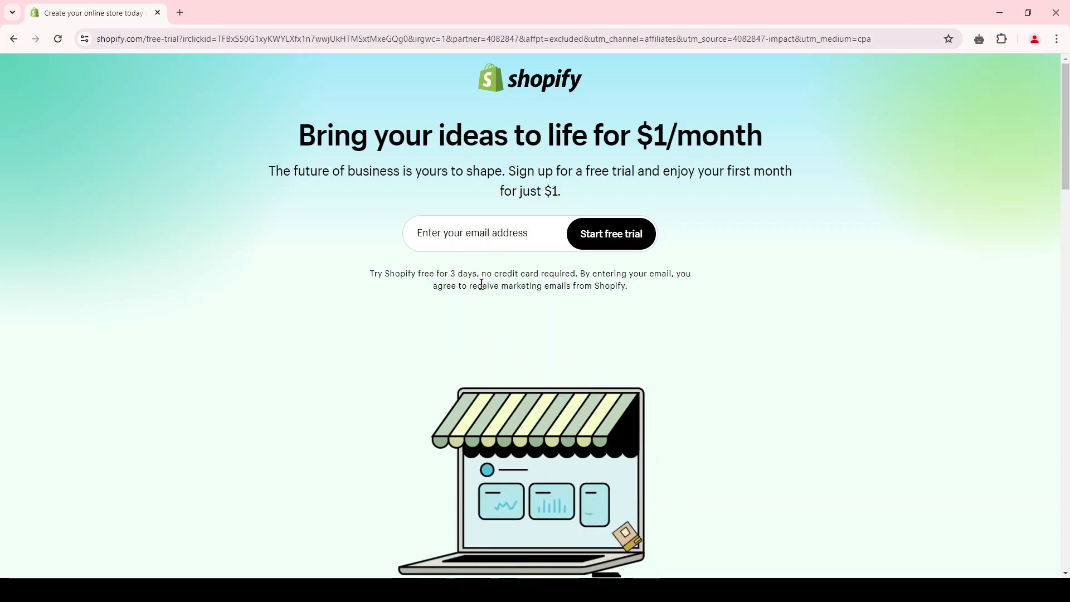
left_click_drag(561, 191, 514, 168)
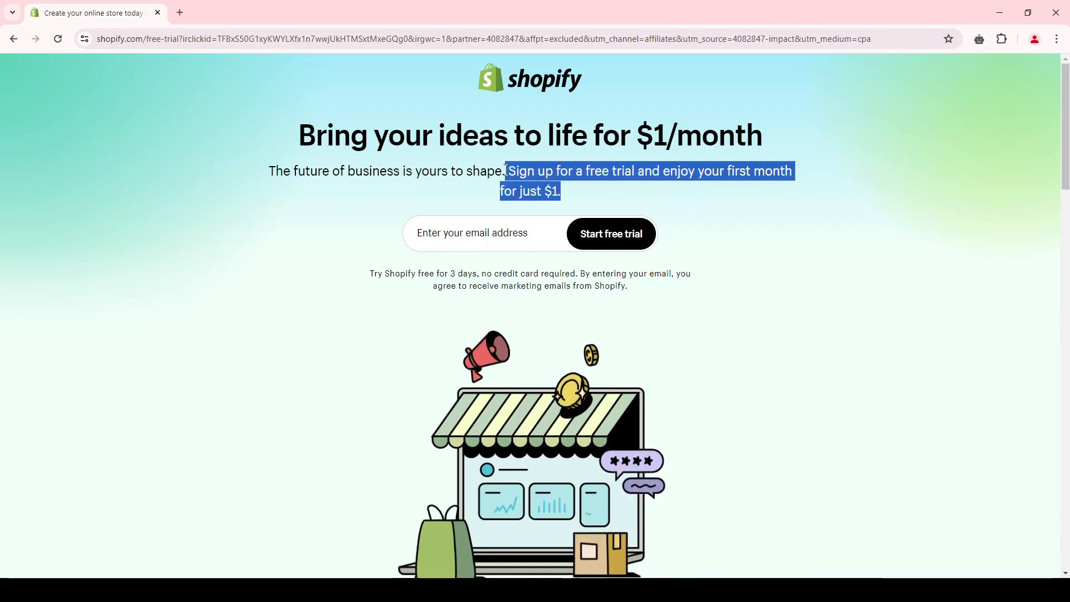
left_click(505, 170)
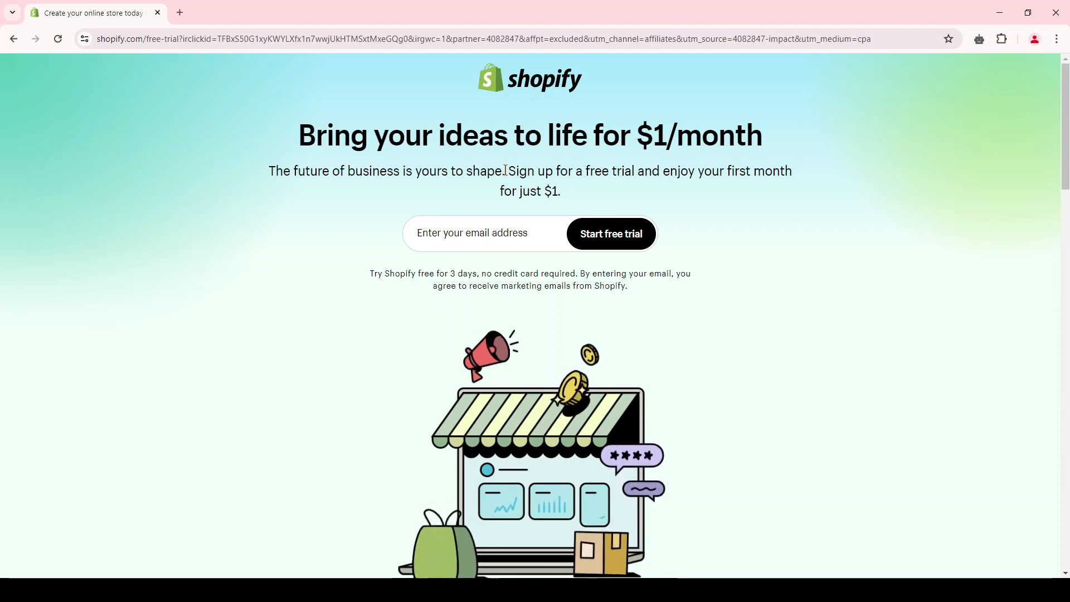
Enter the account email address on the free-trial page and start the trial.
left_click(427, 243)
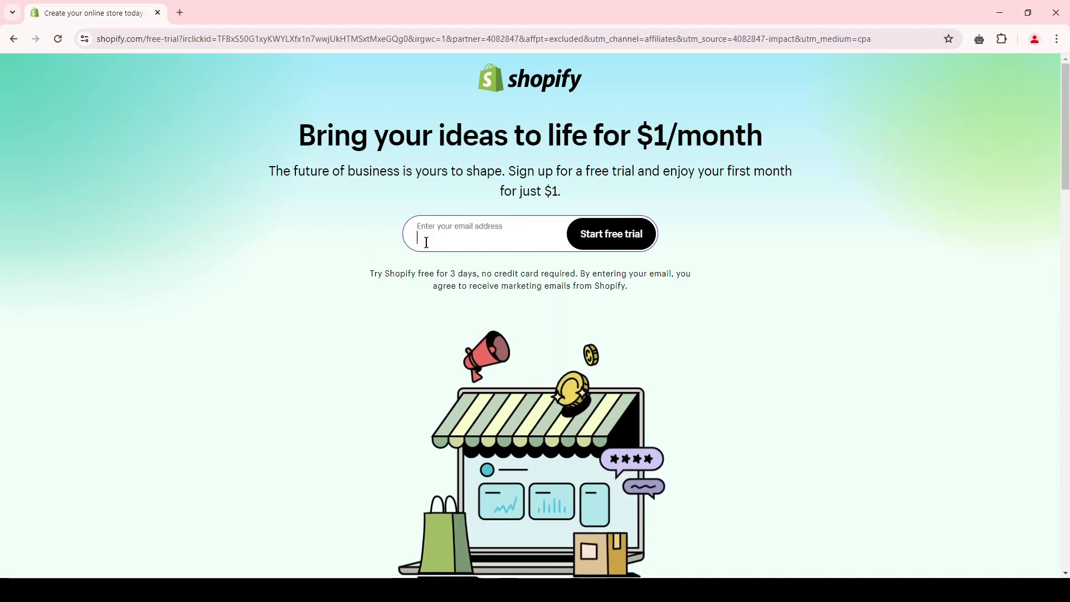
key("ctrl+v")
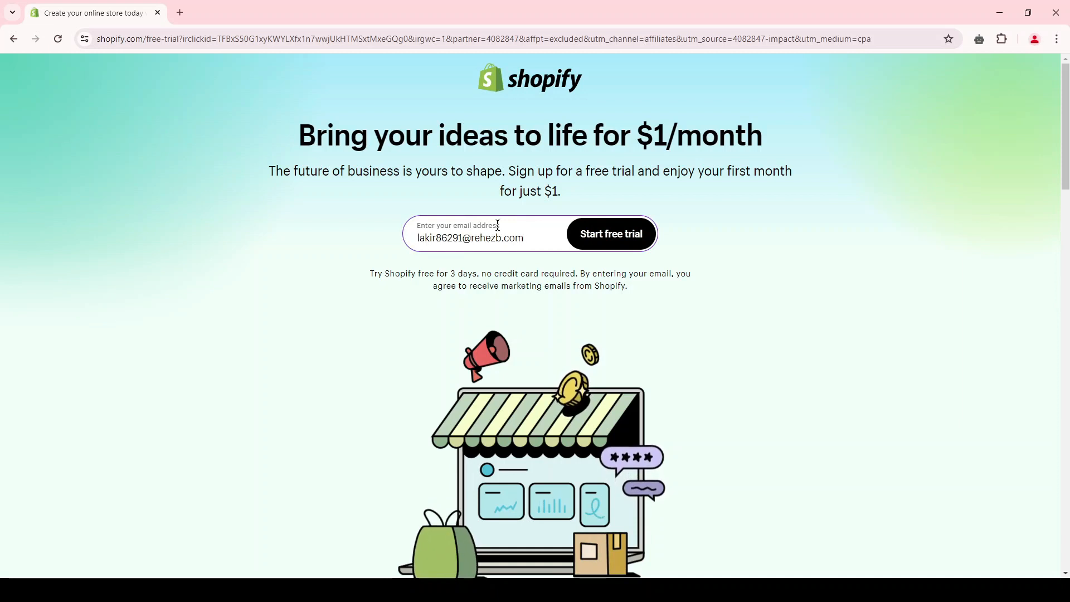
left_click(590, 235)
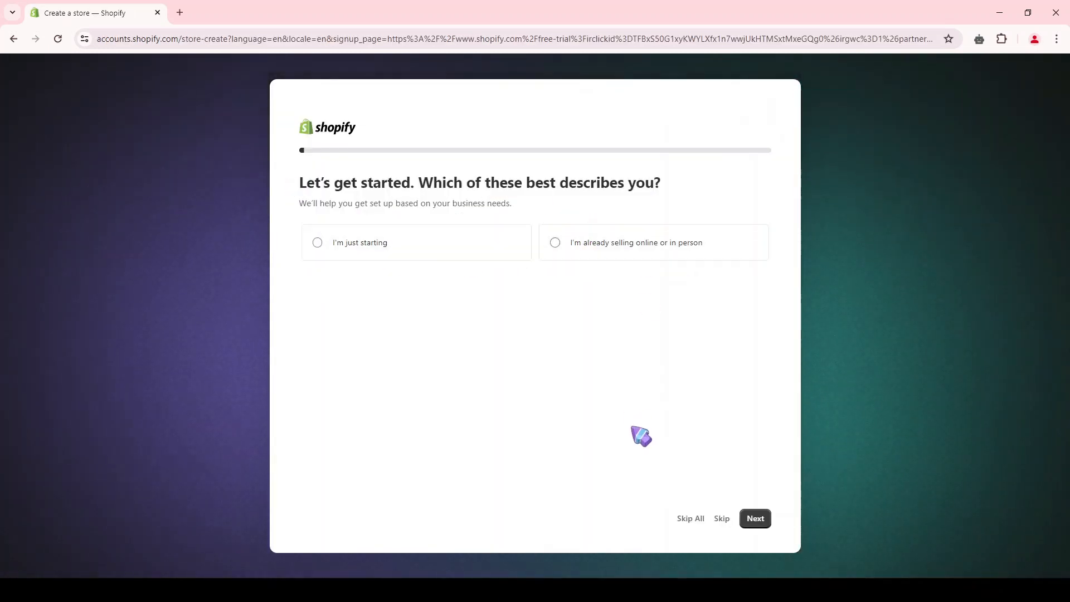
Skip all the introductory business questions and set the business location to United States.
left_click(691, 519)
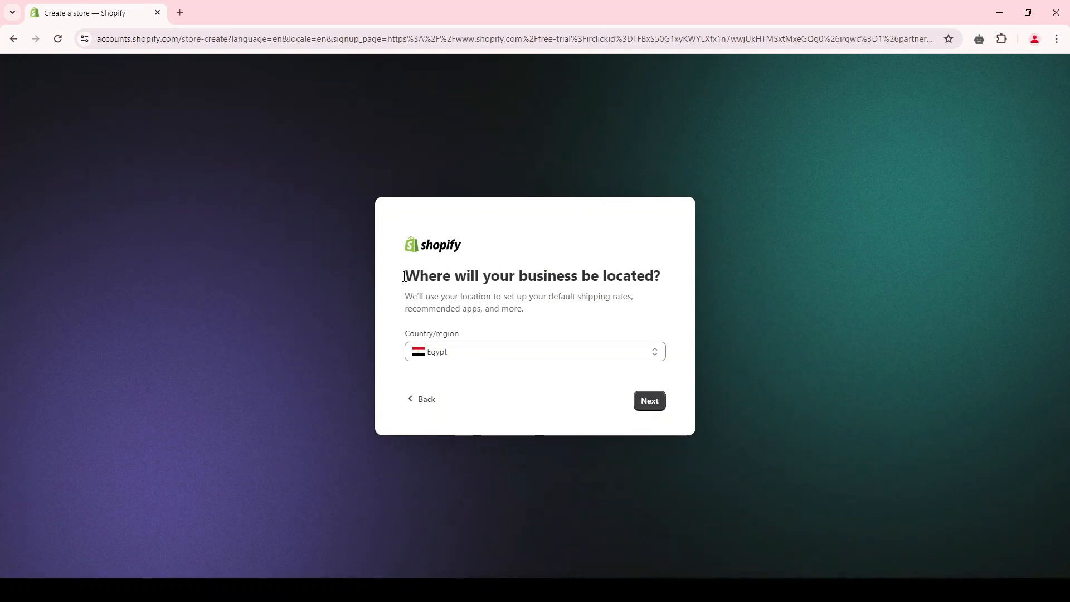
left_click(451, 353)
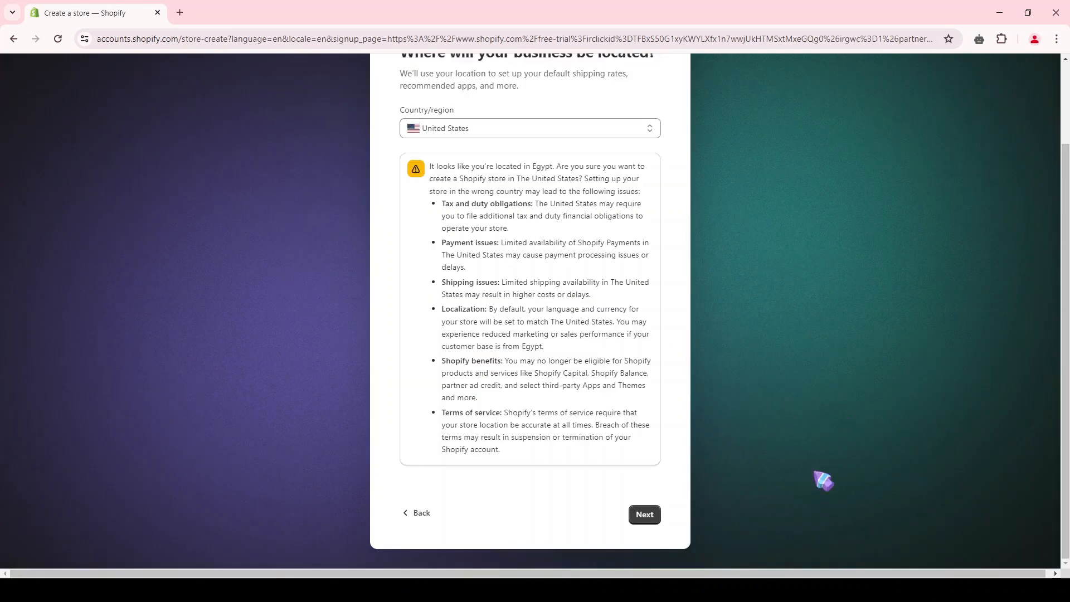
left_click(645, 515)
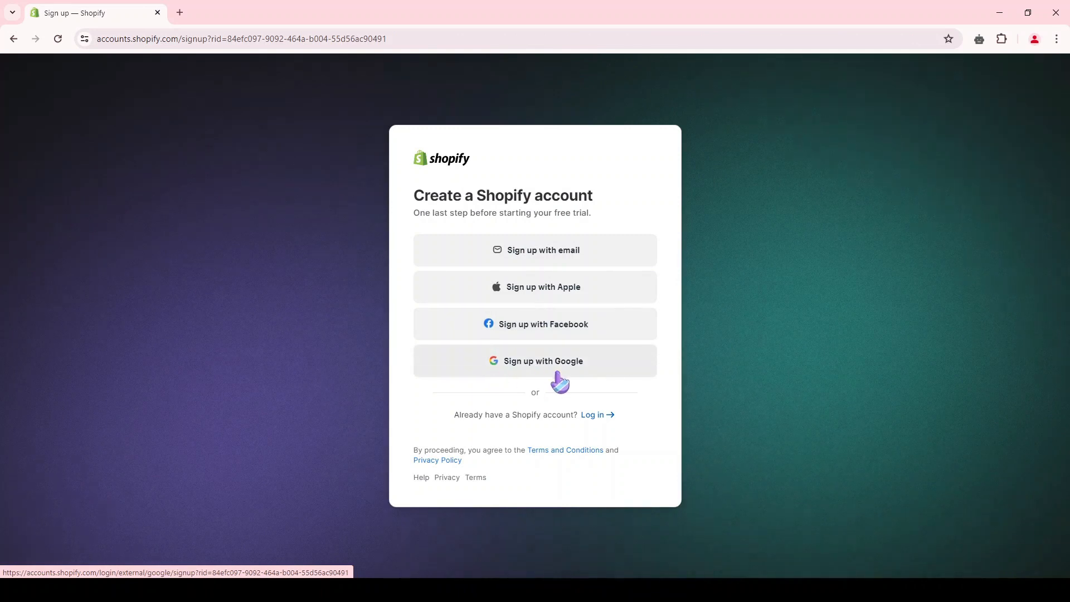
Sign up with email, filling in the email address and account password, and create the Shopify account.
left_click(556, 251)
key("ctrl+v")
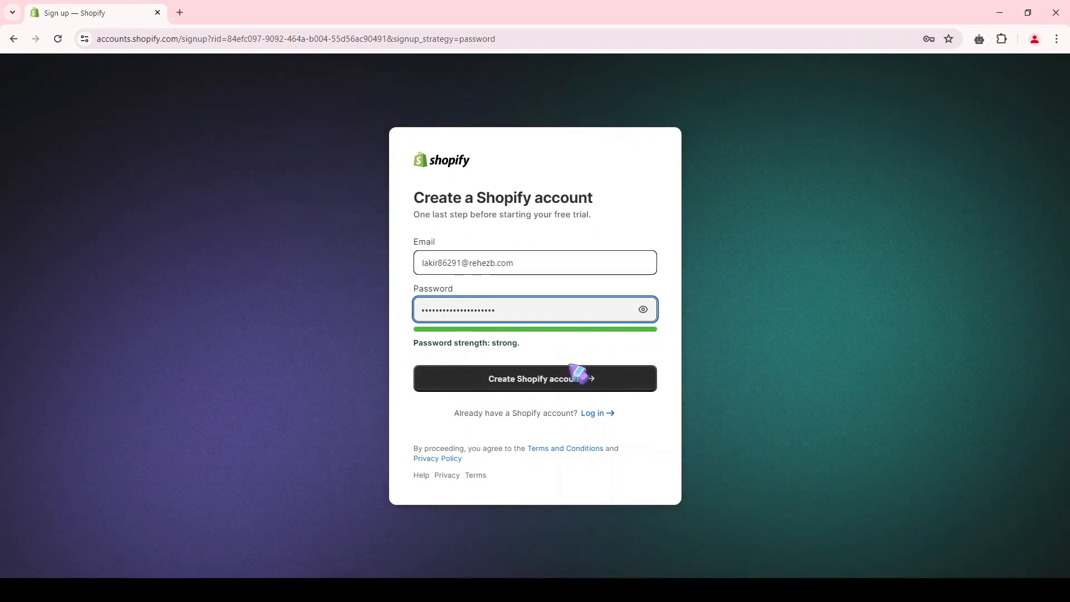
left_click(559, 384)
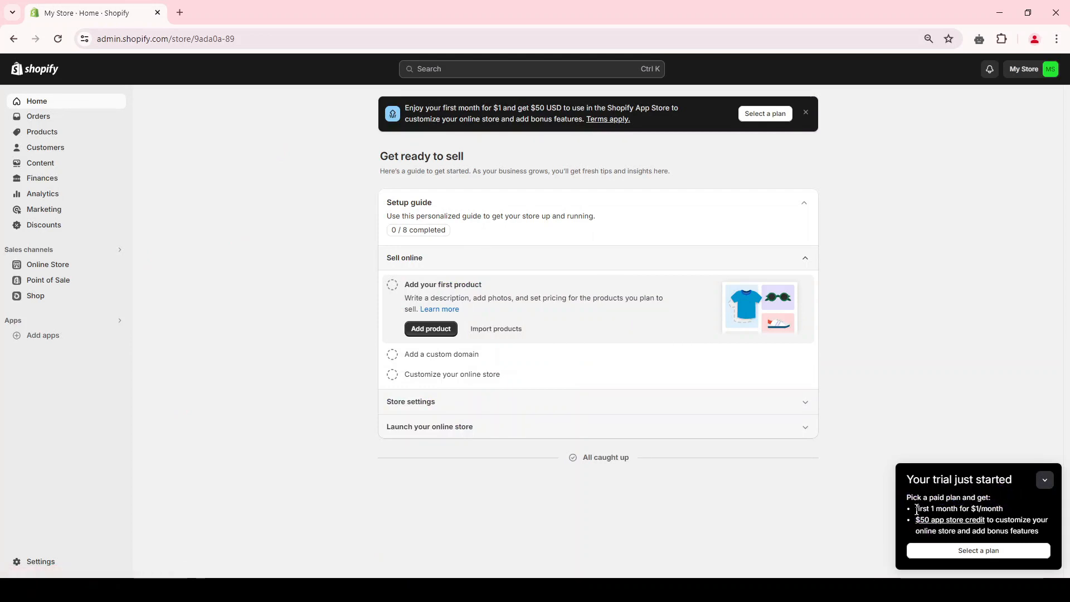
Select the Basic plan from the trial offer's paid plans and choose PayPal as the payment method.
left_click_drag(973, 508, 1020, 514)
left_click(1017, 519)
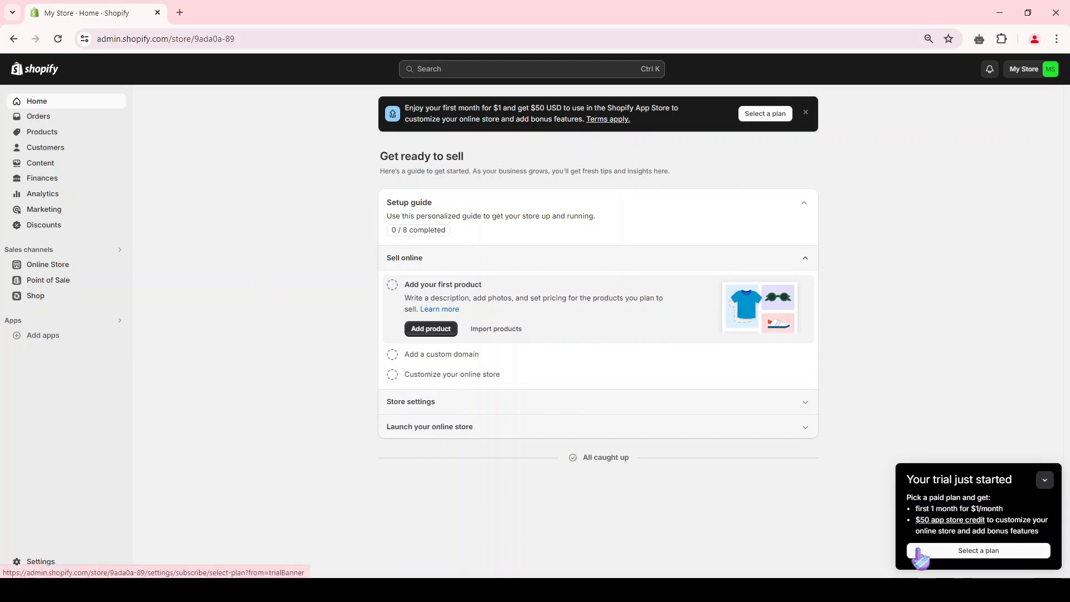
left_click(965, 551)
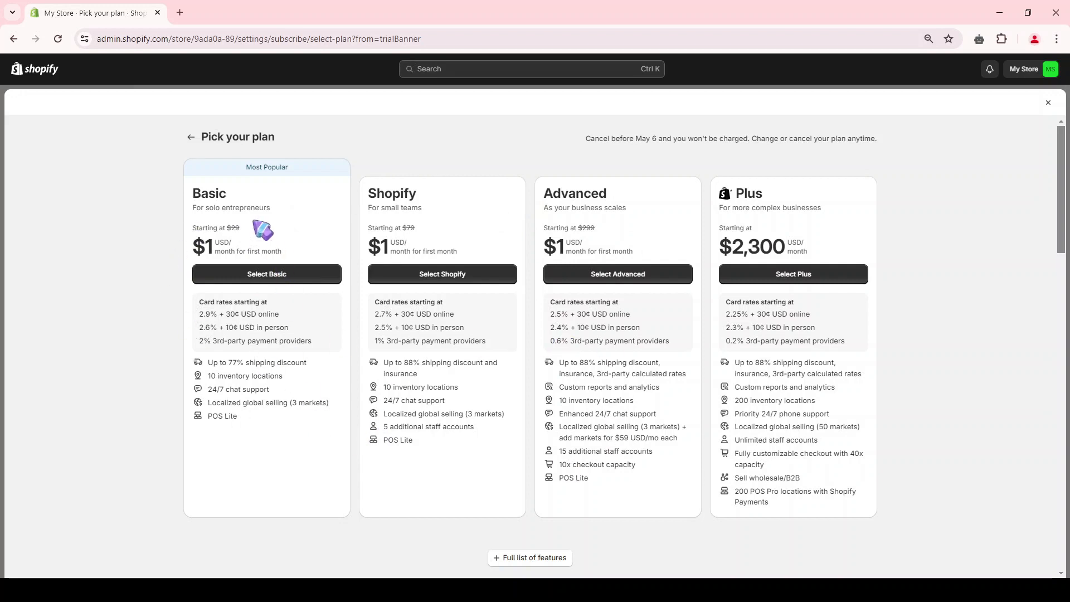
left_click(265, 281)
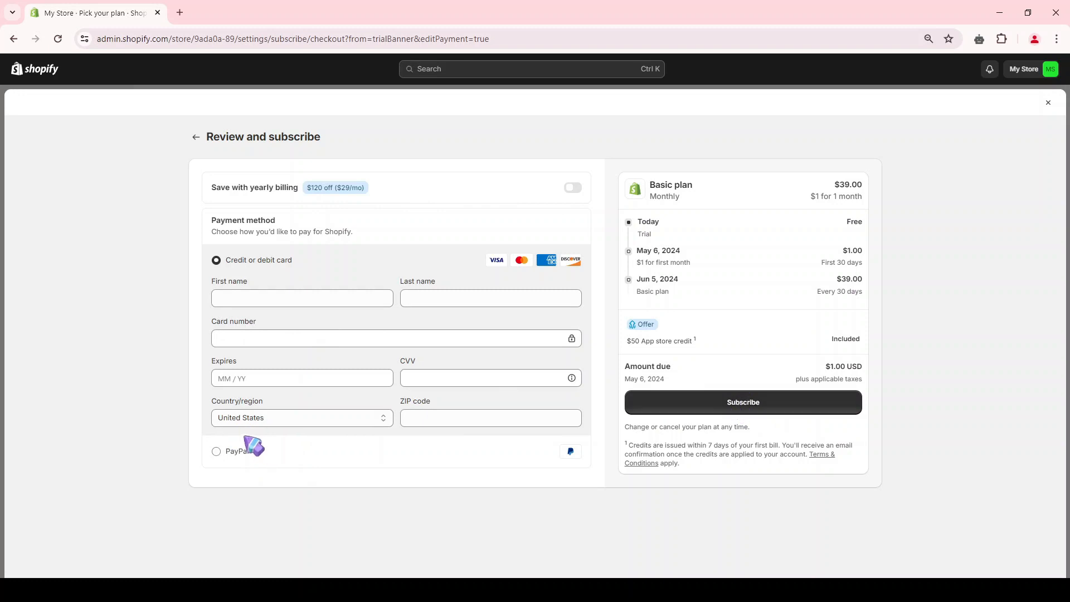
left_click(224, 461)
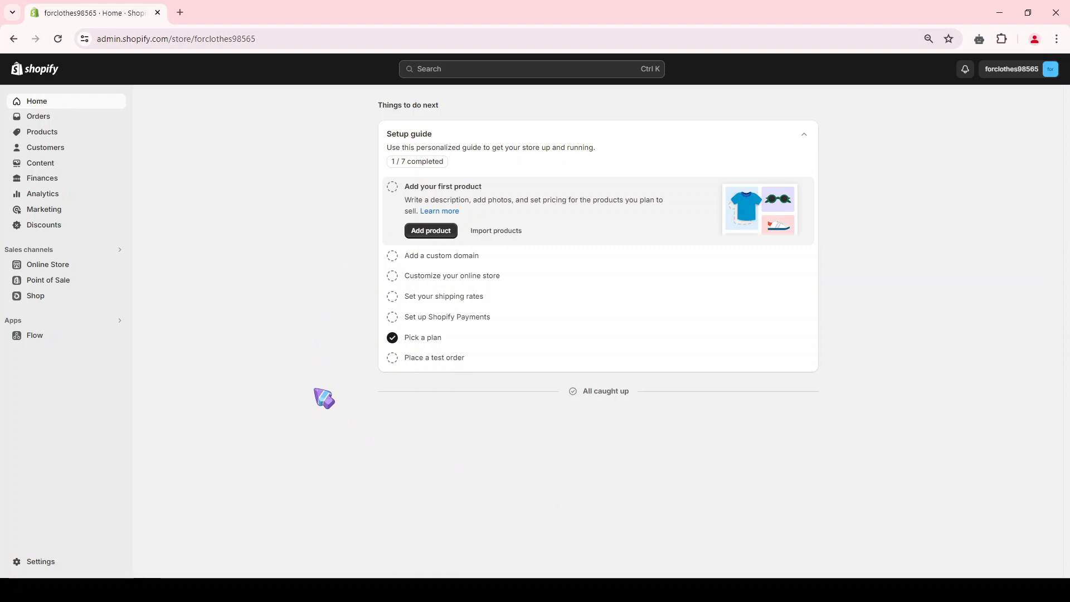
Go from the online store's themes to the Theme Store and browse only the free themes.
left_click(48, 266)
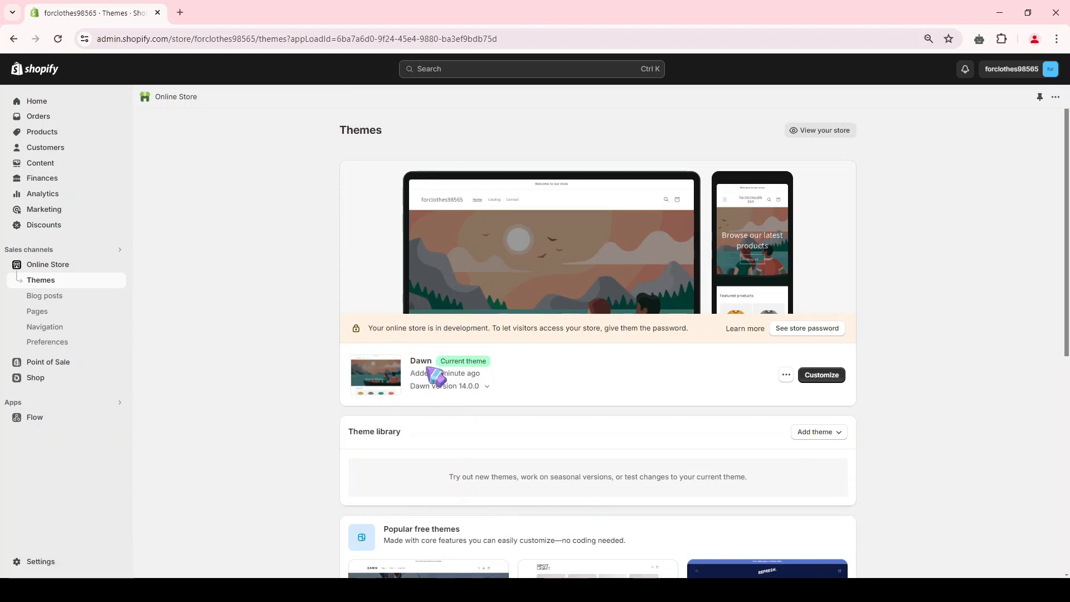
scroll(420, 356, "down", 6)
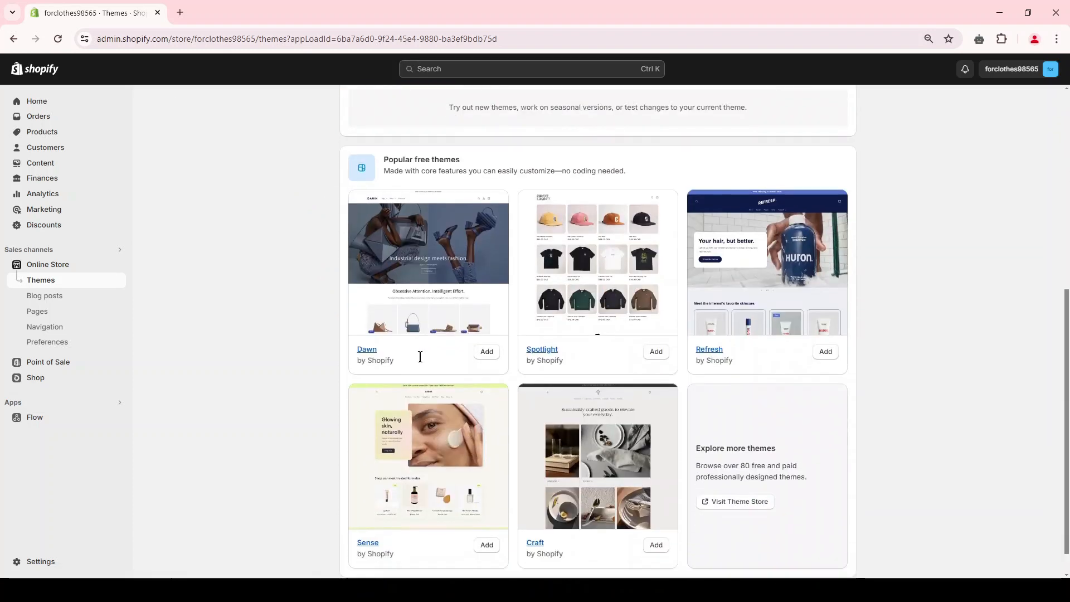
left_click(741, 503)
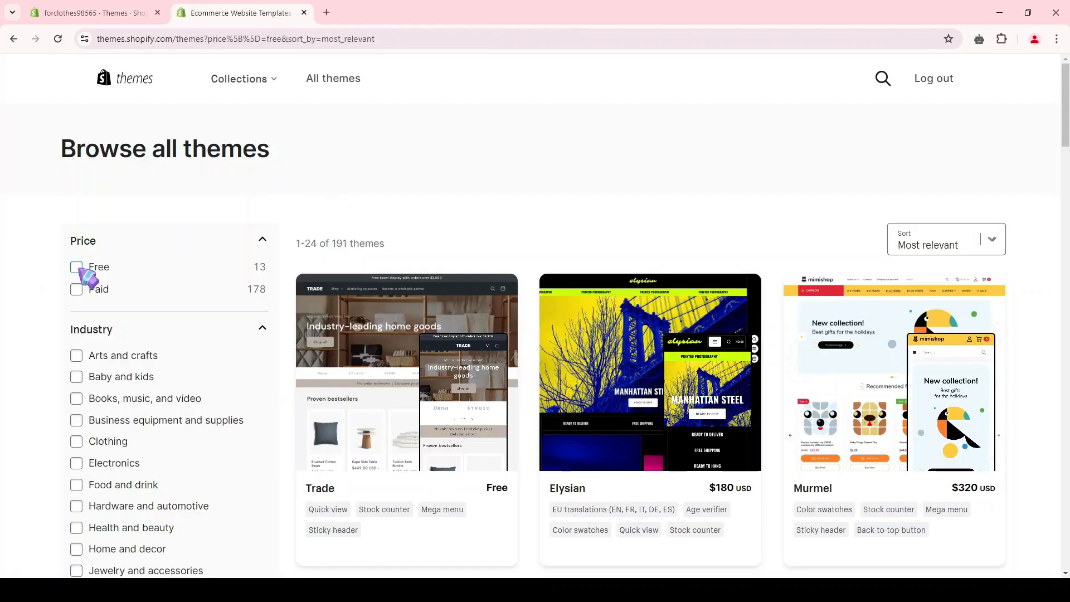
left_click(77, 267)
scroll(318, 337, "down", 3)
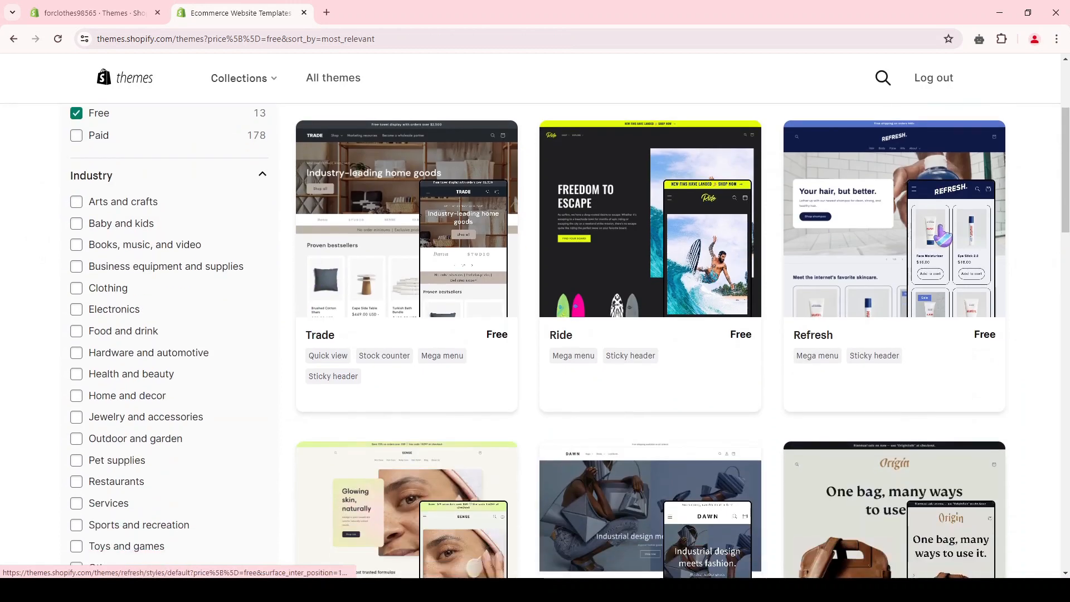
scroll(943, 236, "down", 11)
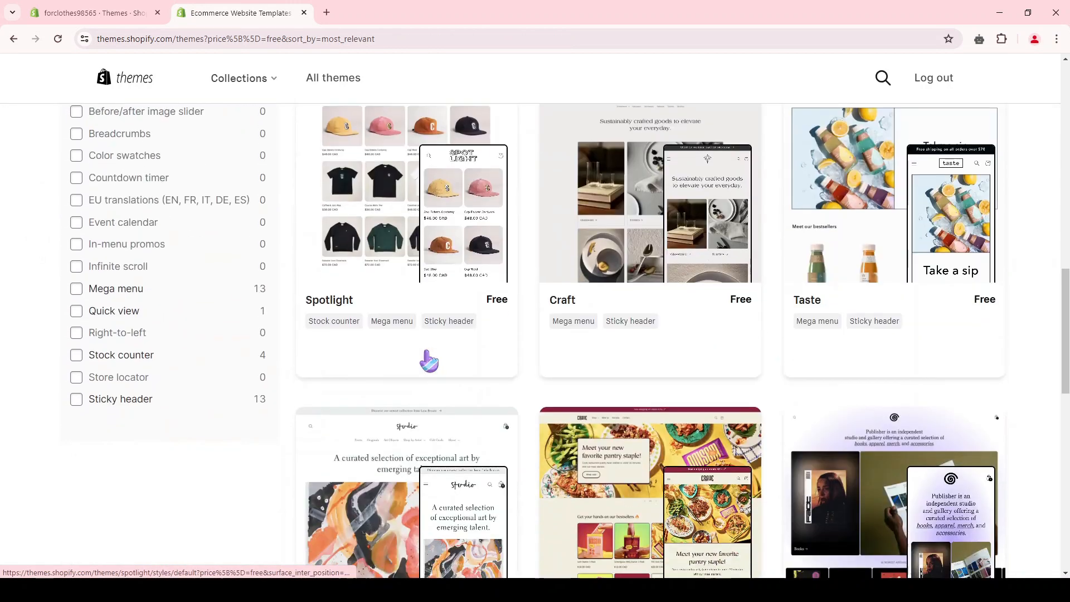
scroll(429, 361, "down", 2)
scroll(864, 277, "up", 14)
Preview the demo store of the free Refresh theme and add the theme to the store's theme library.
left_click(864, 280)
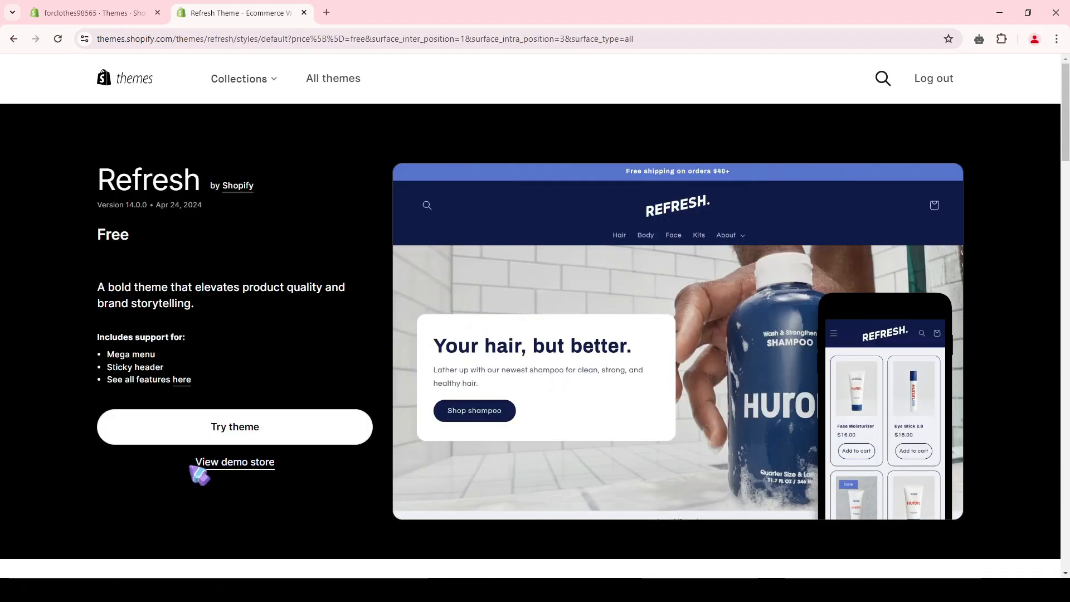
left_click(233, 466)
scroll(628, 300, "down", 12)
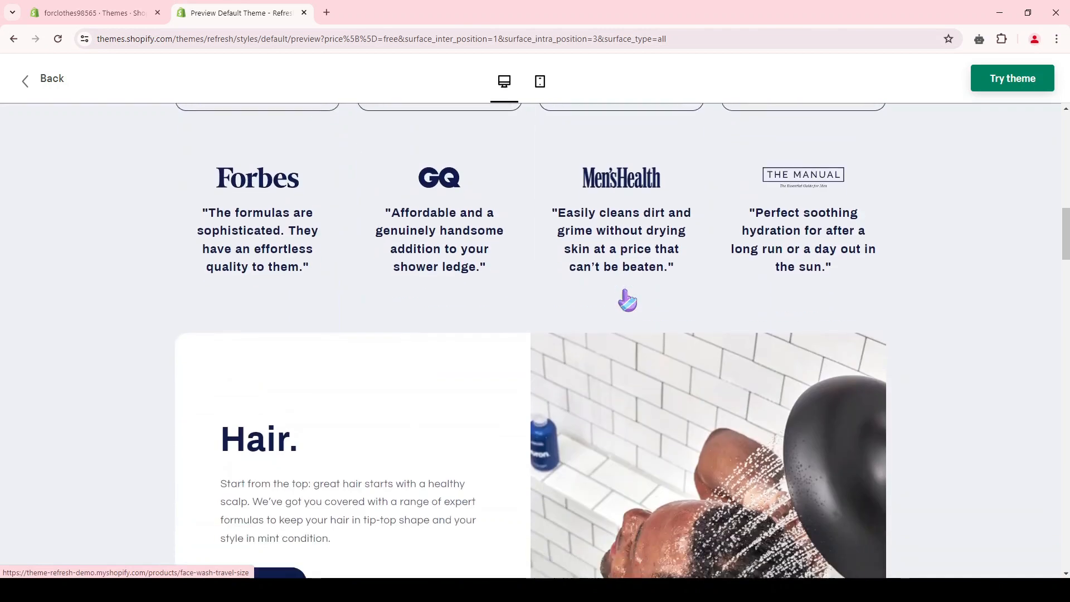
scroll(628, 300, "down", 20)
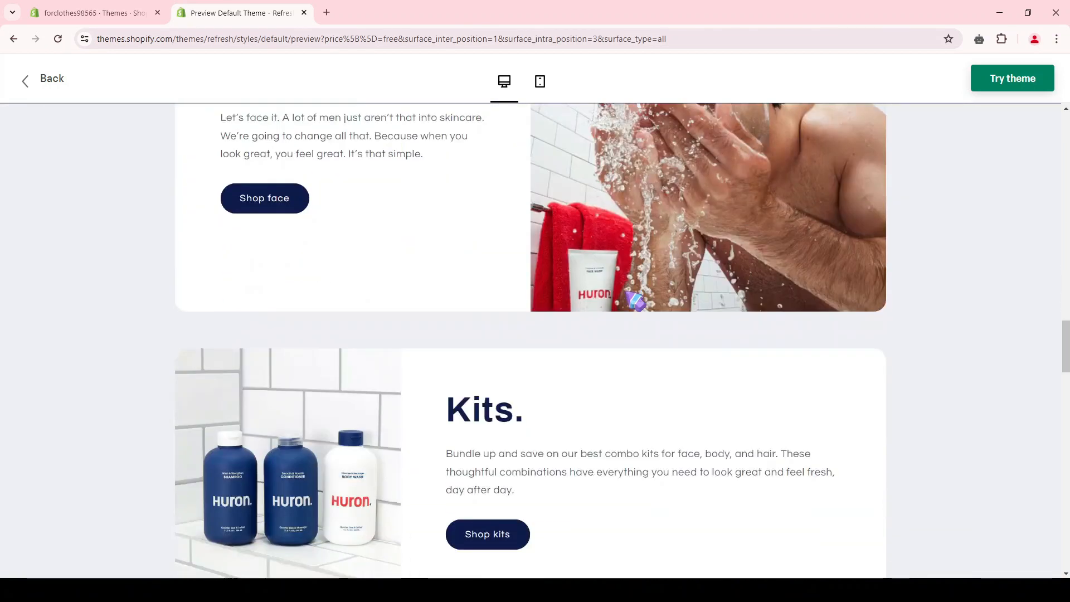
scroll(635, 301, "down", 10)
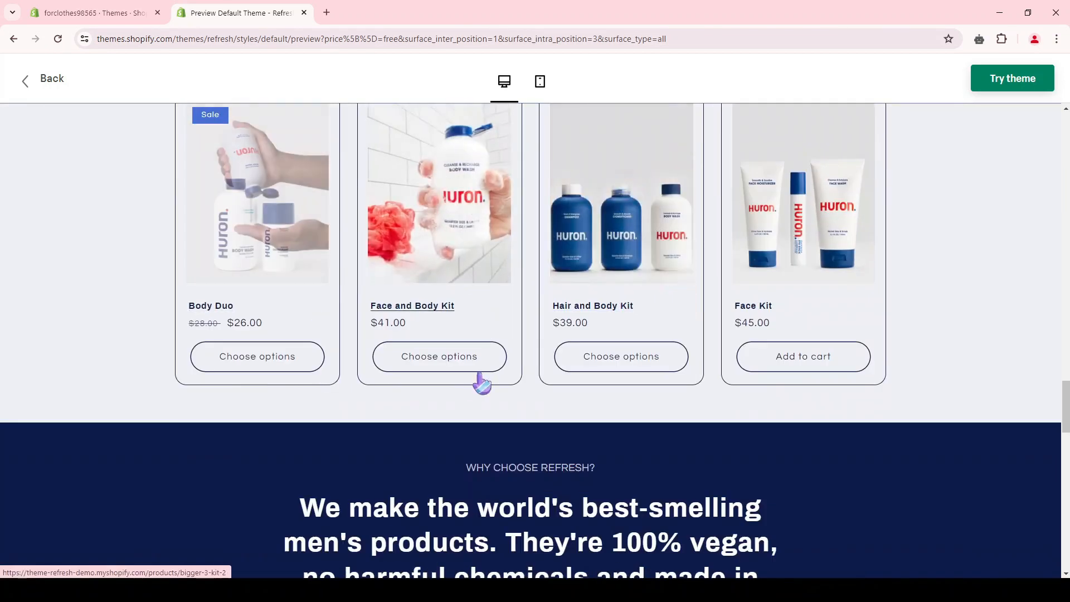
scroll(885, 212, "up", 2)
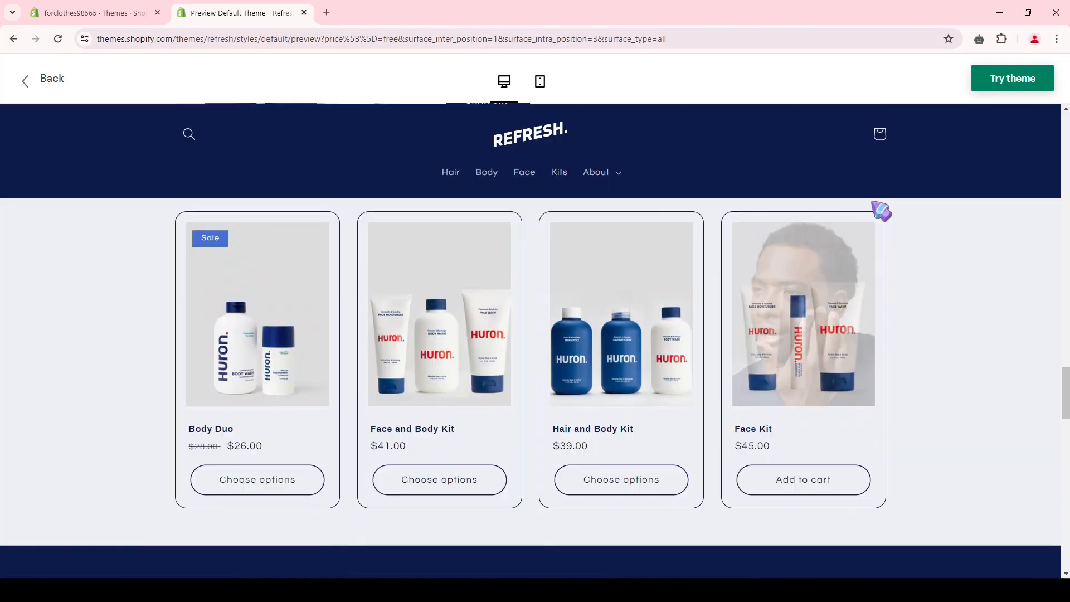
left_click(1001, 88)
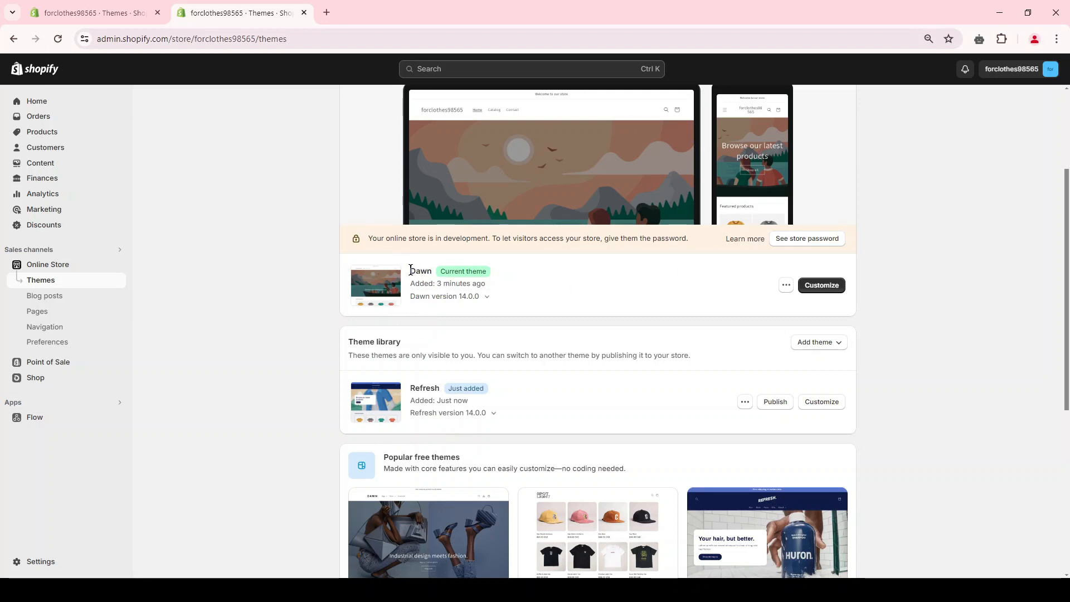
Review the notice about the store being in development and open the store password settings.
scroll(410, 270, "up", 3)
left_click_drag(374, 396, 658, 404)
left_click(658, 404)
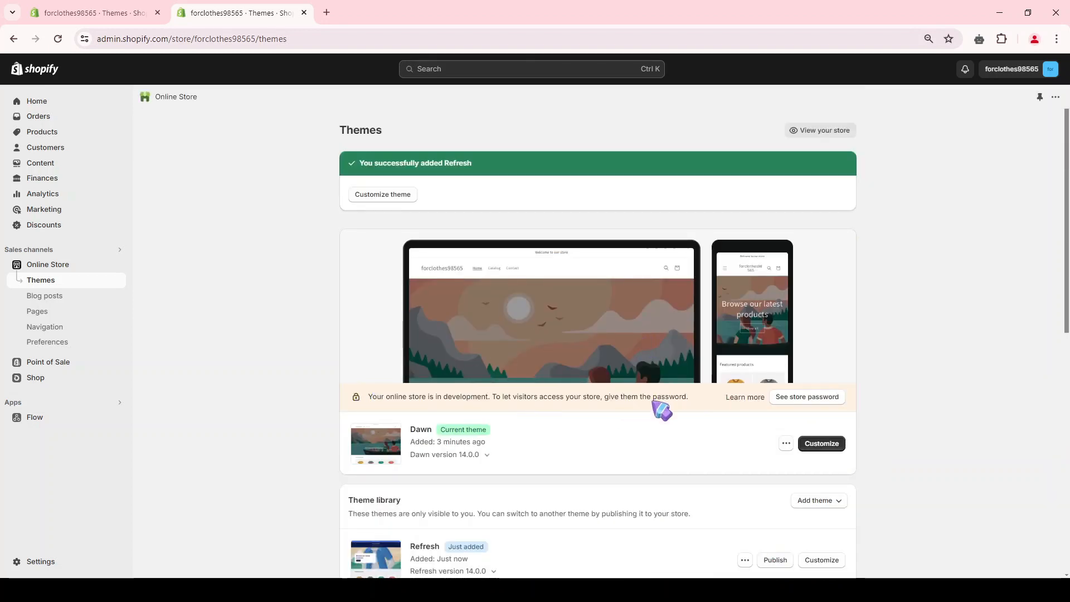
left_click(786, 396)
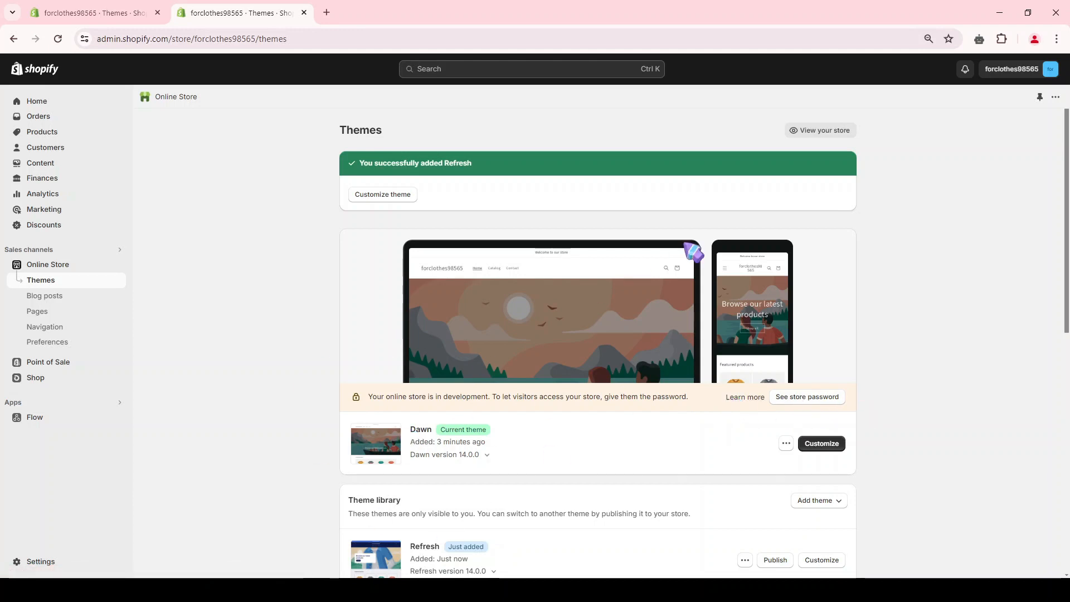
View the live storefront with the current Dawn theme, look through its home page, and close it.
left_click(834, 134)
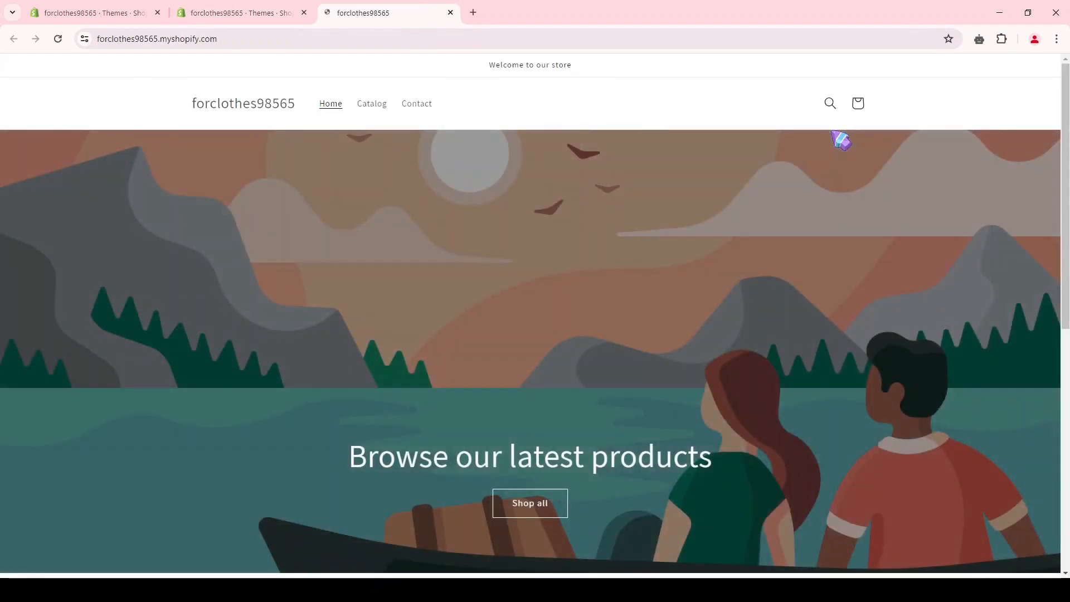
scroll(822, 157, "down", 1)
scroll(832, 166, "down", 3)
scroll(854, 238, "up", 4)
scroll(418, 419, "down", 8)
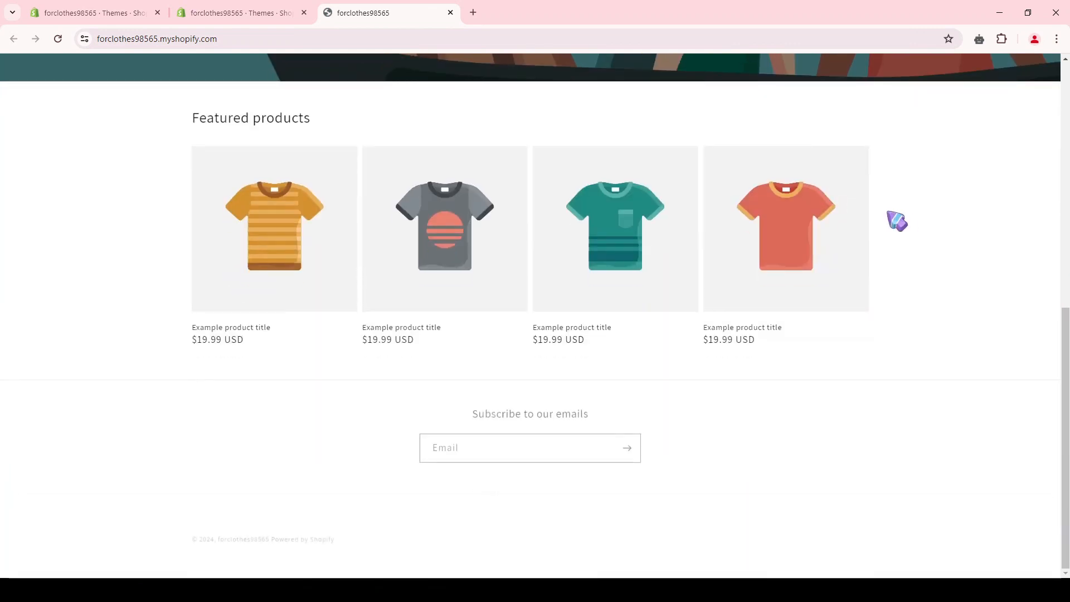
scroll(916, 241, "up", 8)
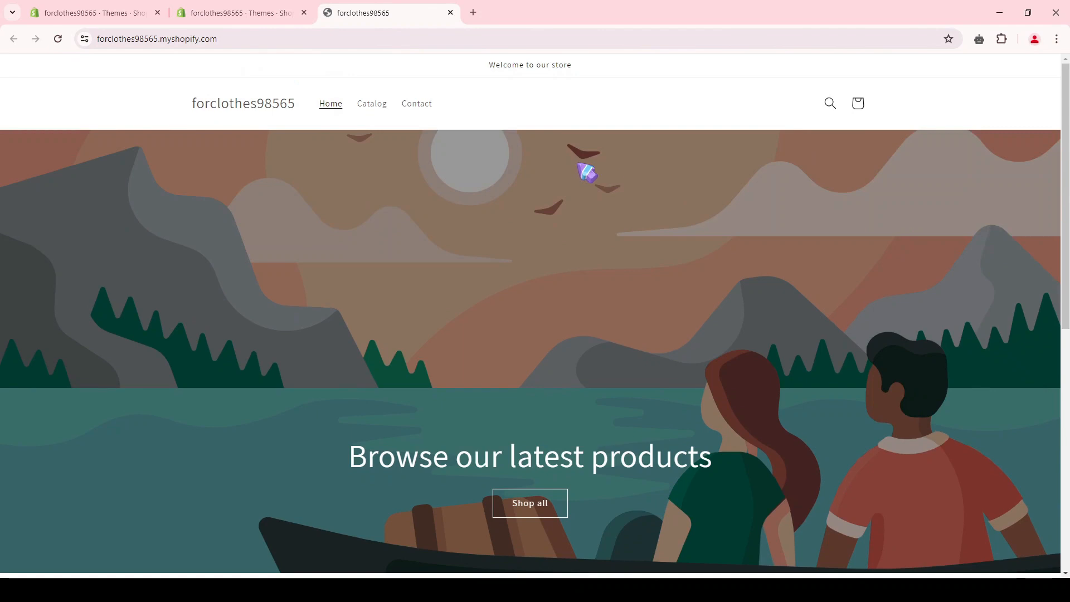
key("ctrl+w")
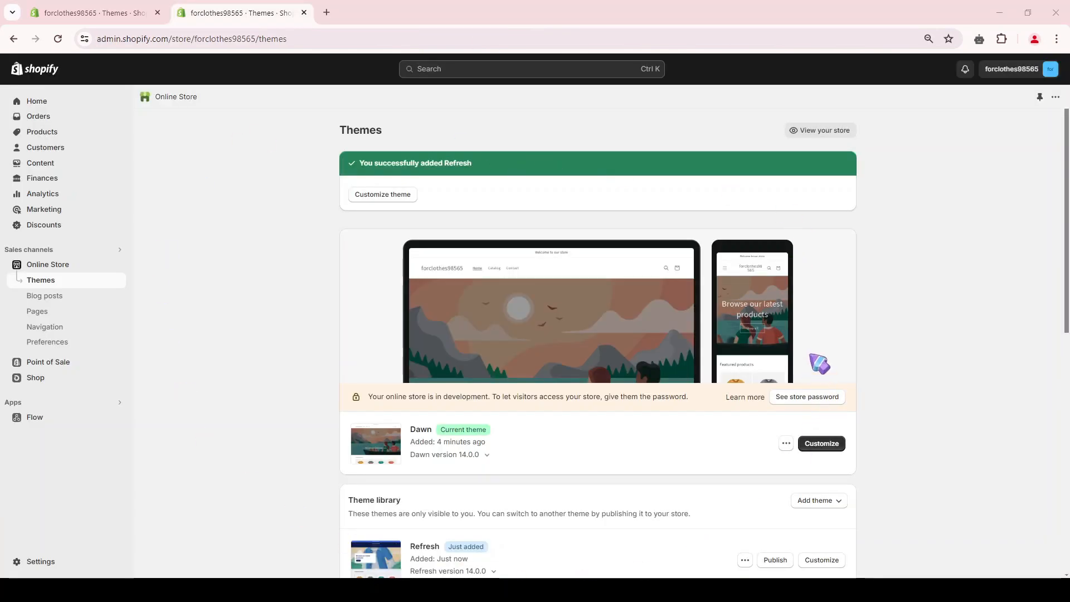
Open the current Dawn theme in the theme editor and look through its home page.
right_click(817, 449)
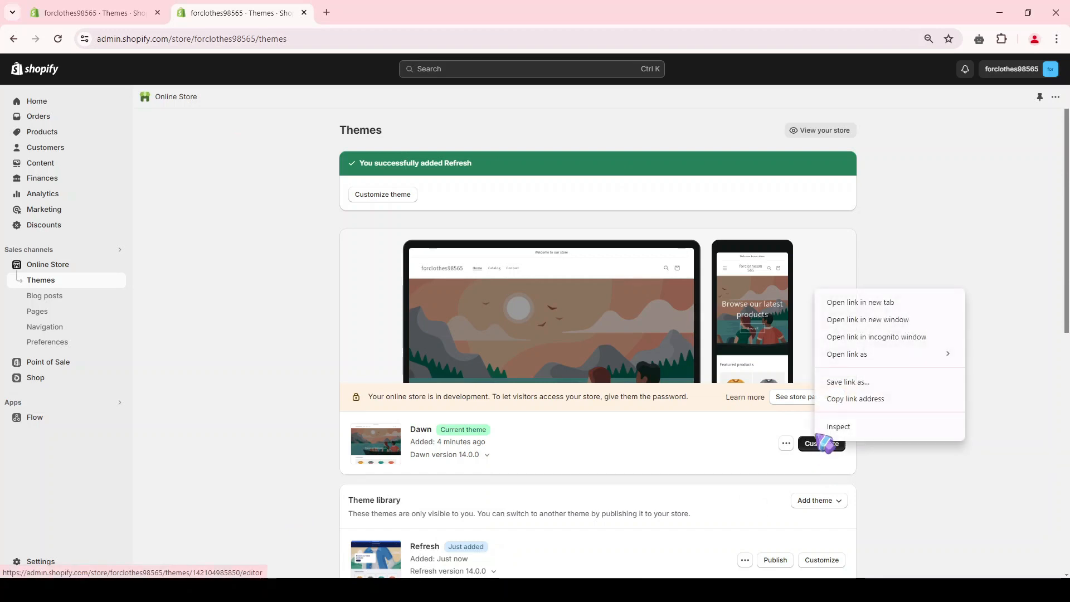
left_click(855, 302)
key("ctrl+w")
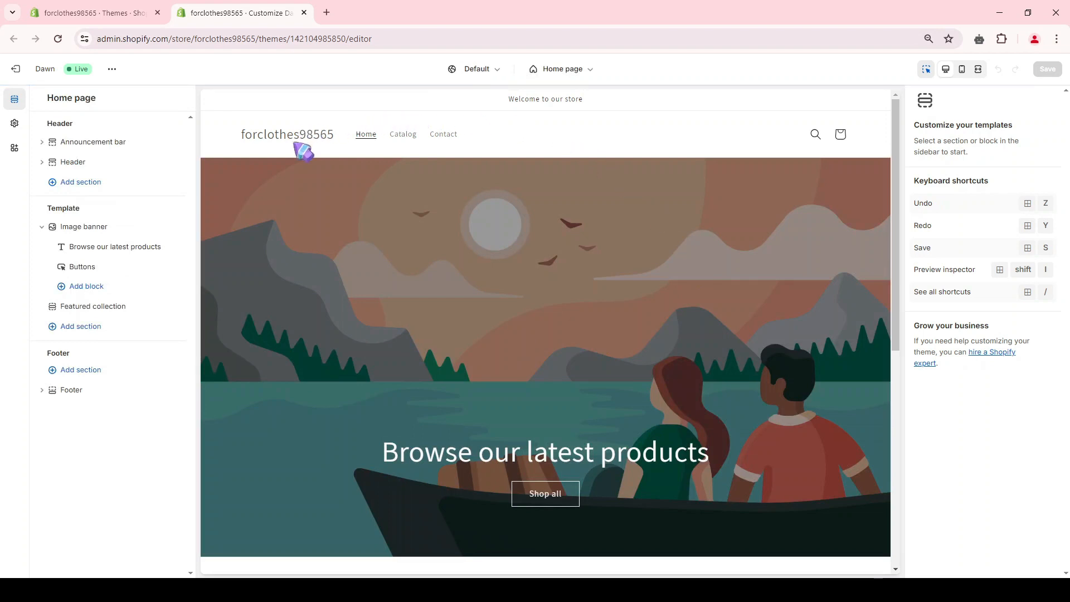
scroll(590, 394, "down", 7)
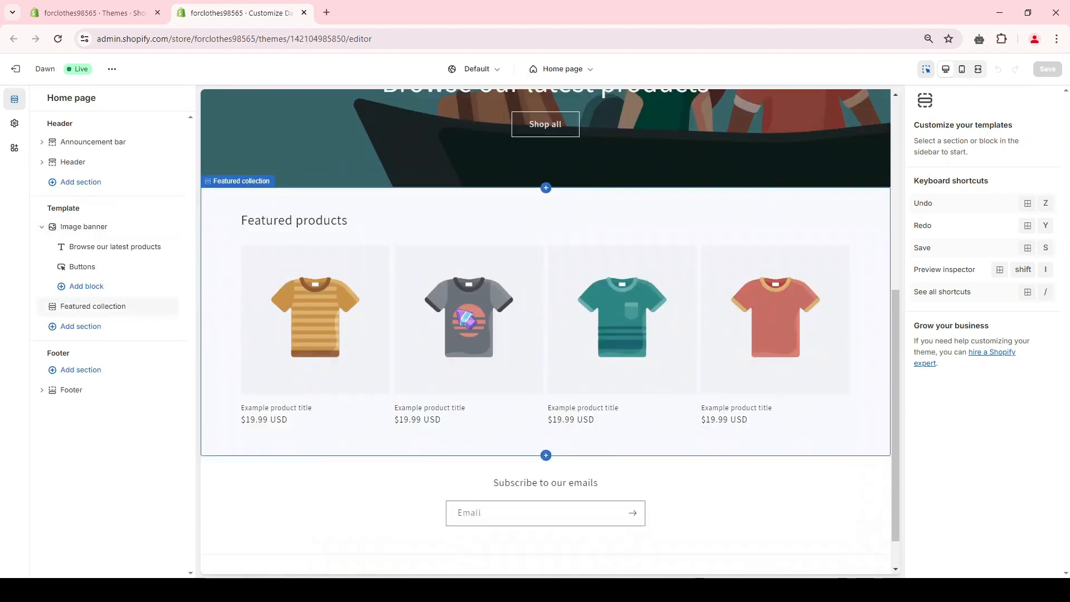
scroll(664, 459, "up", 8)
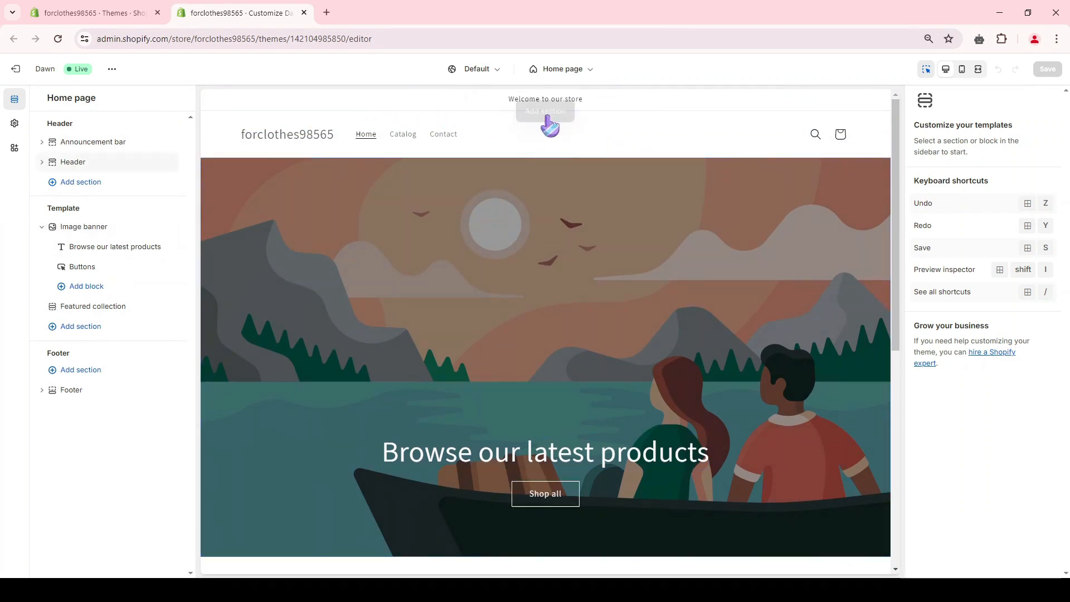
Check how the home page looks in the mobile preview and in the desktop preview.
left_click(962, 69)
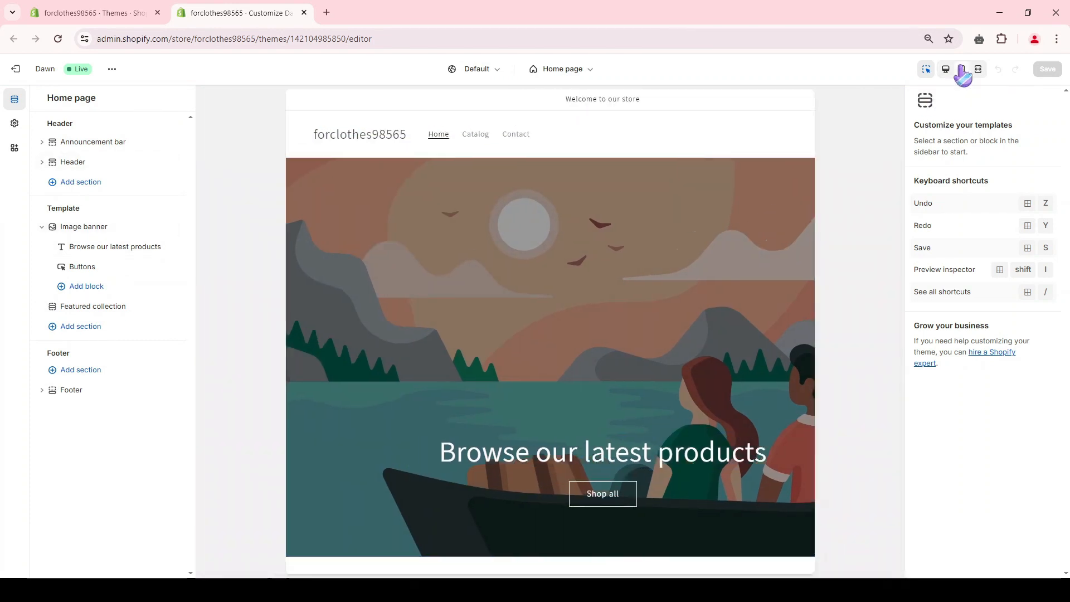
scroll(557, 138, "down", 5)
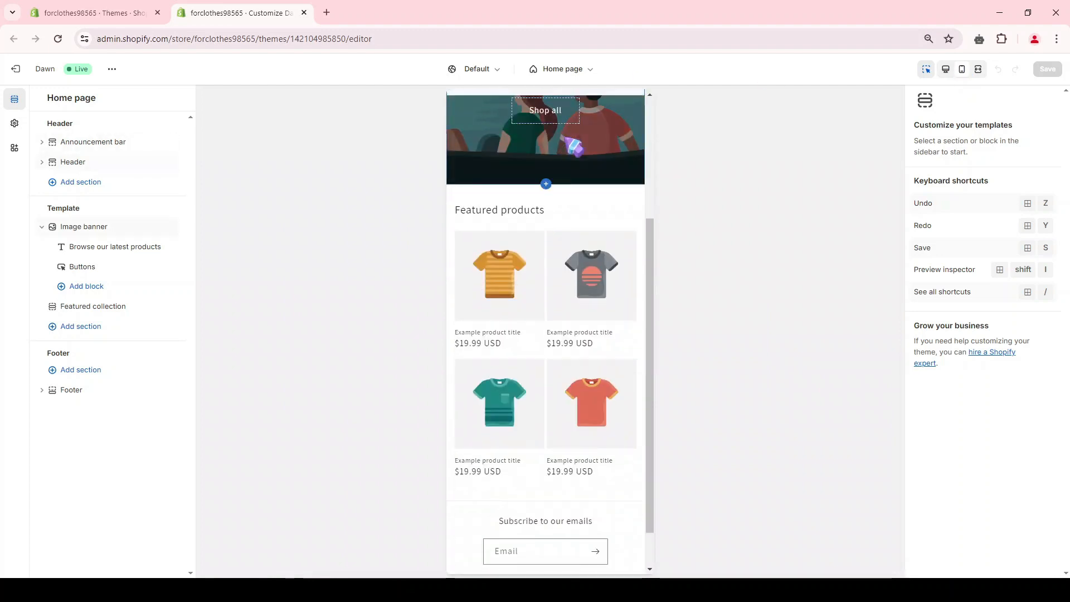
scroll(594, 173, "up", 5)
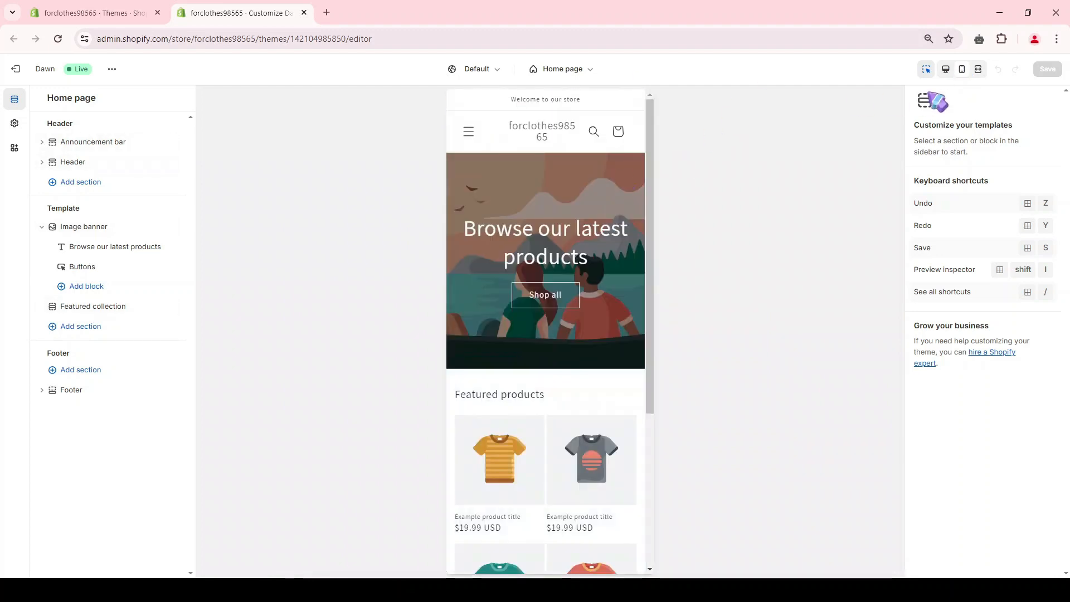
left_click(946, 71)
left_click(960, 72)
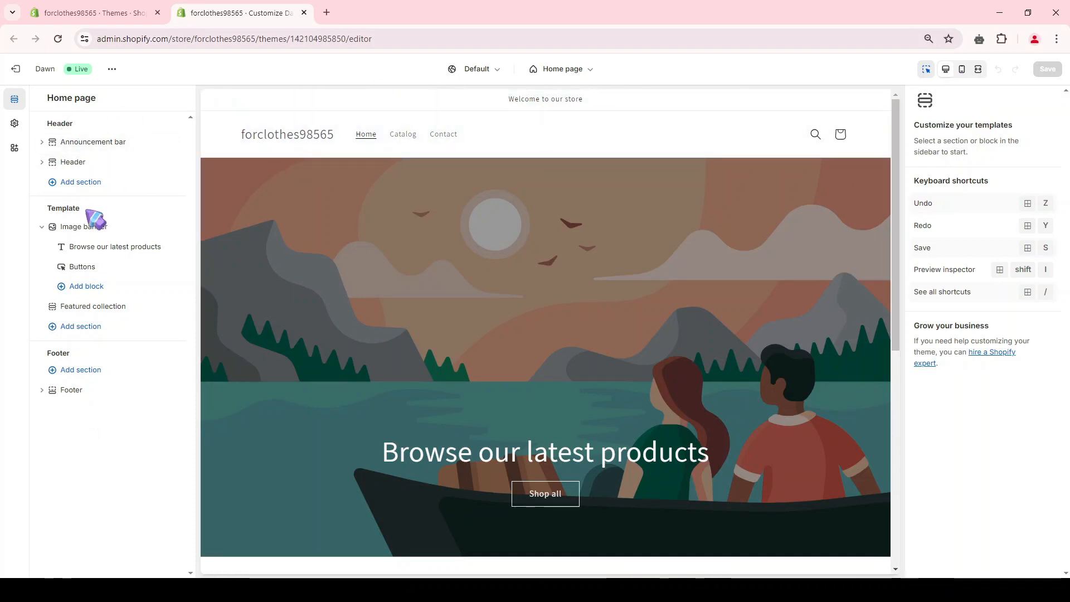
scroll(338, 191, "down", 7)
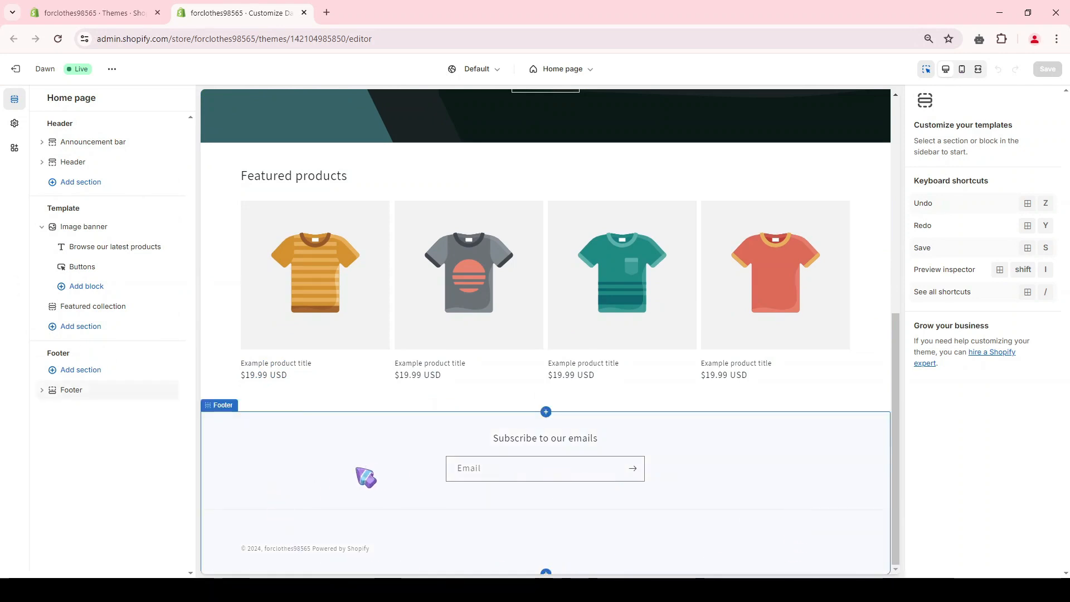
scroll(359, 475, "up", 4)
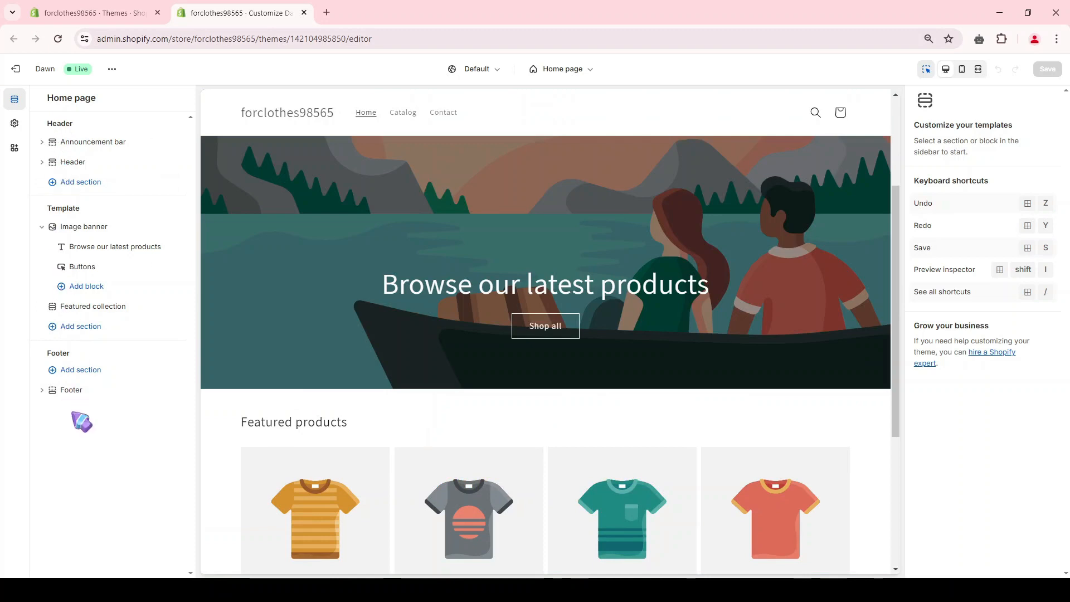
Browse the sections that can be added to the home page template and examine the image banner's settings.
left_click(81, 328)
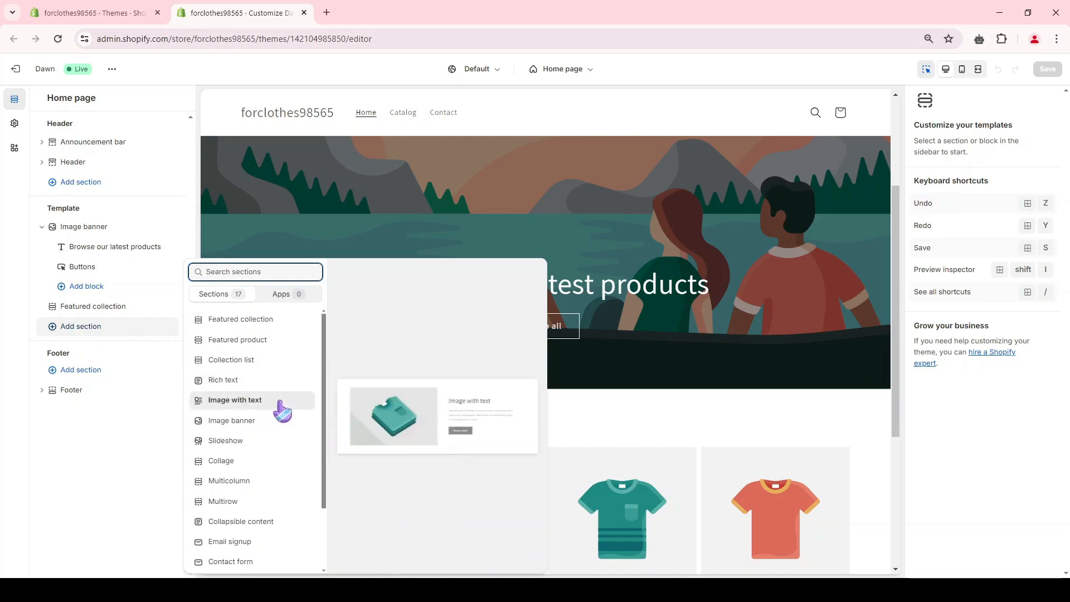
scroll(268, 446, "down", 3)
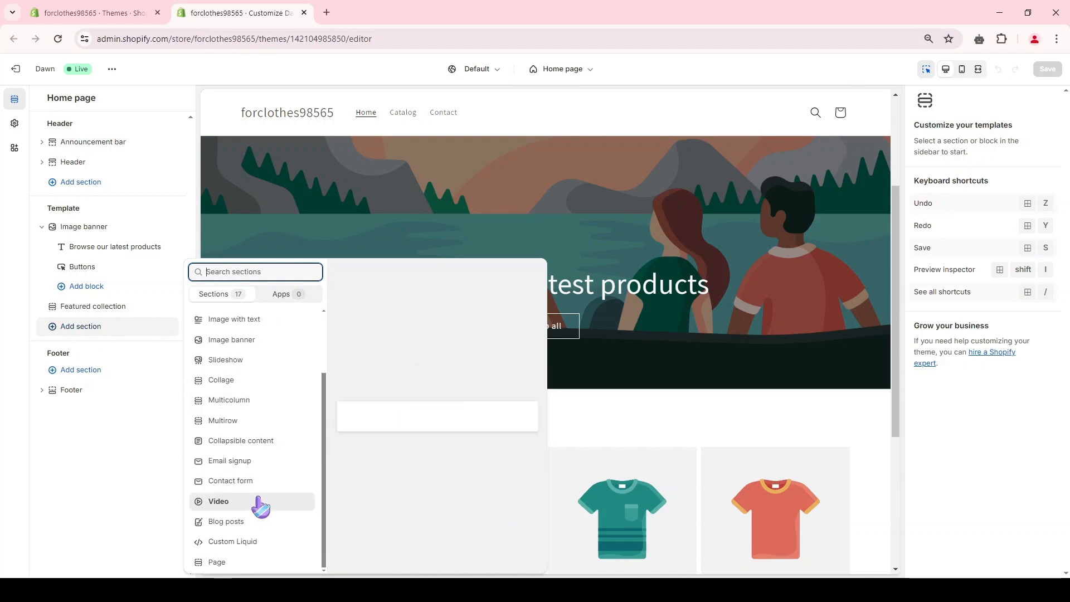
scroll(255, 502, "up", 3)
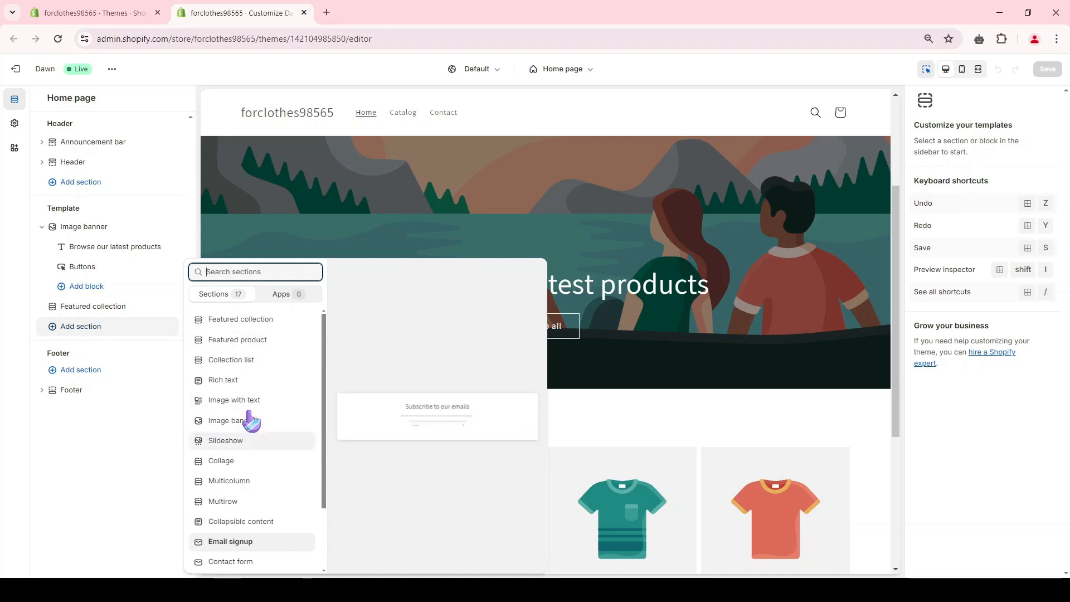
left_click(141, 190)
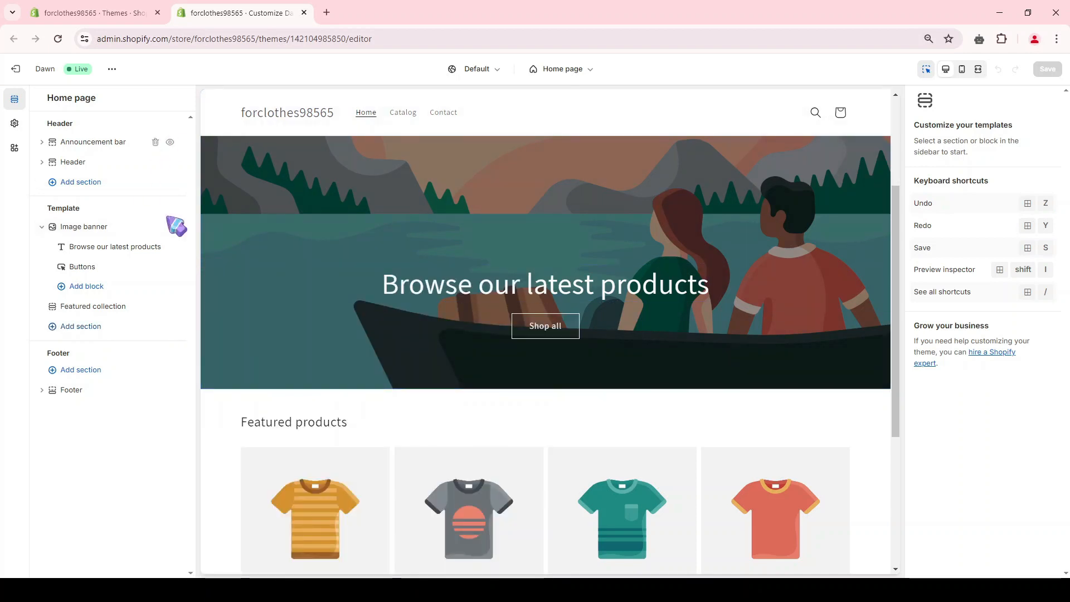
left_click(499, 287)
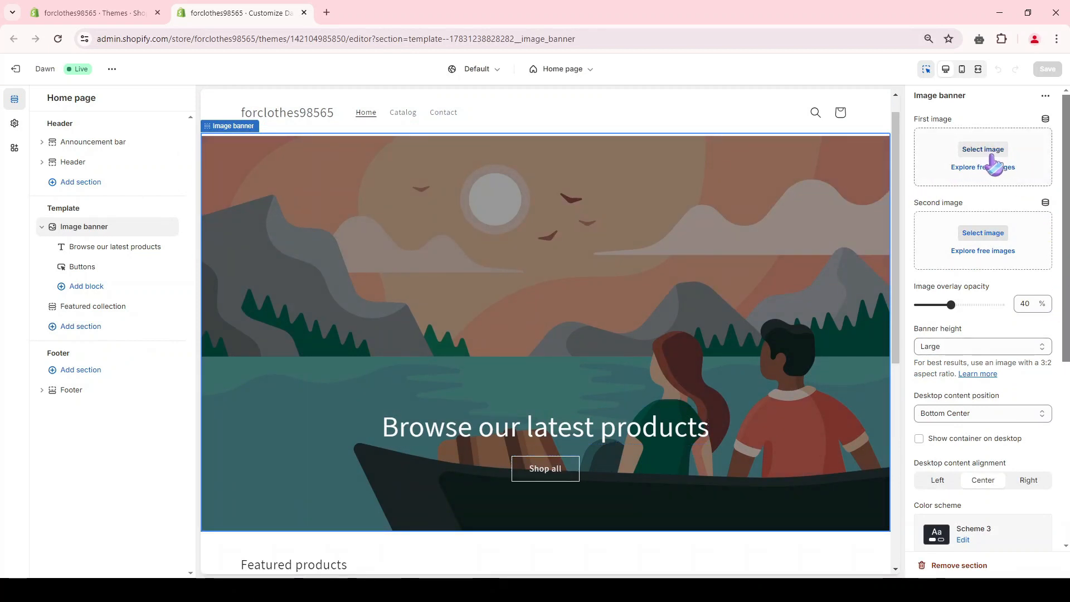
scroll(557, 106, "up", 1)
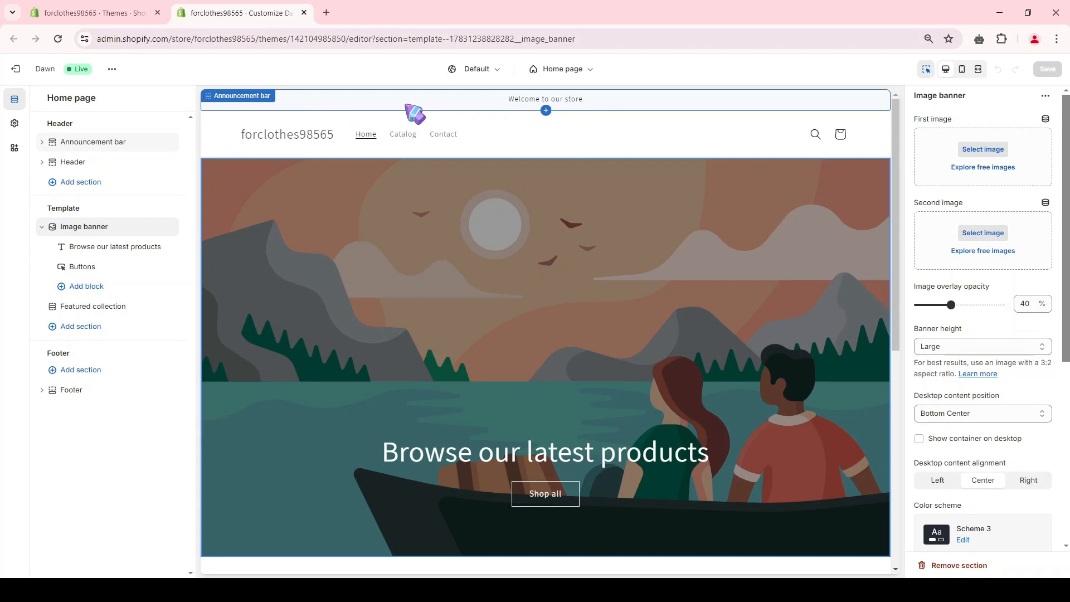
Replace the announcement bar's text with "SPRING SALE: 60% OFF SALE ENDING SOON", with an emoji in front.
left_click(42, 142)
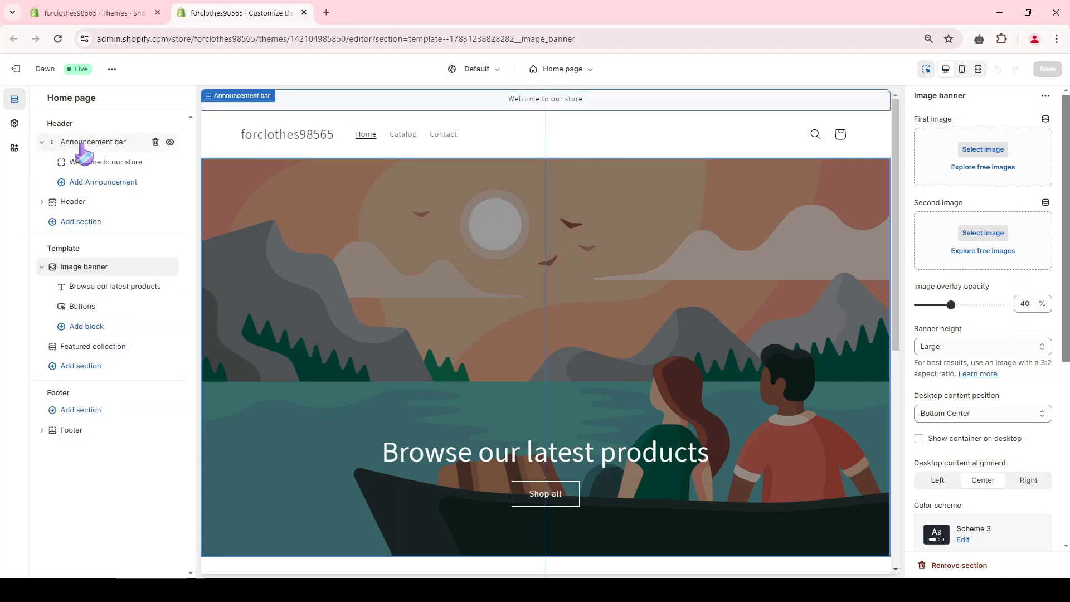
left_click(102, 163)
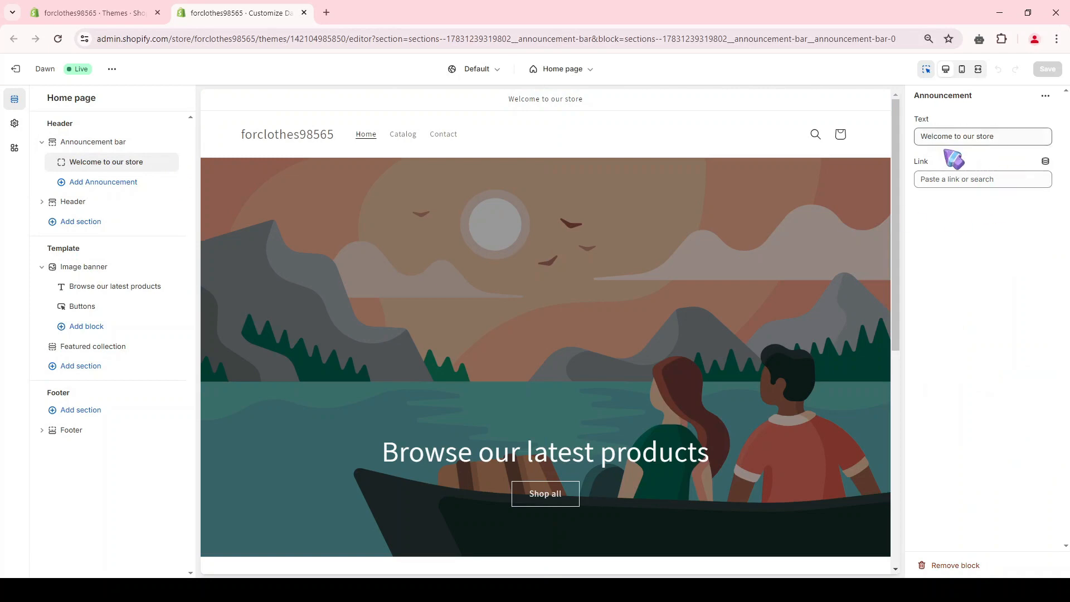
triple_click(949, 138)
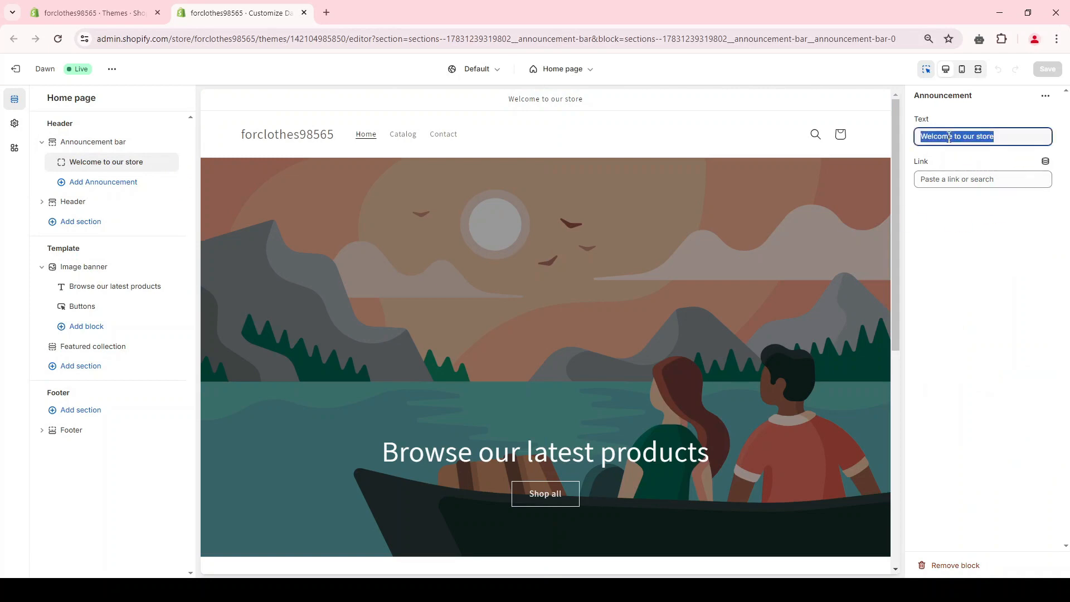
type("🌼 SPRING SALE: 60% OFF SALE ENDING SOON")
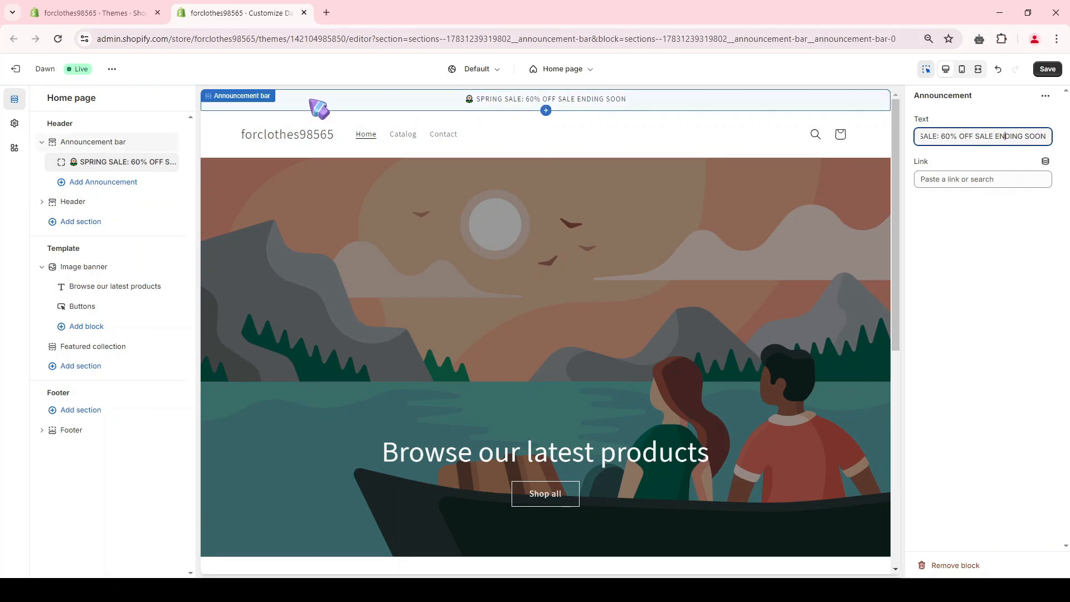
Set the announcement bar's color scheme to Scheme 3 and open that scheme's colors for editing.
left_click(75, 148)
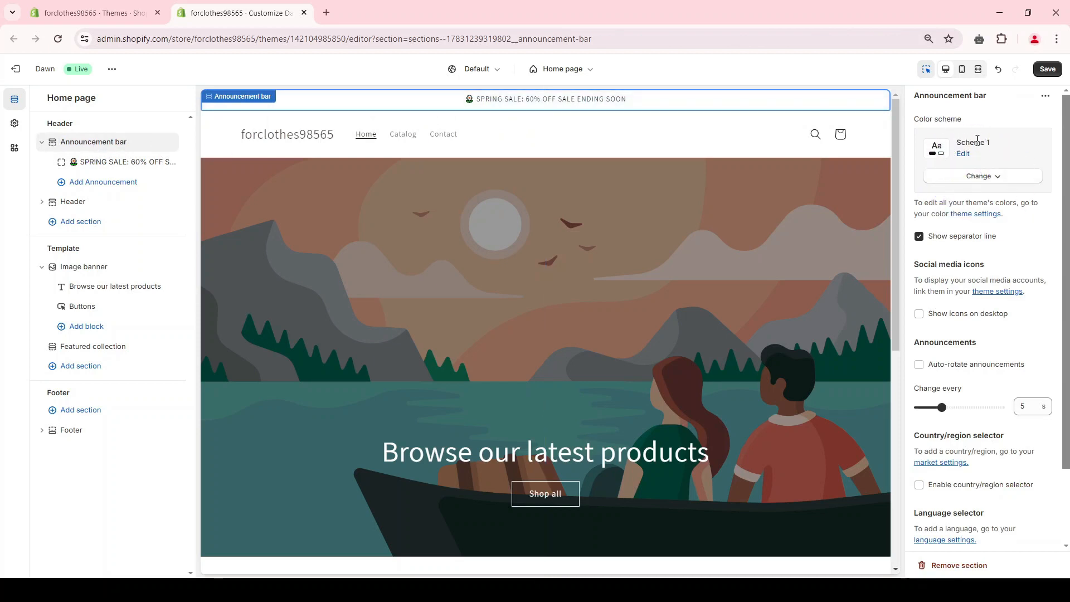
left_click(997, 177)
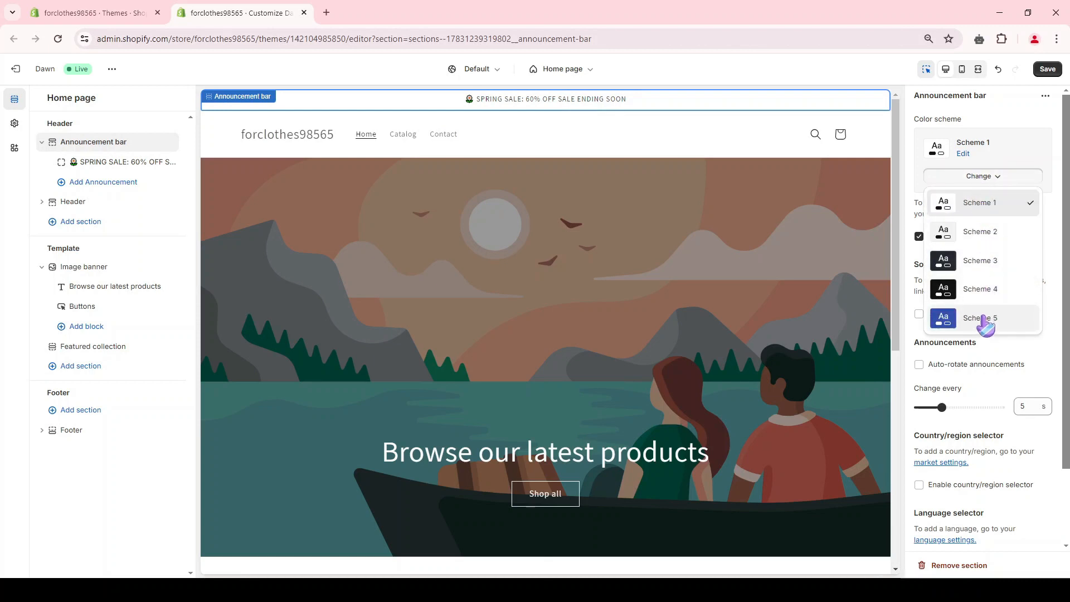
left_click(982, 262)
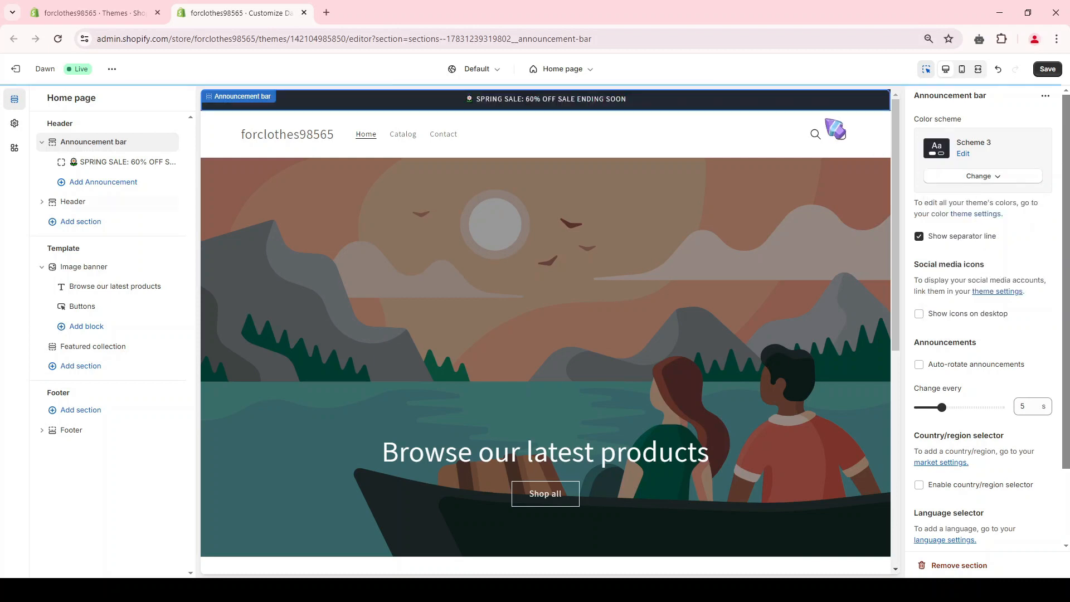
left_click(963, 154)
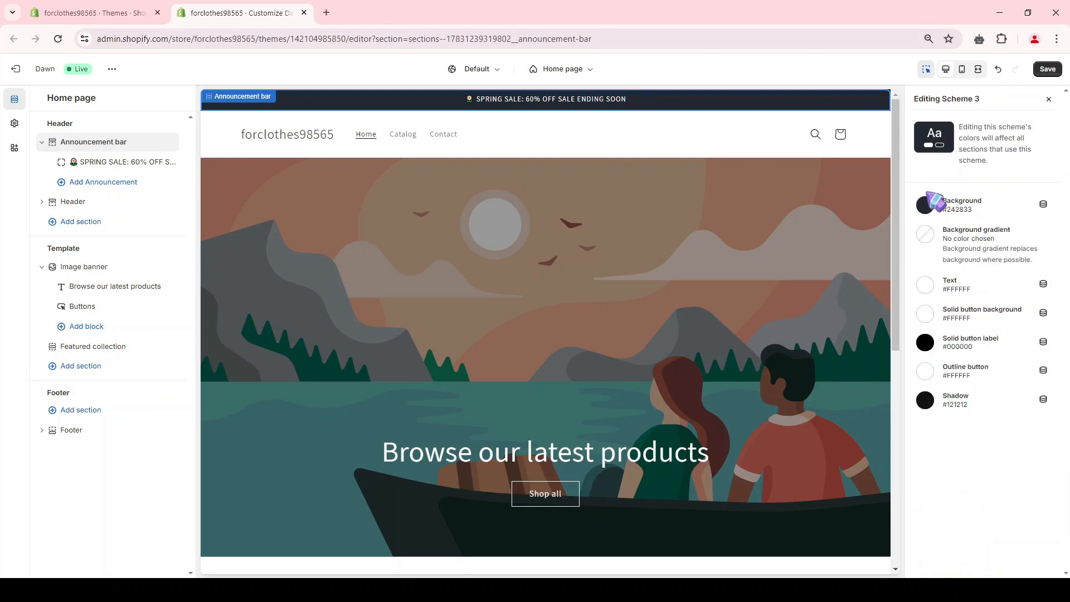
Try a bright purple background, #C01DF5, for Scheme 3.
left_click(925, 207)
left_click_drag(1020, 273, 1044, 300)
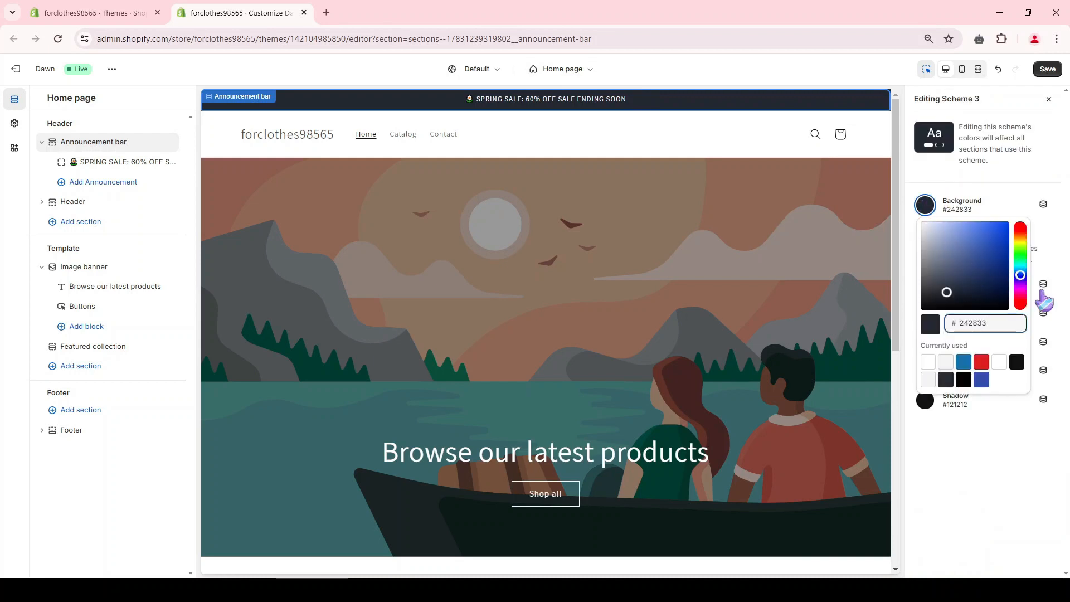
left_click(998, 226)
left_click(987, 199)
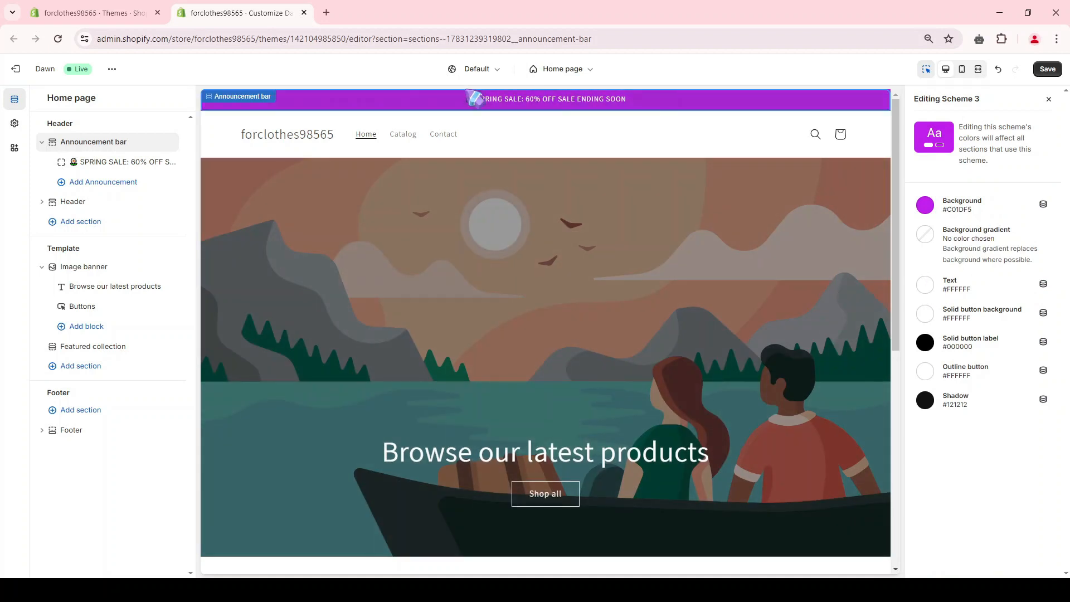
Set Scheme 3's background color to a dark purple, #2F2433, and finish editing the scheme.
left_click(925, 205)
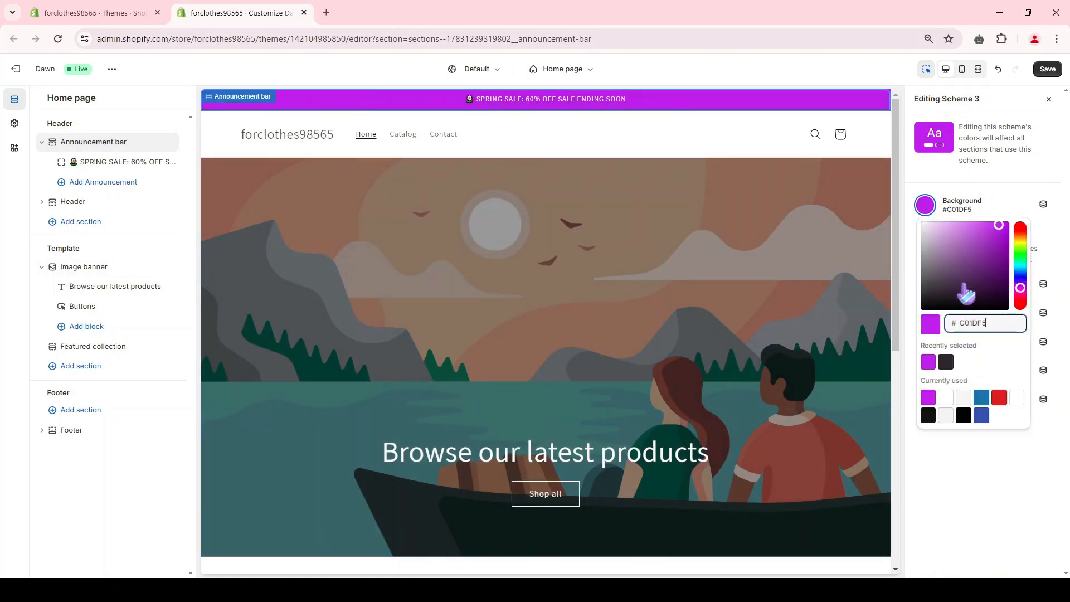
left_click(959, 361)
left_click(990, 192)
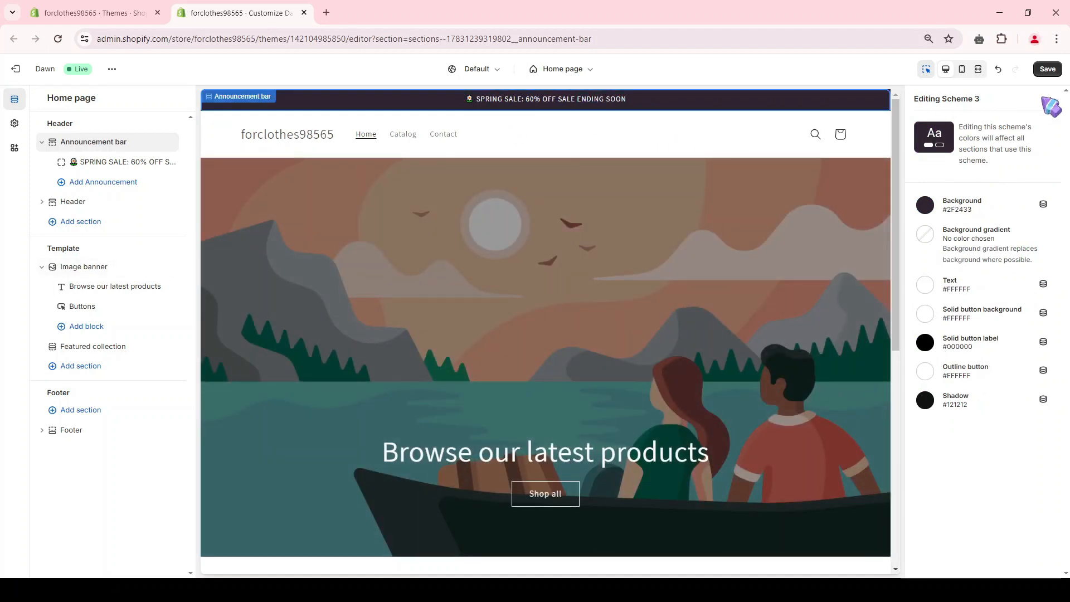
left_click(1043, 99)
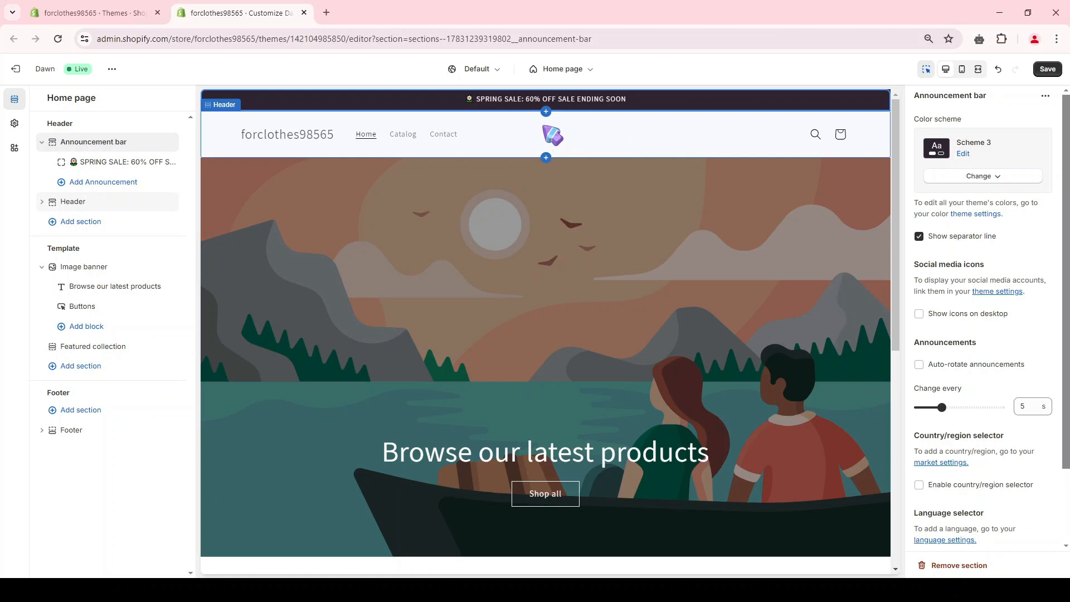
Set the header's desktop logo position to Middle center and open the logo section of the theme settings.
left_click(552, 135)
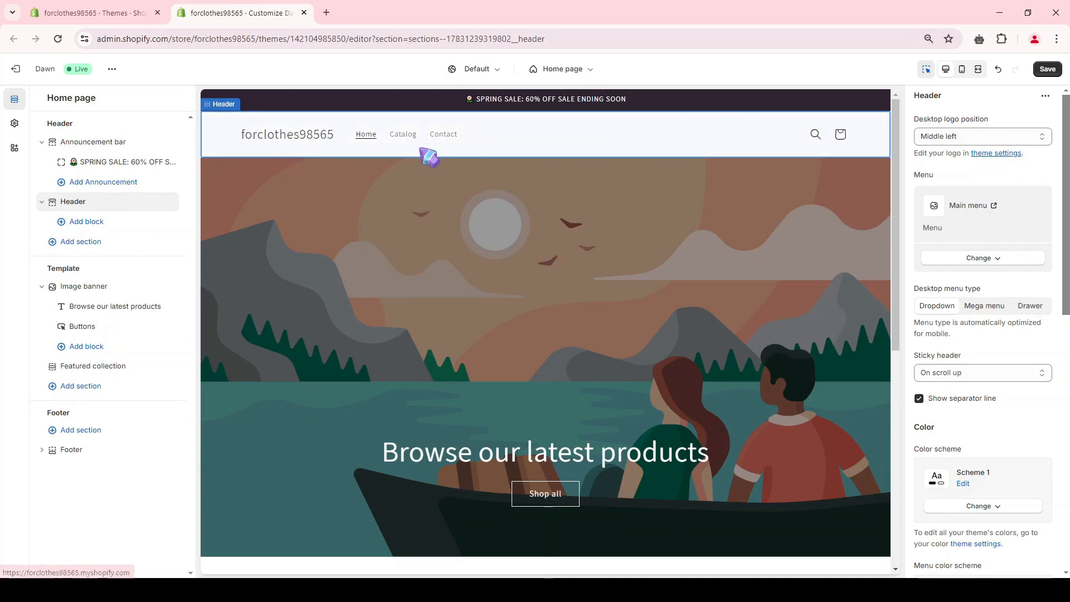
left_click(943, 137)
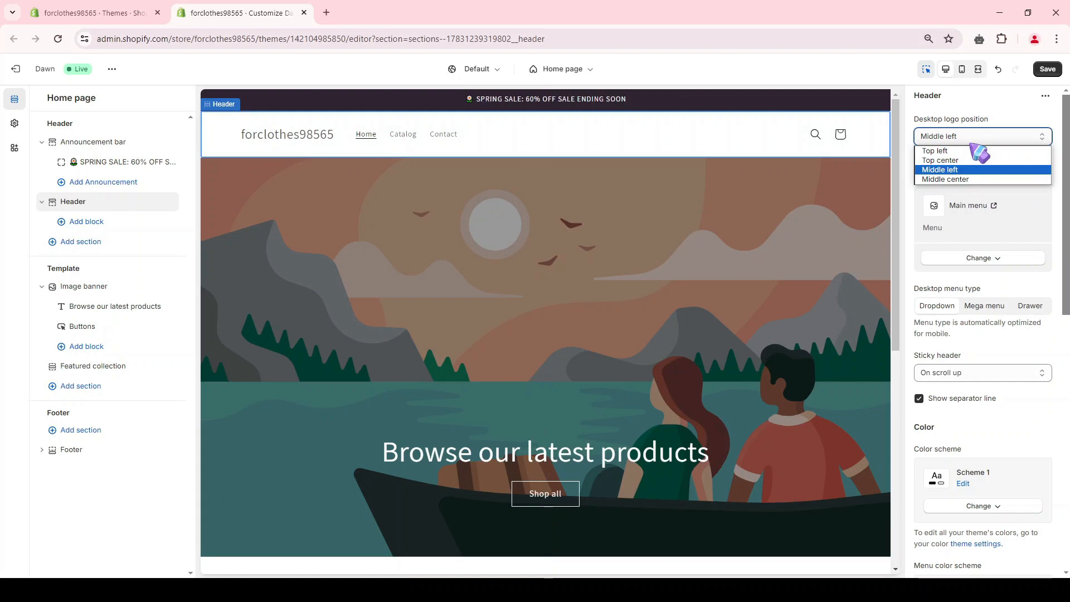
left_click(976, 179)
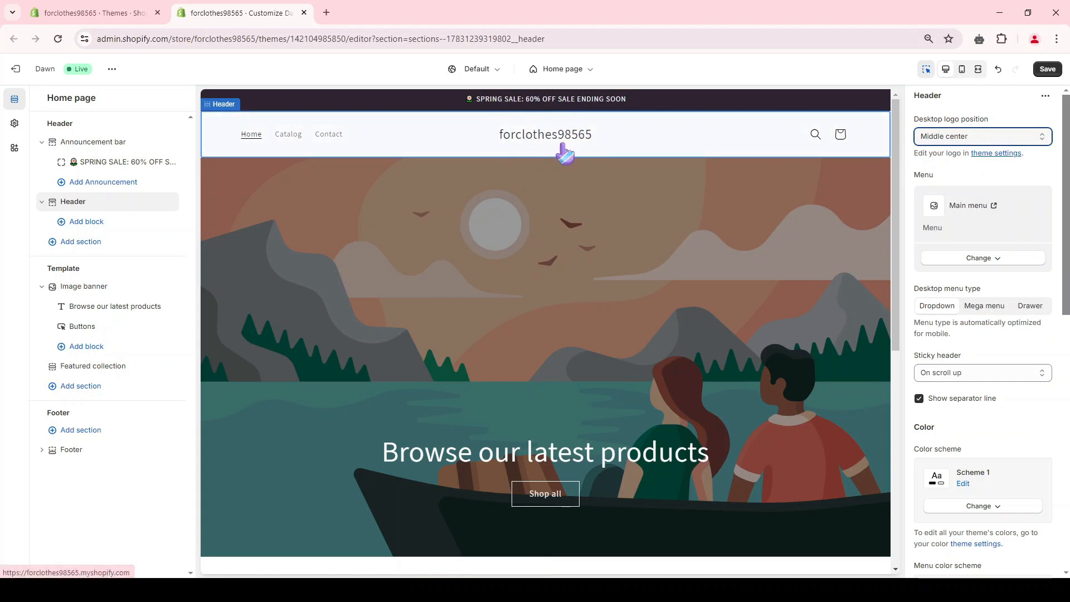
left_click(15, 124)
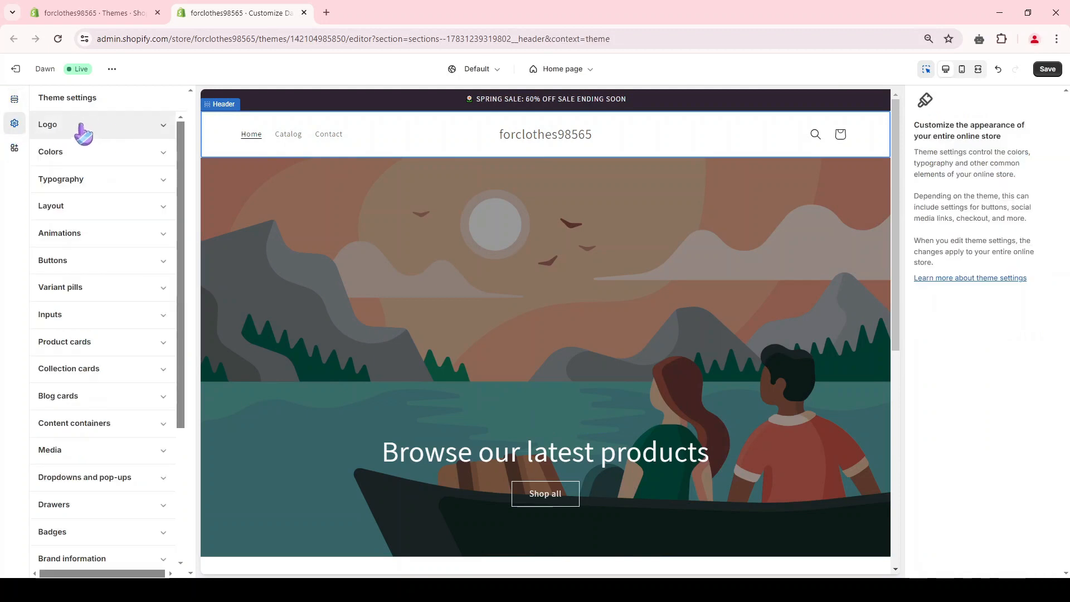
left_click(106, 129)
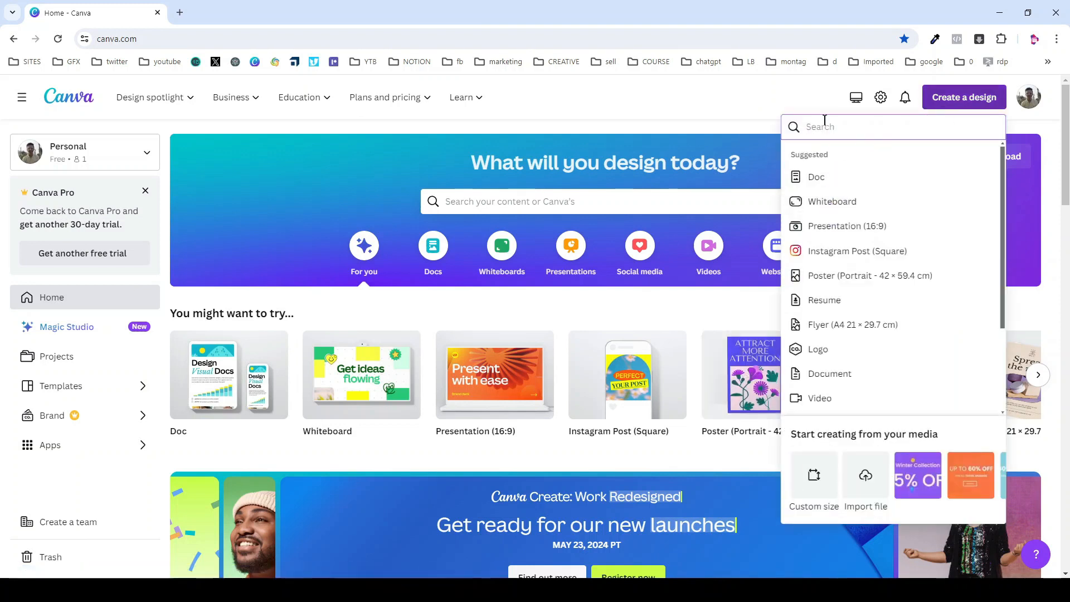
Create a new custom-size design of 1200 × 400 px for the logo.
type("logo")
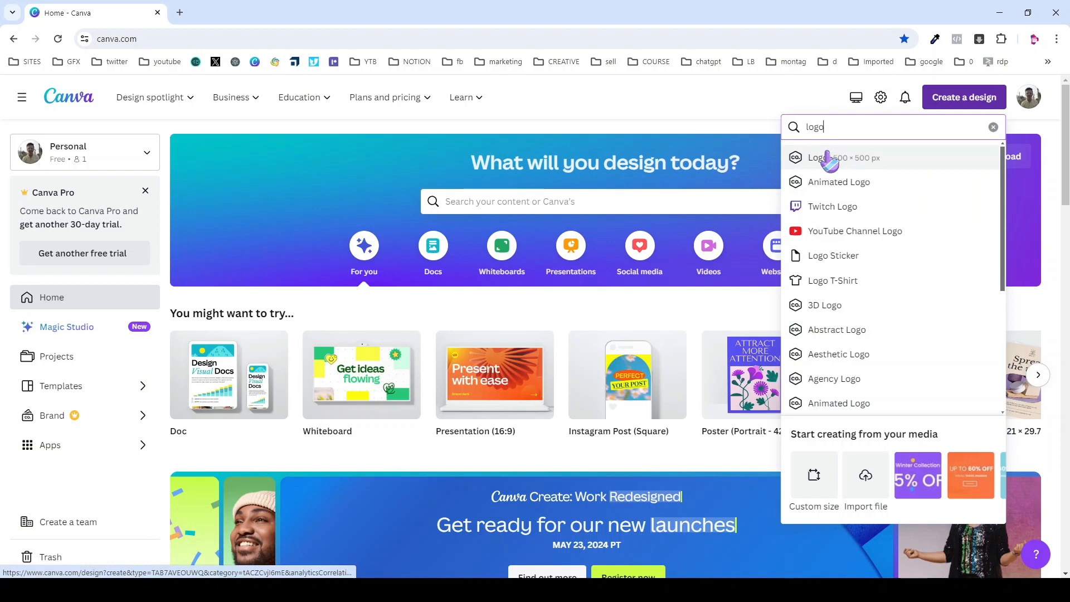
left_click(814, 476)
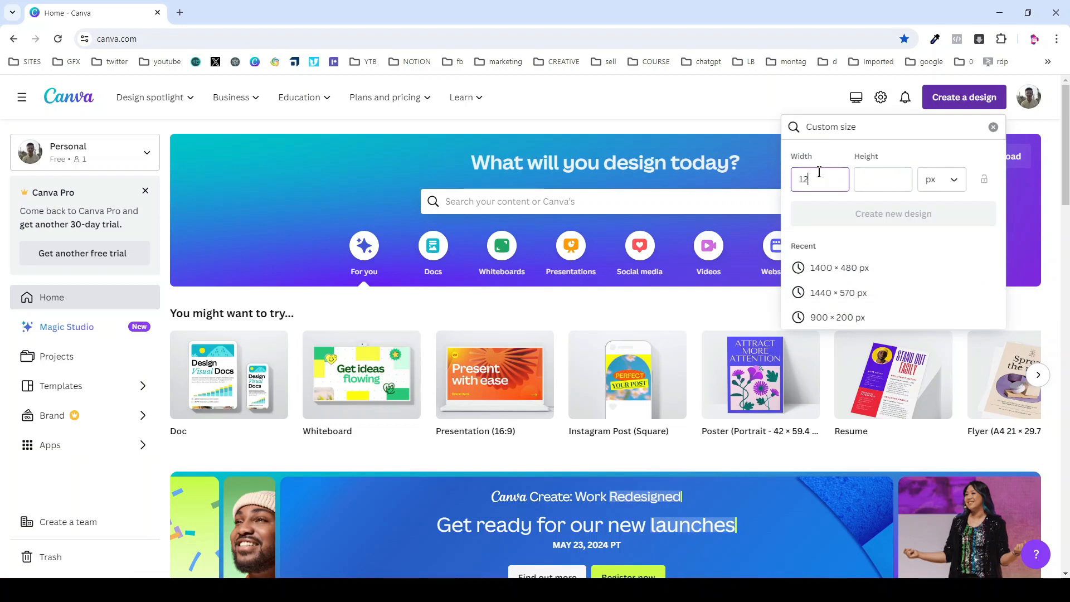
key("Tab")
type("400")
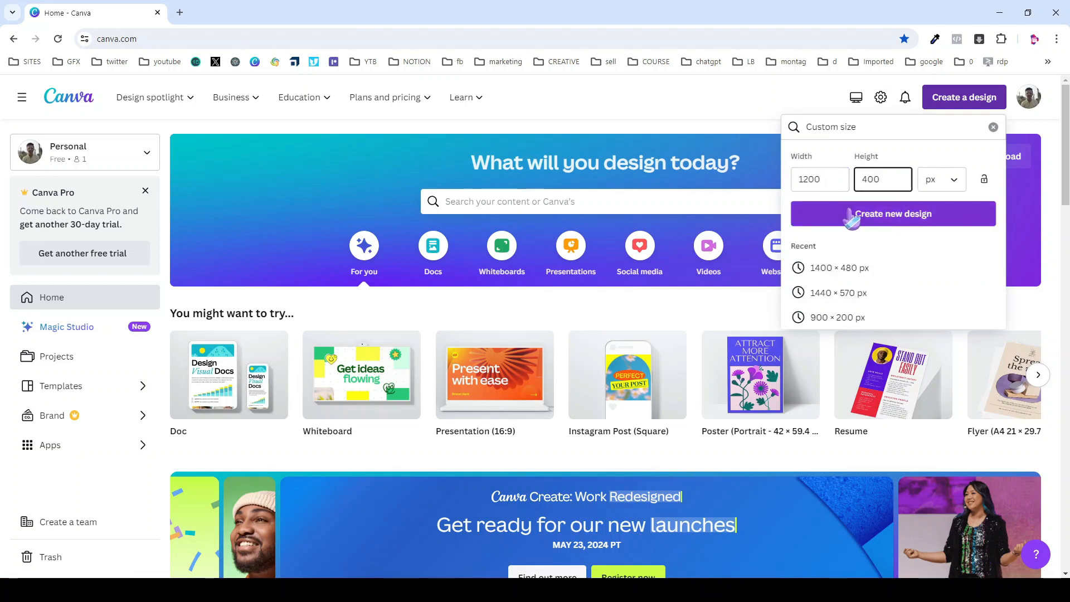
left_click(851, 219)
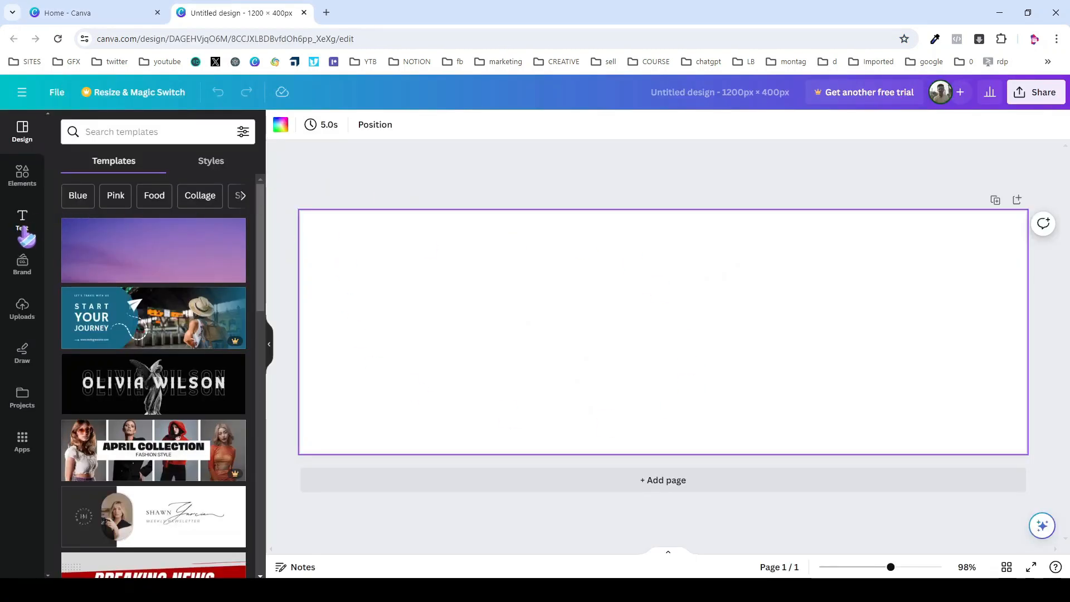
Add a heading reading YASHTARY to the blank page and enlarge it to a font size of about 128.
left_click(22, 230)
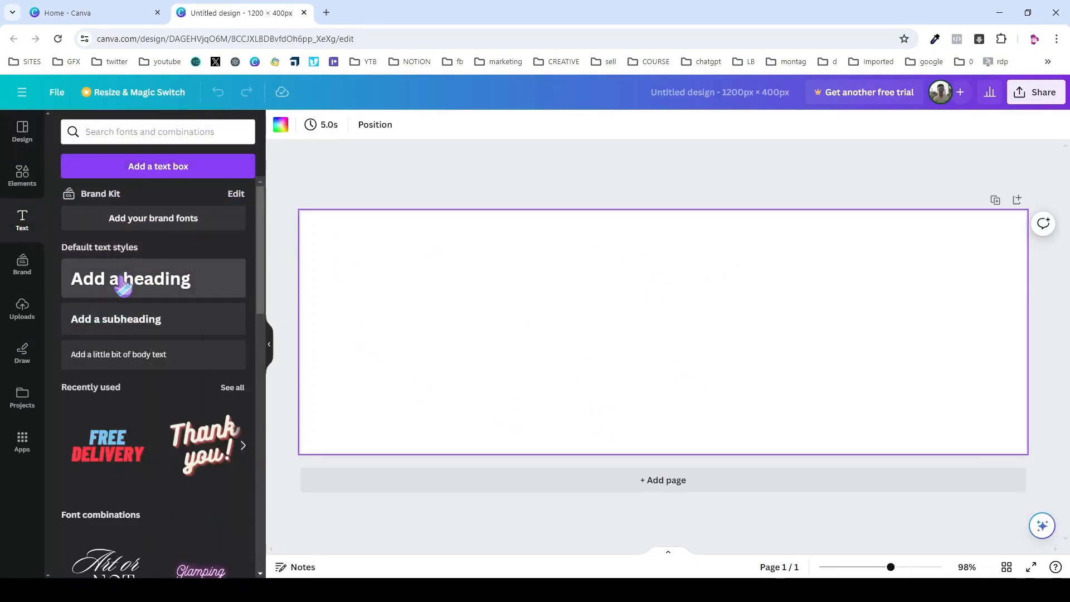
left_click(134, 283)
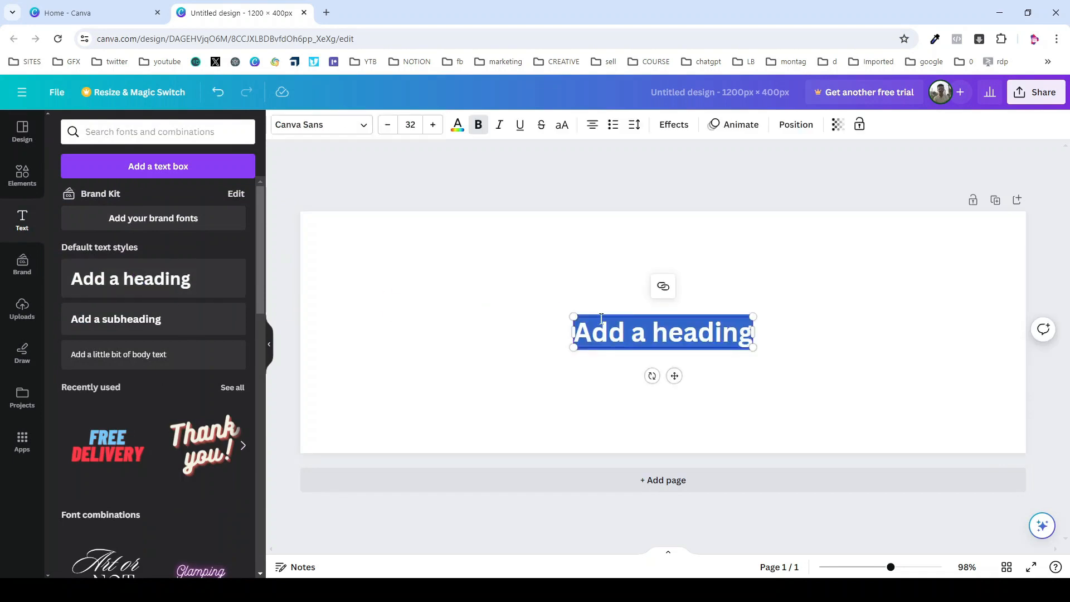
type("YASHTARY")
left_click_drag(594, 317, 358, 222)
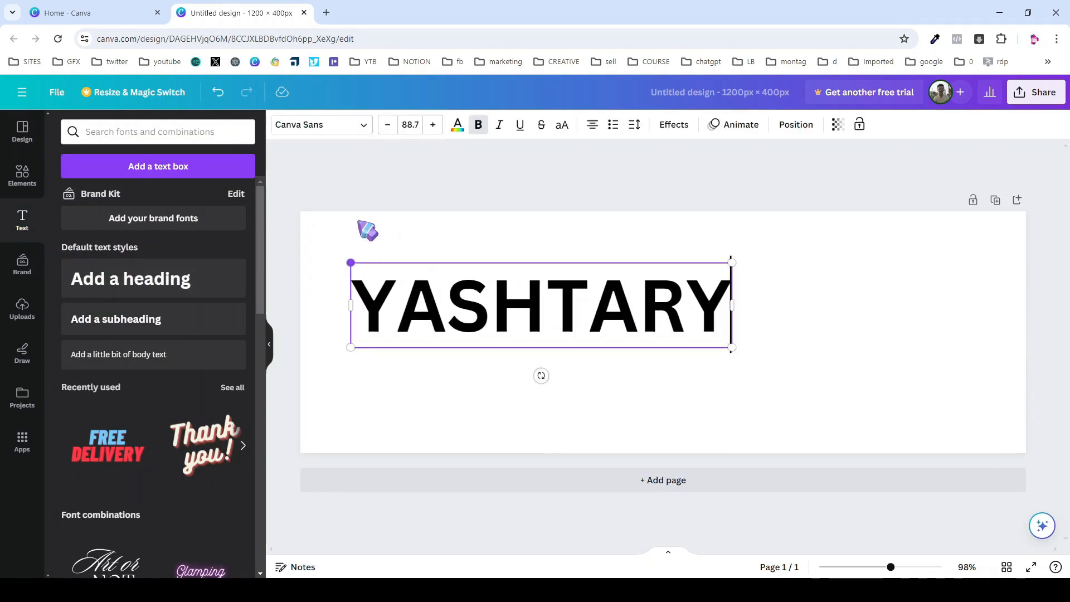
left_click_drag(732, 347, 894, 428)
Set the whole YASHTARY heading in the Archivo Black font and color it black.
key("ctrl+a")
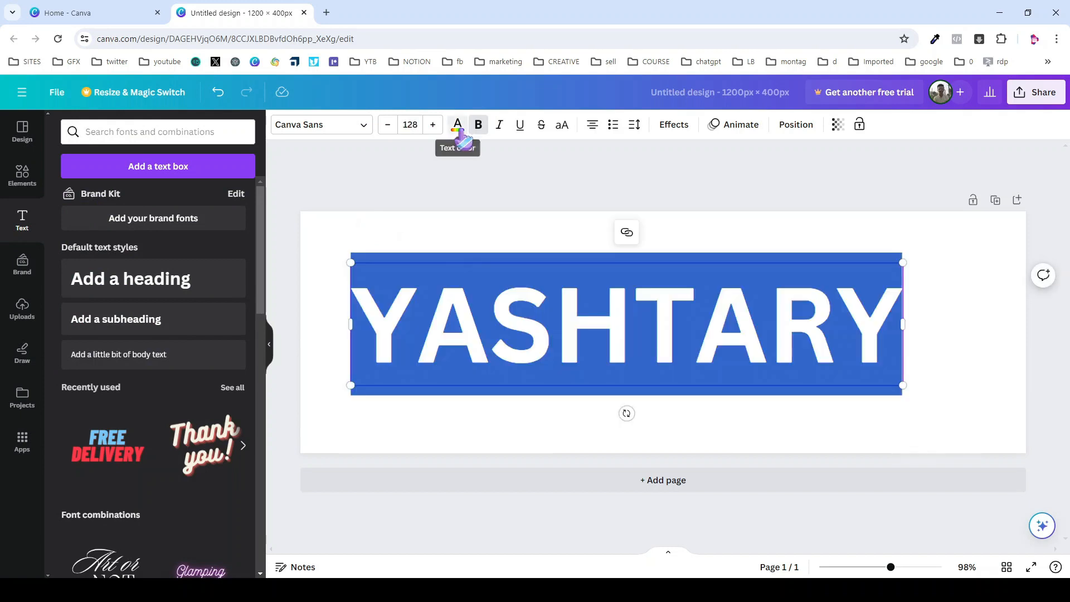
left_click(457, 124)
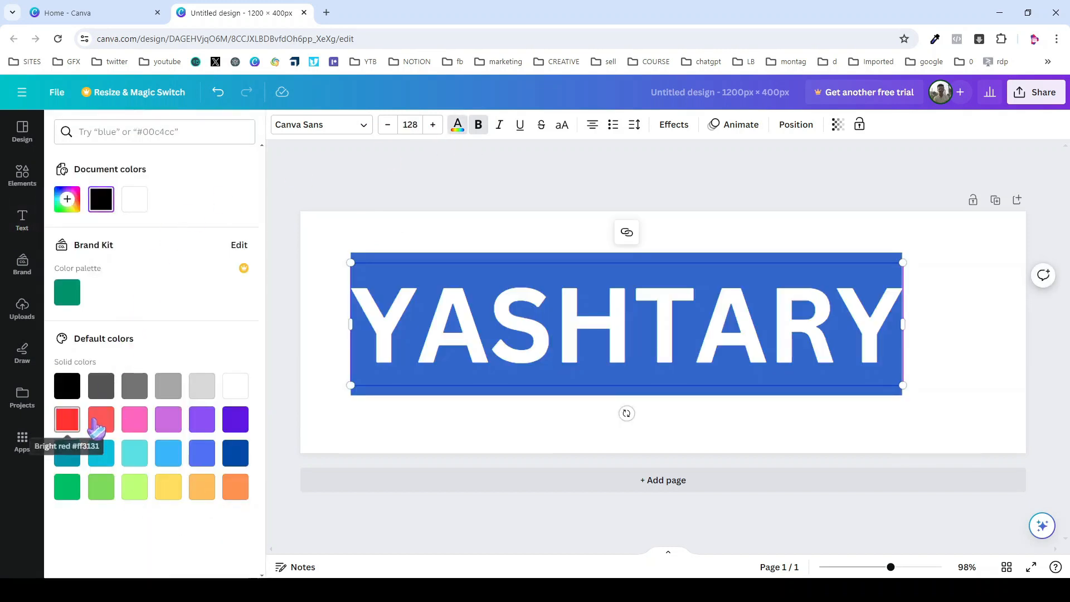
left_click(135, 419)
left_click(303, 126)
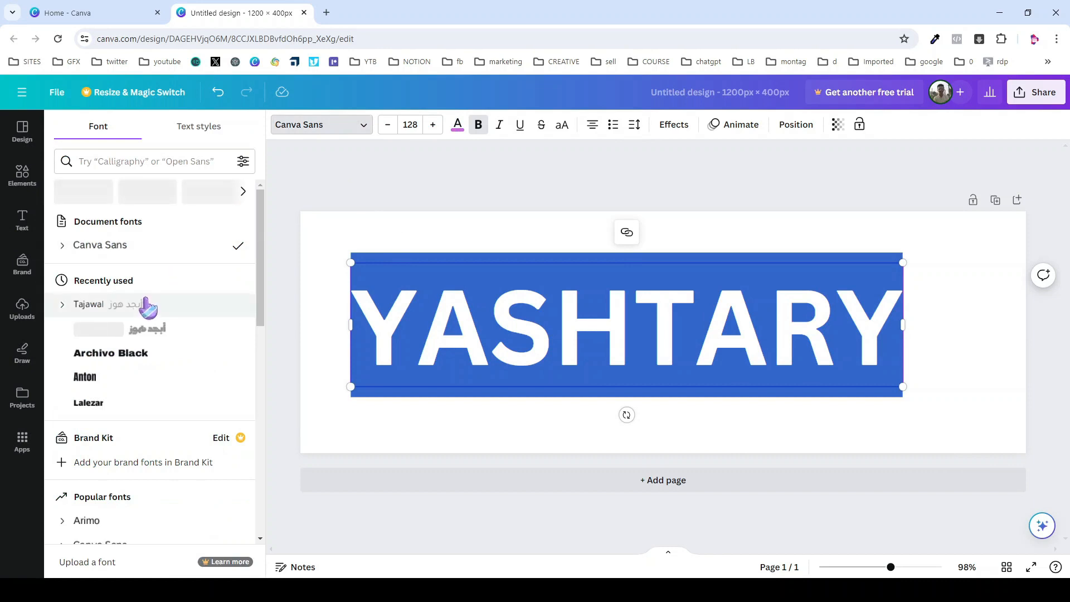
scroll(144, 308, "down", 1)
left_click(136, 291)
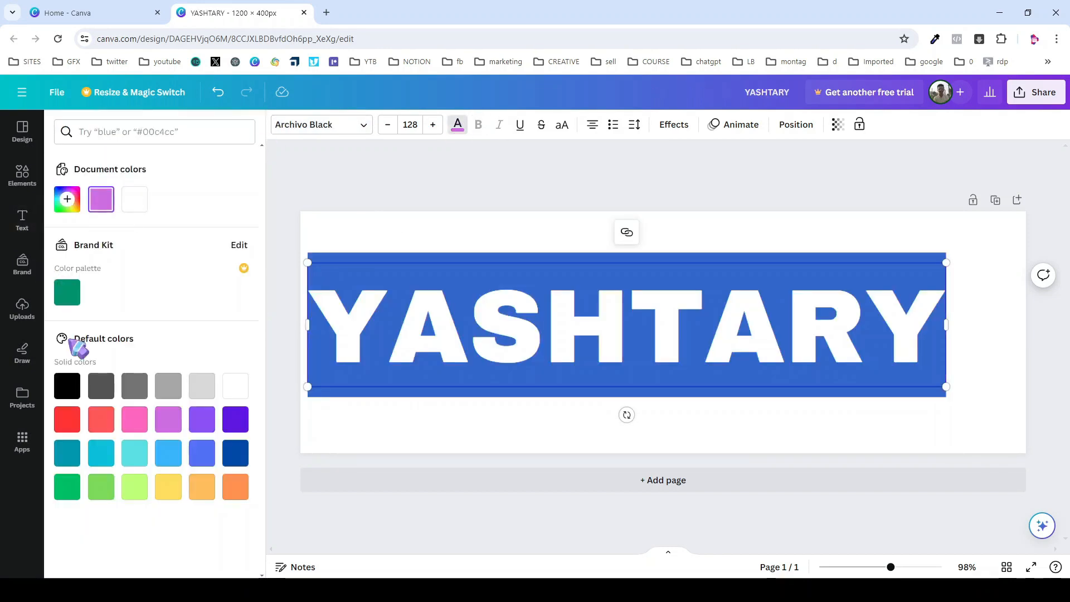
left_click(67, 386)
Shrink the YASHTARY text to a font size of about 104 and place it toward the right side of the page.
left_click_drag(336, 270, 476, 319)
left_click_drag(561, 347, 596, 326)
left_click_drag(513, 370, 488, 376)
left_click(371, 218)
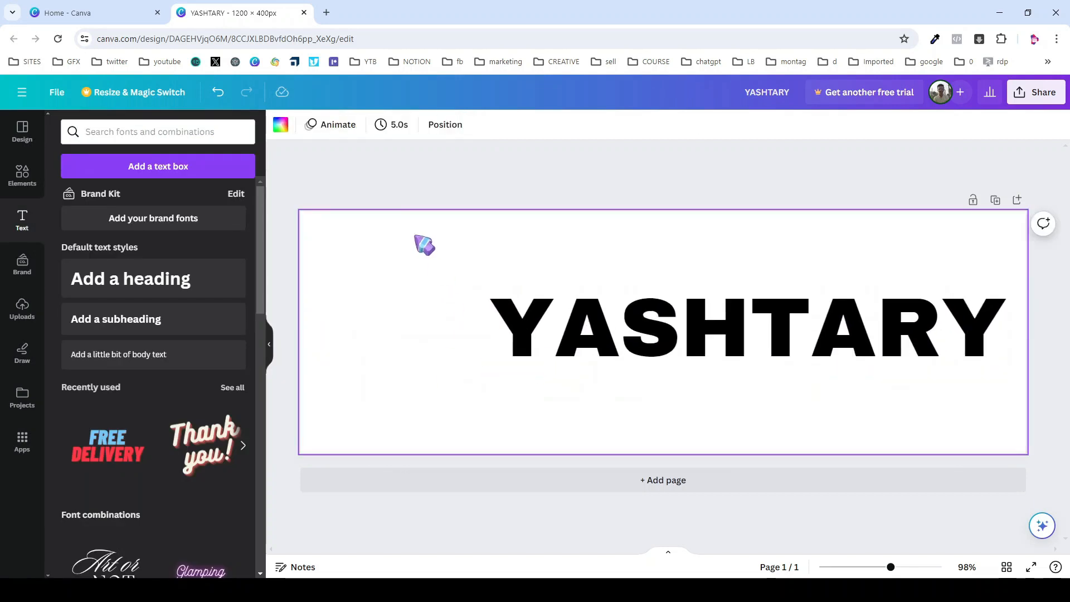
Search the elements for CLOTHES ICON and browse all the matching graphics.
left_click(24, 182)
left_click(101, 132)
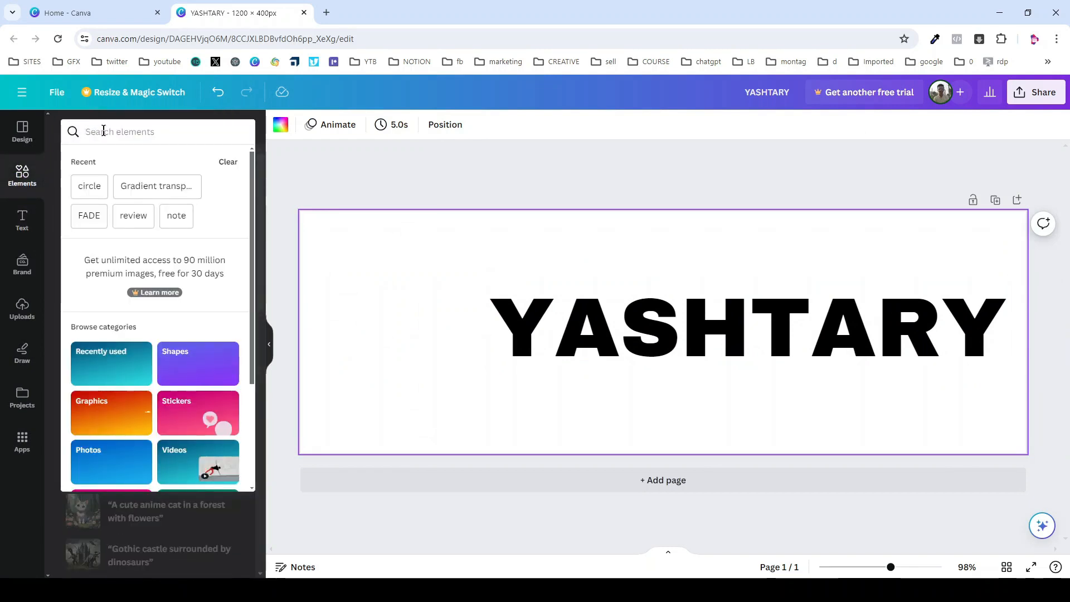
type("CLOTHES ICON")
key("Return")
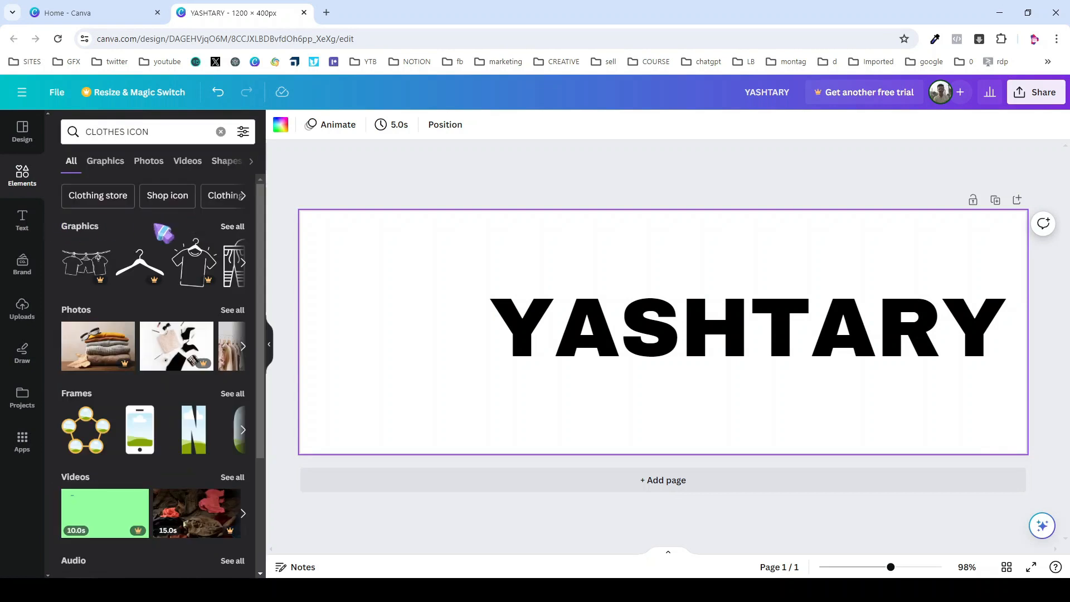
left_click(233, 226)
scroll(112, 268, "down", 1)
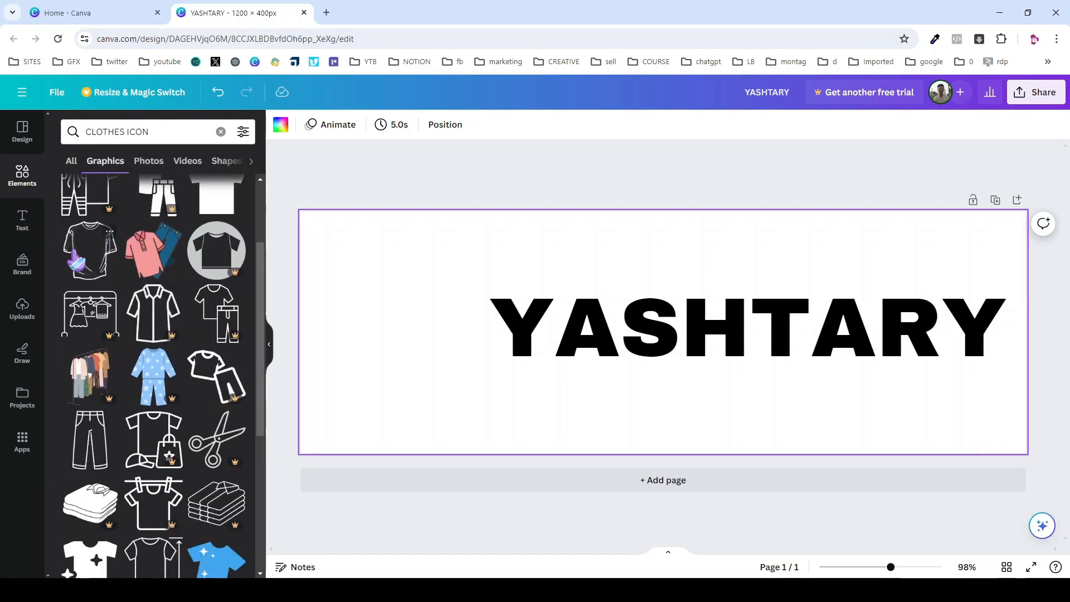
Add the free outlined T-shirt graphic, place it left of the YASHTARY text and enlarge it slightly.
left_click(76, 262)
left_click_drag(626, 382, 337, 365)
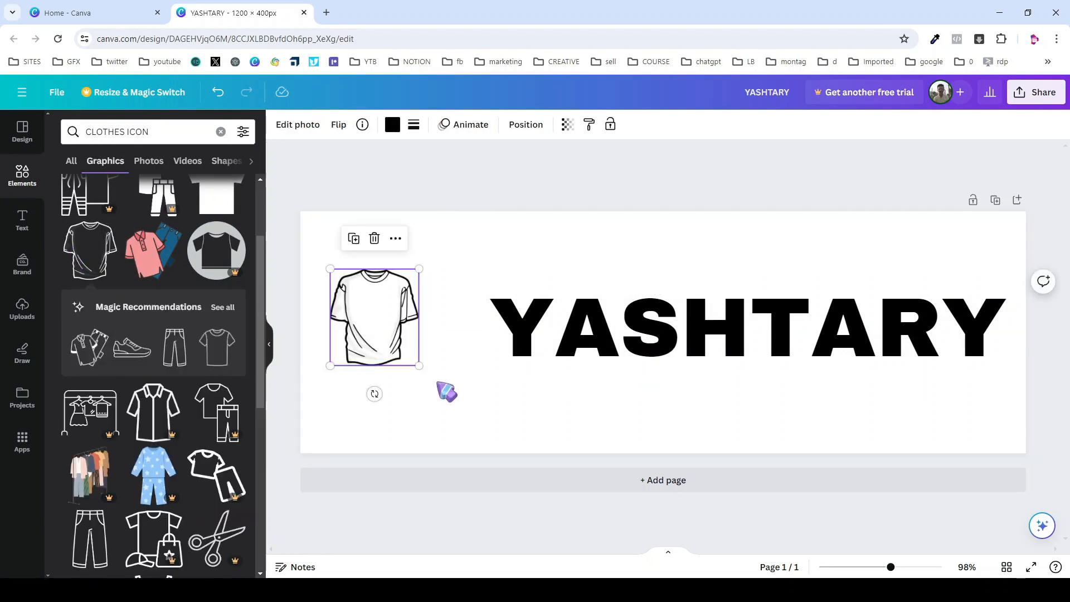
left_click_drag(420, 365, 431, 378)
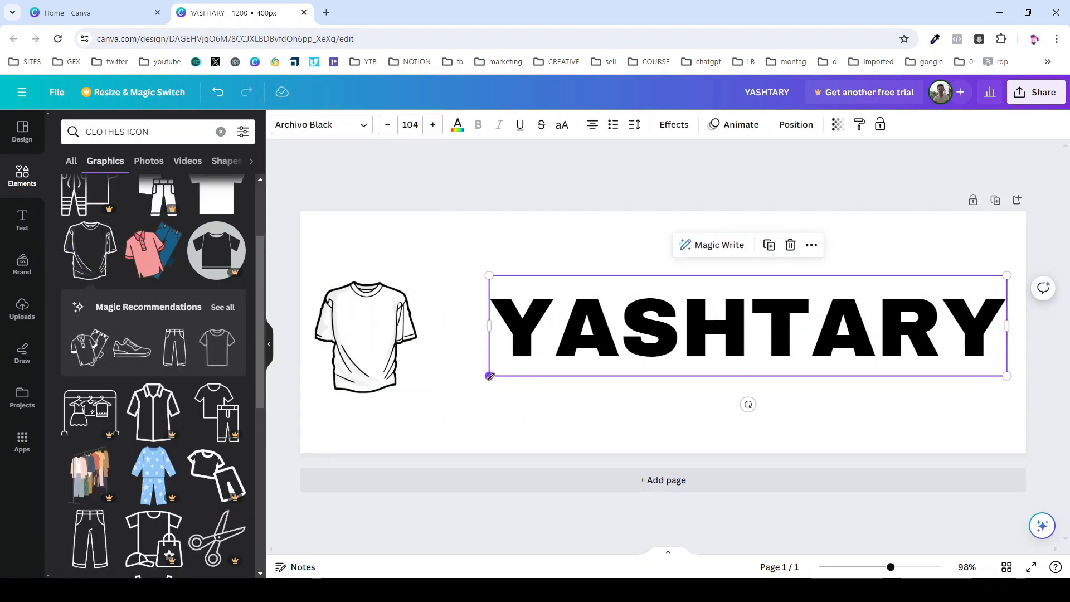
Enlarge the YASHTARY text until it reaches the T-shirt graphic and align it vertically with the shirt.
left_click_drag(490, 376, 421, 410)
left_click_drag(495, 357, 495, 363)
left_click(440, 199)
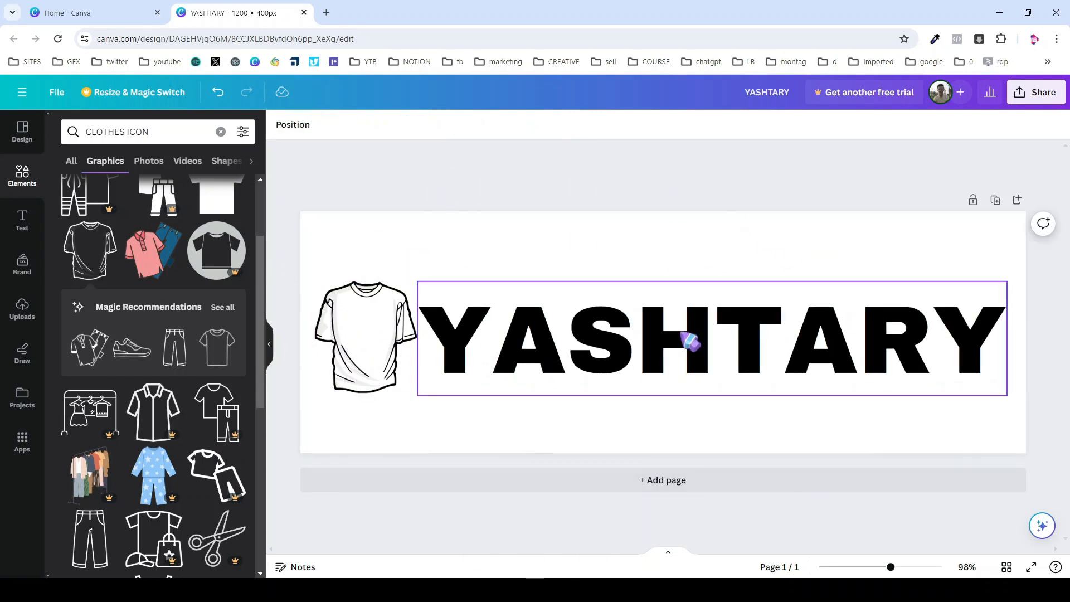
Download the finished logo design and upload the YASHTARY PNG as the logo in Shopify's theme settings.
left_click(1035, 92)
left_click(880, 411)
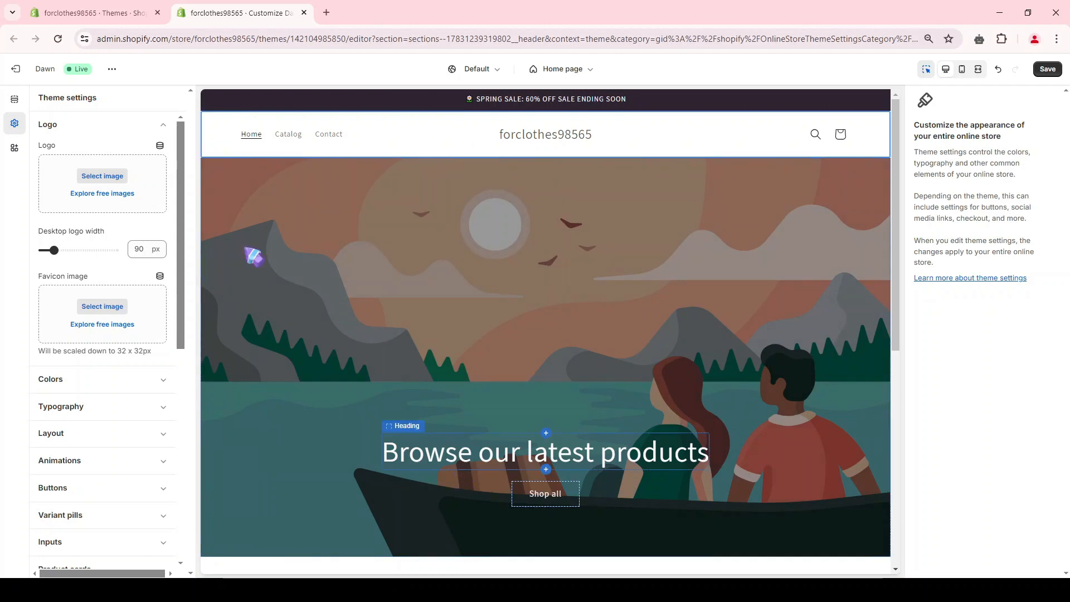
left_click(98, 177)
left_click(598, 374)
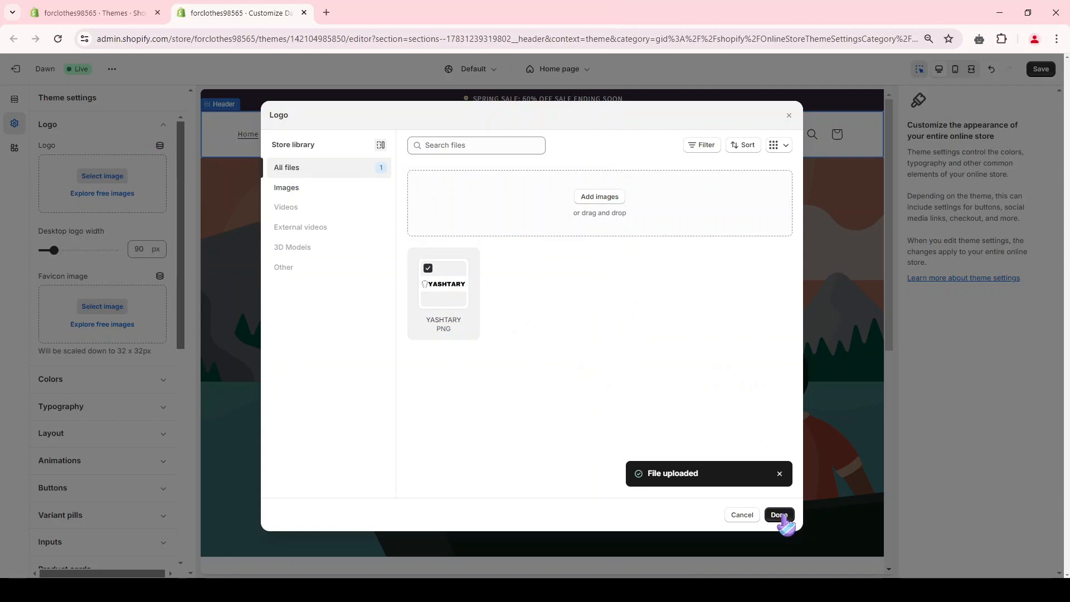
left_click(779, 515)
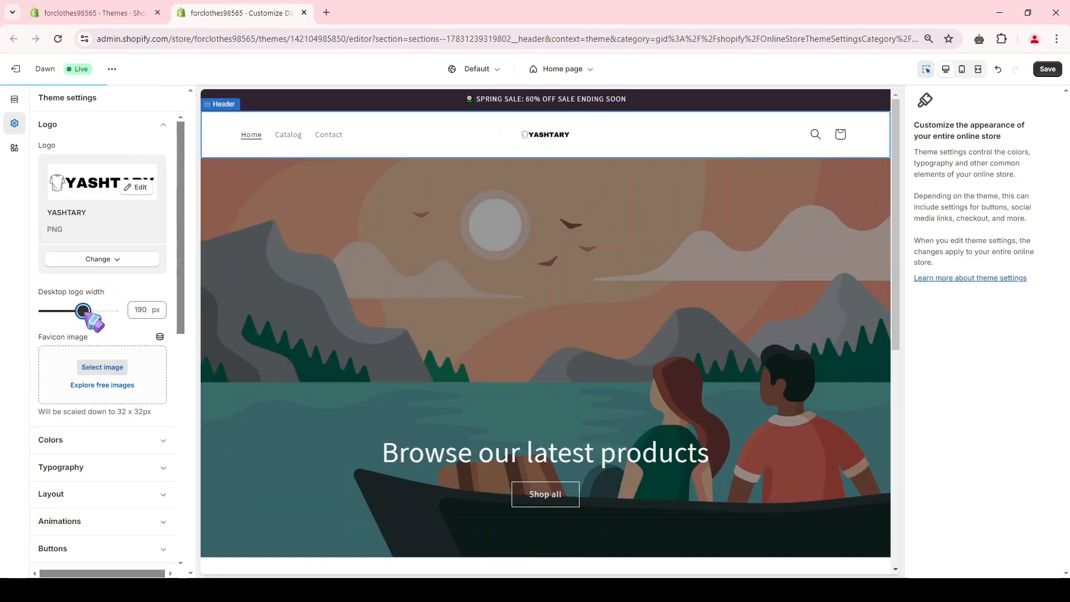
Set the desktop logo width to 200 px and check the header in the mobile preview before returning to desktop.
left_click_drag(84, 311, 86, 311)
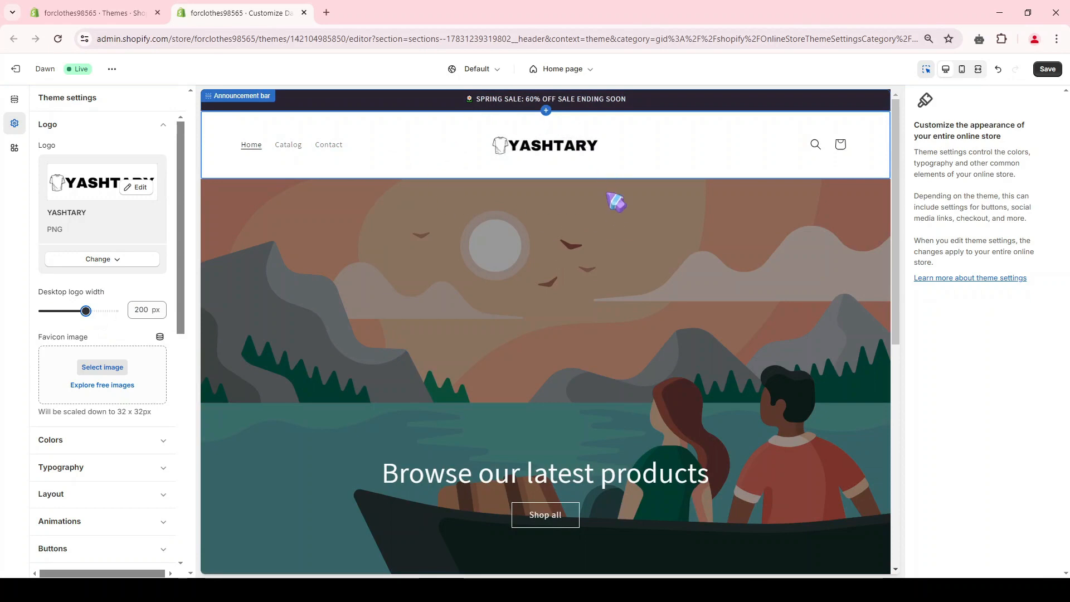
left_click(961, 68)
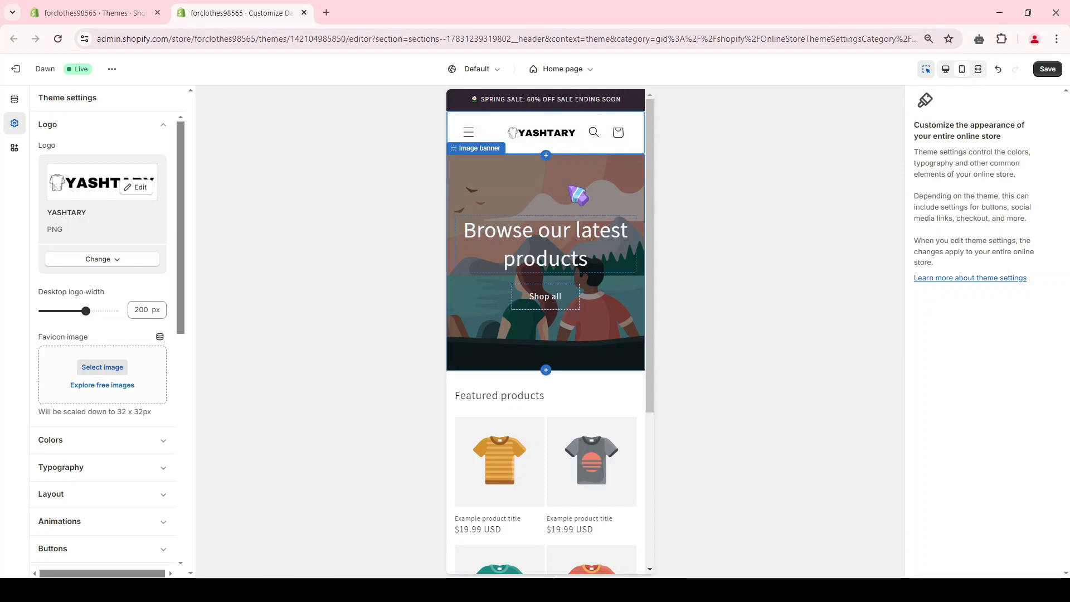
left_click(946, 69)
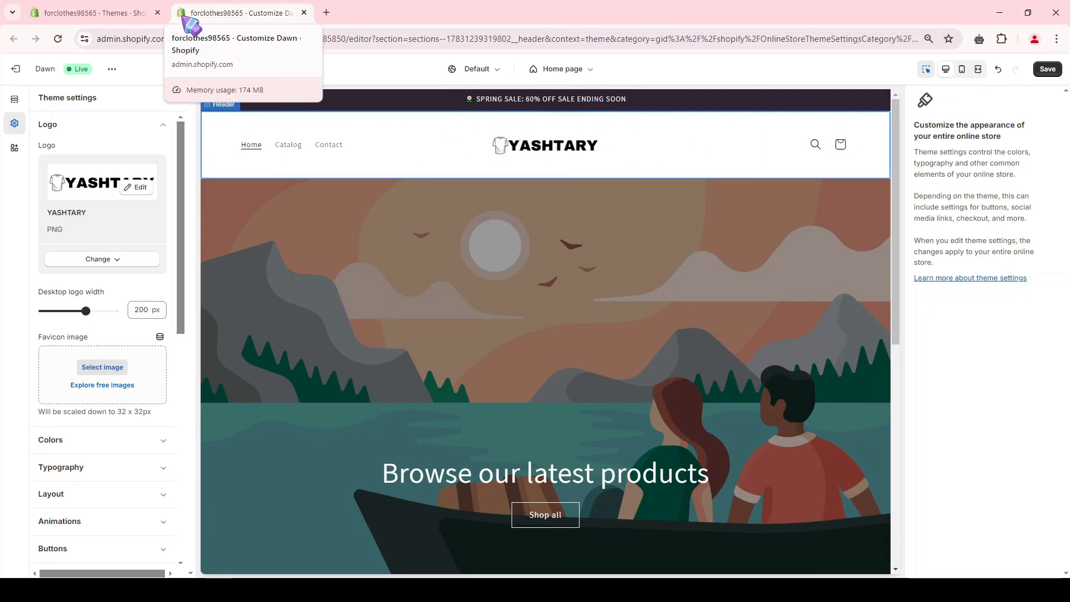
Open the Flaticon website in a new browser tab through a search for flat icon and look for clothes icons.
left_click(327, 12)
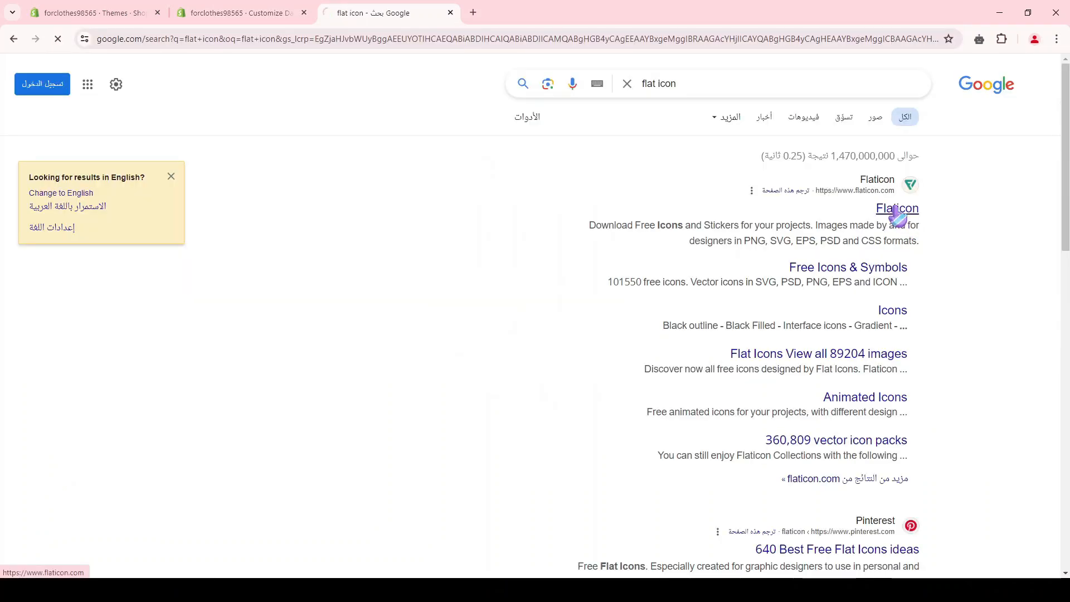
left_click(896, 210)
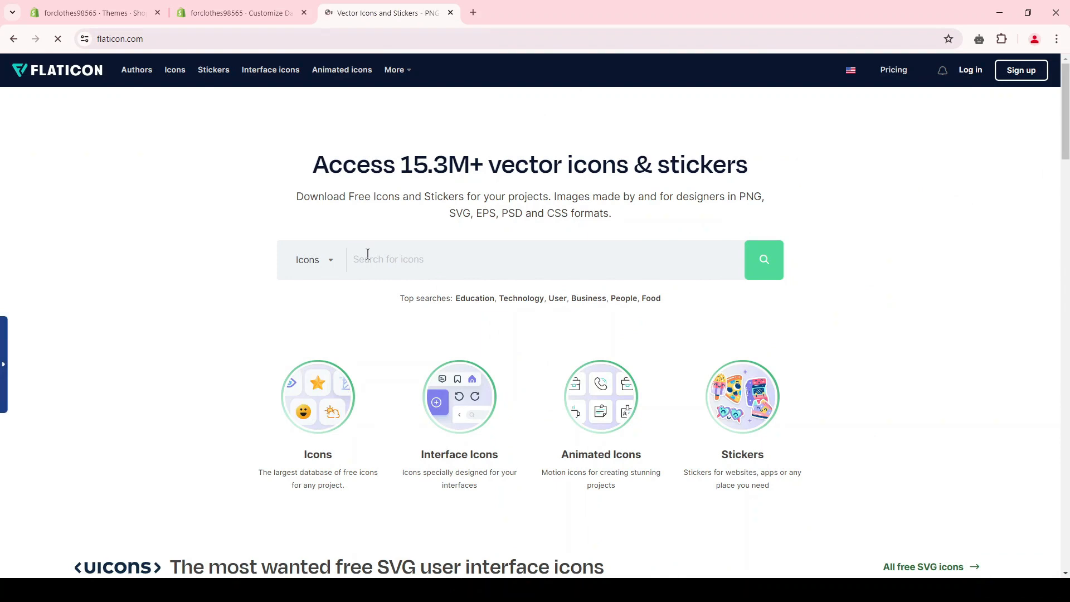
left_click(368, 254)
type("clothes")
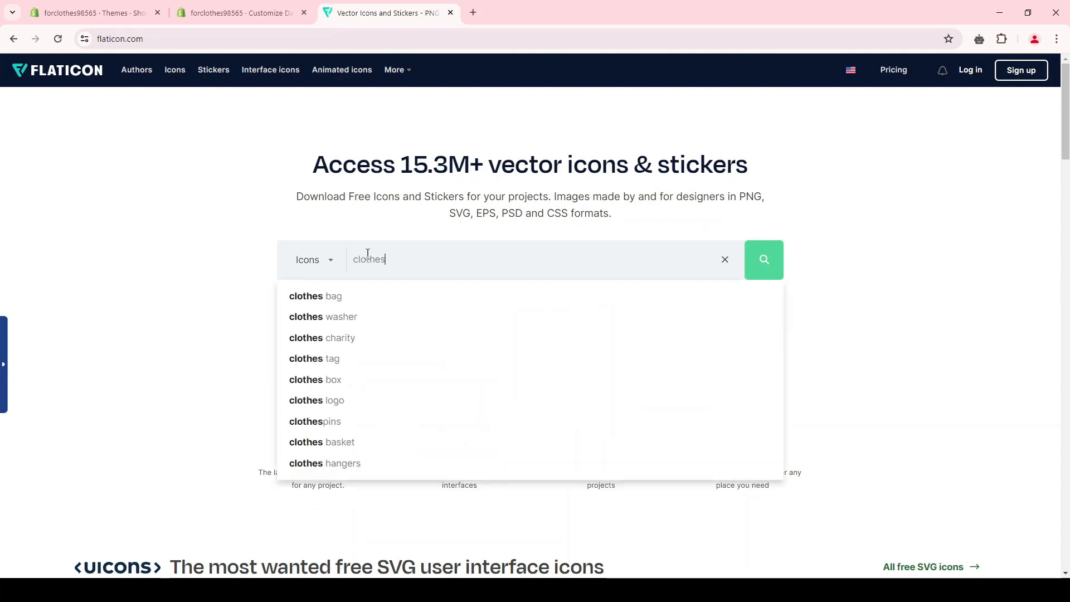
key("Return")
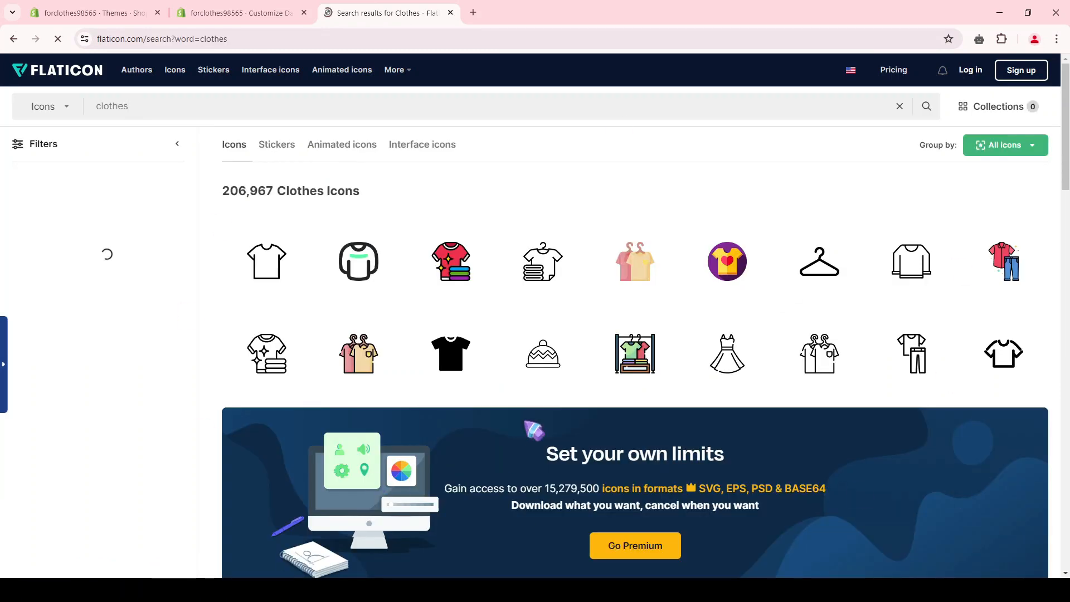
scroll(528, 424, "down", 5)
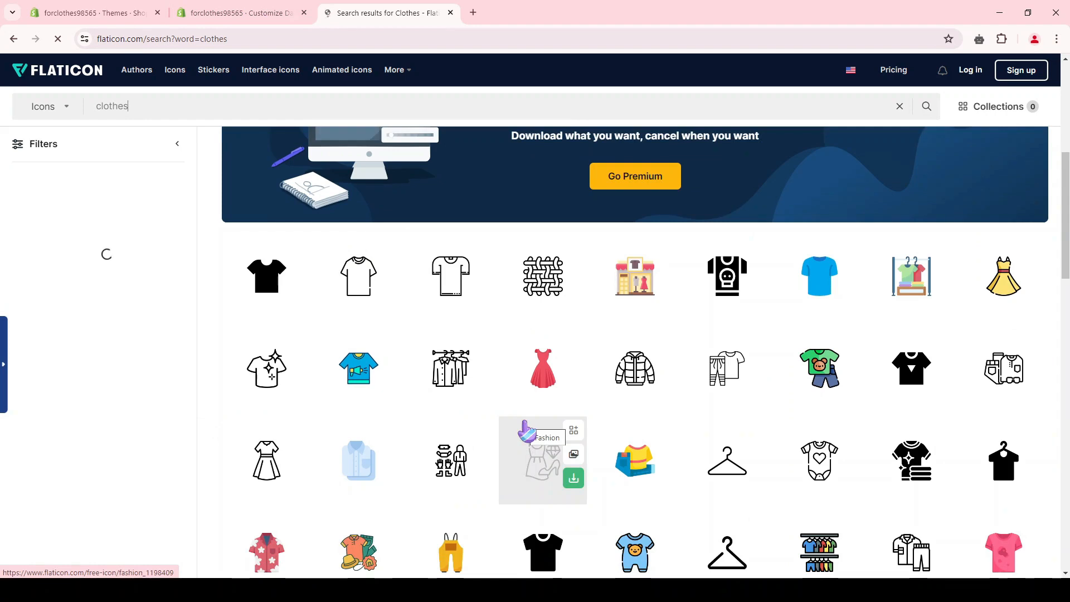
Download the solid black T-shirt icon as a free 32px PNG.
left_click(260, 291)
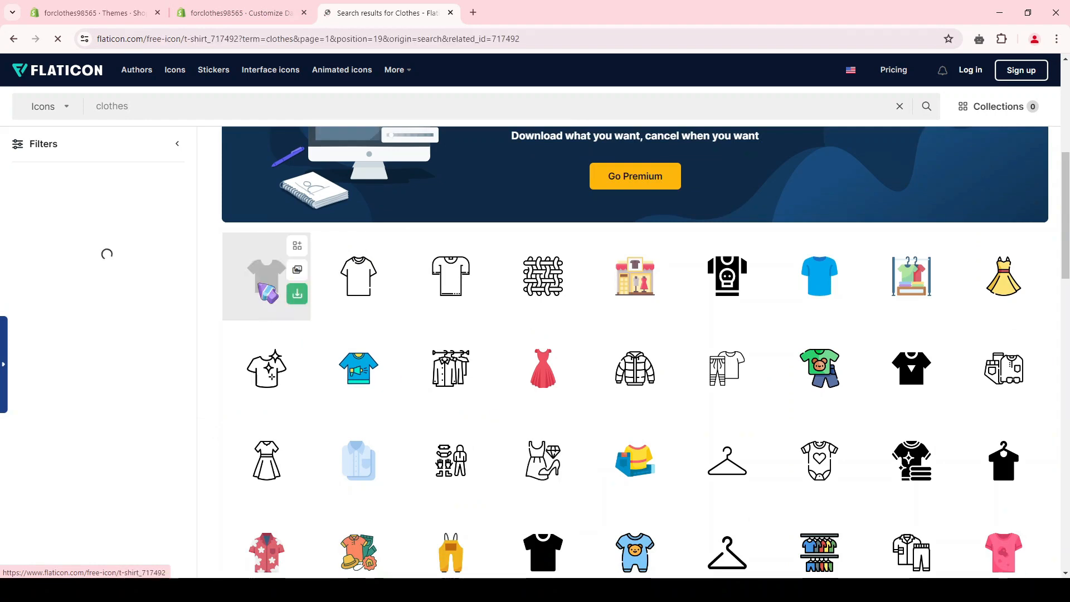
left_click(801, 122)
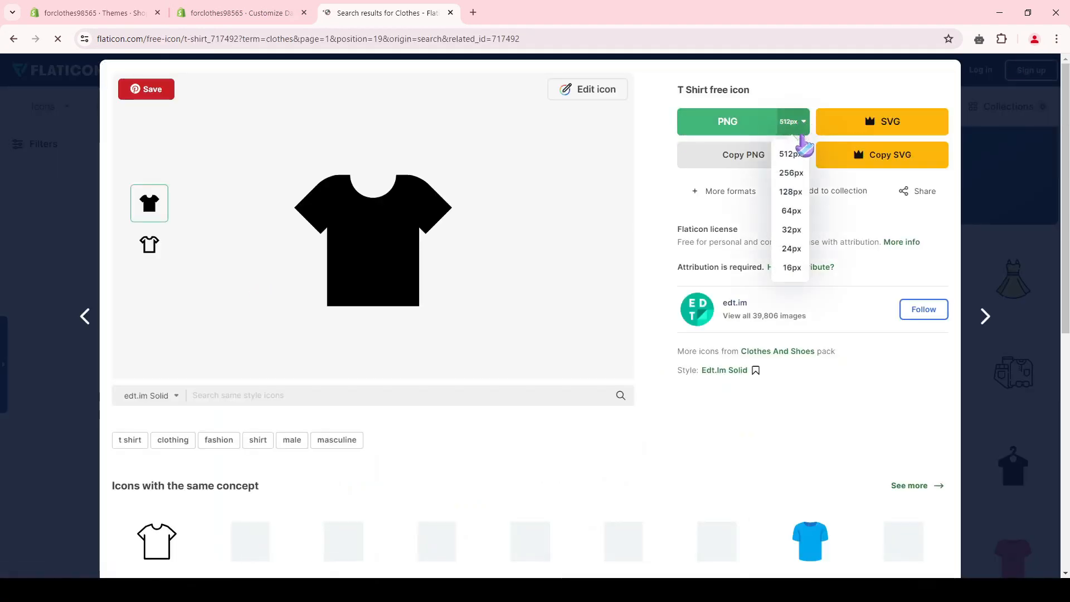
left_click(792, 230)
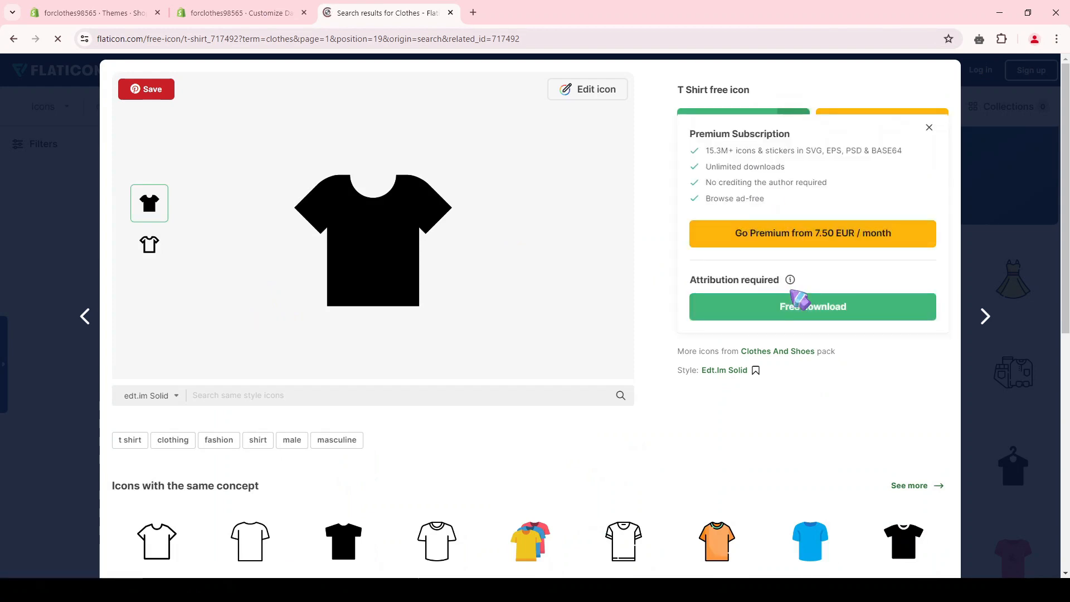
left_click(735, 305)
Set the downloaded t-shirt PNG as the favicon image in the Shopify theme settings and close the Flaticon page.
left_click(246, 12)
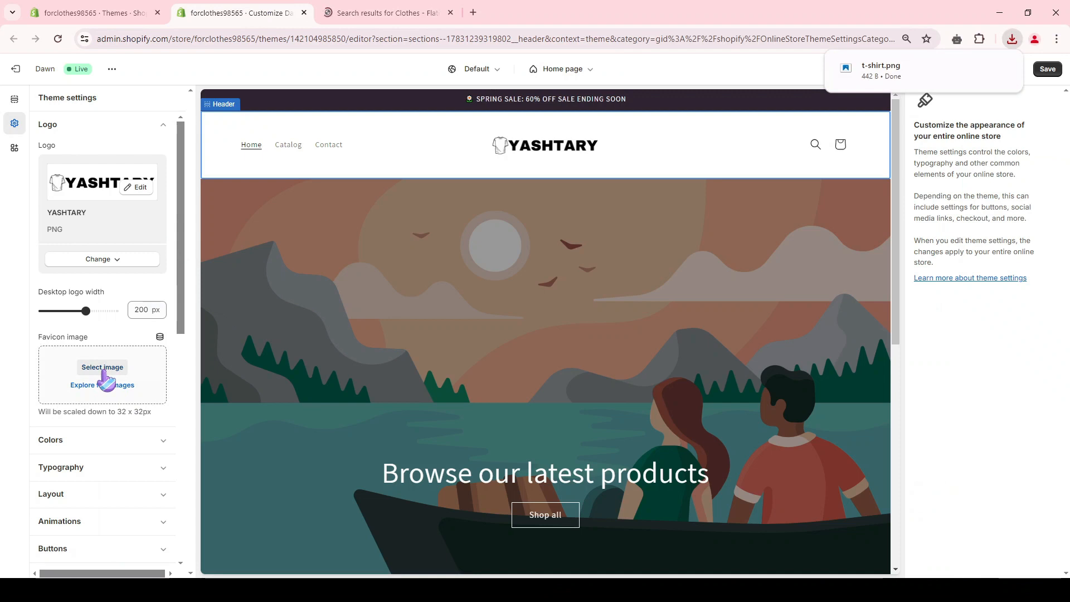
left_click_drag(104, 380, 101, 376)
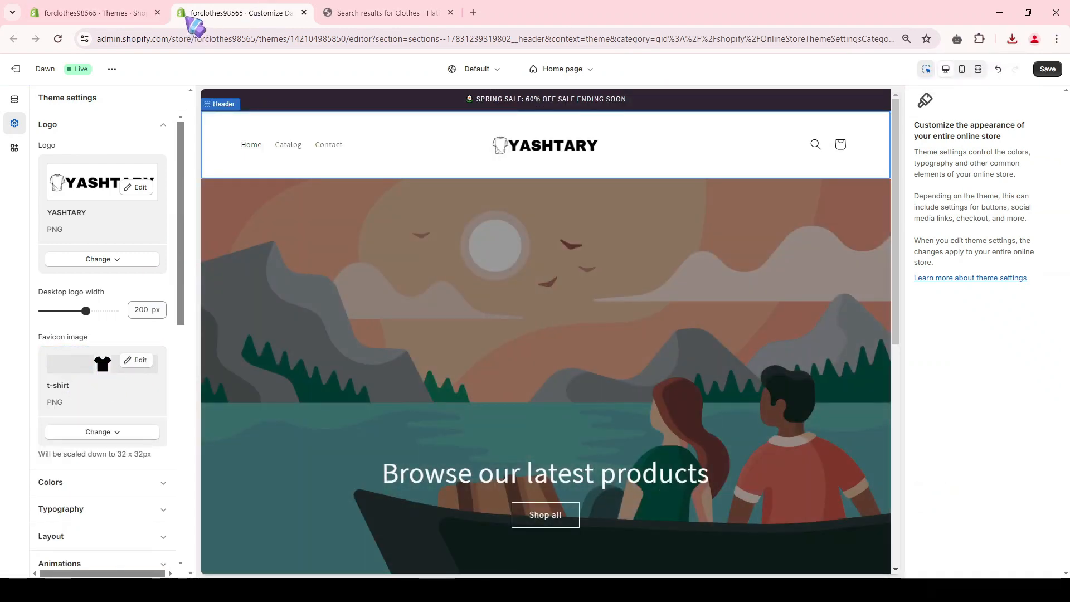
middle_click(337, 7)
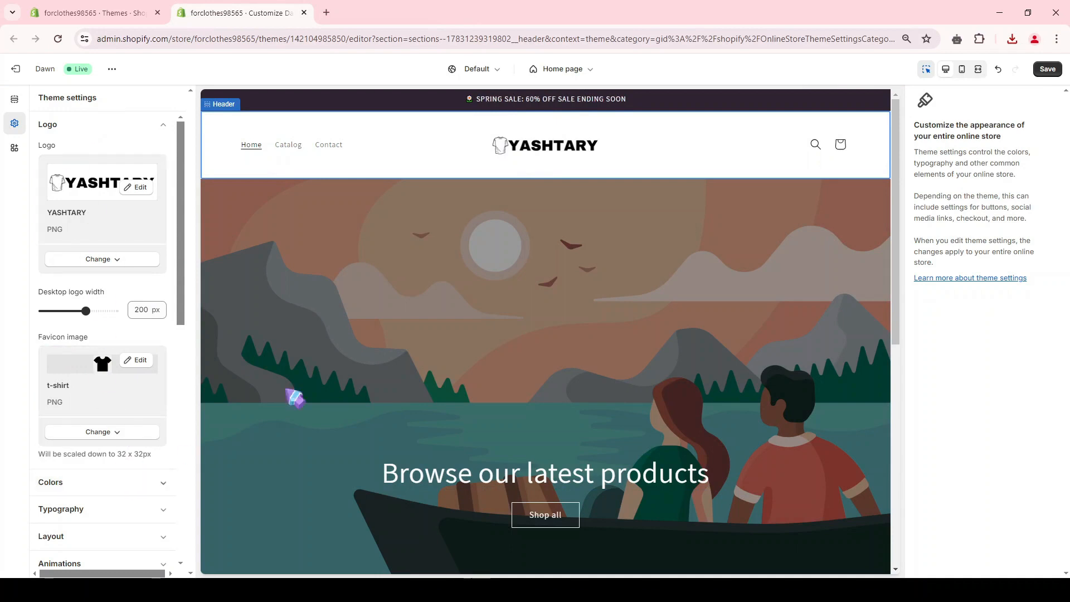
Save the theme changes and look through the color scheme and typography options in the theme settings.
left_click(1048, 69)
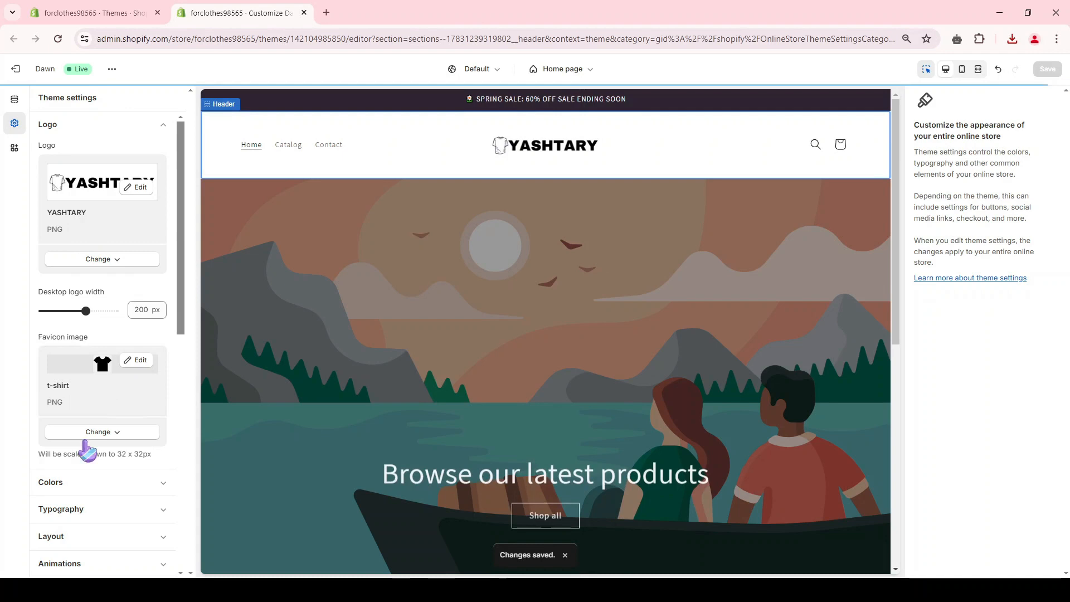
scroll(70, 209, "down", 5)
left_click(112, 241)
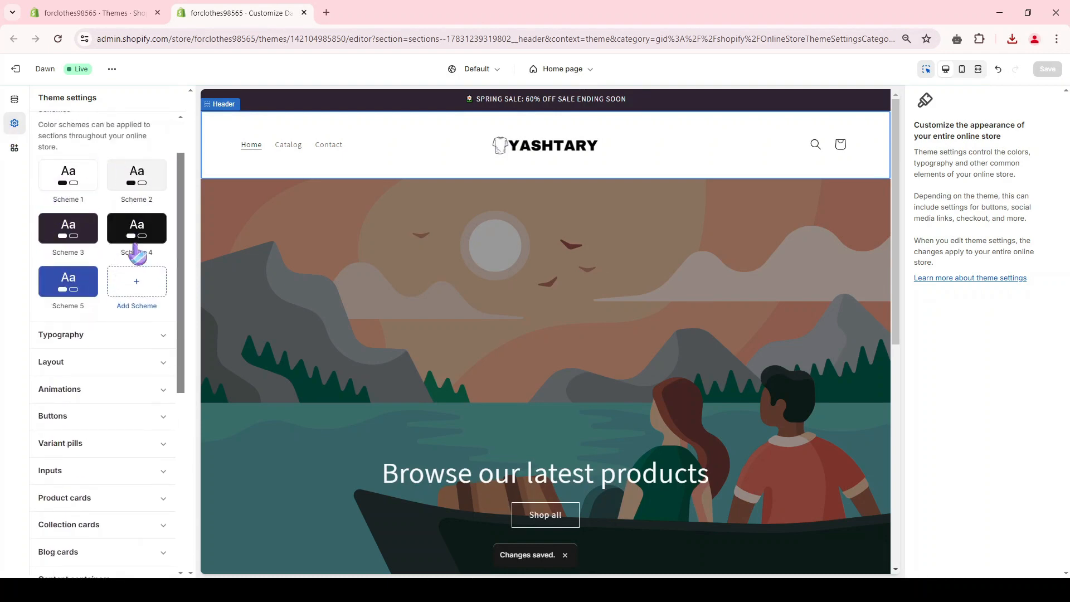
left_click(112, 334)
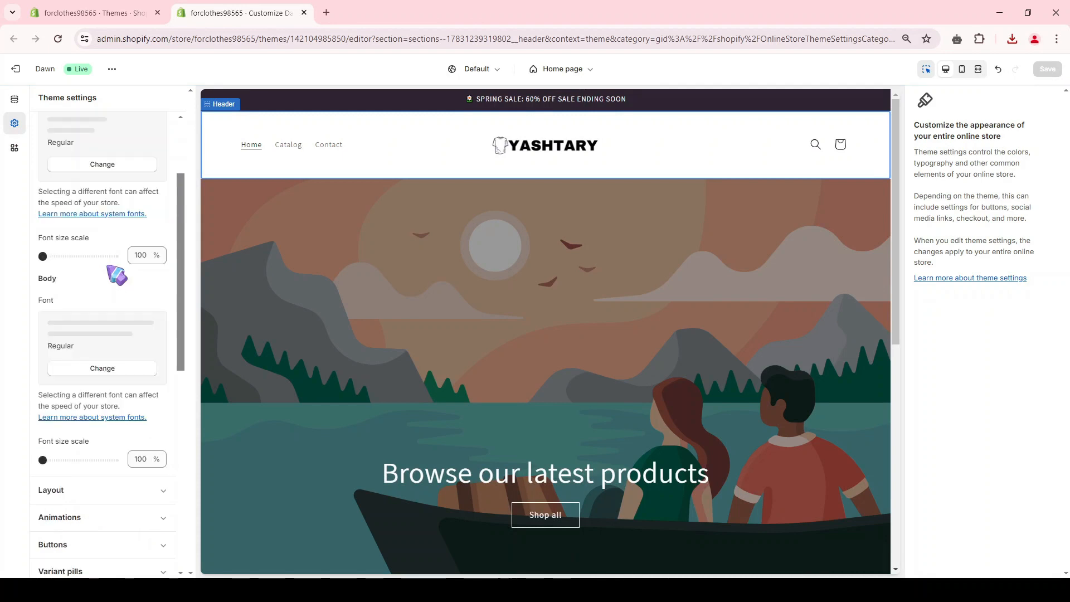
scroll(65, 210, "up", 1)
scroll(64, 215, "down", 4)
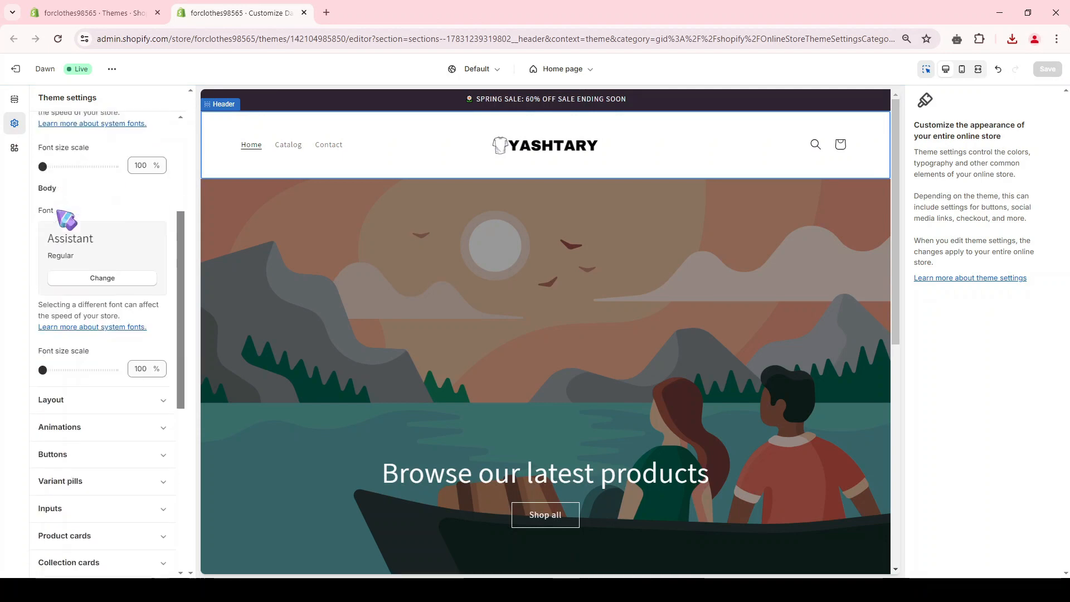
scroll(60, 223, "down", 3)
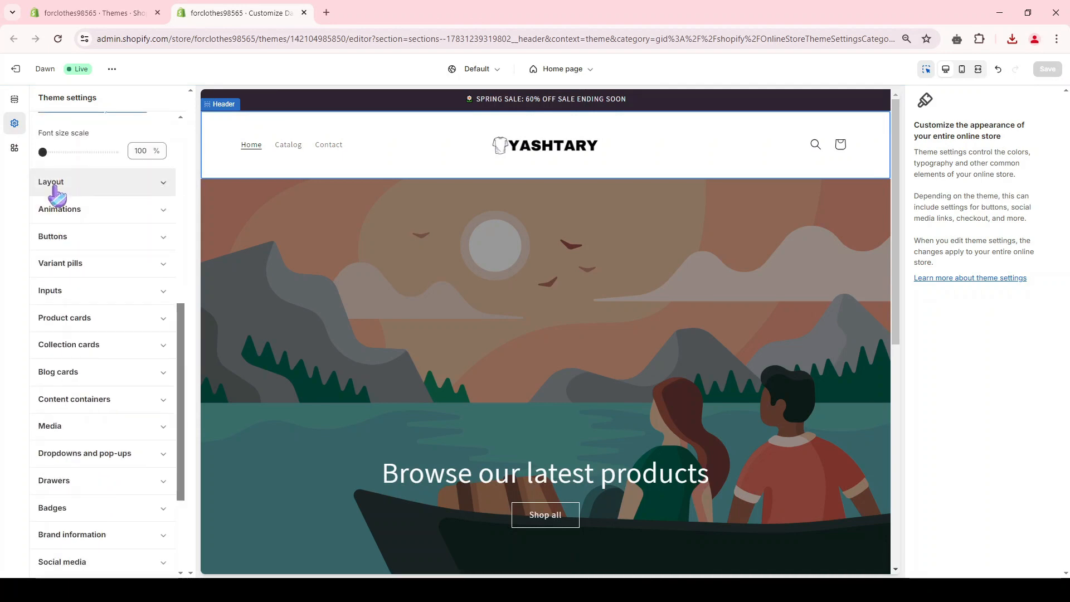
scroll(363, 186, "down", 5)
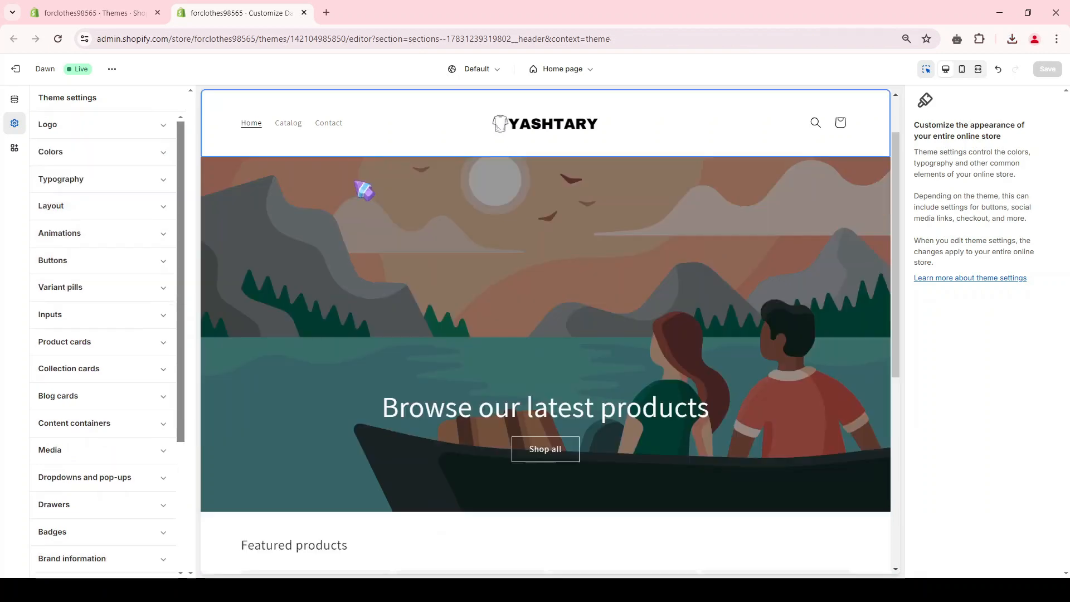
Remove the Image banner section from the home page template.
scroll(390, 412, "up", 5)
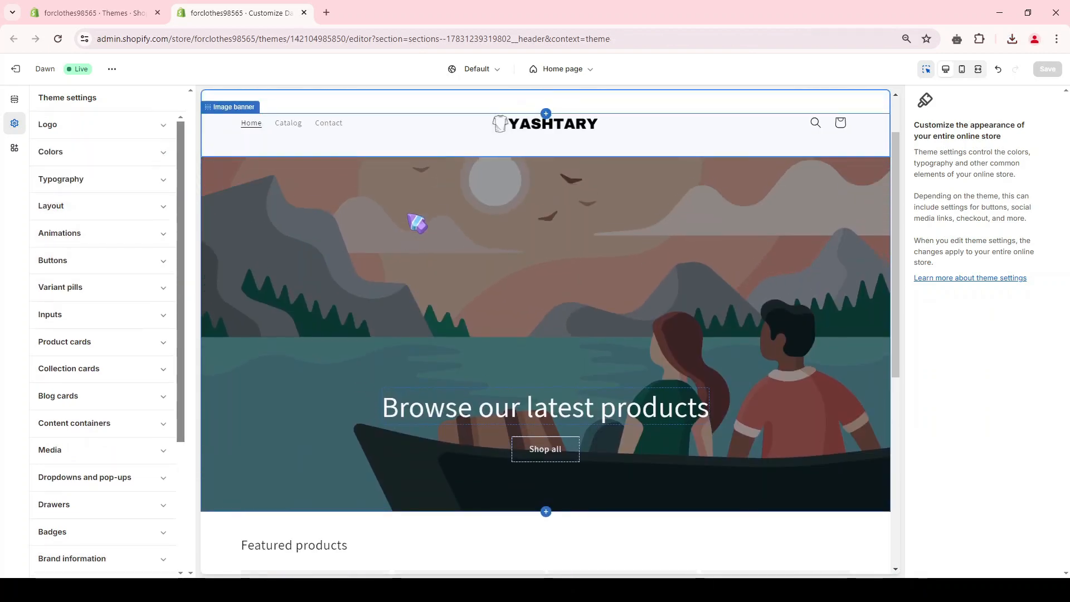
scroll(410, 225, "up", 1)
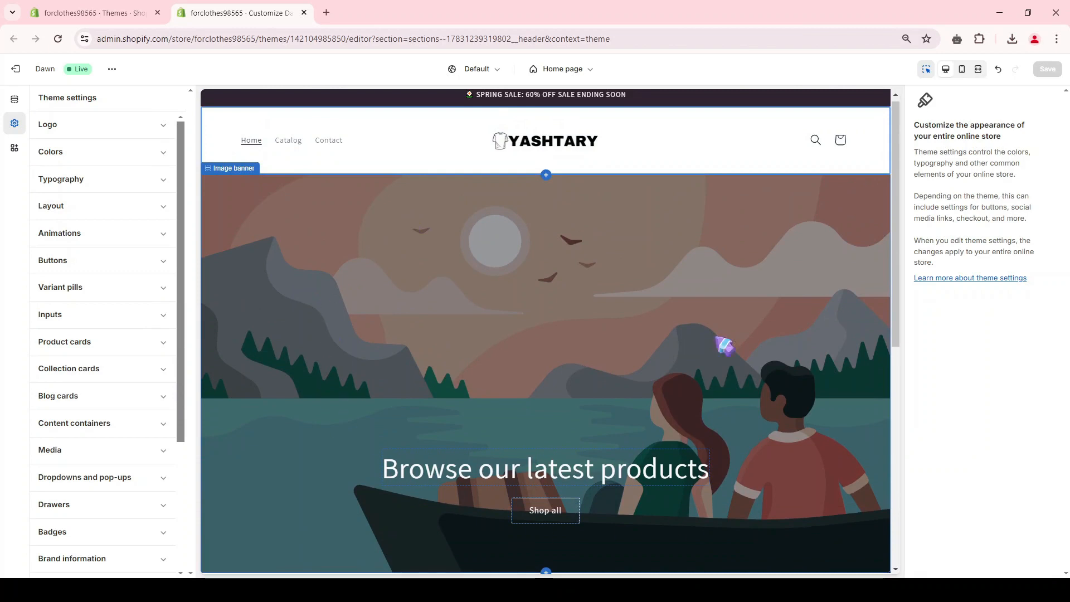
scroll(484, 423, "down", 6)
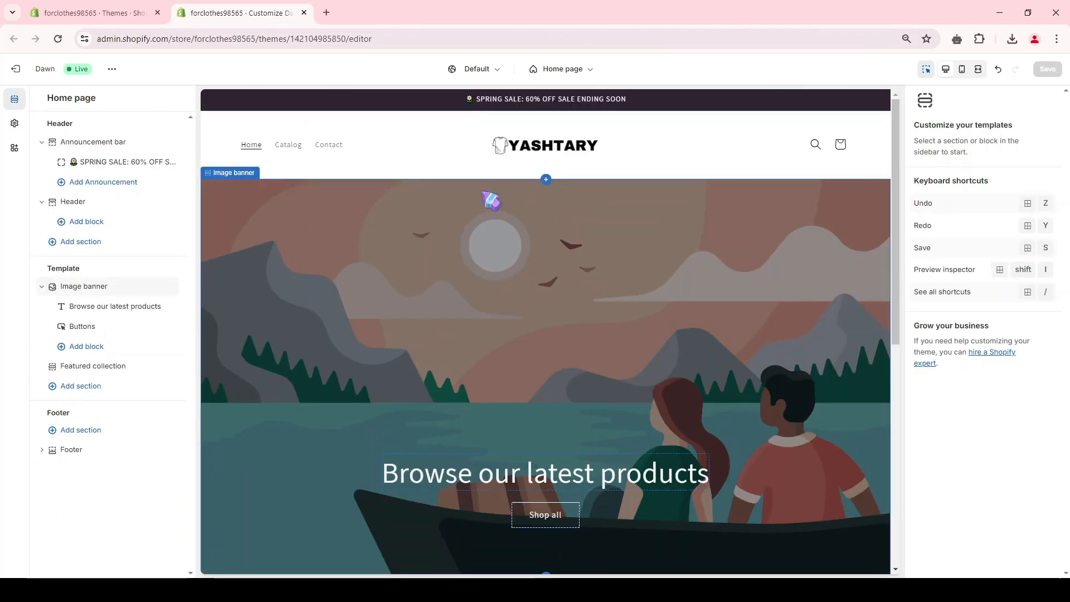
scroll(424, 379, "down", 1)
scroll(433, 386, "up", 1)
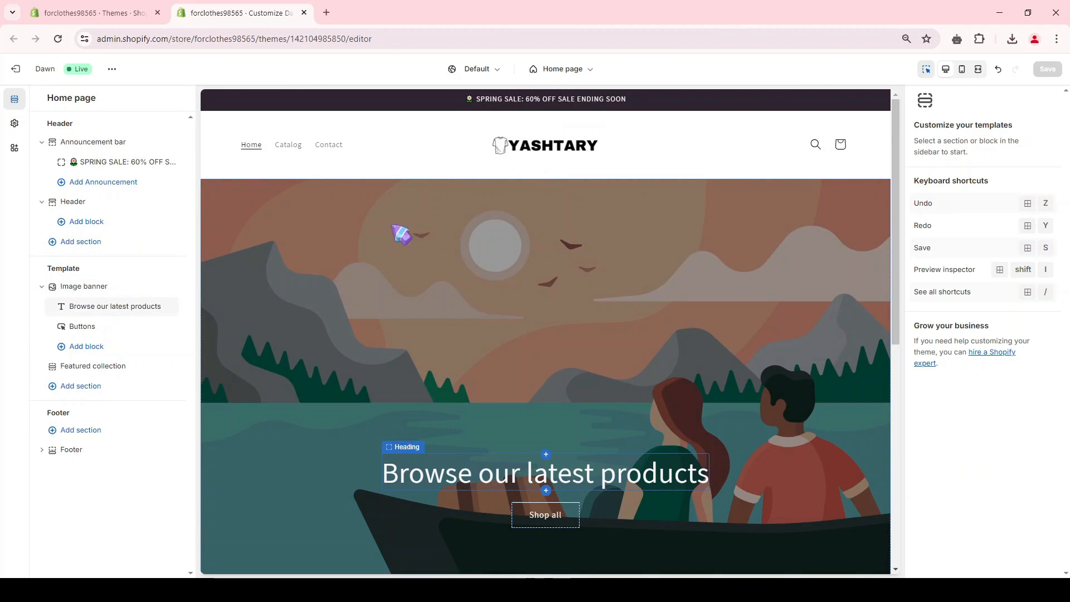
left_click(349, 239)
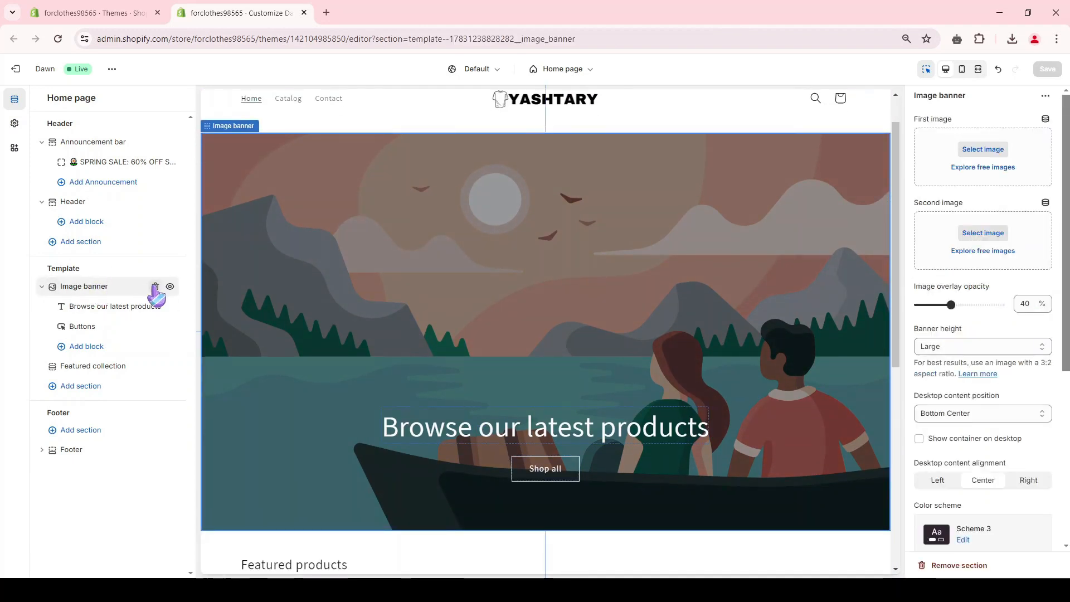
left_click(155, 287)
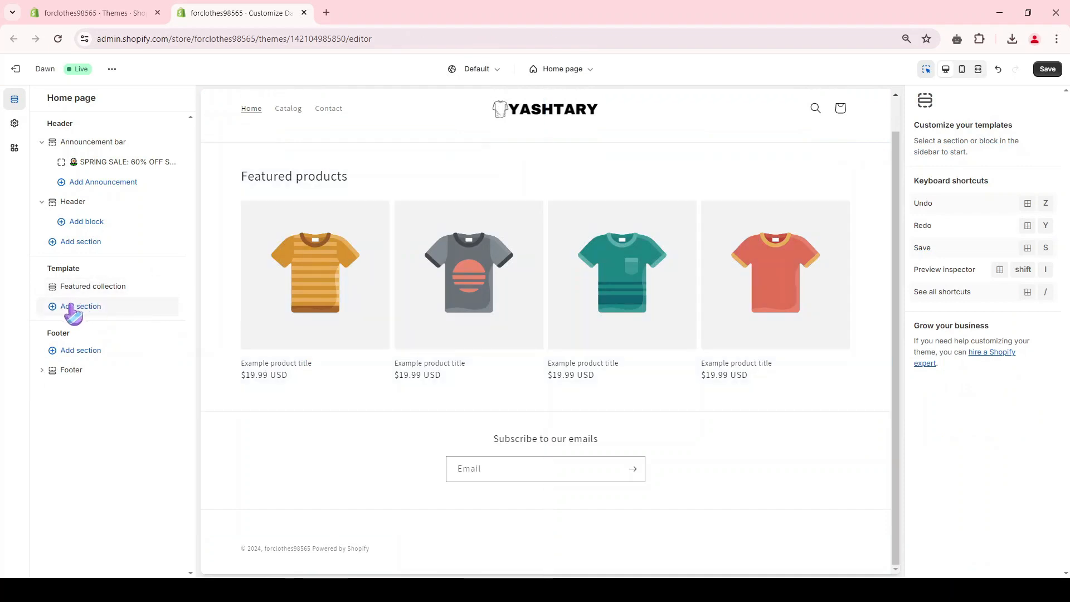
Add a Slideshow section with three image slides above Featured collection on the home page and open its first slide's settings.
left_click(78, 307)
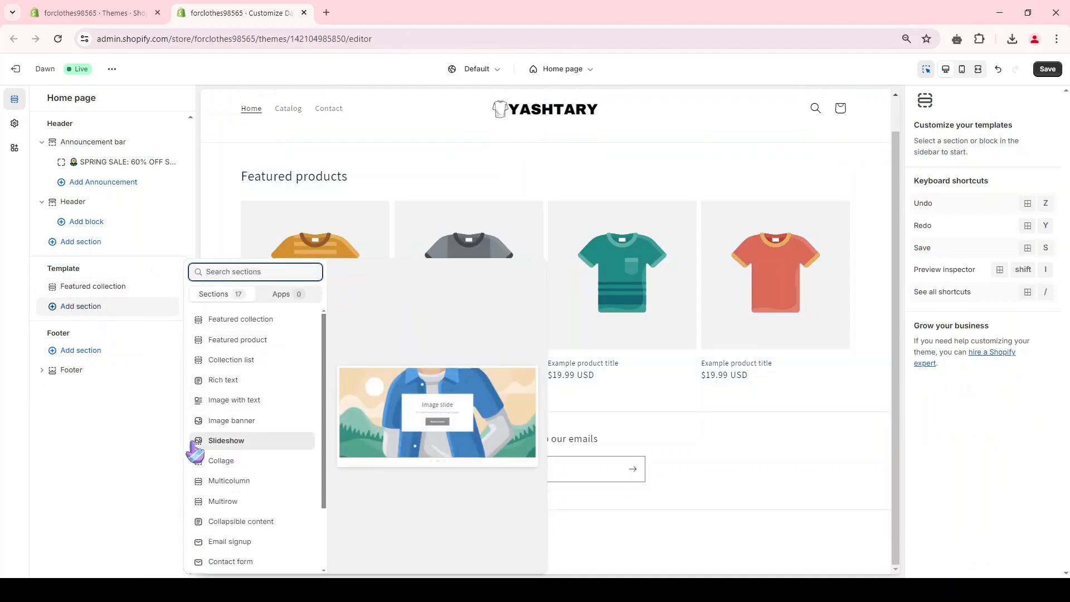
left_click(220, 441)
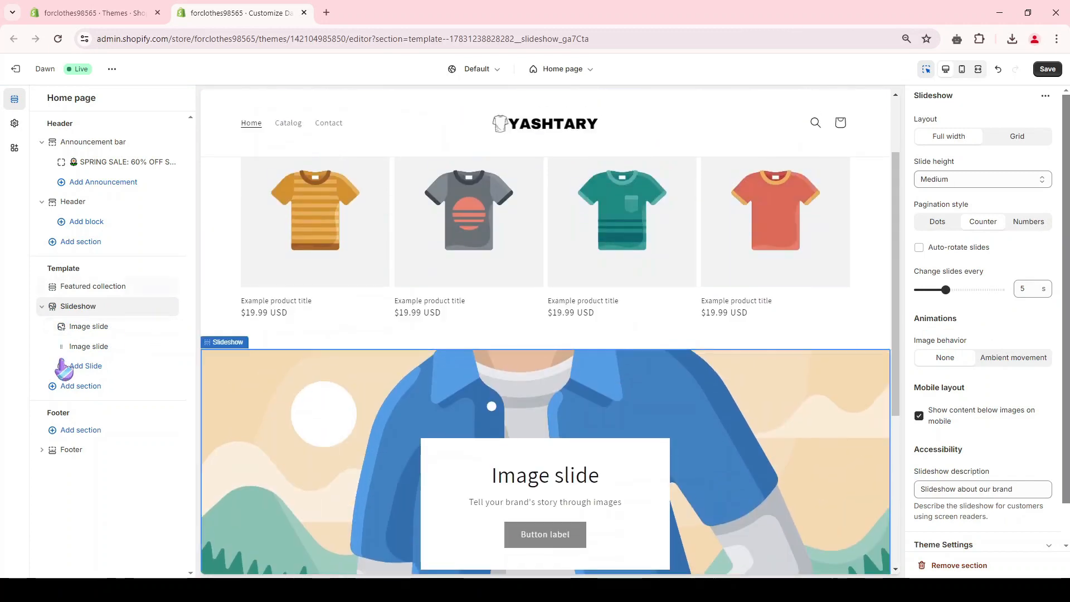
left_click_drag(84, 308, 82, 286)
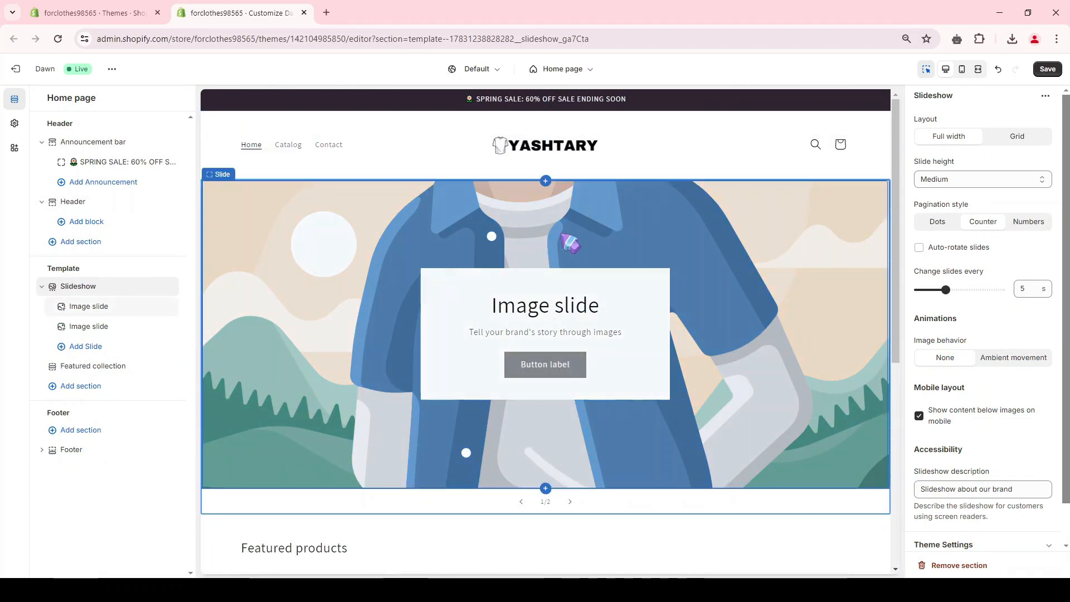
left_click(79, 349)
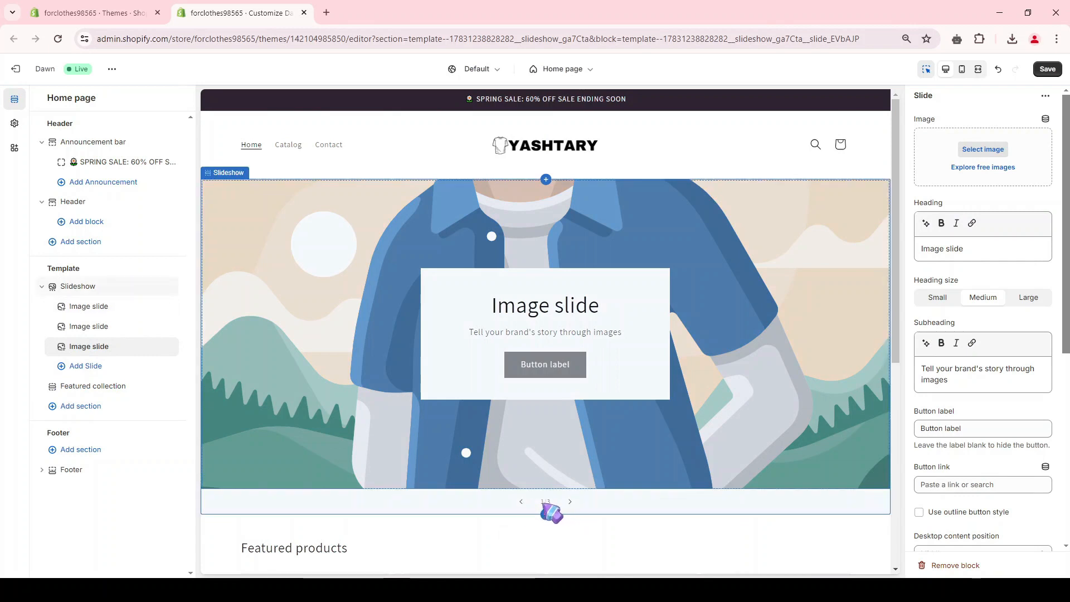
left_click(88, 306)
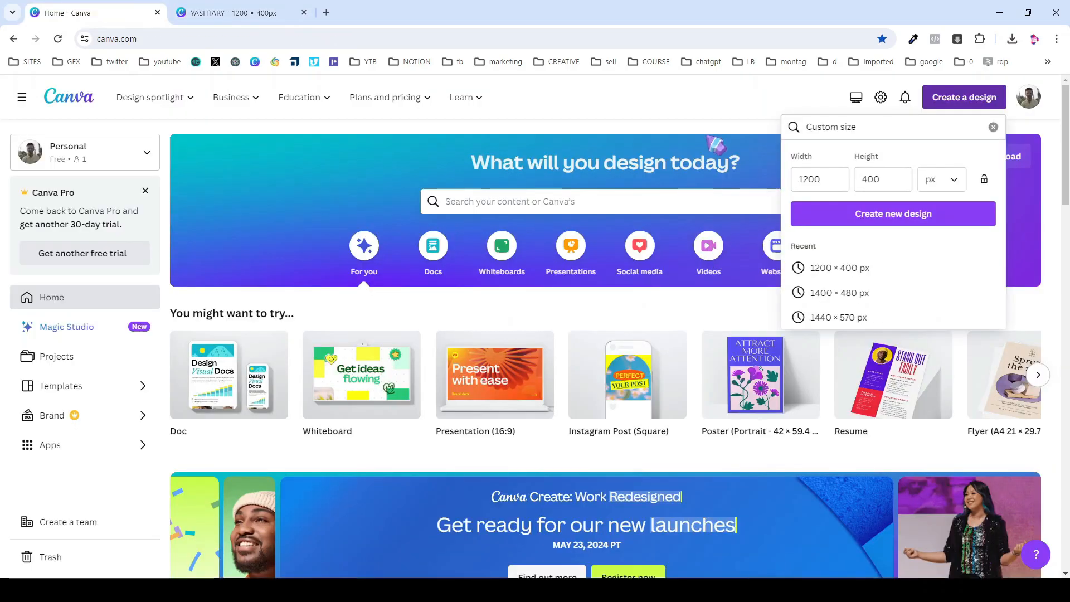
Switch to Canva and create a new custom-size design of 1440 × 570 px.
left_click(709, 125)
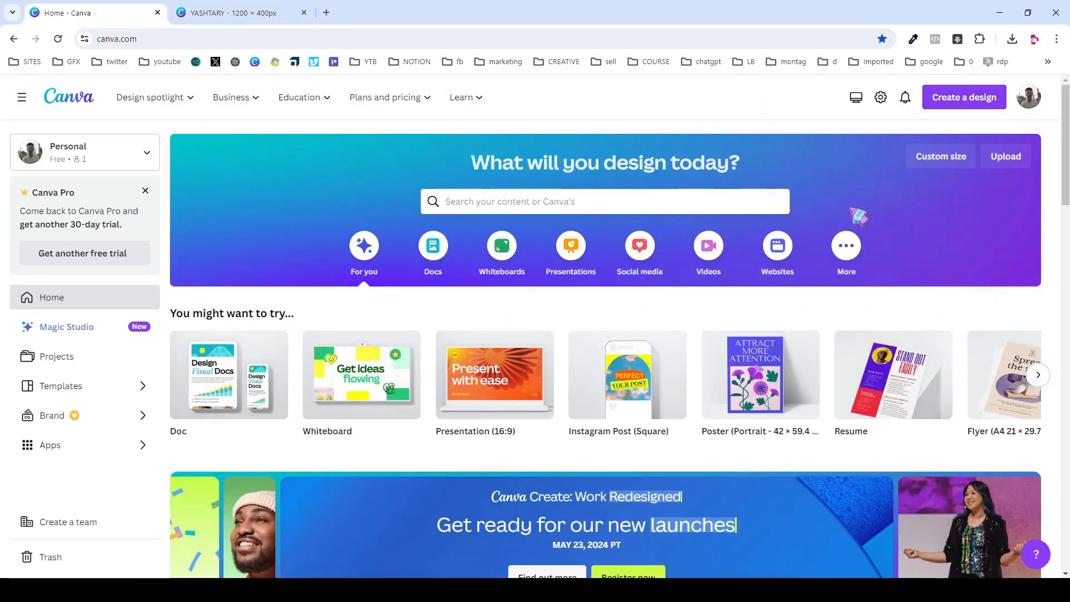
left_click(954, 98)
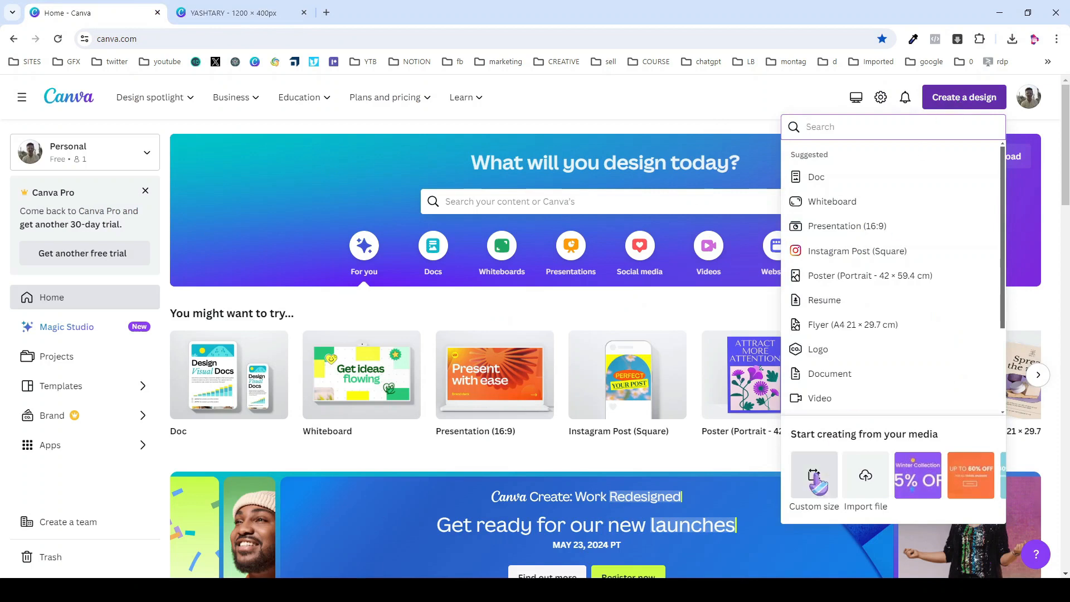
left_click(815, 480)
double_click(828, 179)
type("1440")
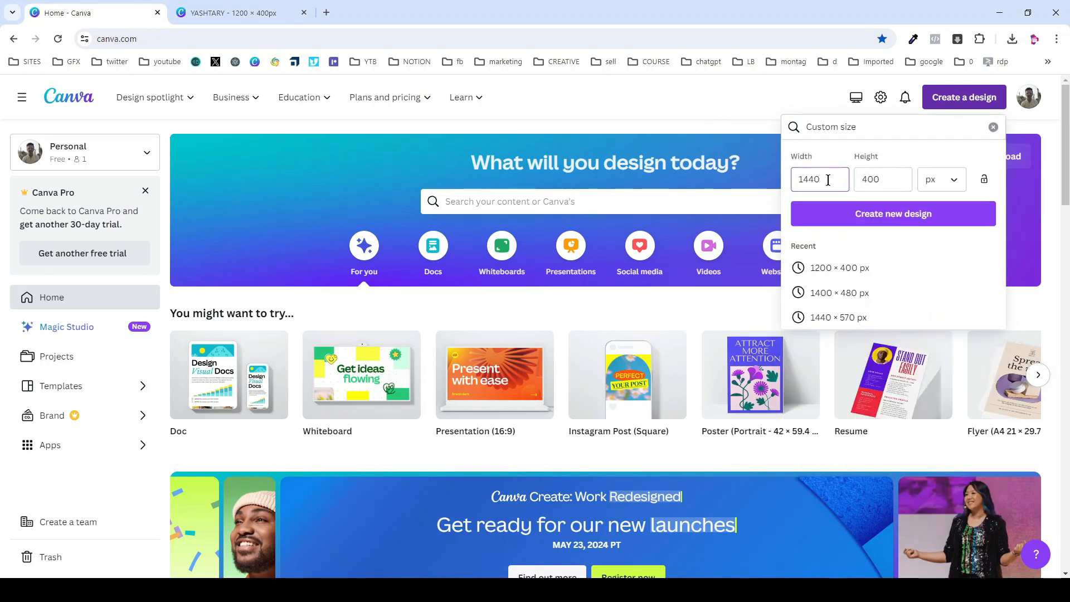
double_click(863, 180)
type("570")
left_click(868, 218)
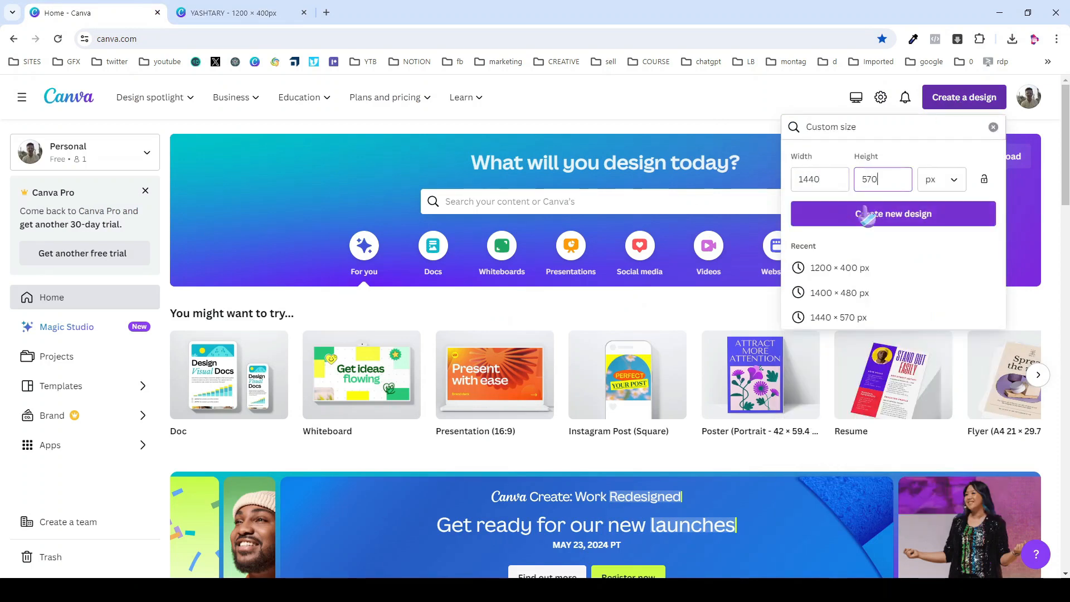
left_click(848, 216)
left_click(898, 214)
Browse the banner templates and apply the Minimalist Girl Gamer Streaming Twitch Banner to the blank design.
scroll(164, 274, "down", 5)
scroll(161, 275, "down", 4)
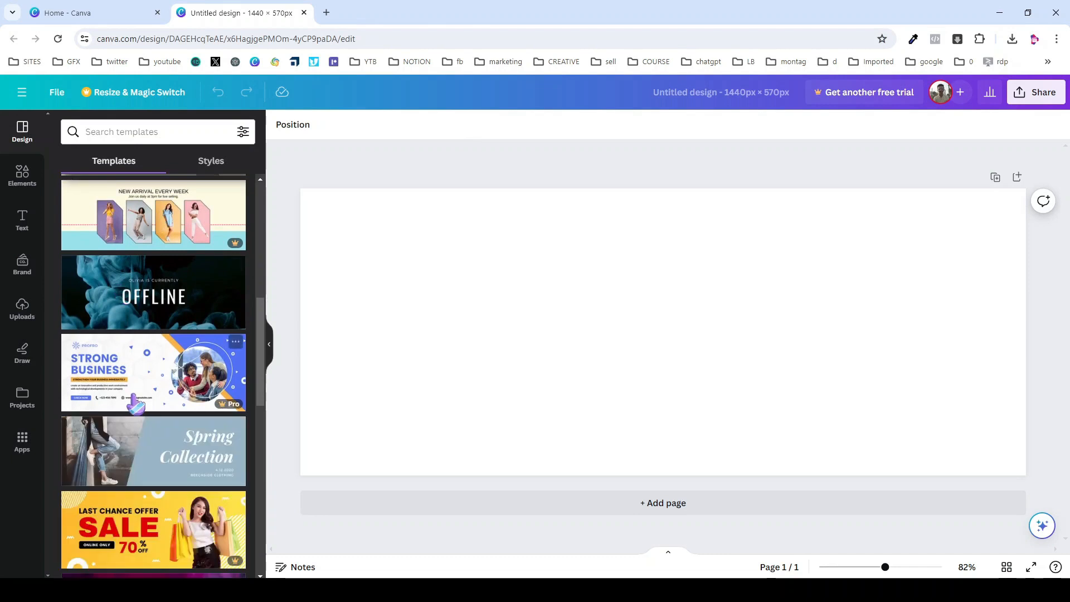
scroll(137, 385, "up", 3)
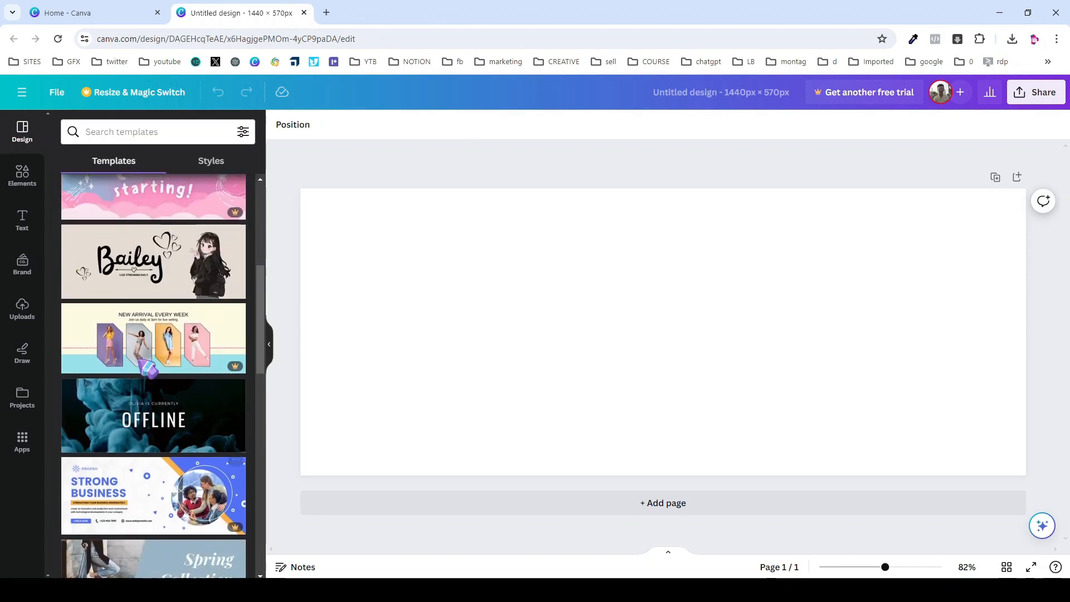
left_click(154, 266)
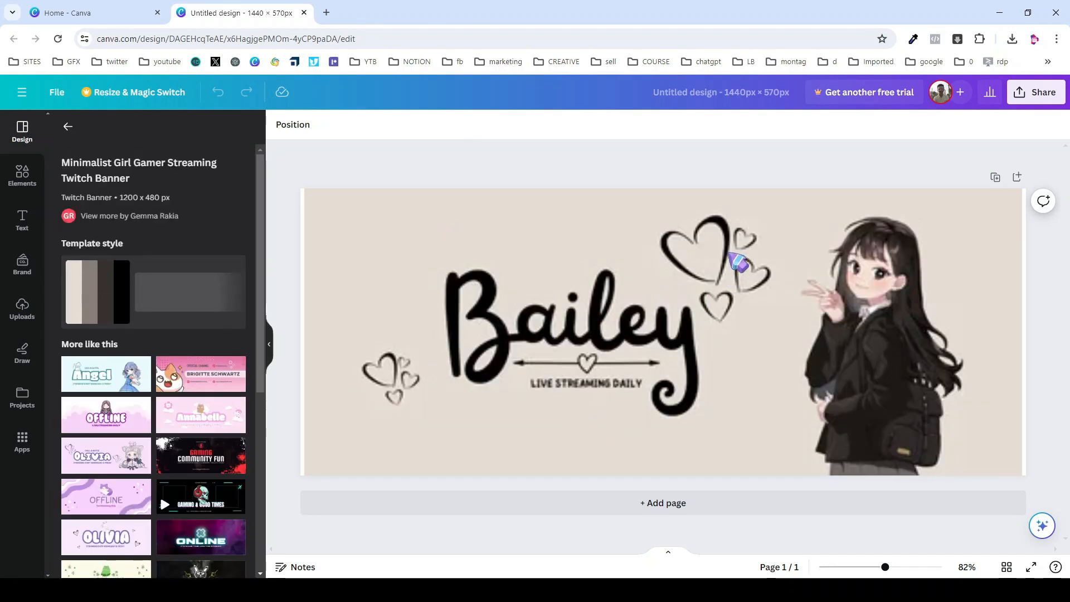
Try the template's editable elements by selecting the title and arrow graphic and repositioning the girl illustration to the right of the text.
left_click(869, 290)
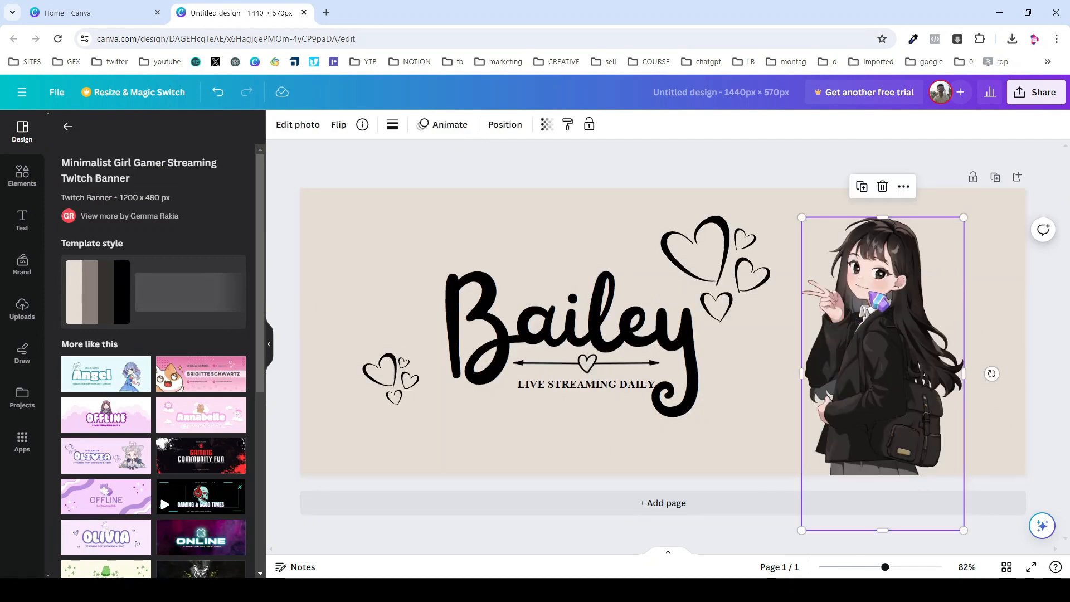
left_click_drag(873, 340, 809, 327)
left_click(629, 363)
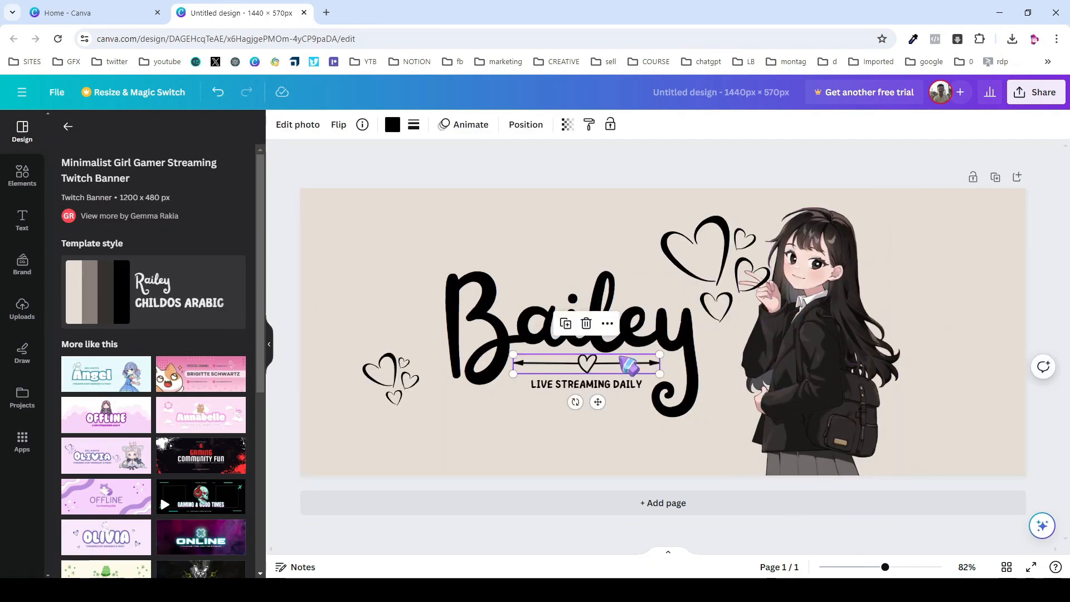
double_click(531, 337)
left_click(558, 329)
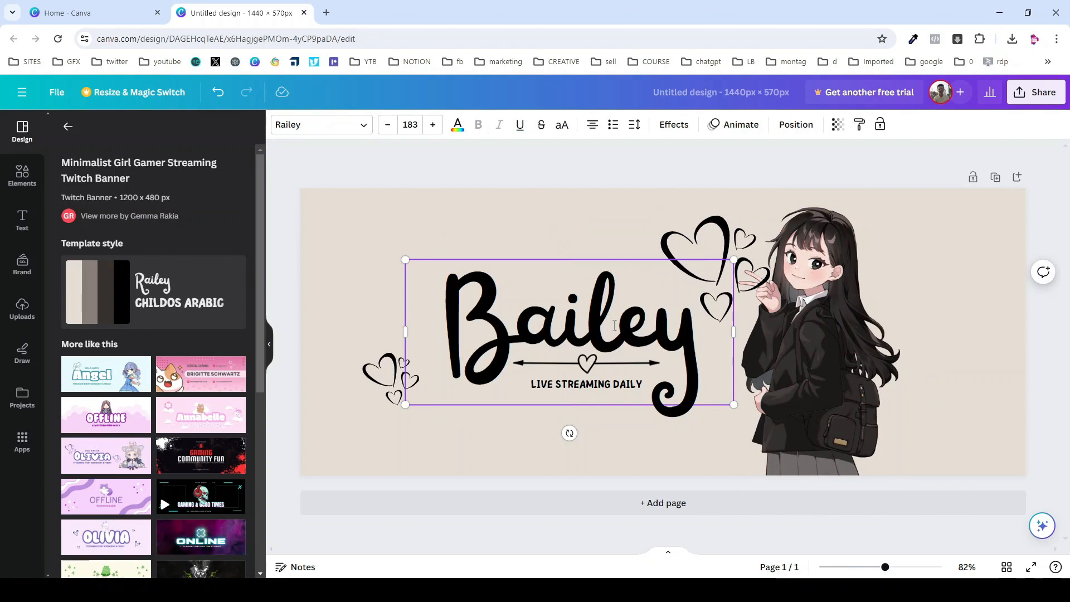
left_click(549, 210)
left_click(814, 323)
left_click_drag(814, 323, 887, 325)
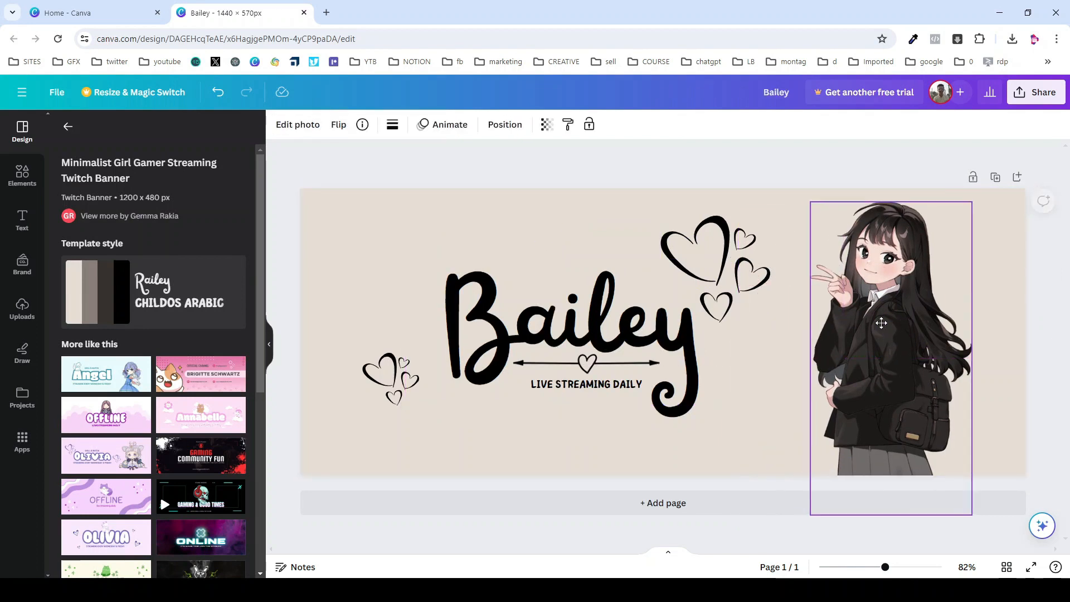
scroll(167, 345, "down", 2)
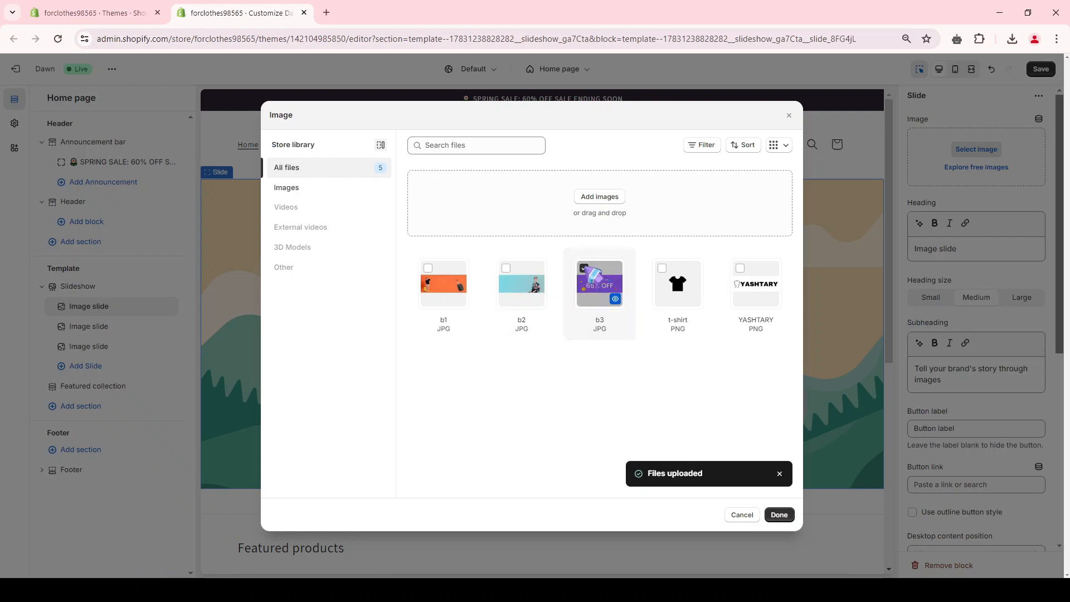
Back in the Shopify theme editor, set the uploaded b1 JPG as the first slide's image.
left_click(593, 273)
left_click(428, 268)
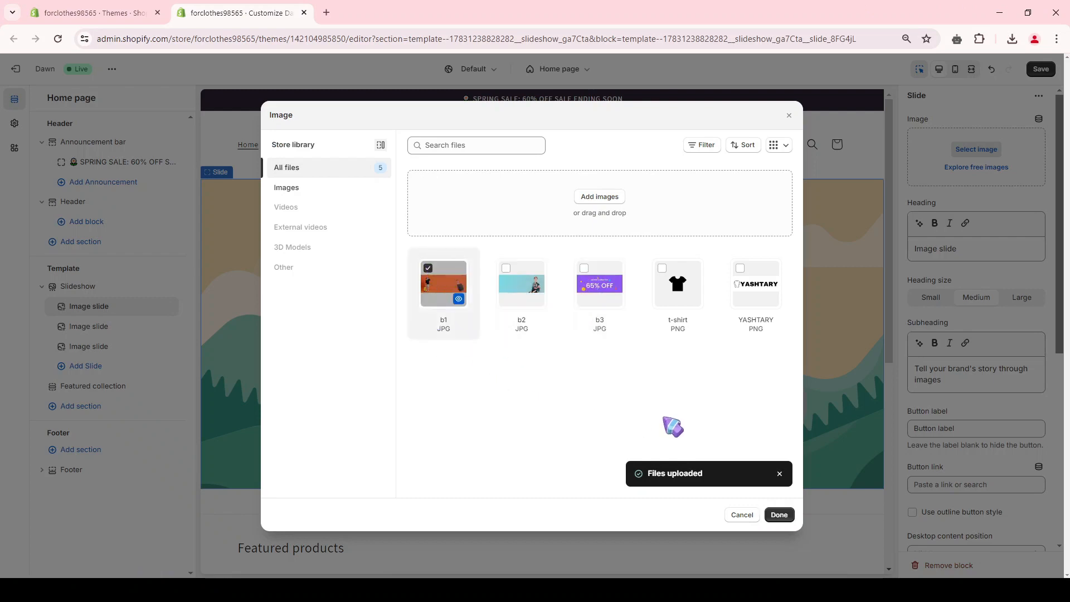
left_click(779, 515)
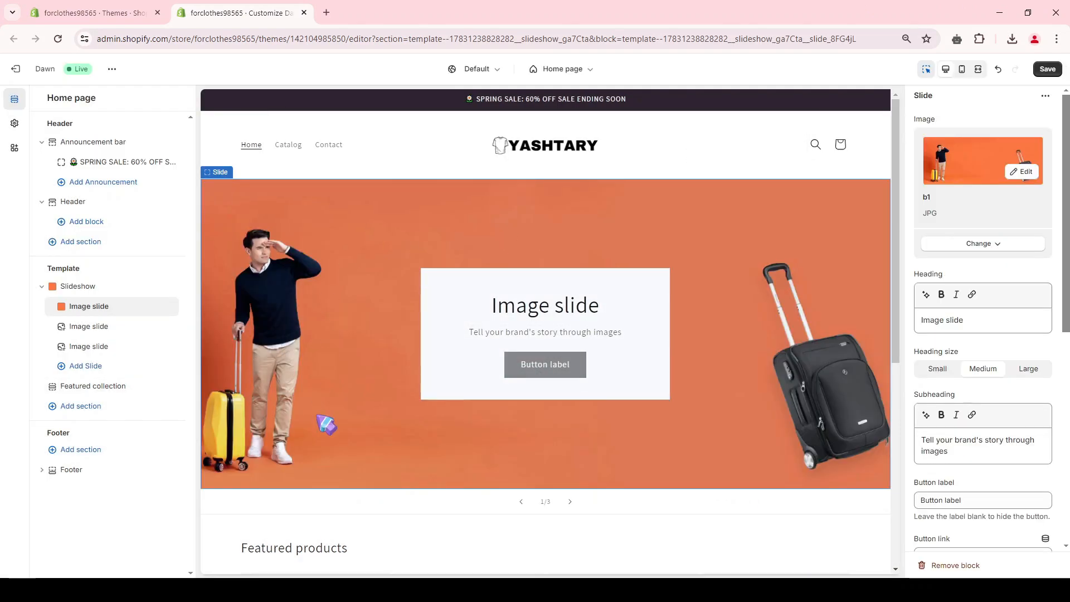
Set the purple b3 banner as the second slide's image and the light blue b2 banner as the third slide's image.
left_click(91, 329)
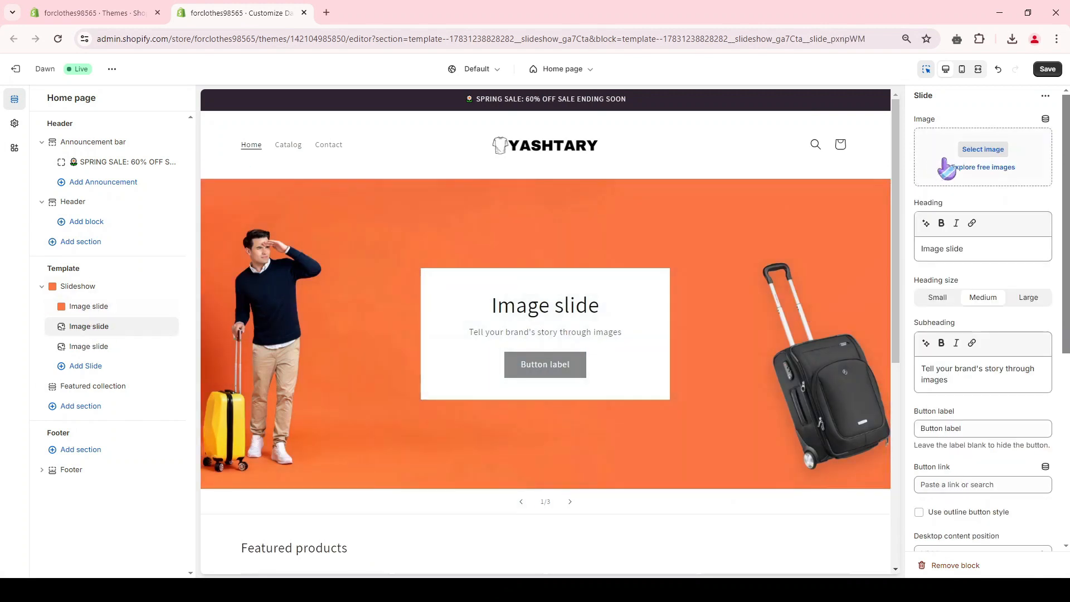
left_click(982, 151)
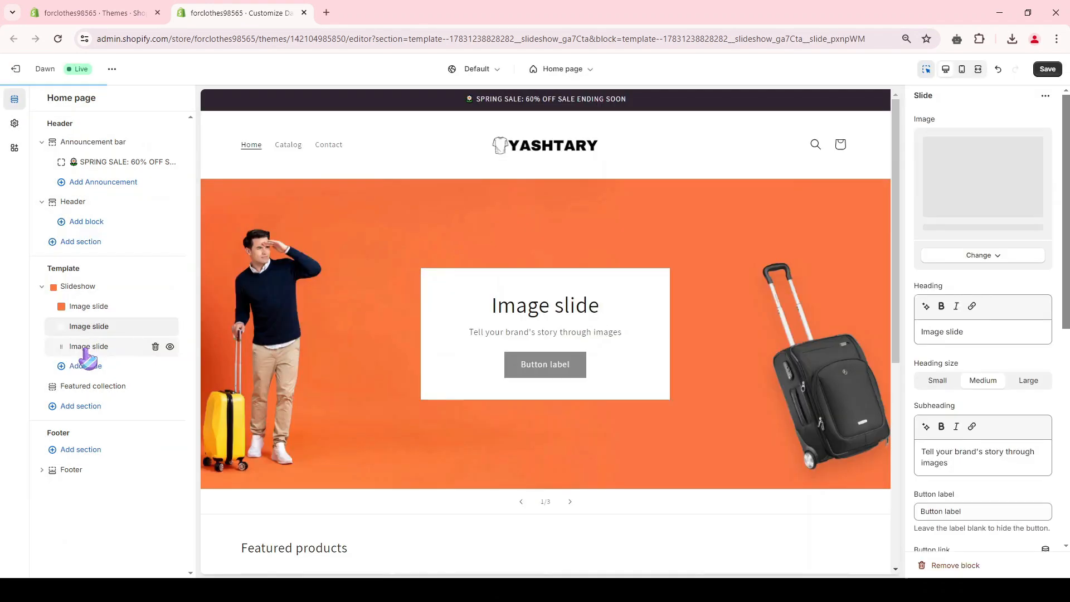
left_click(87, 347)
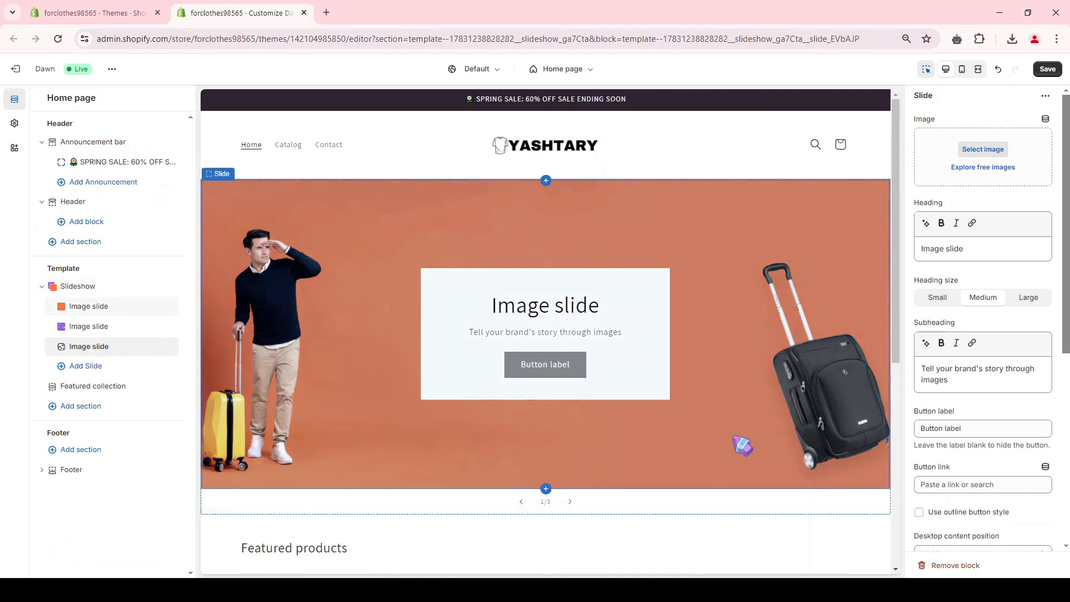
left_click(981, 150)
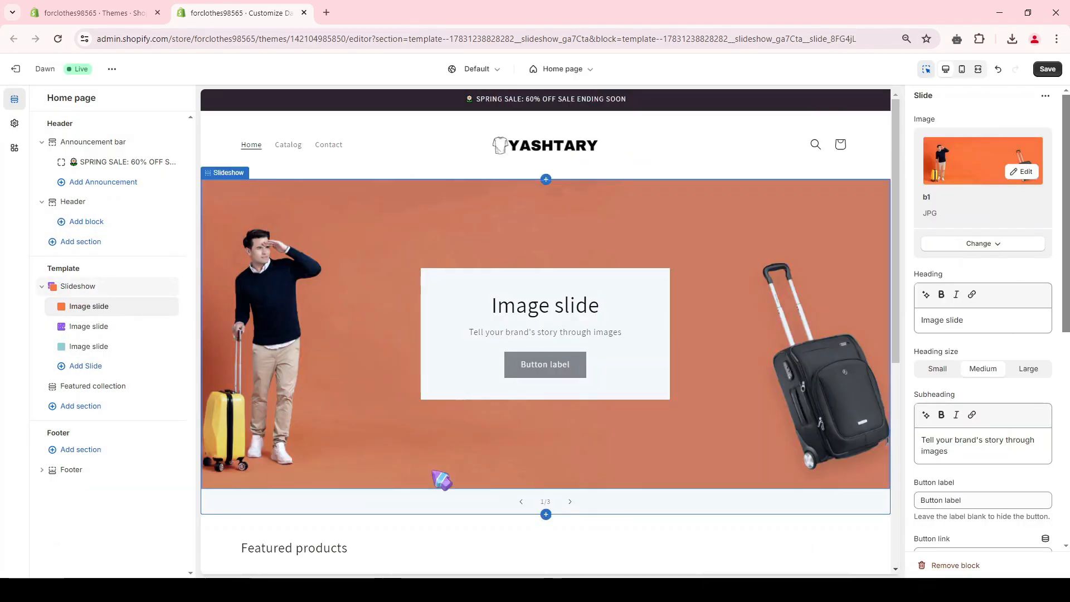
Preview the second and third slides, then turn off the desktop container on the first slide.
left_click(574, 511)
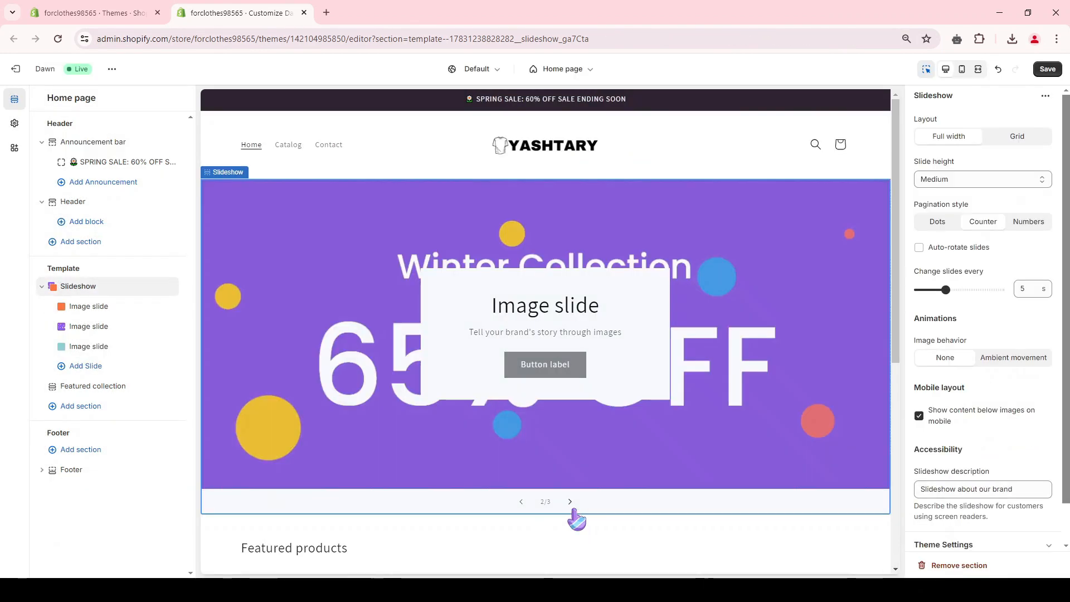
left_click(574, 510)
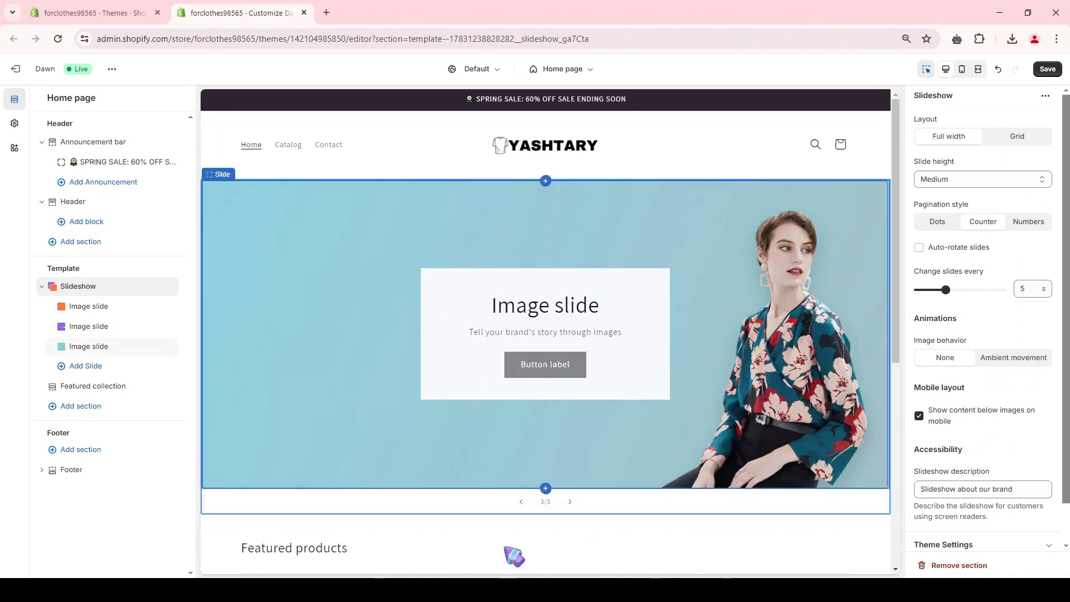
left_click(98, 307)
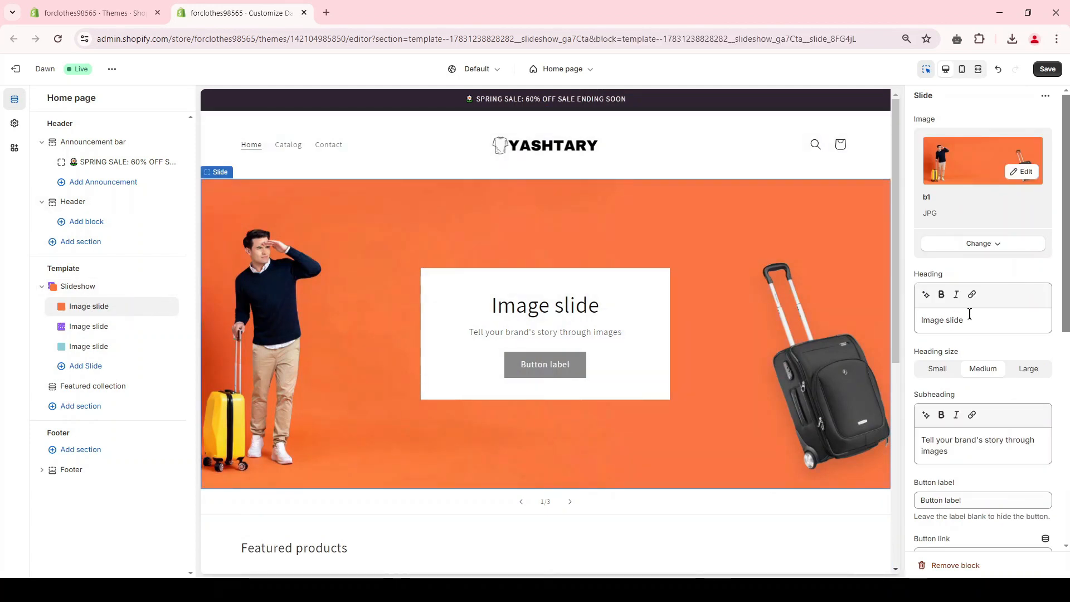
scroll(970, 314, "down", 7)
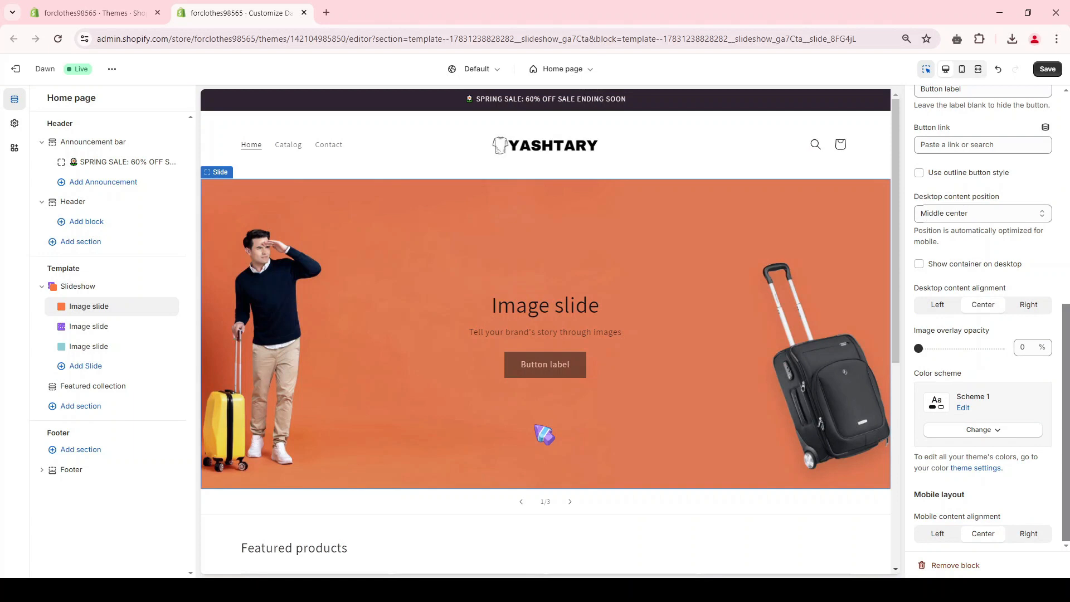
scroll(1017, 316, "up", 8)
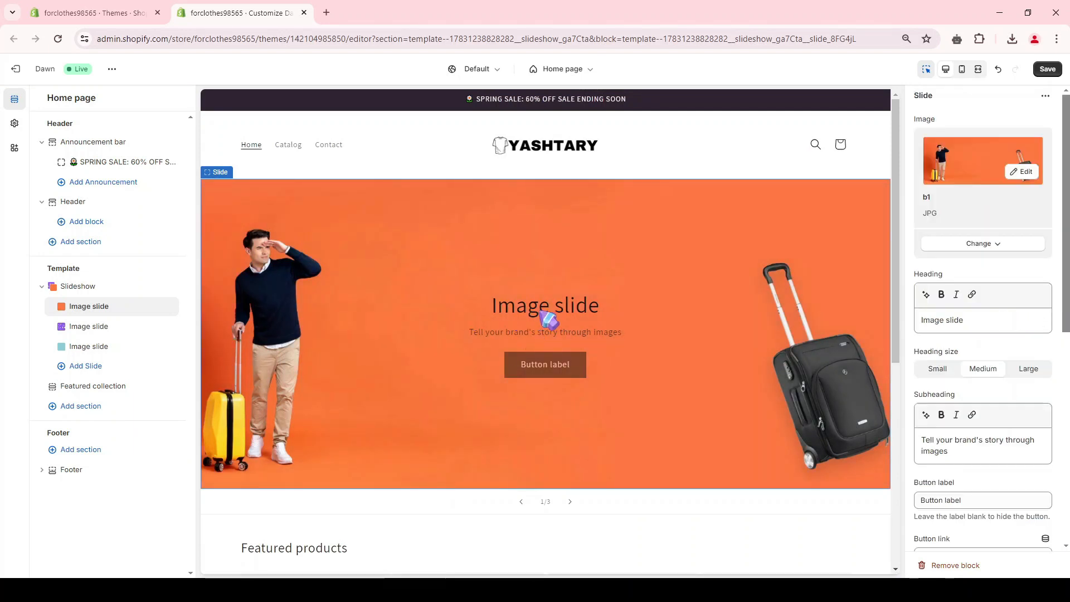
Set the first slide's heading to "UP TO 60% OFF", its subheading to "FOR ALL CLOTHES" and its button label to "SHOP NOW".
triple_click(987, 324)
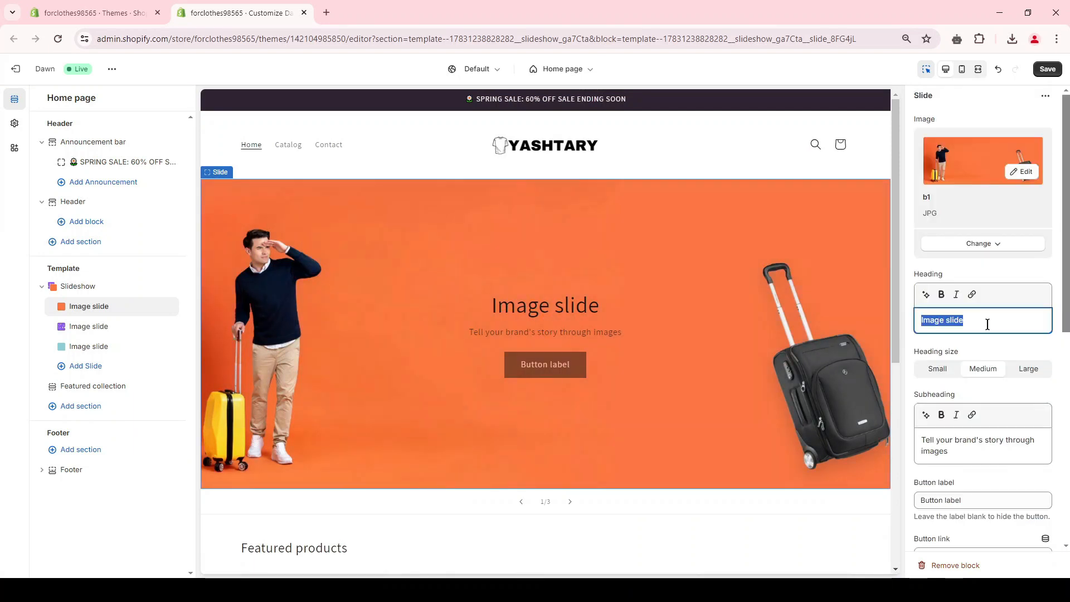
type("UP TO 60% OFF")
scroll(938, 385, "down", 1)
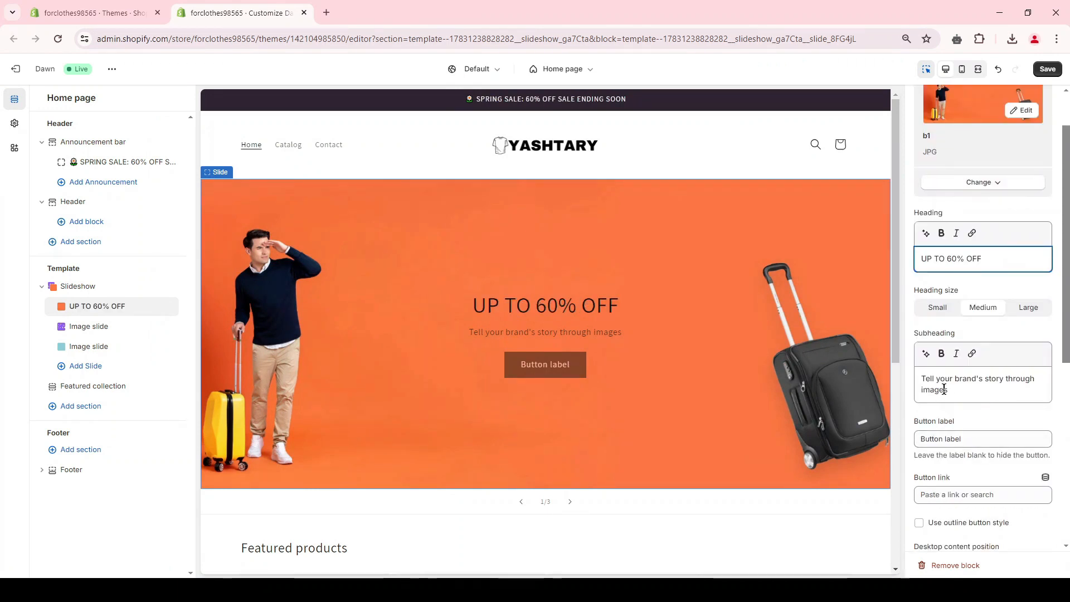
triple_click(953, 388)
type("FOR ALL CLOTHES")
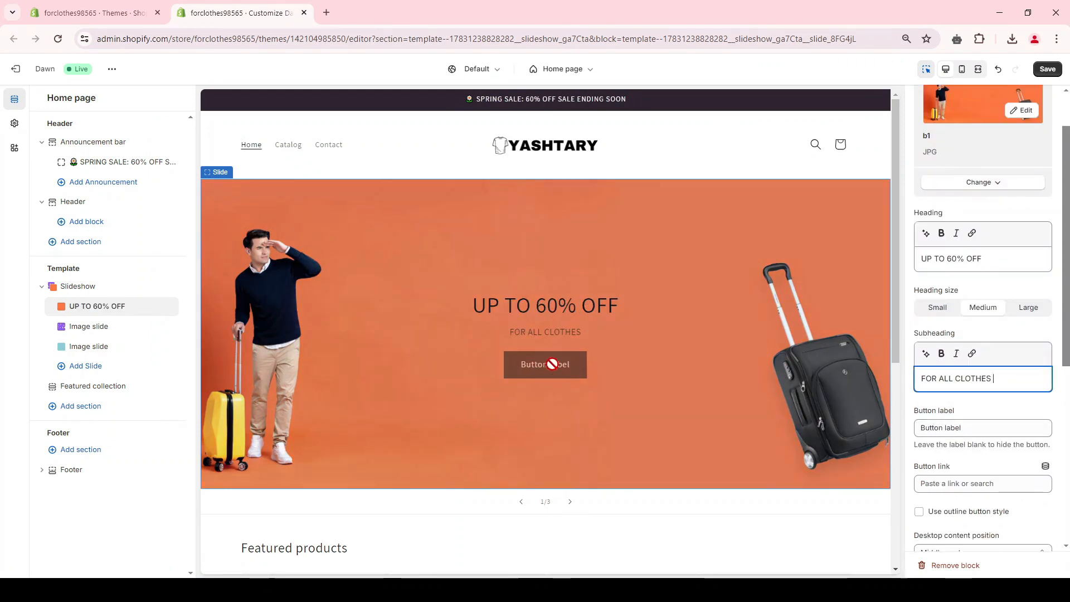
triple_click(970, 428)
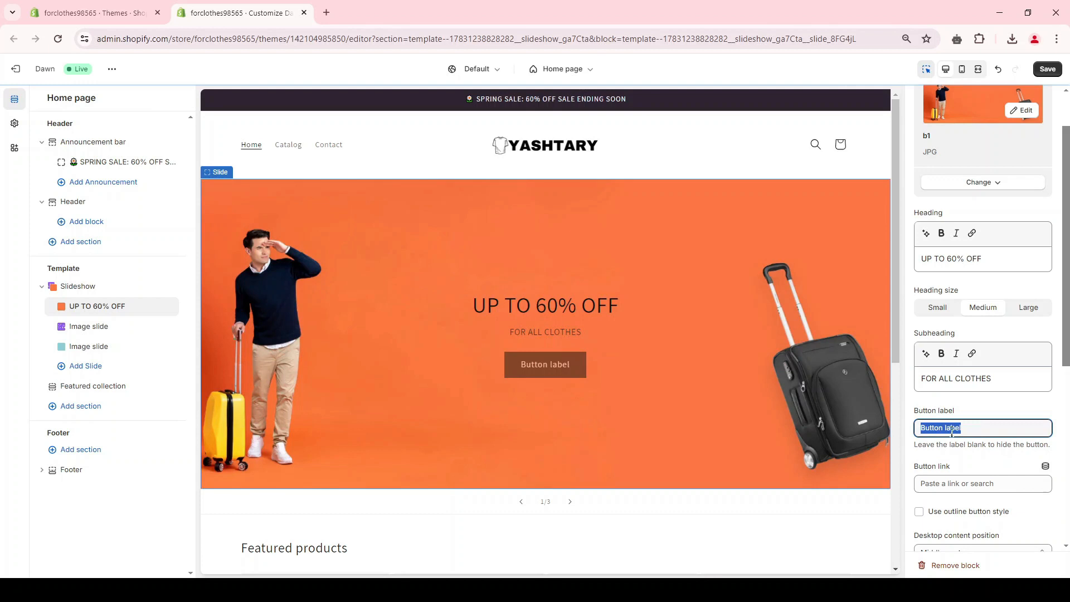
type("SHOP NOW")
scroll(951, 433, "up", 1)
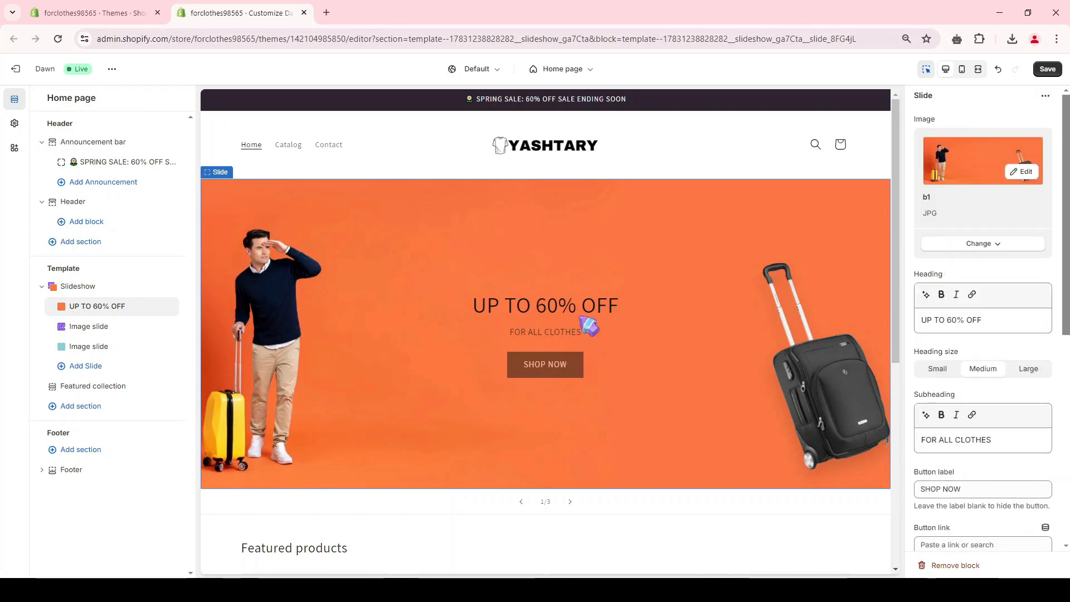
Set the first slide's heading size to Large and make its heading and subheading bold.
left_click(1022, 372)
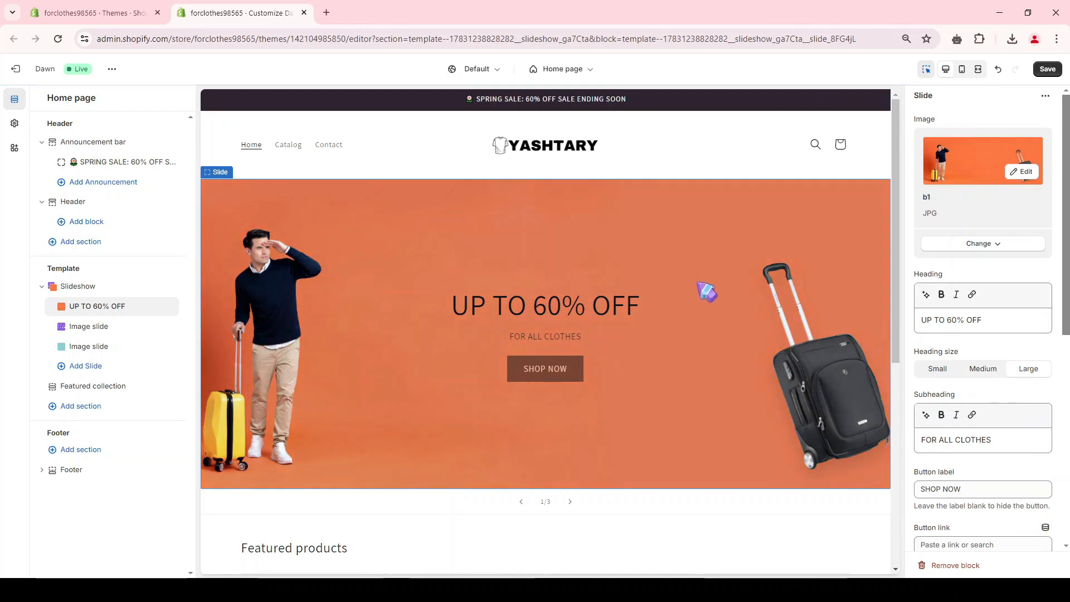
scroll(1041, 394, "down", 1)
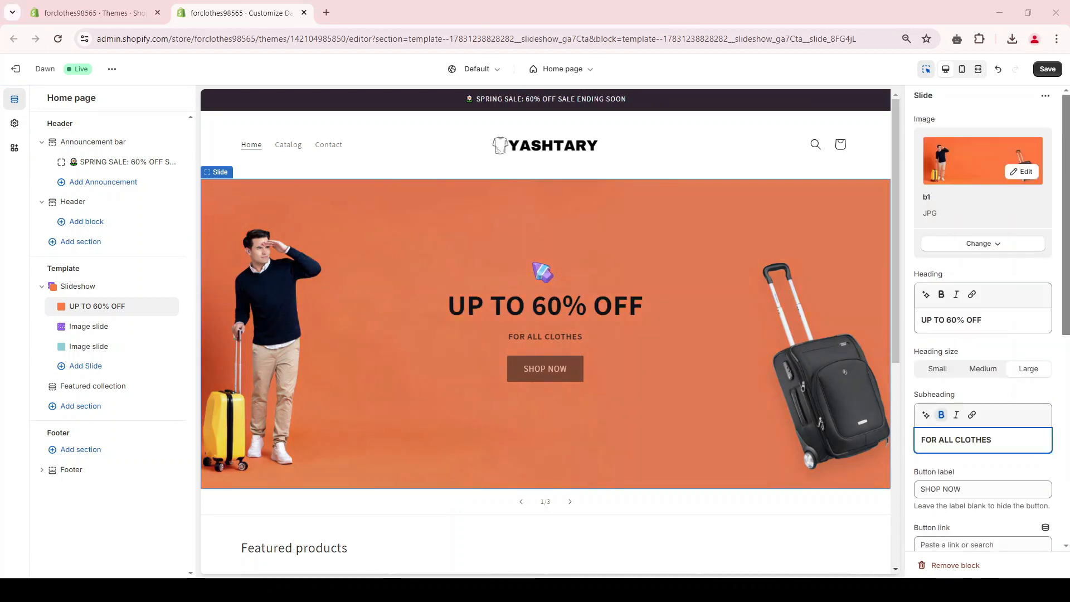
Compare the color schemes for the first slide and apply Scheme 5.
scroll(959, 313, "down", 7)
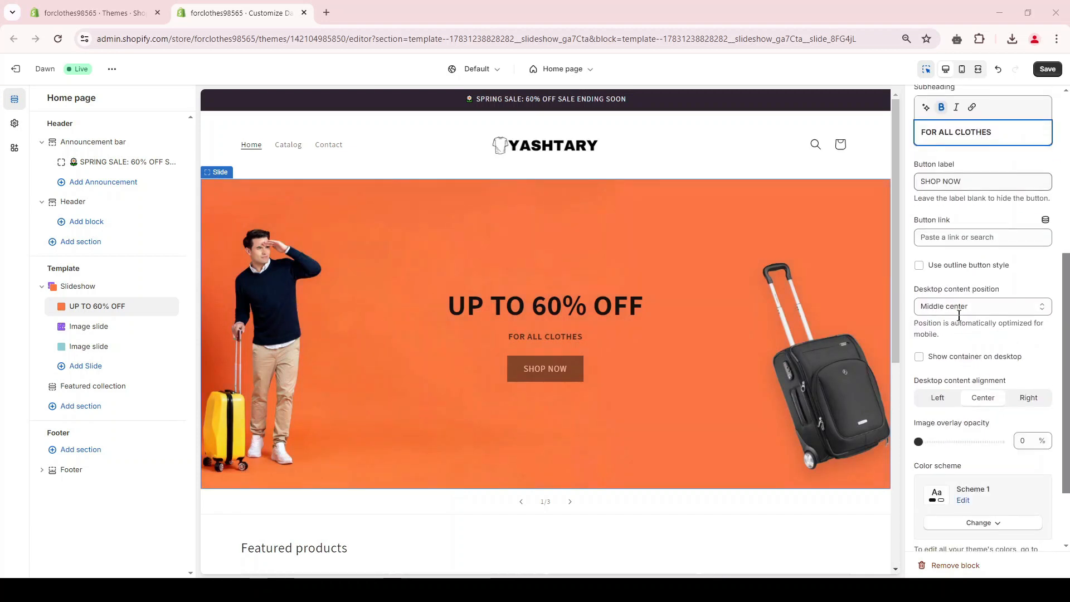
left_click(993, 432)
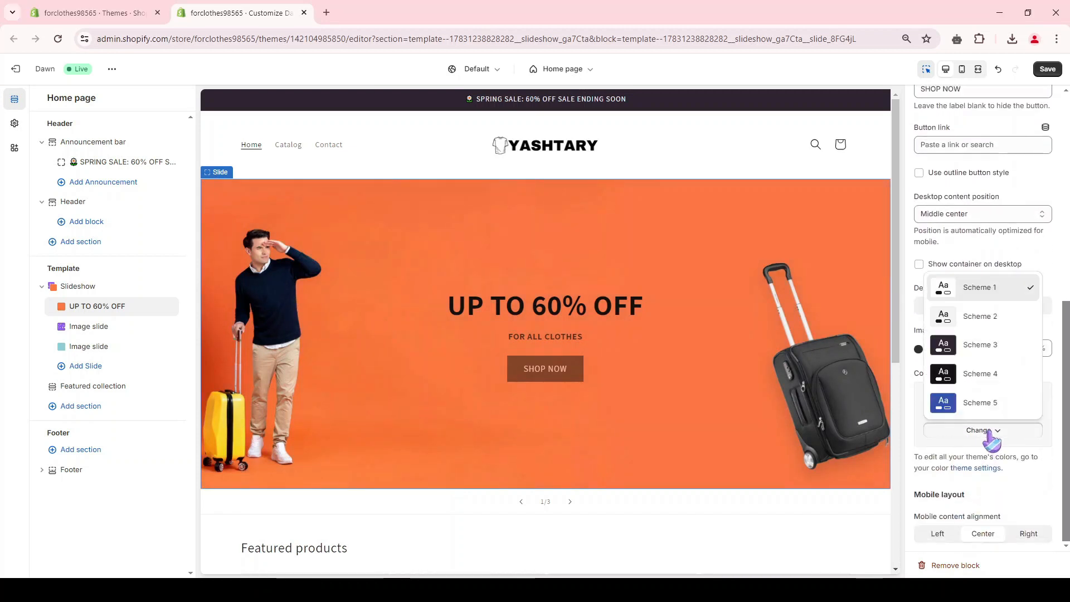
left_click(975, 319)
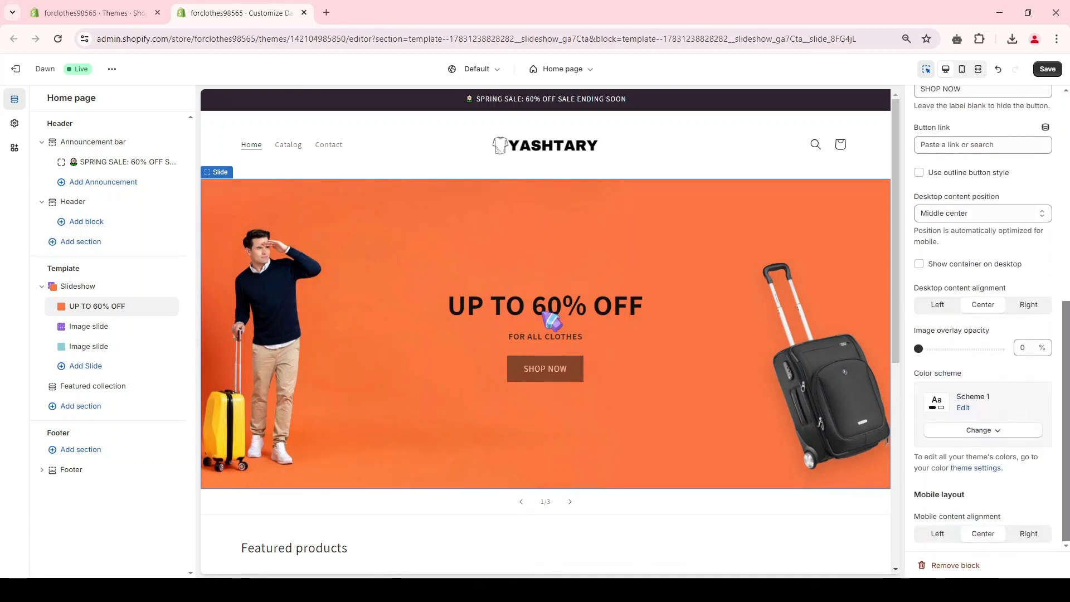
left_click(1001, 404)
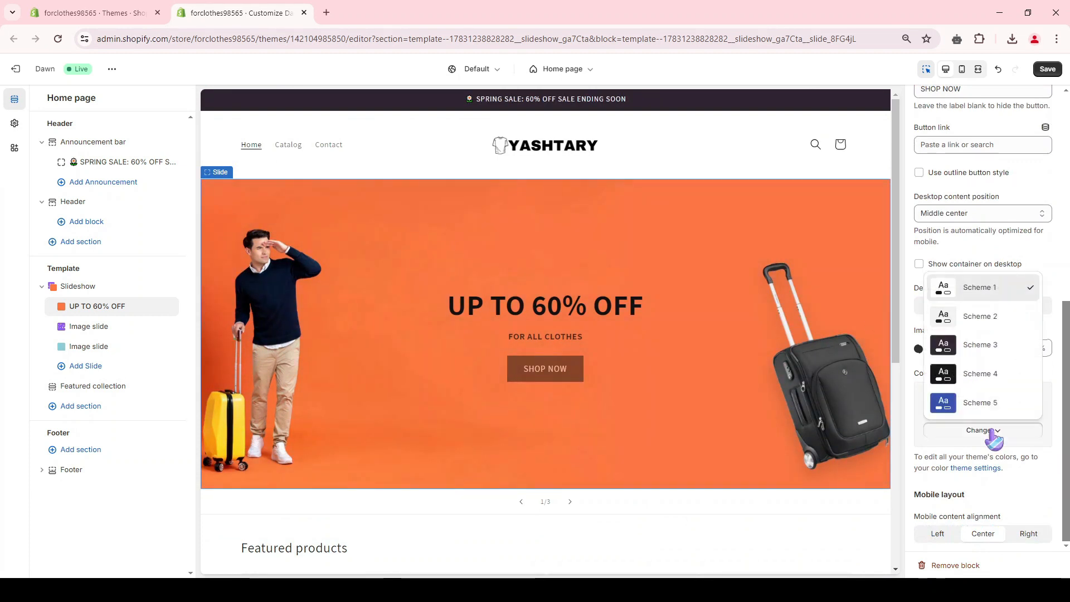
left_click(947, 407)
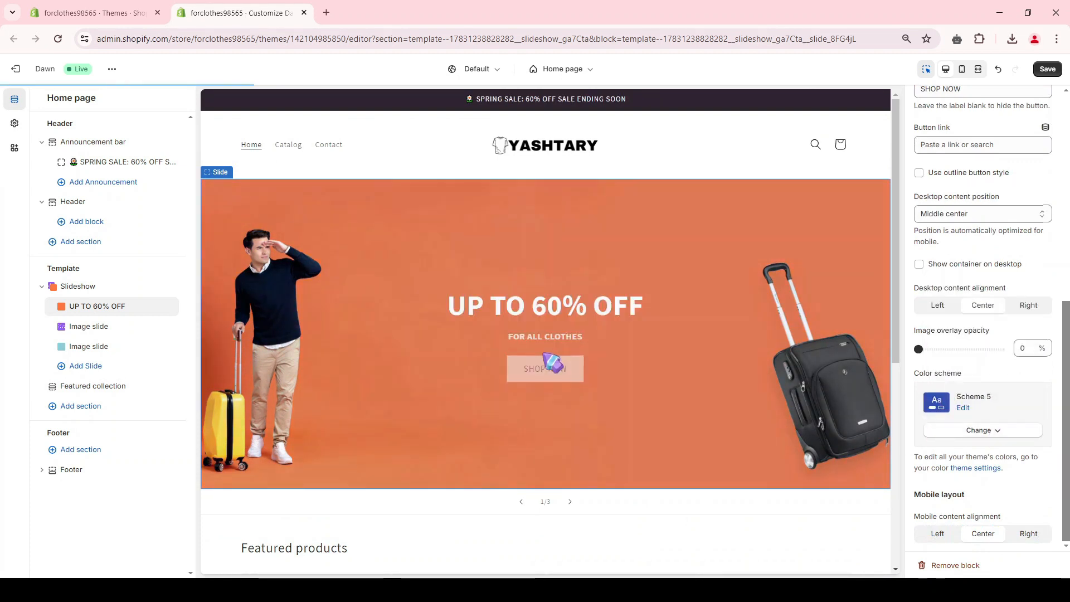
Open Scheme 5 for editing and try white as its solid button label color.
left_click(964, 410)
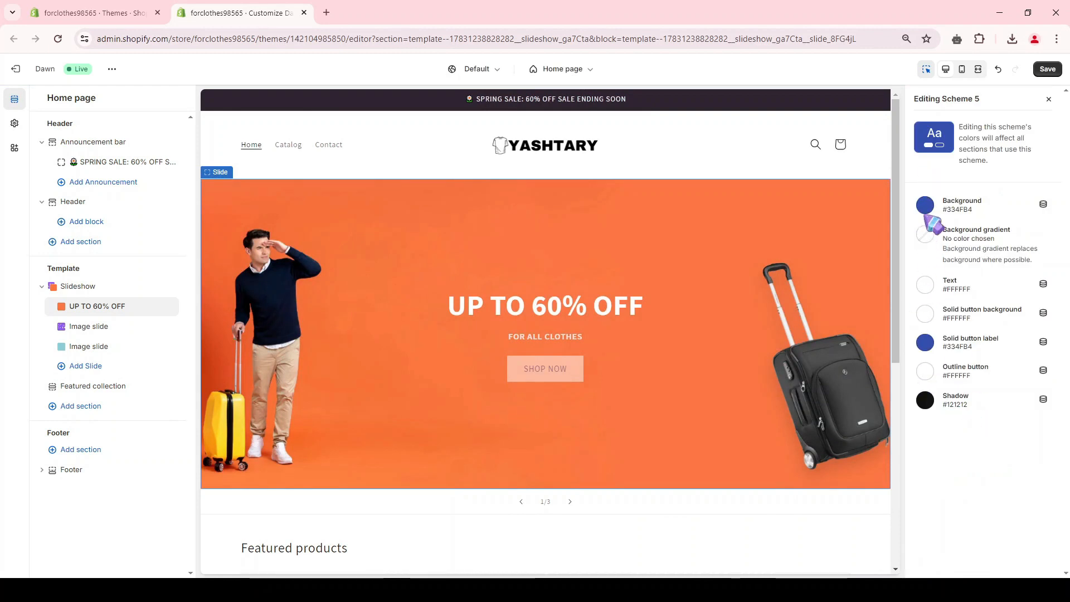
left_click(924, 342)
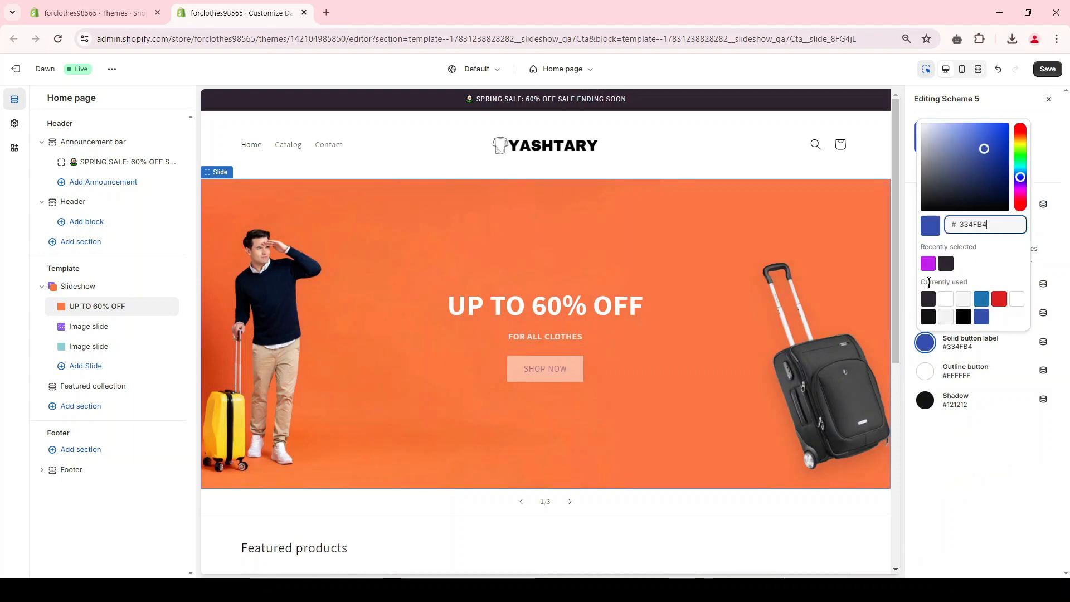
left_click(944, 298)
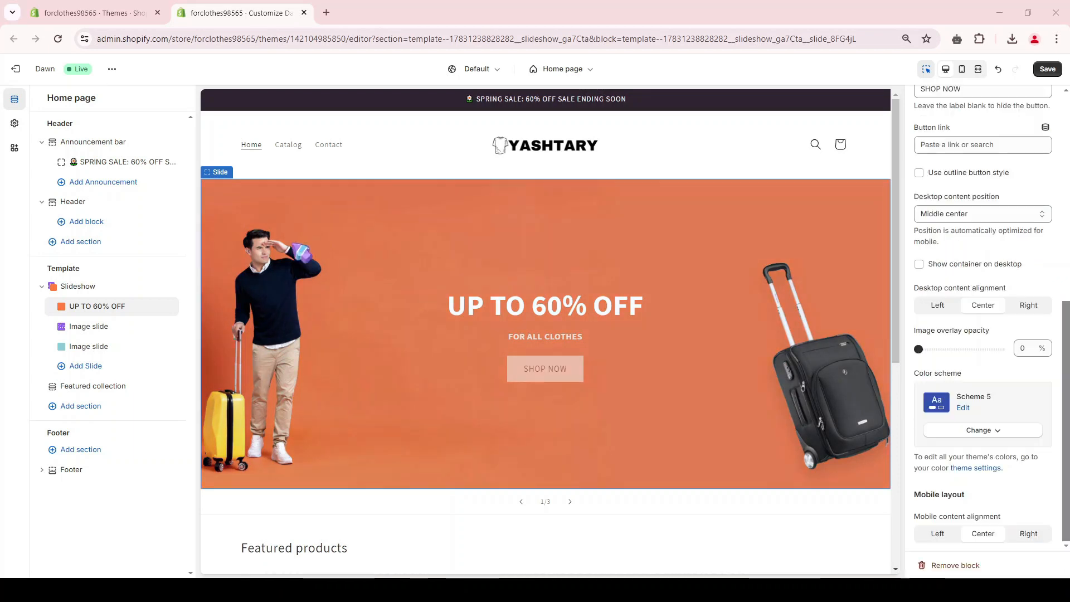
Hide the second slide's desktop container and clear its heading, subheading and button label.
left_click(76, 332)
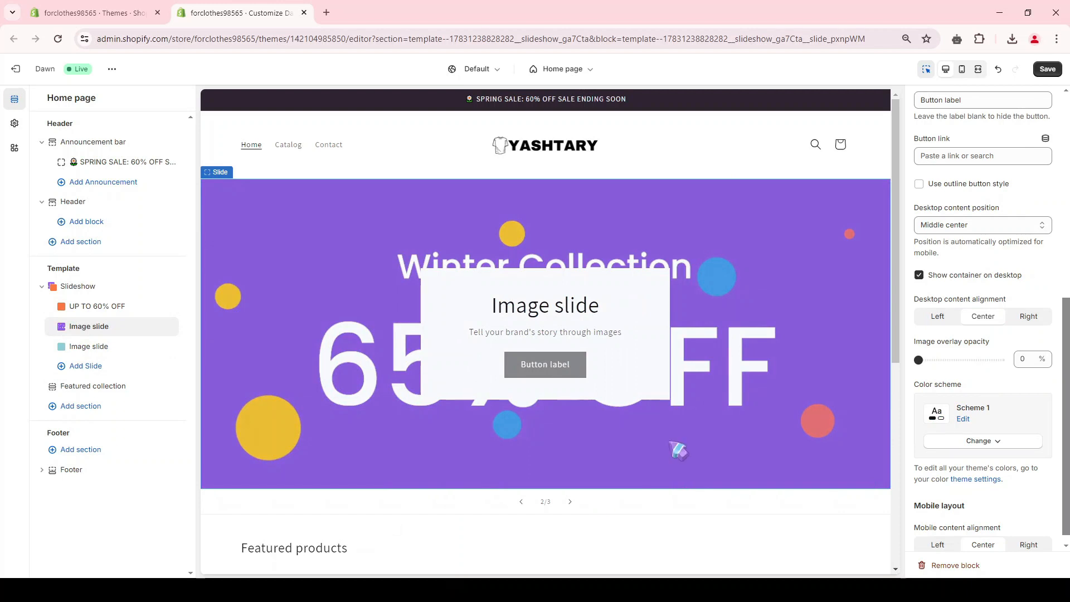
left_click(954, 276)
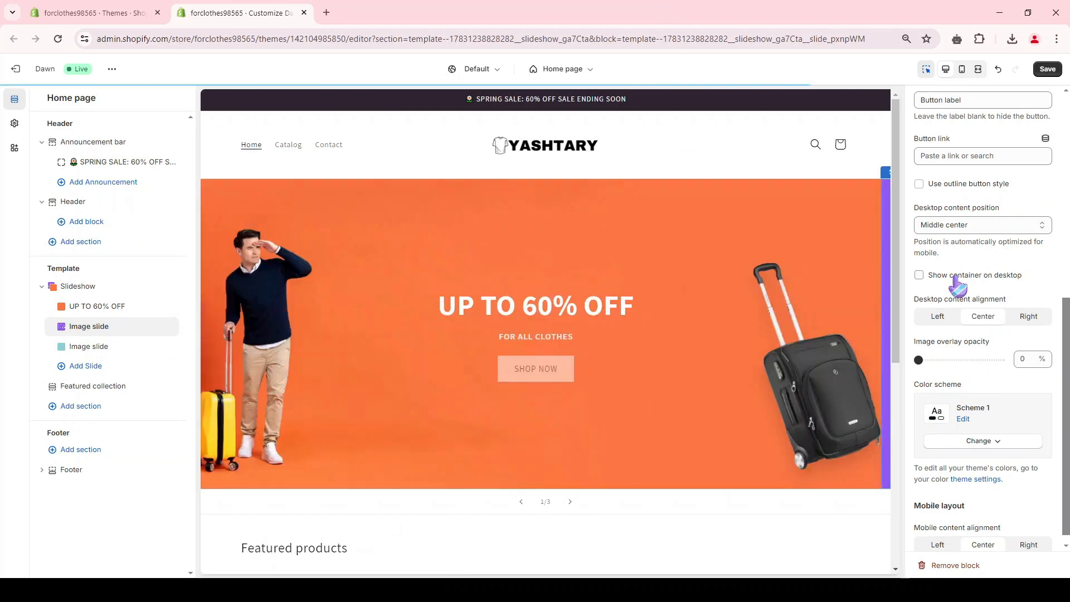
scroll(957, 285, "up", 7)
double_click(954, 321)
key("BackSpace")
triple_click(948, 441)
key("BackSpace")
double_click(954, 490)
triple_click(954, 490)
key("BackSpace")
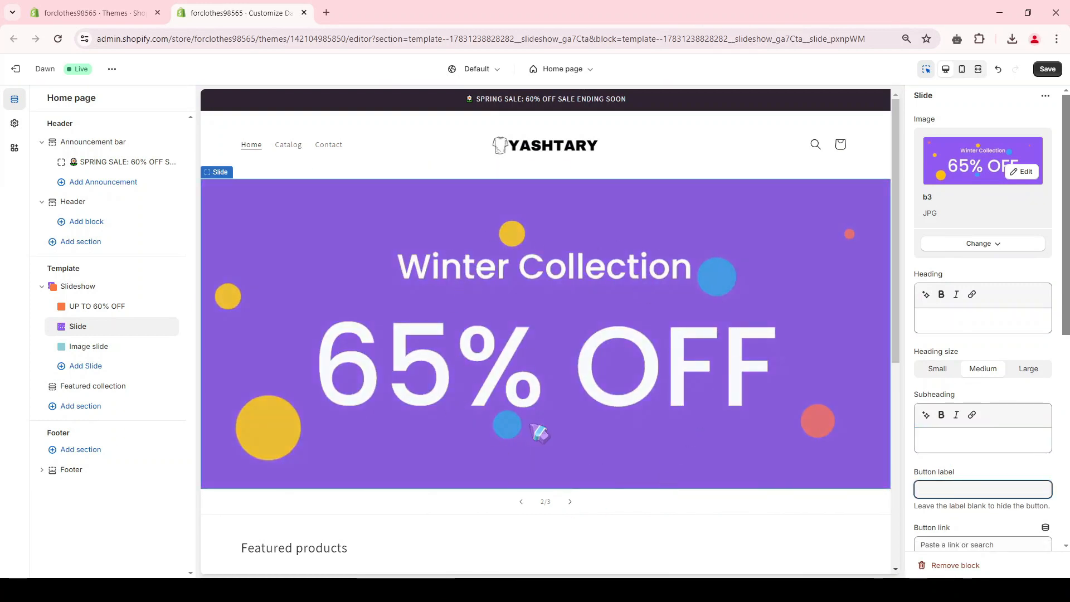
Select the third slide and turn off its desktop container.
left_click(570, 501)
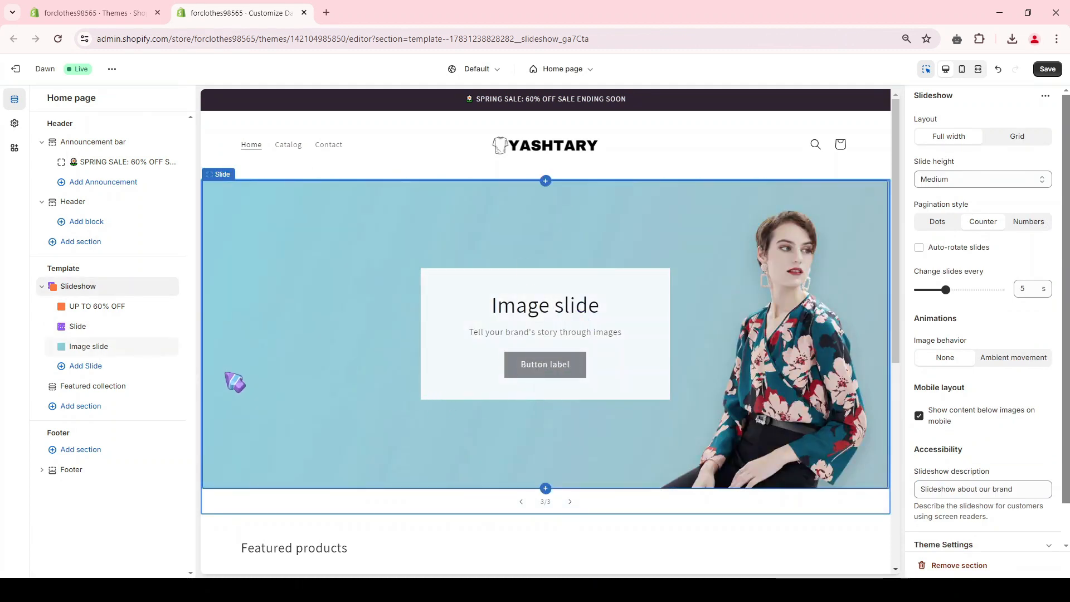
left_click(317, 369)
scroll(972, 312, "down", 8)
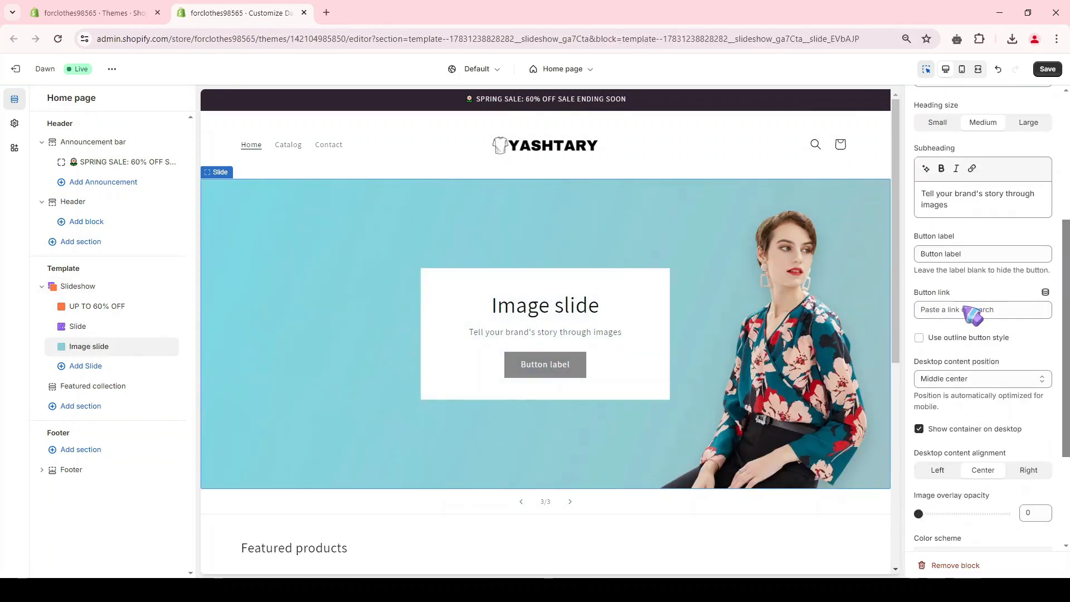
left_click(949, 311)
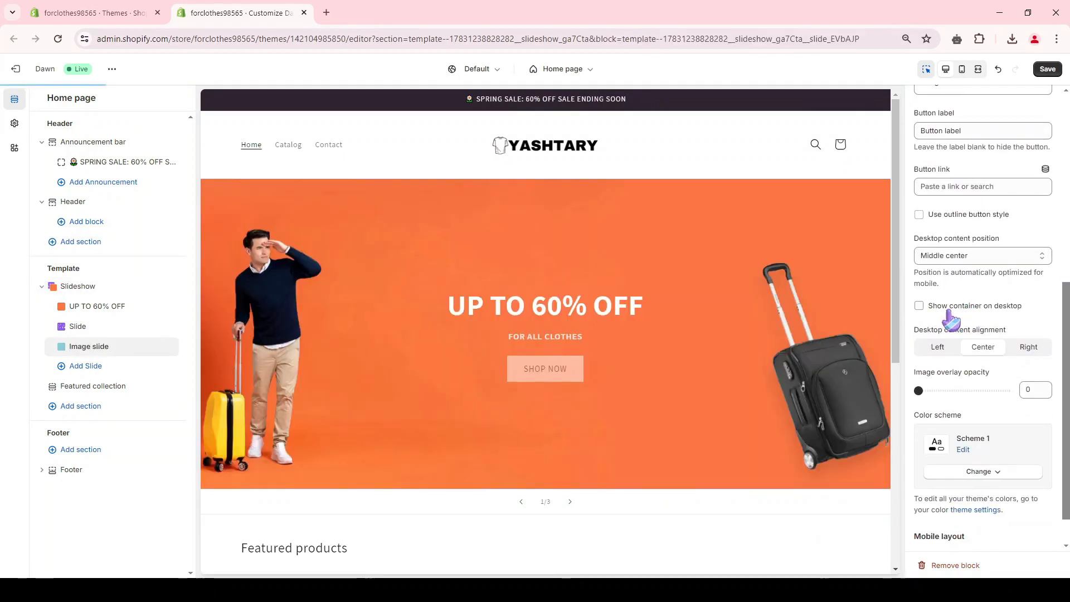
Set the third slide's desktop content position to Middle left and its desktop content alignment to Left.
scroll(974, 184, "up", 3)
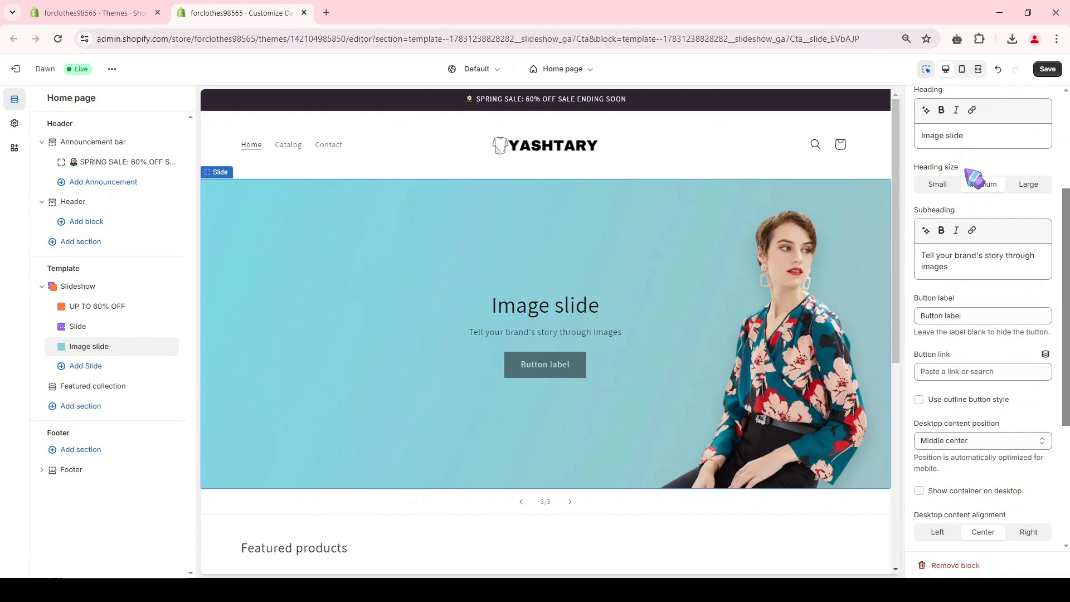
left_click(991, 439)
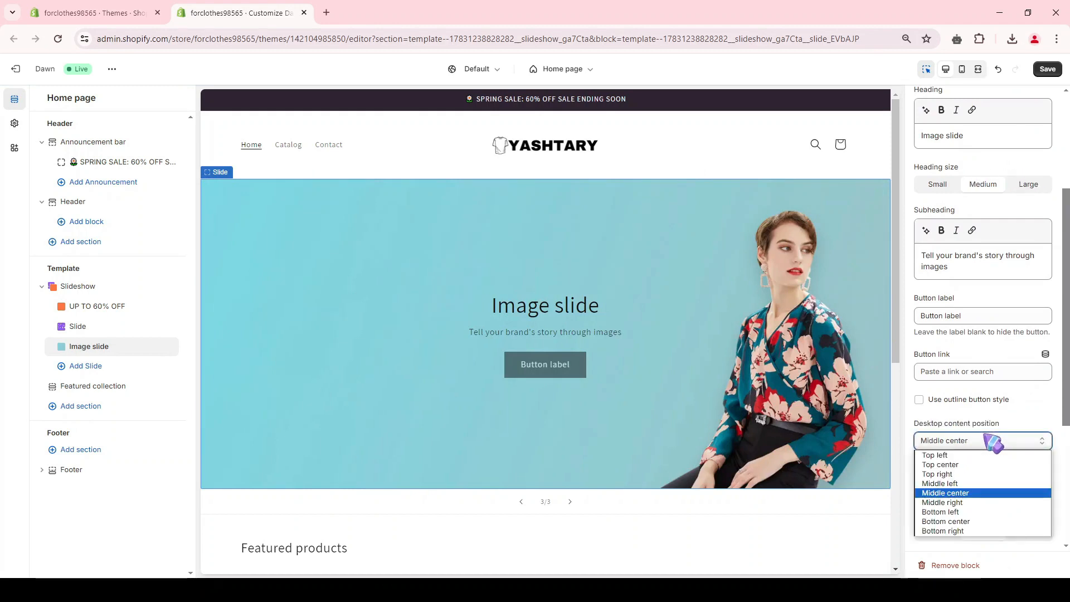
left_click(940, 483)
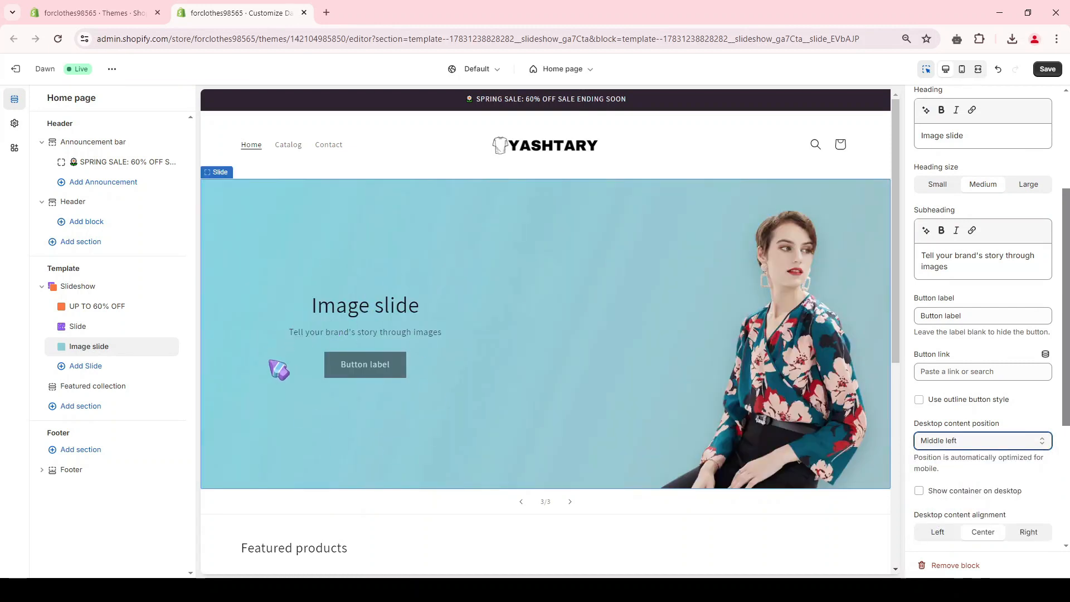
scroll(954, 443, "down", 2)
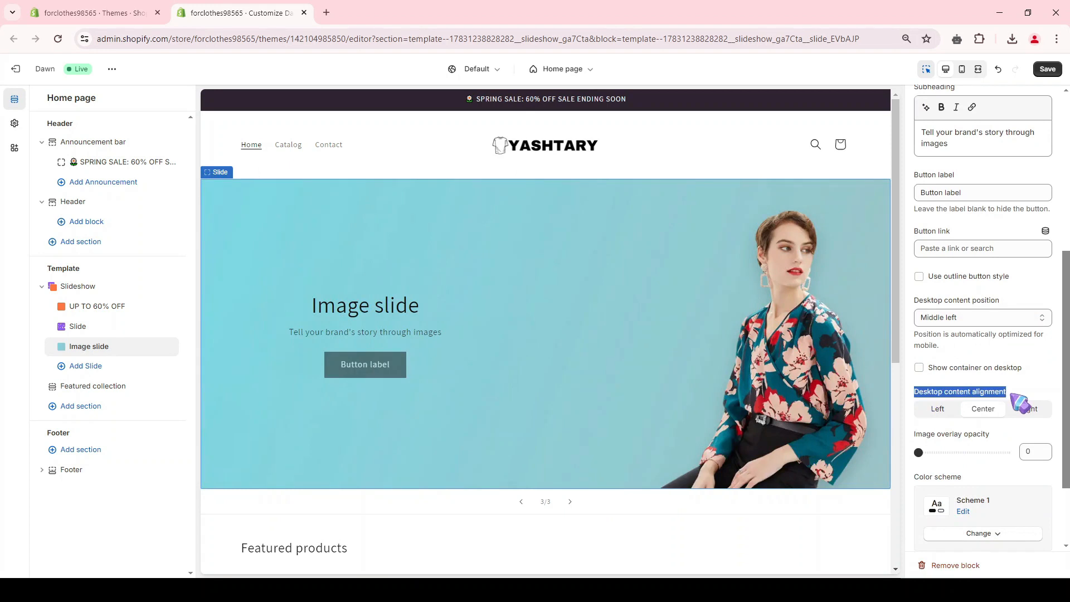
left_click(947, 413)
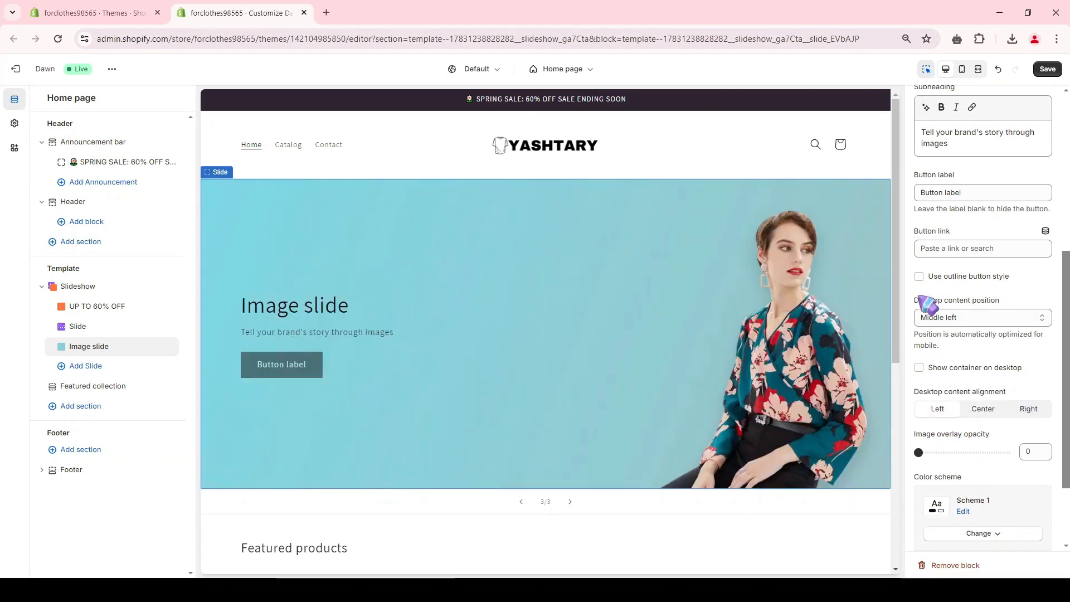
Give the third slide a large bold "UP TO 60% OFF" heading, a bold "FOR ALL CLOTHES" subheading and a "SHOP NOW" button label.
scroll(948, 267, "up", 2)
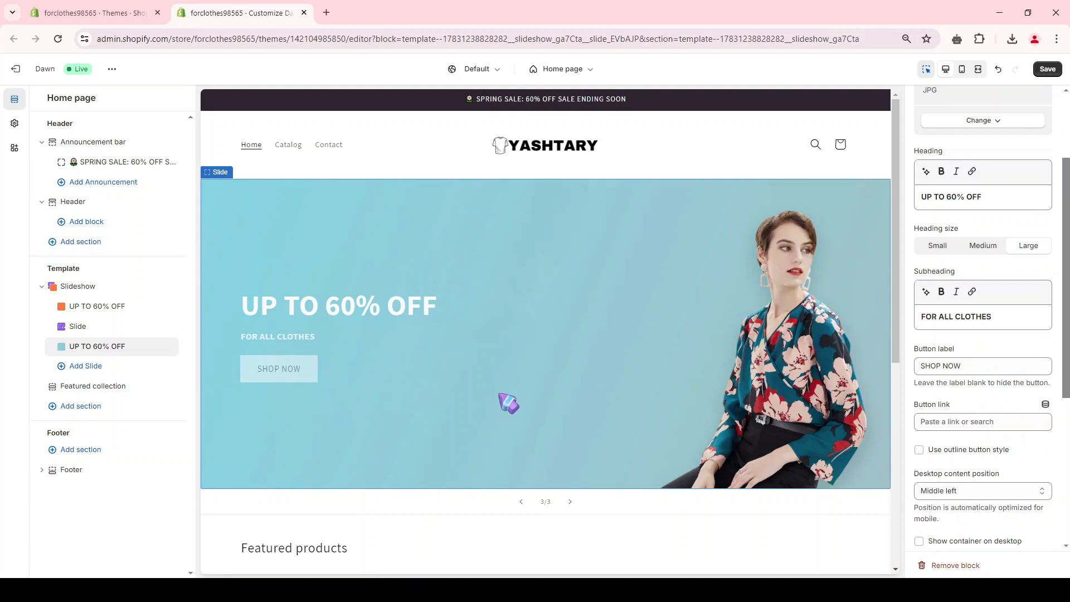
Link the third slide's SHOP NOW button to All products.
left_click(993, 421)
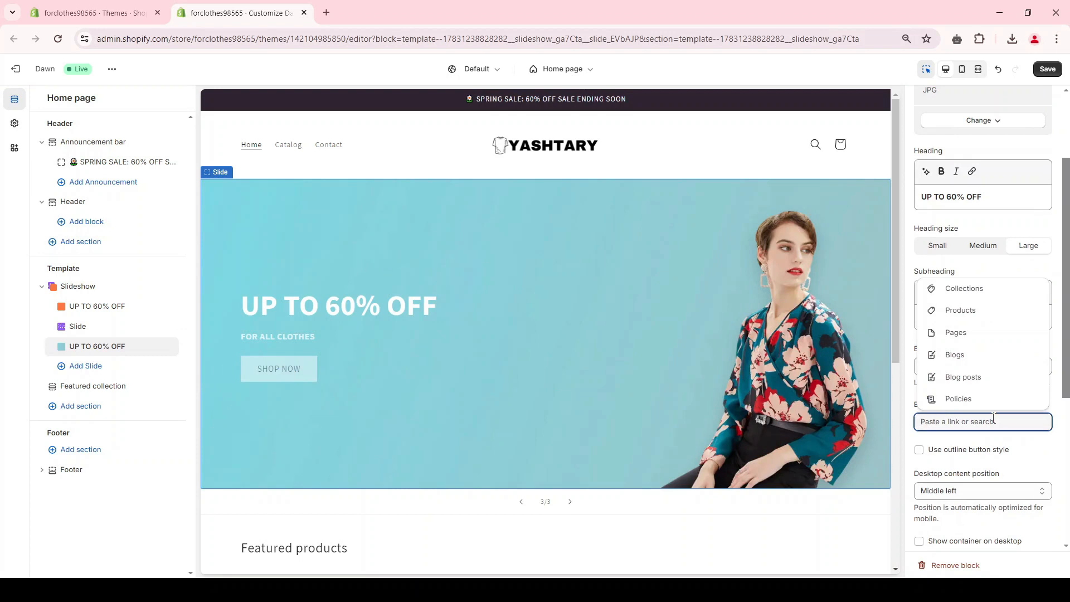
left_click(974, 296)
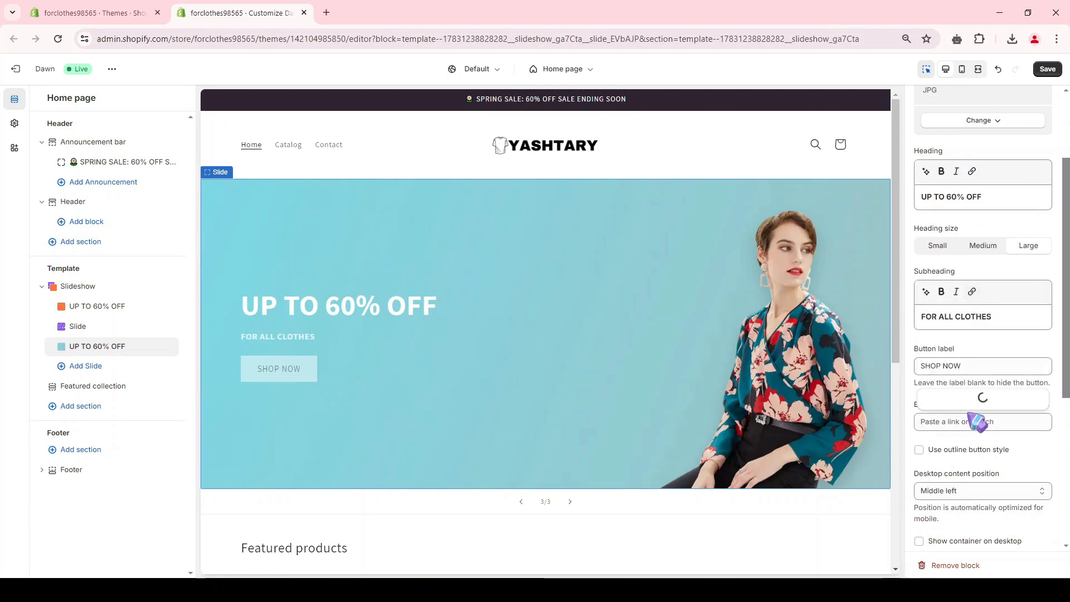
left_click(934, 359)
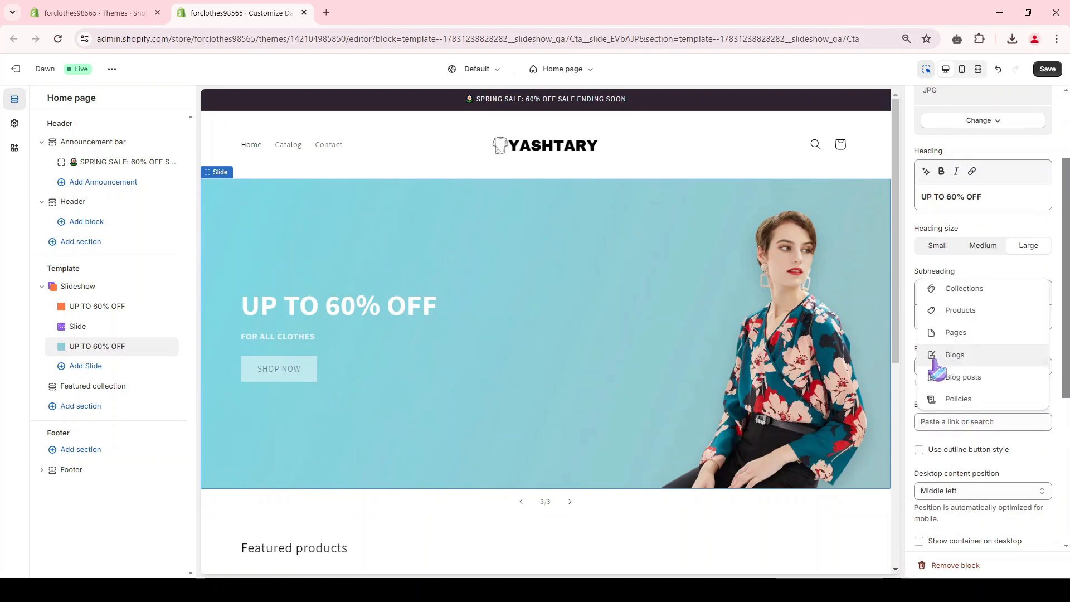
left_click(966, 334)
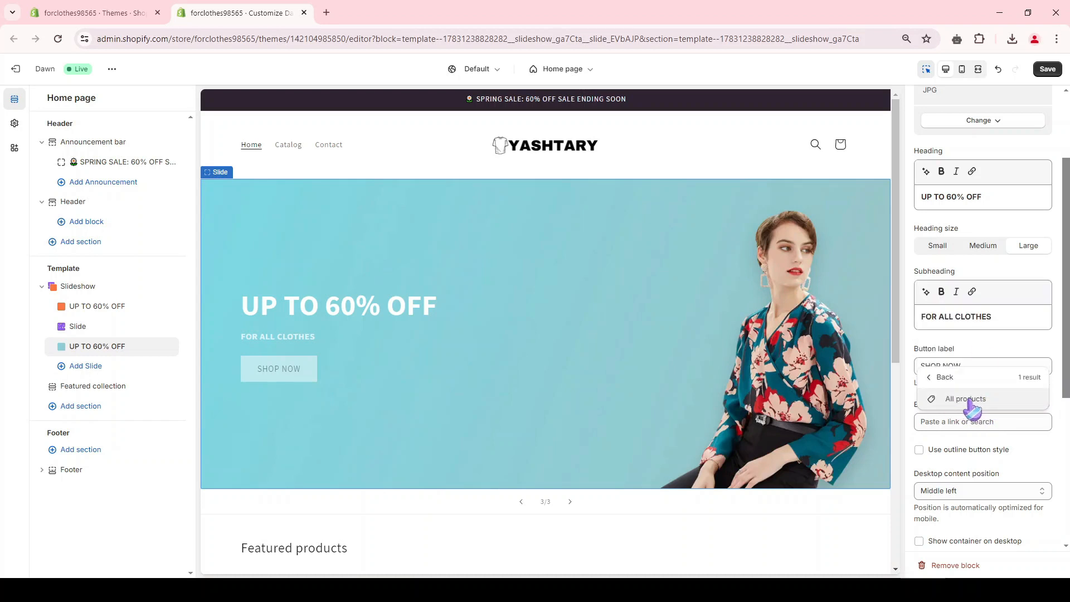
left_click(969, 402)
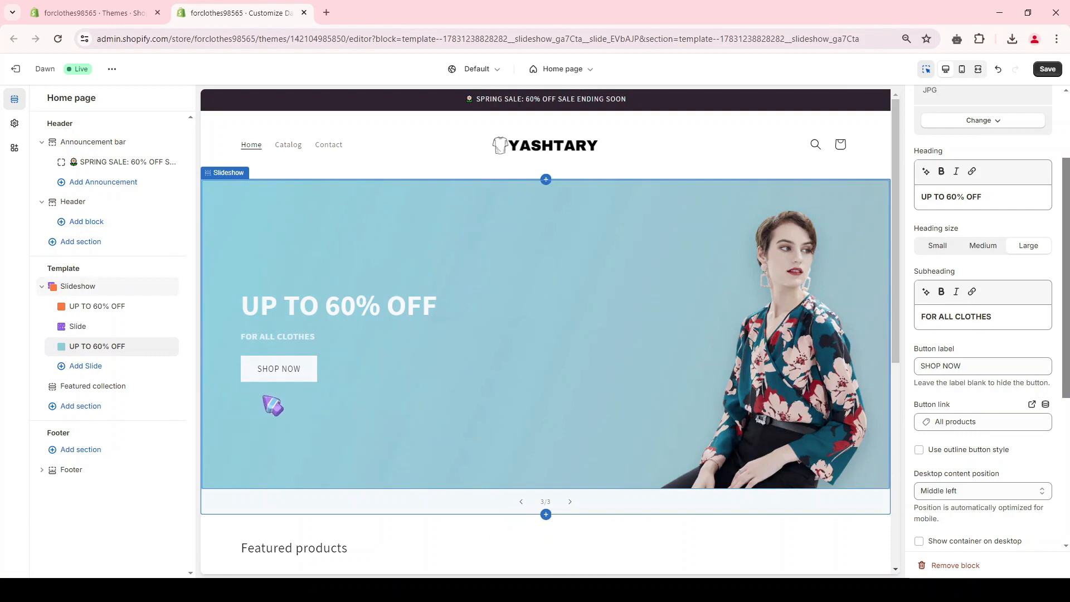
left_click(951, 421)
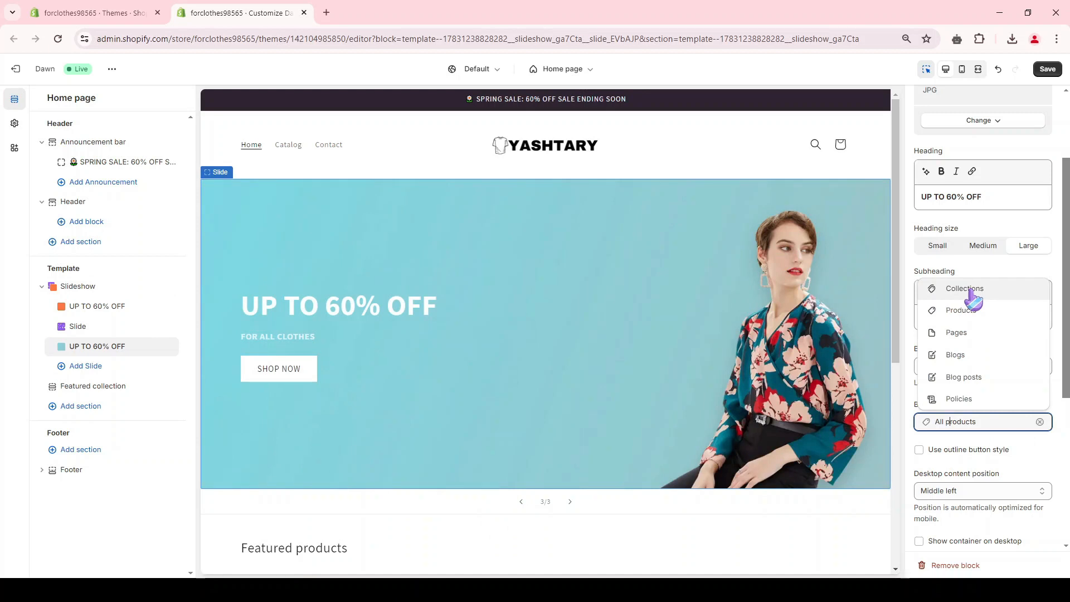
left_click(676, 225)
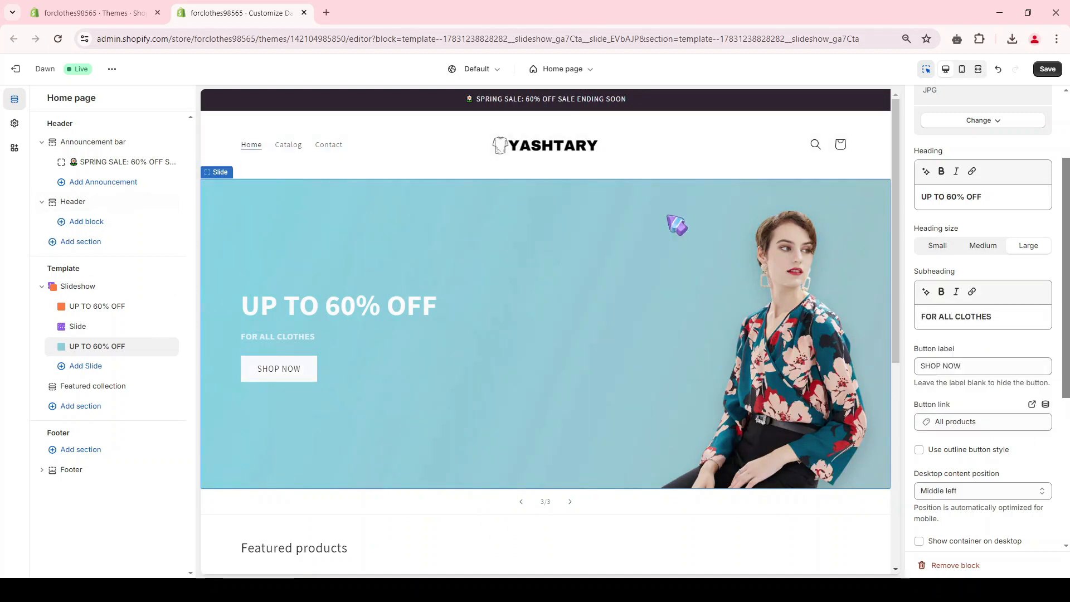
Save the theme and check the slideshow in the mobile preview.
left_click(1047, 69)
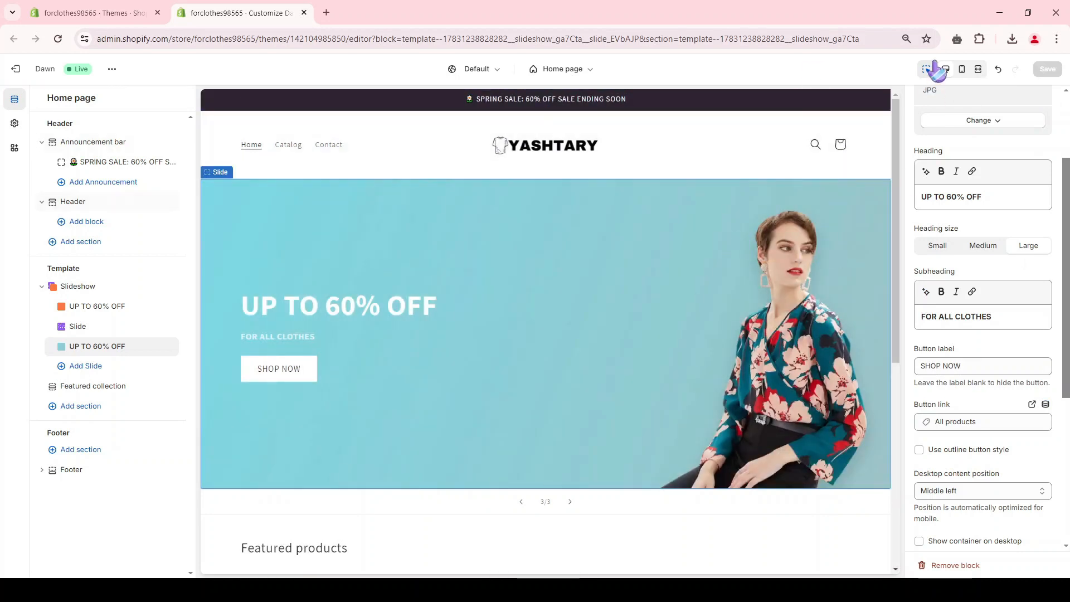
left_click(961, 69)
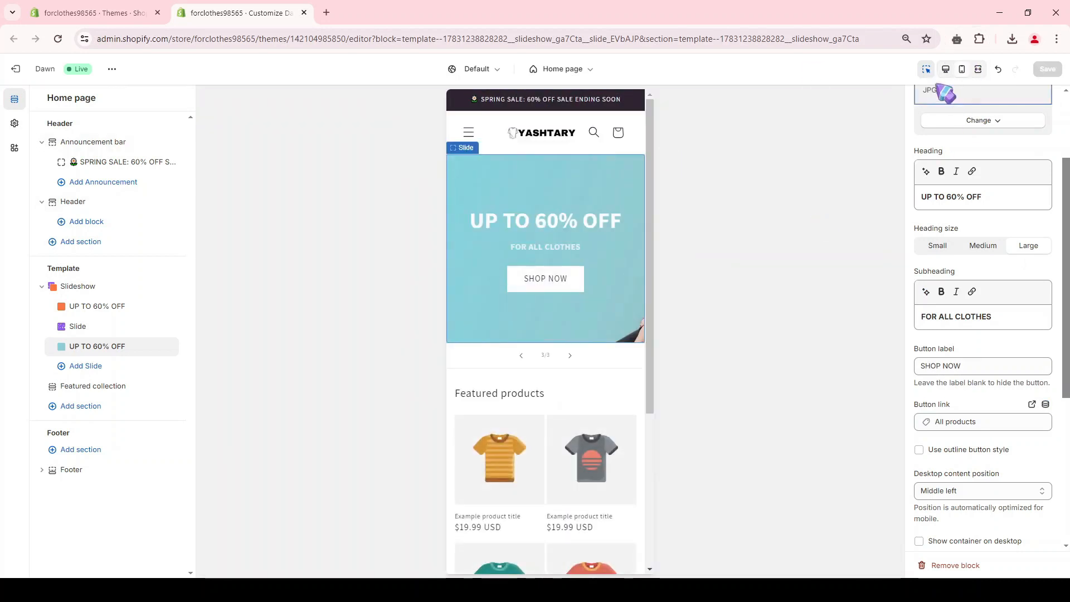
left_click(569, 357)
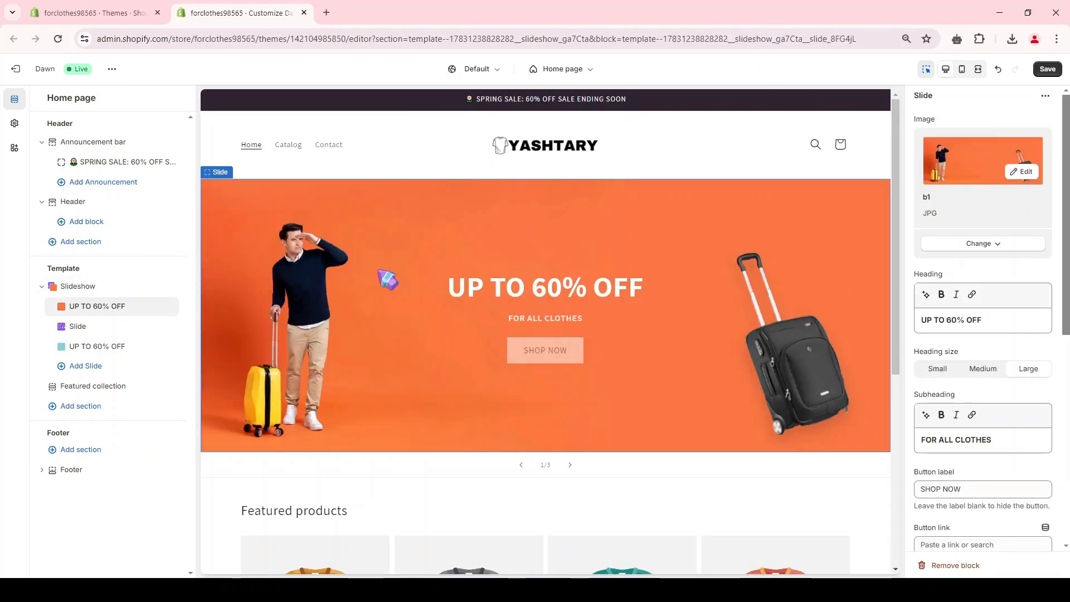
Open the home page's Featured collection section and examine its heading setting.
scroll(490, 296, "down", 4)
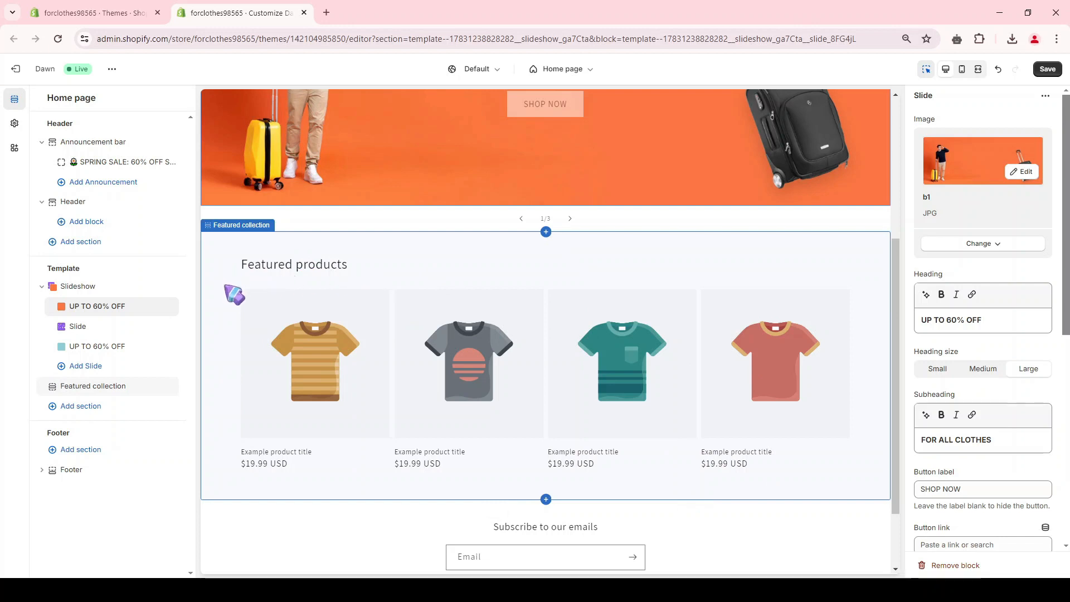
left_click(338, 267)
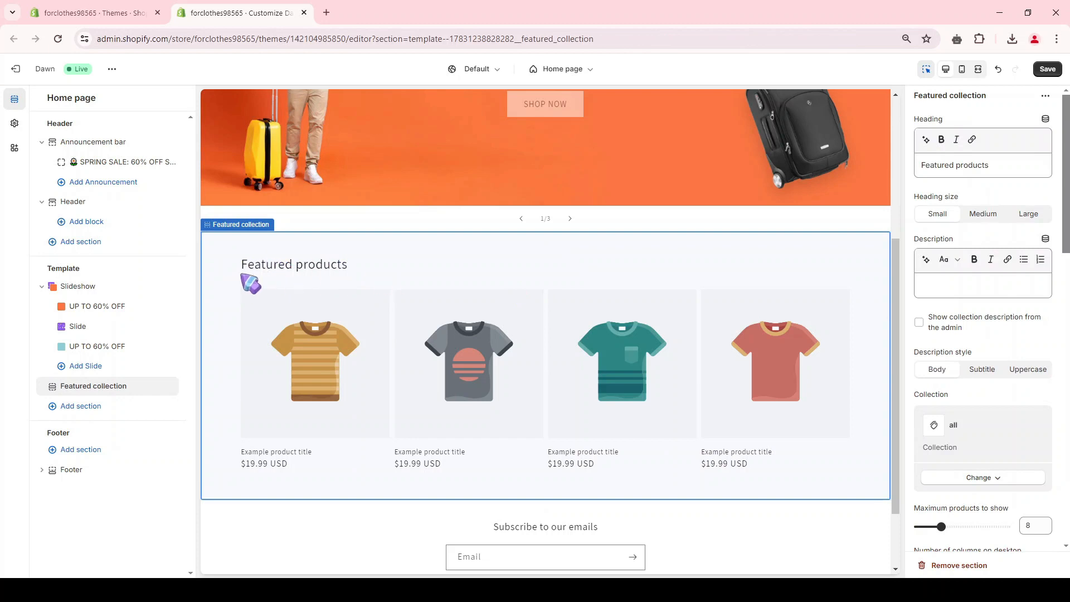
left_click_drag(1004, 168, 918, 170)
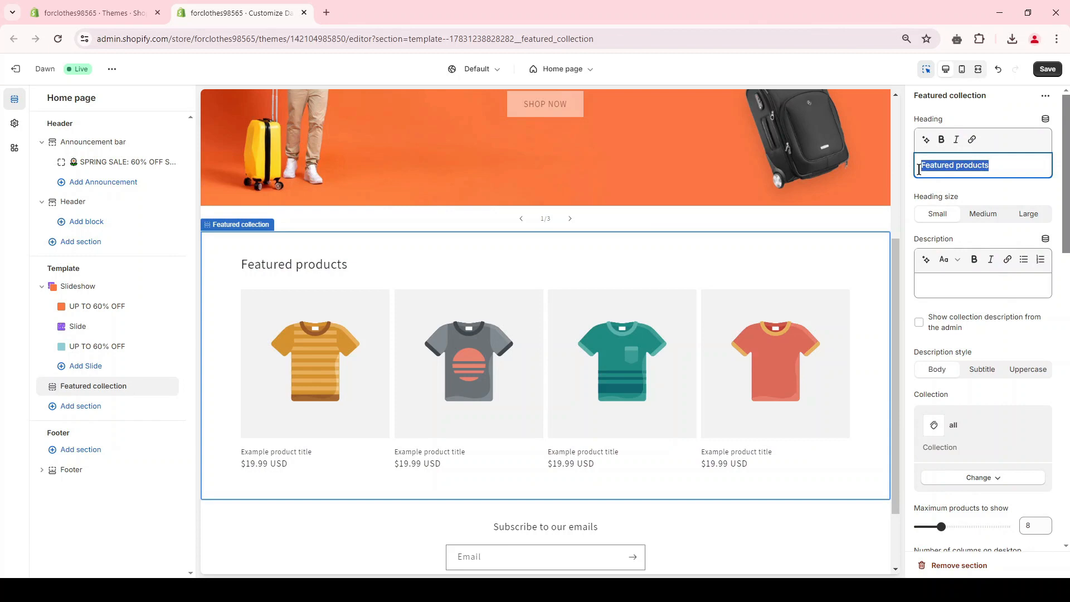
Switch to the store admin and start a new product.
left_click(103, 12)
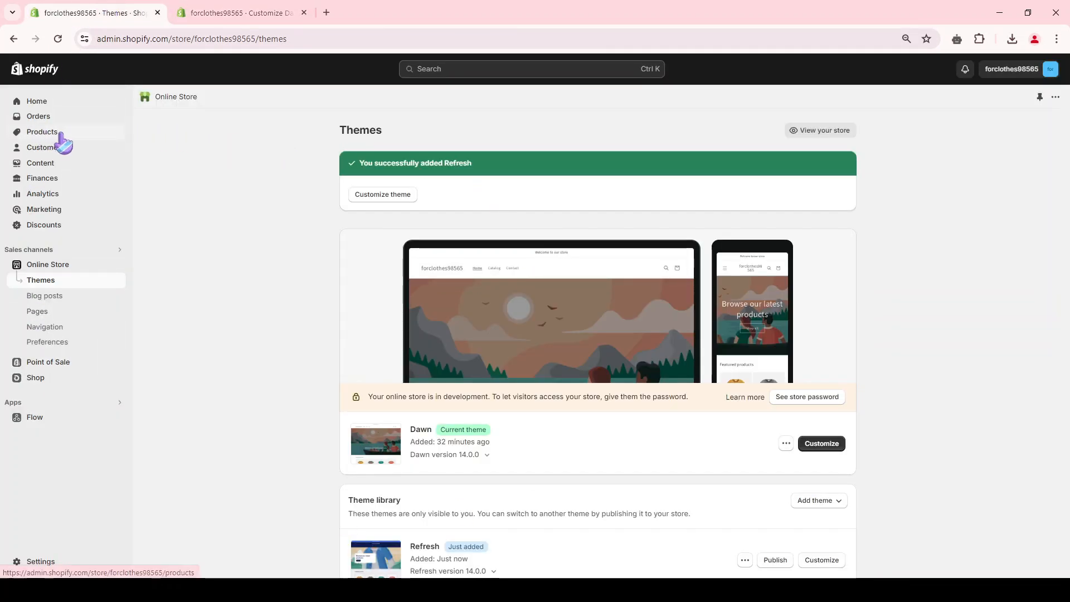
left_click(40, 136)
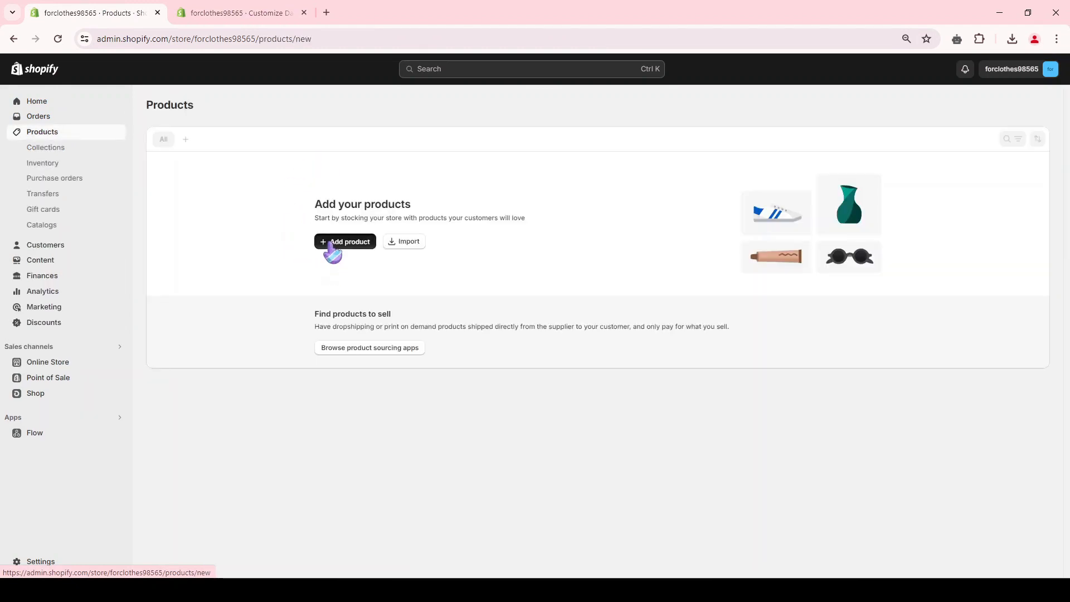
left_click(333, 245)
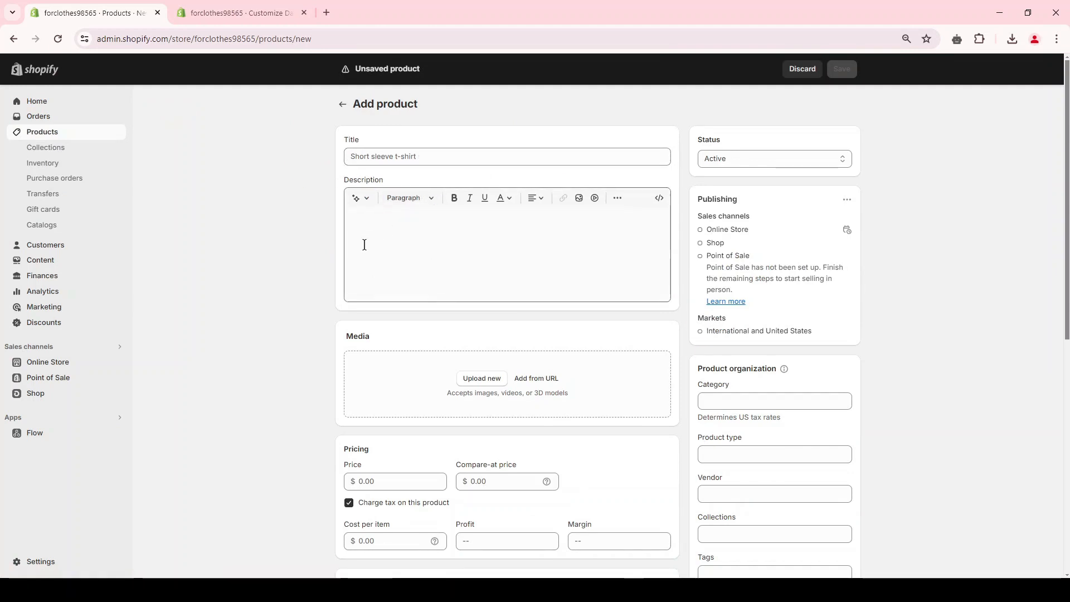
Look through the new product form's media, pricing, inventory, shipping and variant sections.
scroll(359, 335, "down", 1)
scroll(362, 312, "down", 2)
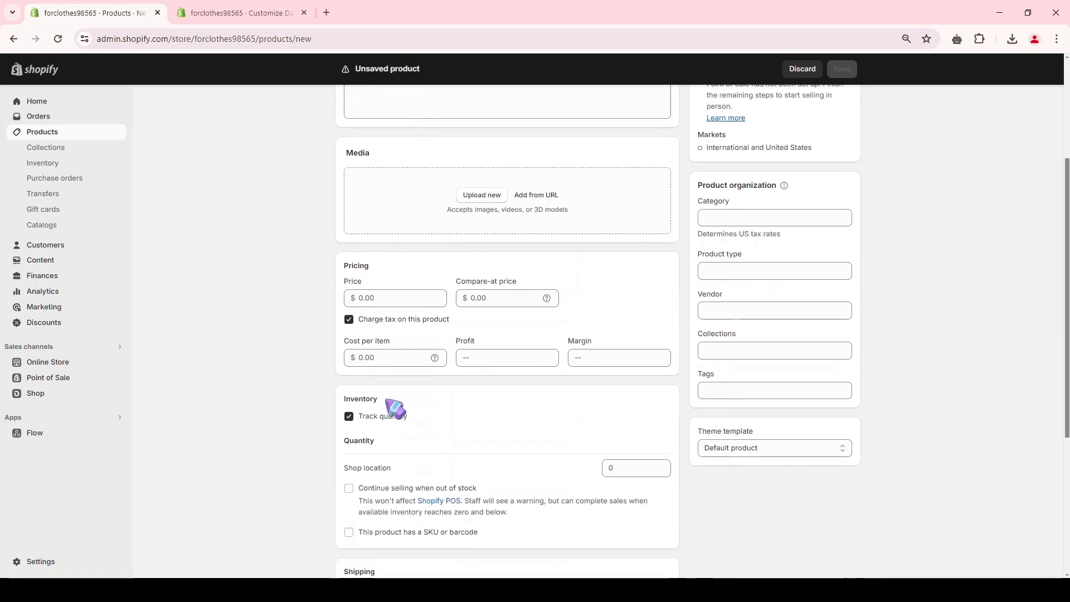
scroll(390, 309, "down", 2)
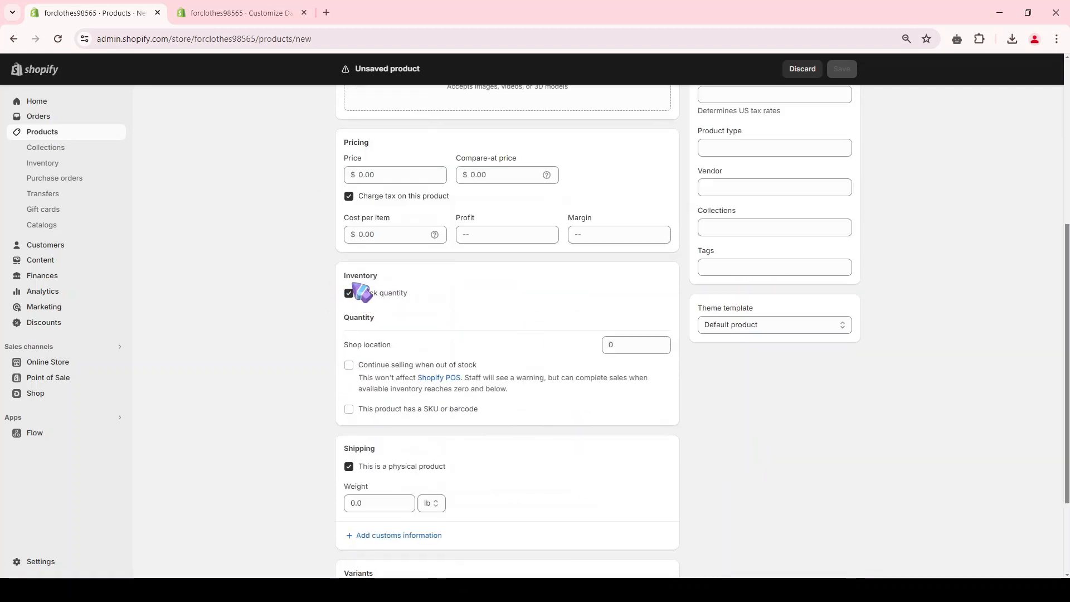
scroll(432, 298, "down", 2)
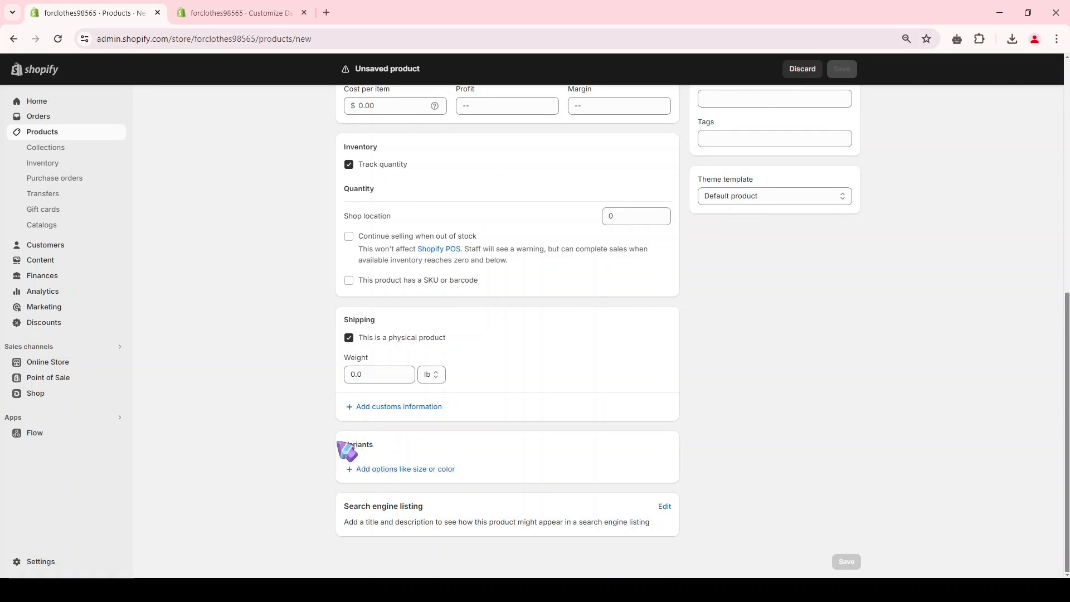
left_click(397, 469)
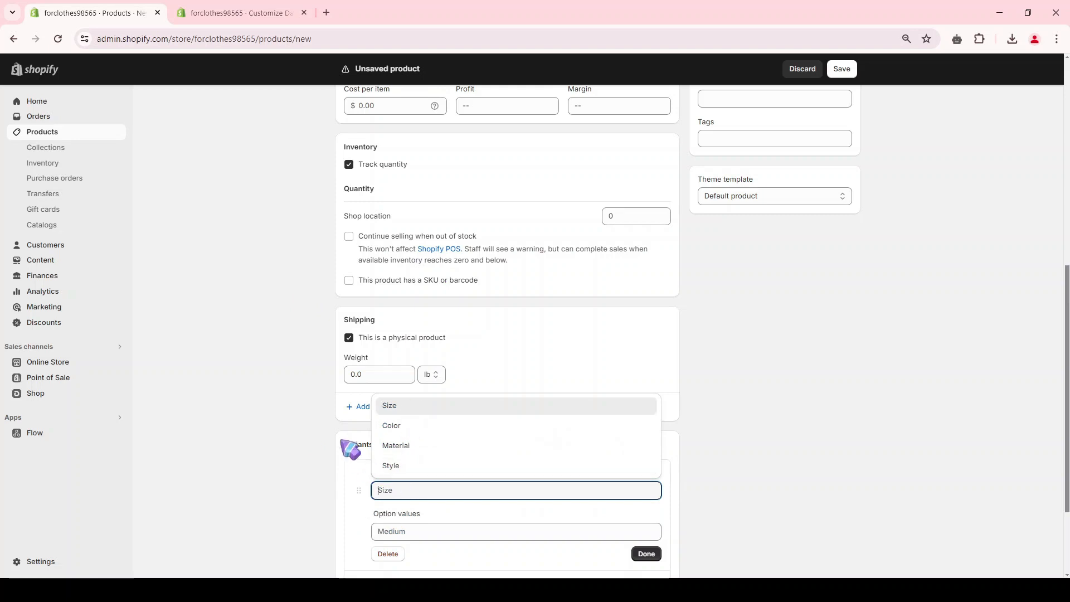
Title the product "JEANS" and generate an automatic description that presents the JEANS PANTALON.
scroll(353, 444, "up", 8)
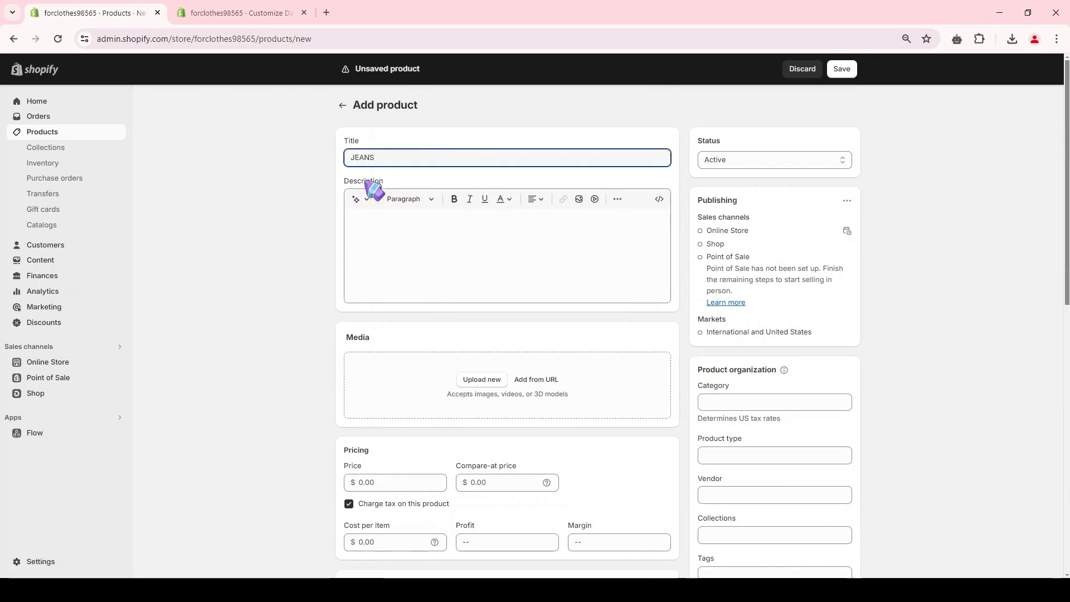
left_click(306, 180)
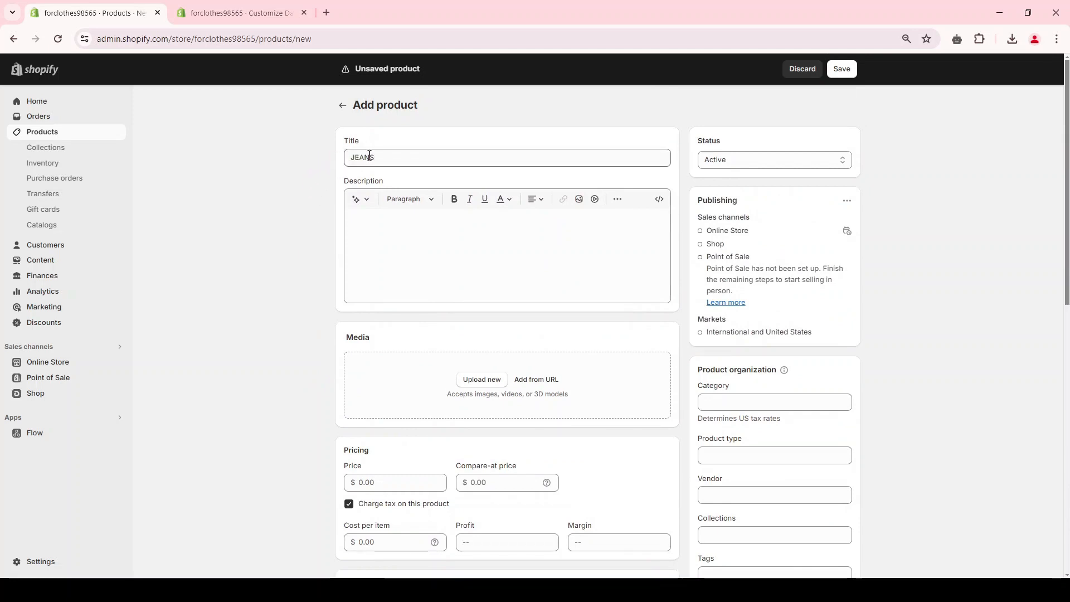
left_click(368, 246)
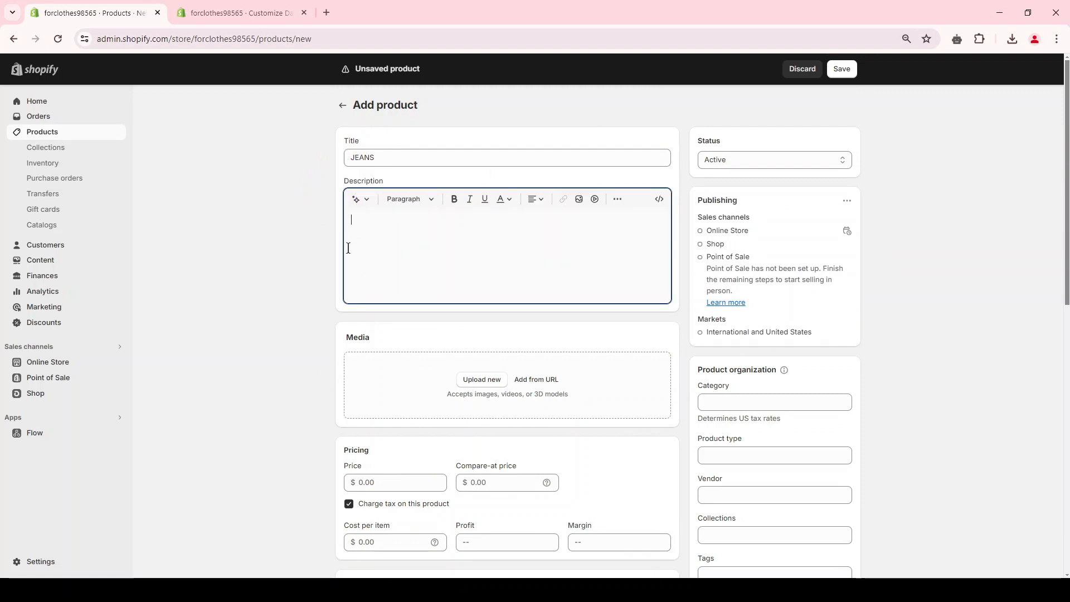
left_click(357, 200)
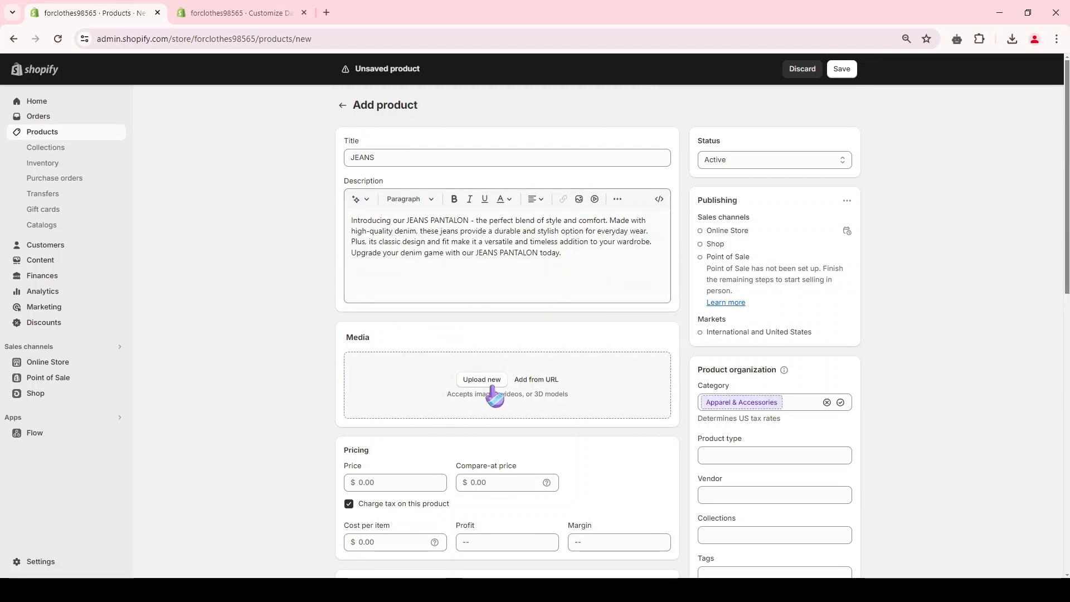
Upload the black, cream, olive and blue pants images and move the olive one to first place in the product's media.
scroll(446, 313, "down", 1)
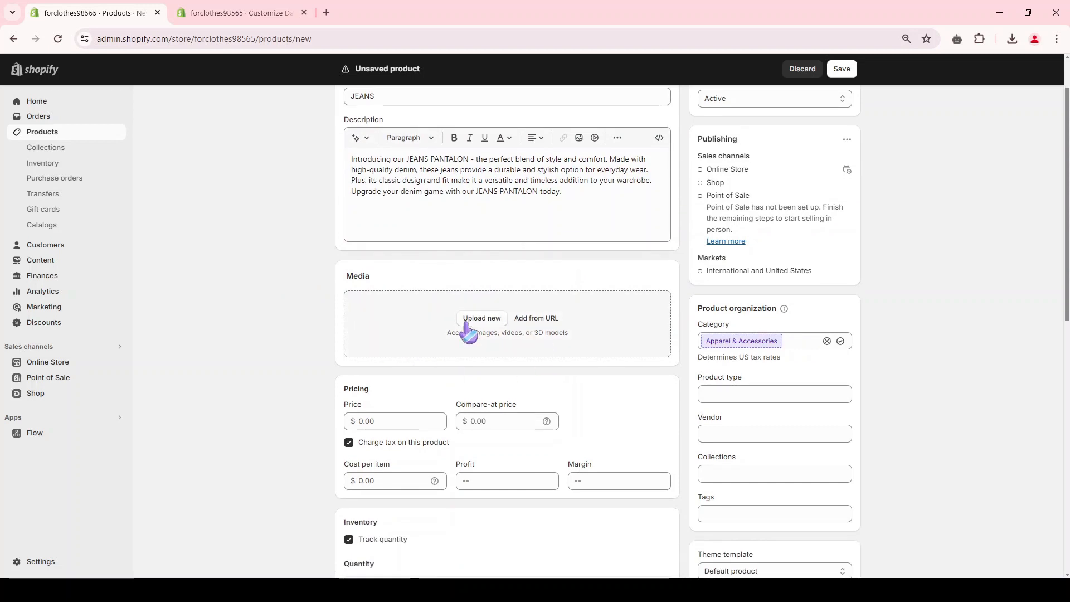
left_click(482, 318)
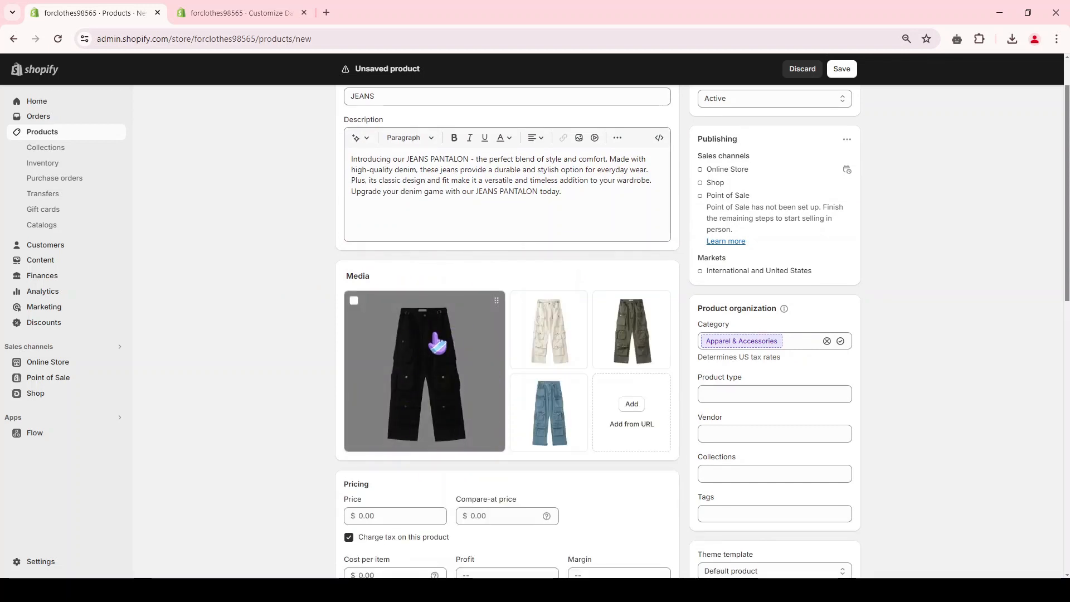
left_click_drag(613, 351, 457, 362)
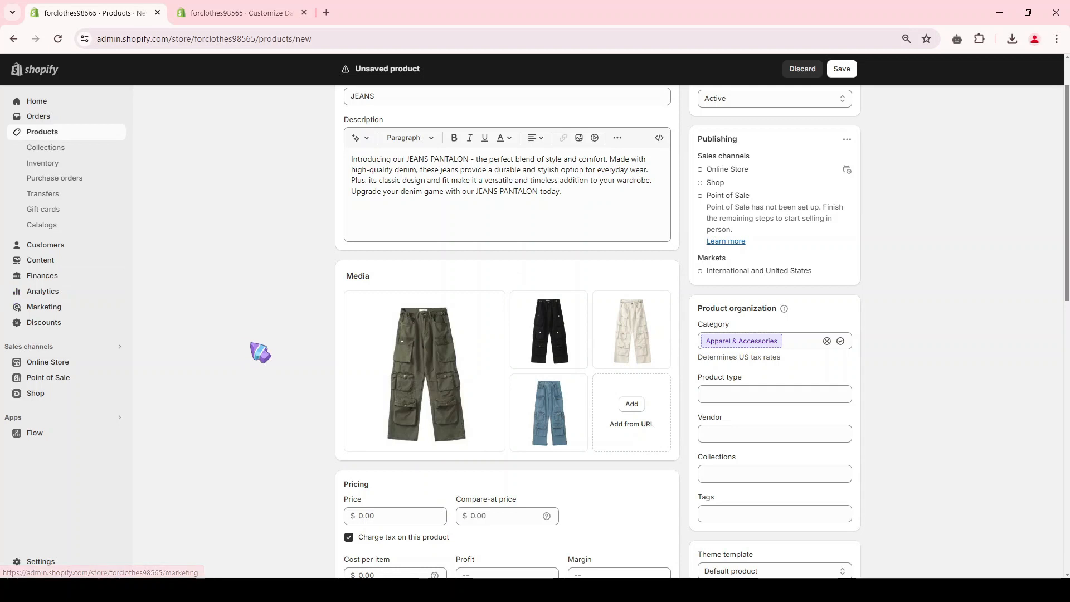
Set the product's price to 20.00 and its compare-at price to 25.00.
scroll(370, 232, "down", 4)
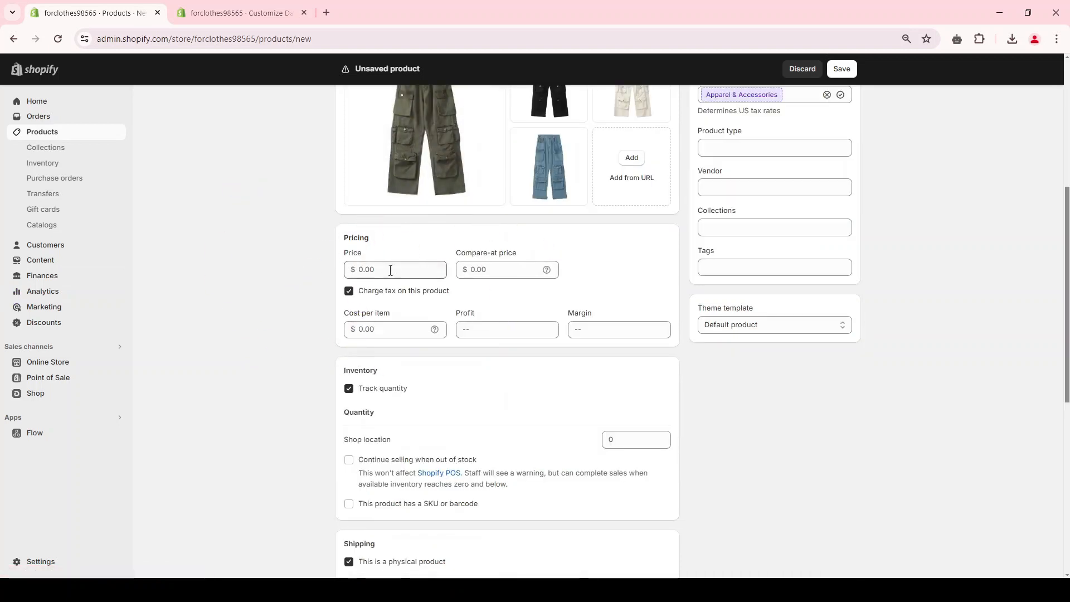
mouse_move(547, 271)
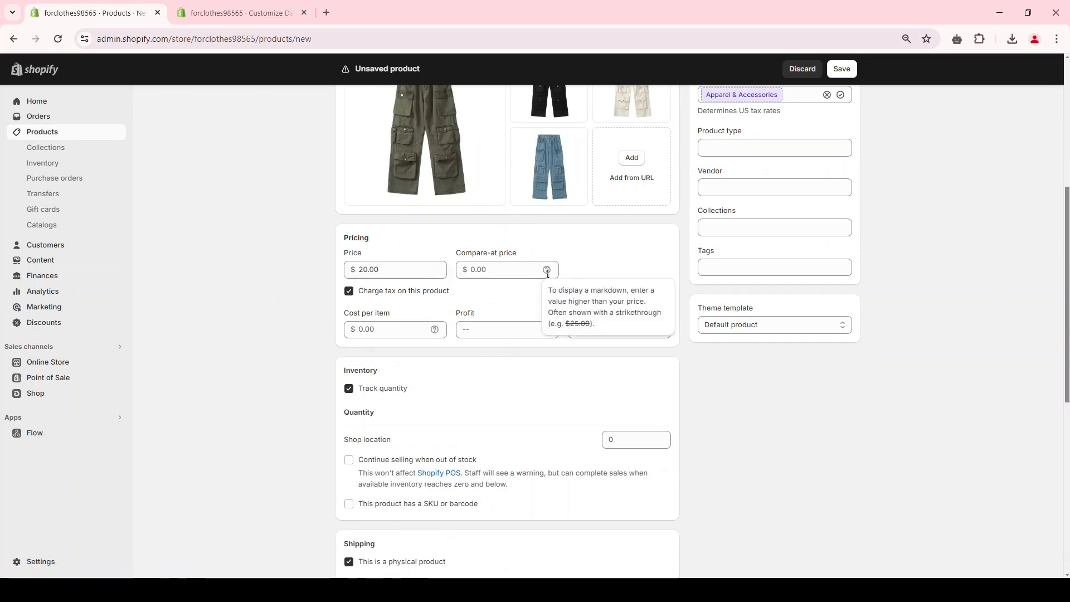
left_click(512, 271)
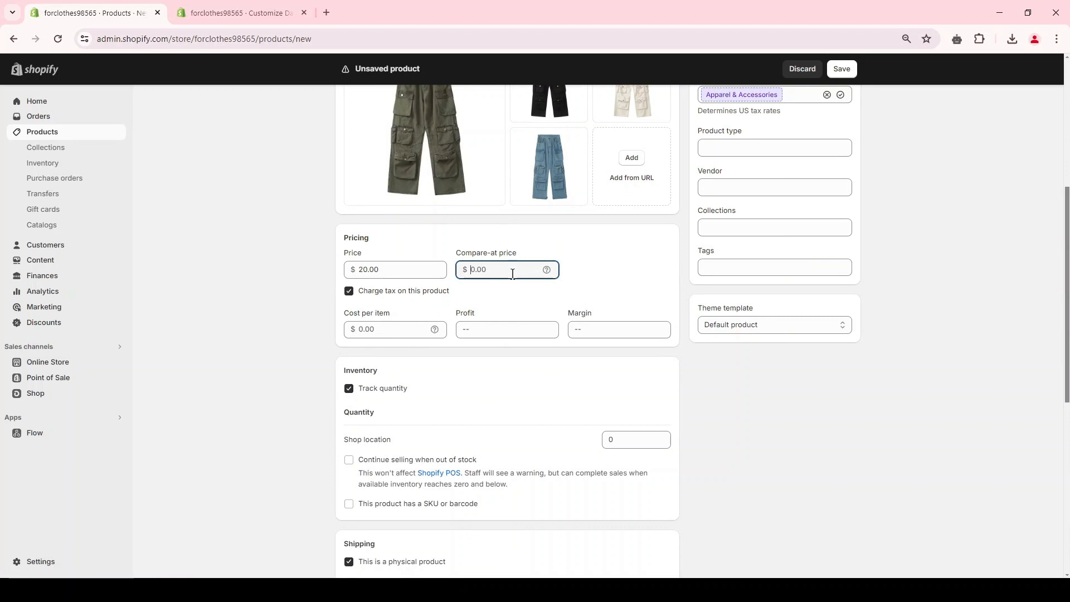
left_click(249, 286)
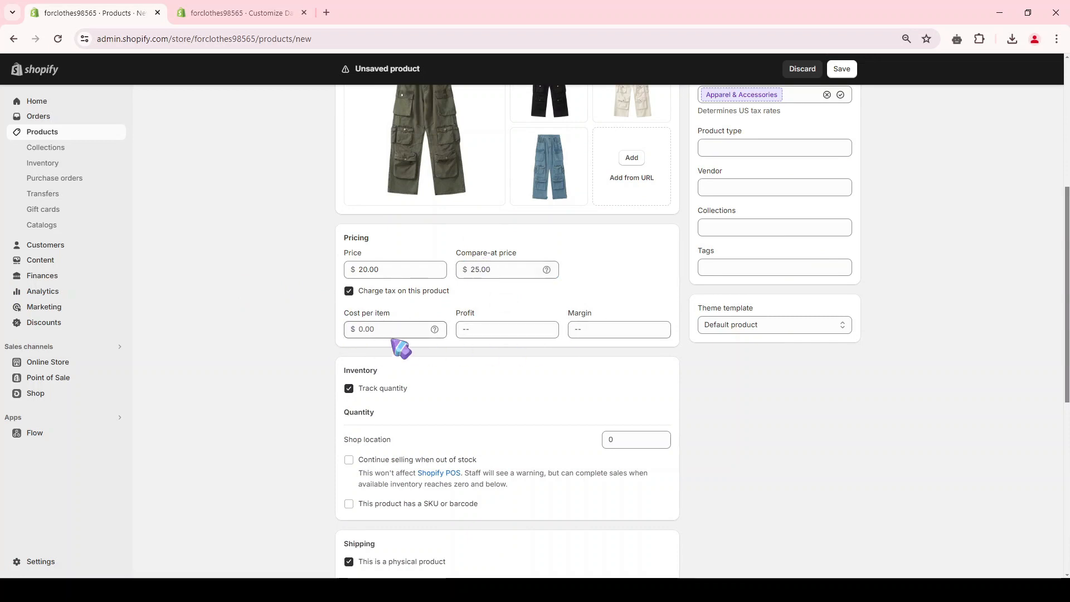
Turn off quantity tracking for the product and delete the empty variant option.
scroll(463, 170, "down", 4)
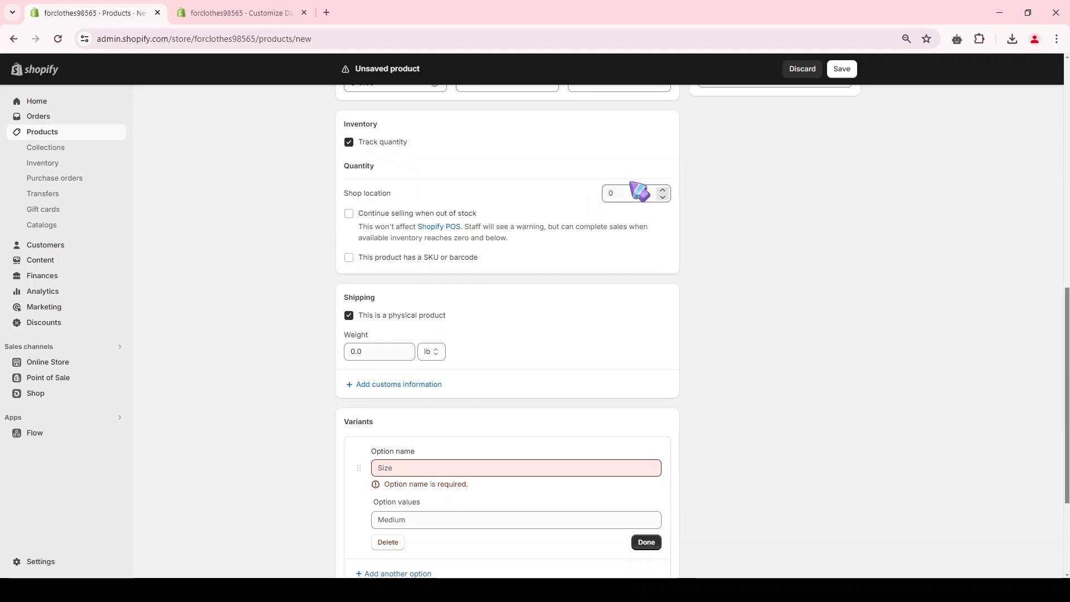
left_click(350, 142)
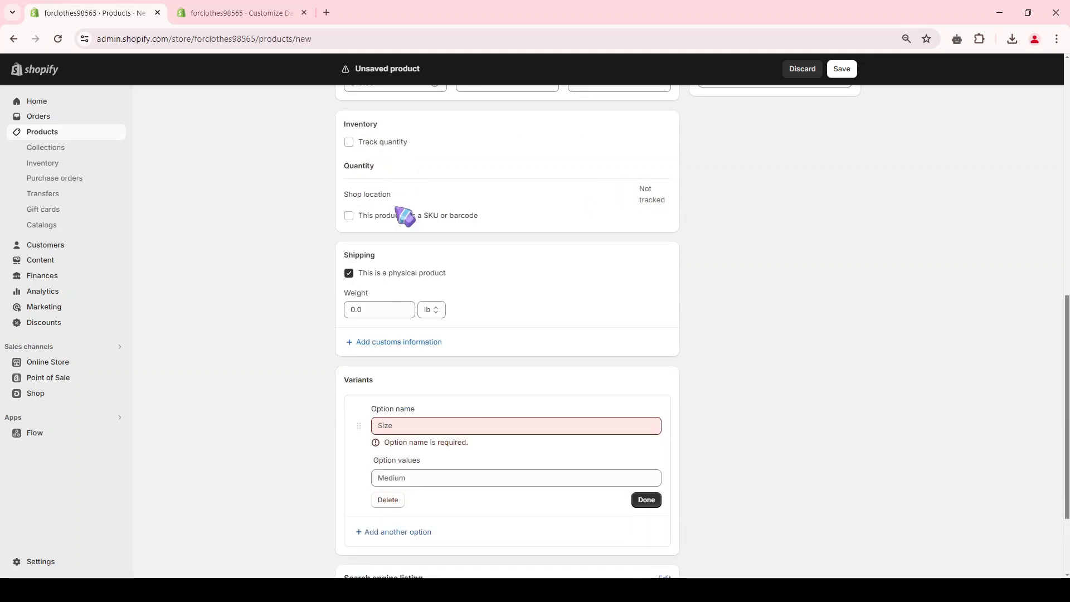
scroll(446, 201, "down", 2)
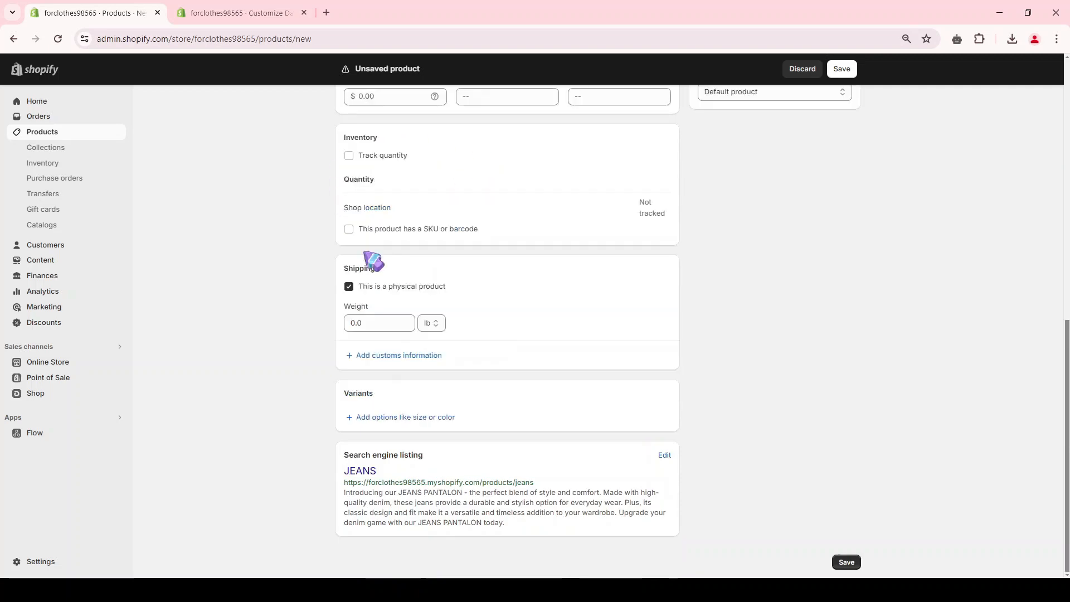
Add a Color variant option to the JEANS product with the values BLCK, WHITE, BLUE and OLIVE.
left_click_drag(345, 391, 383, 394)
left_click(374, 418)
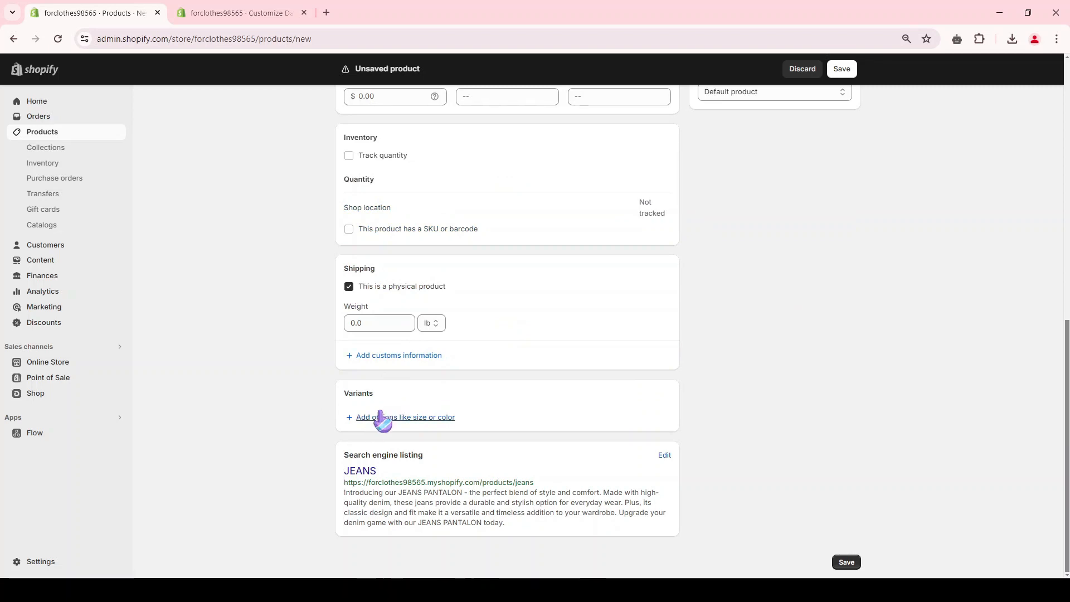
scroll(436, 397, "up", 7)
scroll(437, 397, "up", 3)
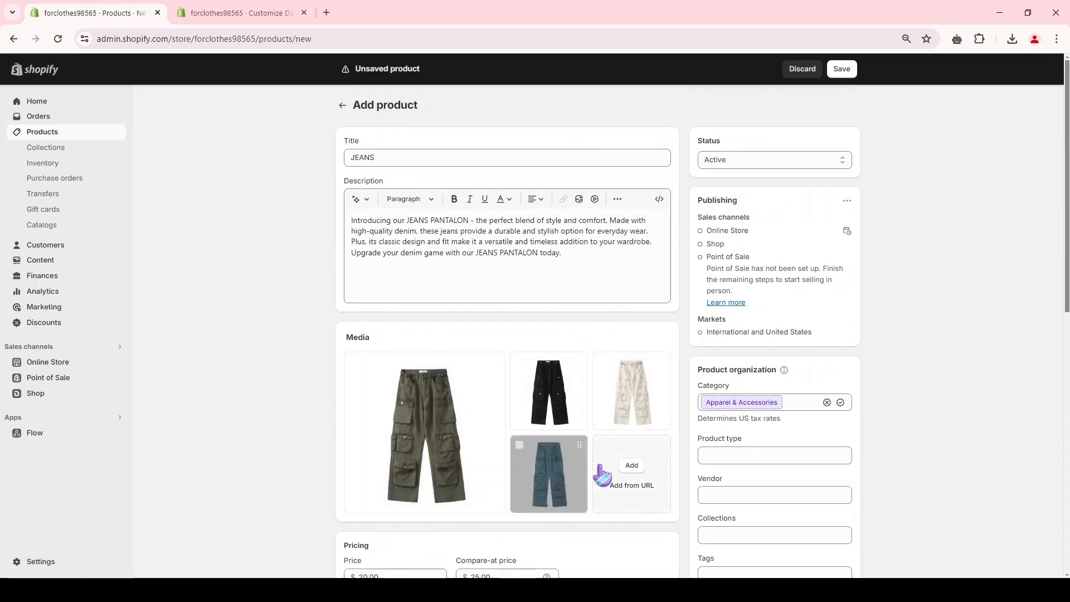
scroll(503, 399, "down", 10)
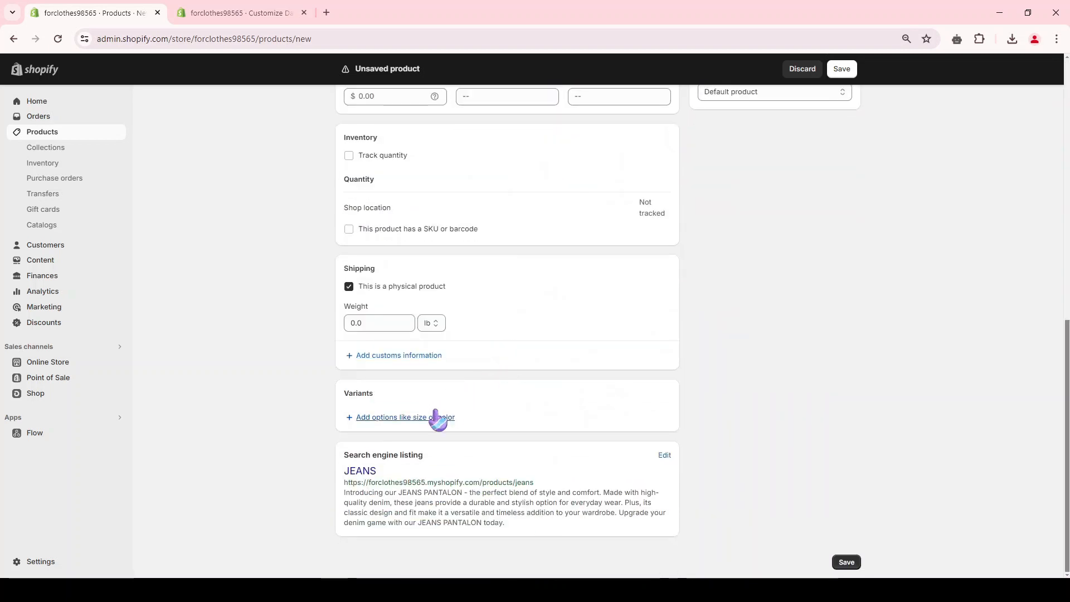
left_click(362, 419)
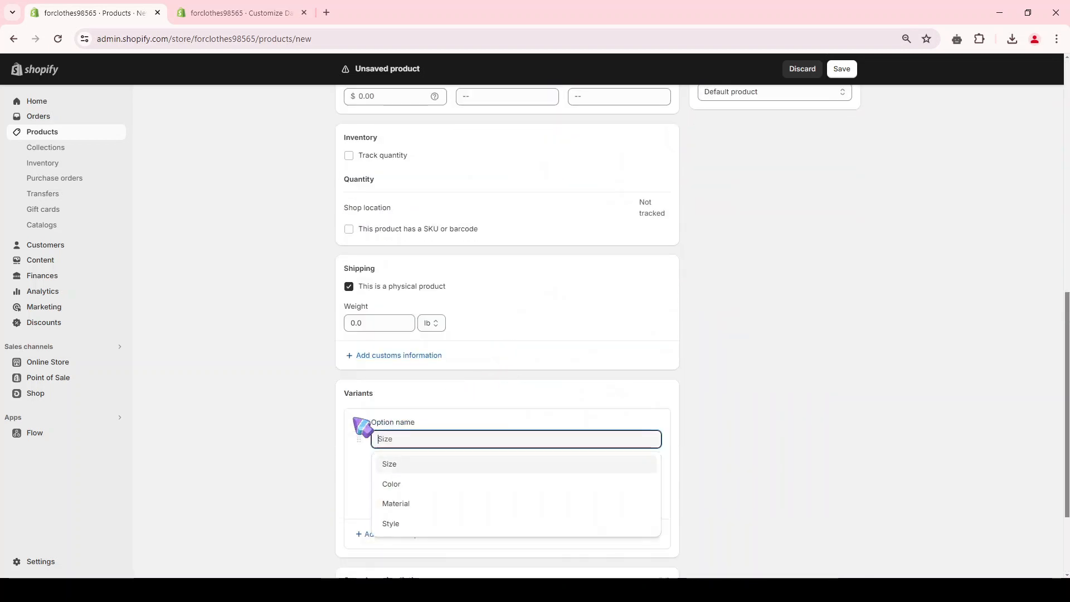
left_click(397, 483)
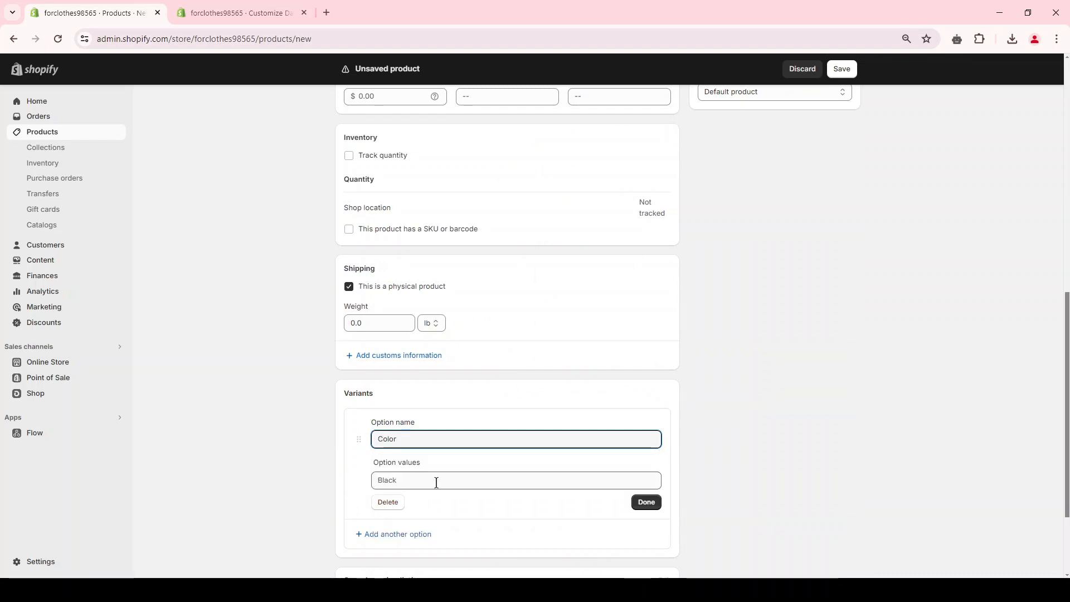
left_click(436, 482)
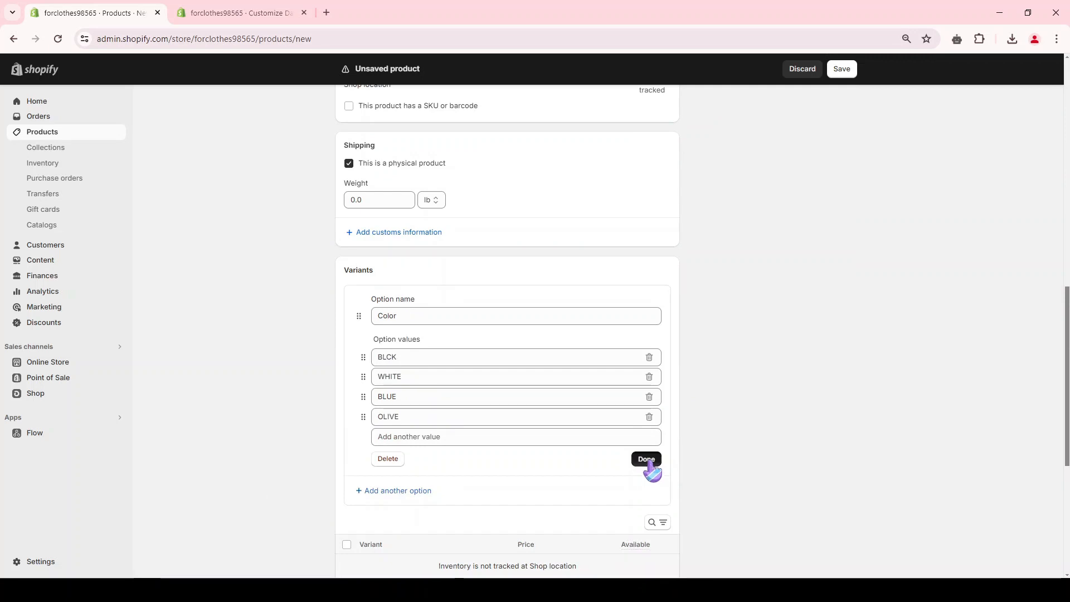
left_click(647, 460)
Add a second variant option, Size, with the values 30, 31, 32 and 33.
left_click(386, 352)
left_click(395, 388)
left_click(399, 398)
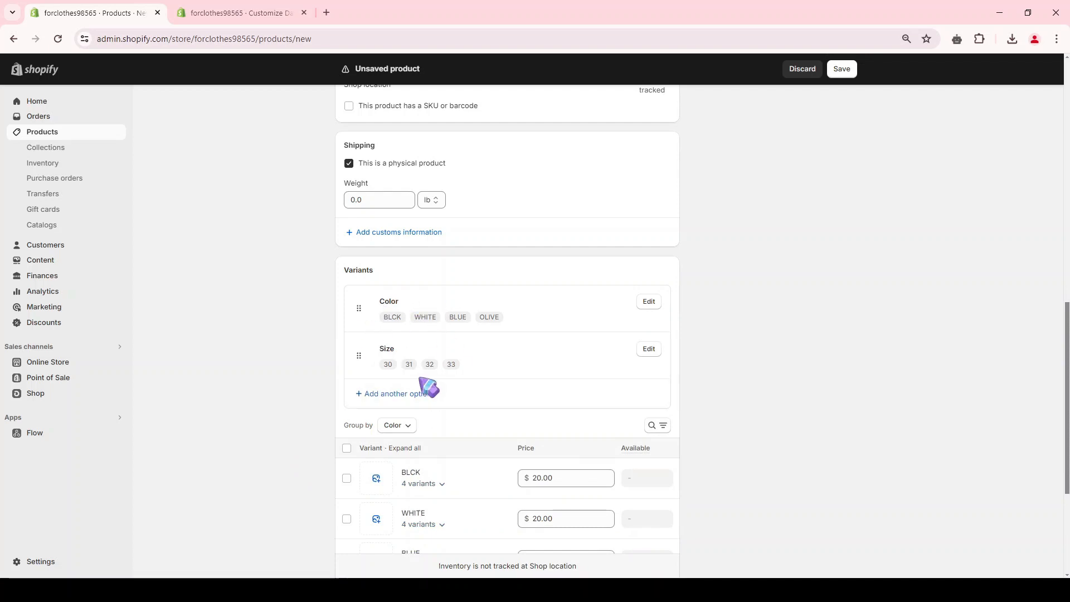
Expand the BLCK variants and set the price of size 33 to 22.00.
scroll(429, 387, "down", 3)
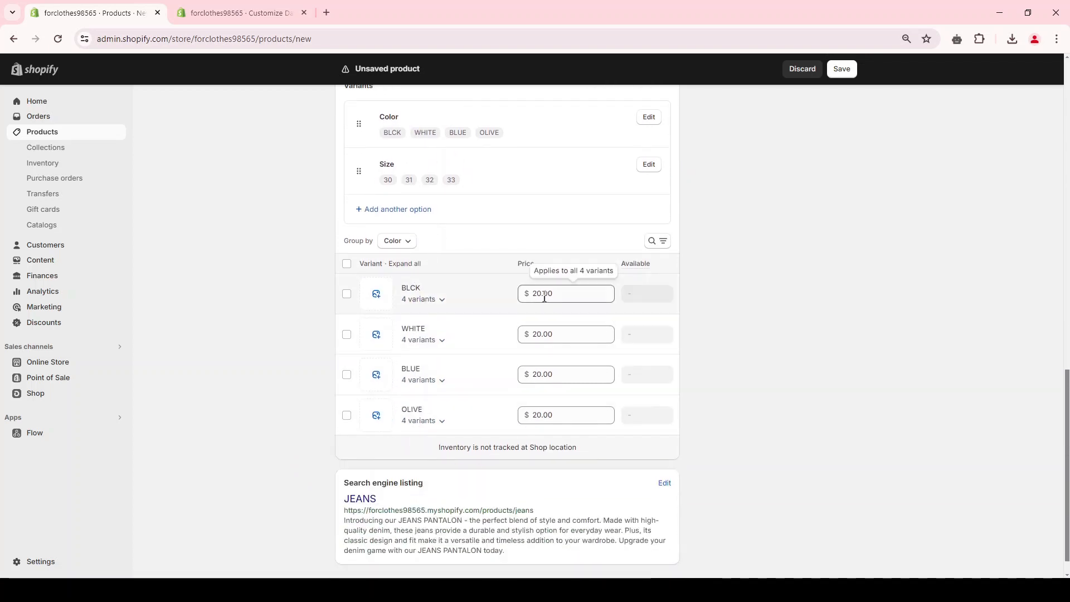
left_click(435, 298)
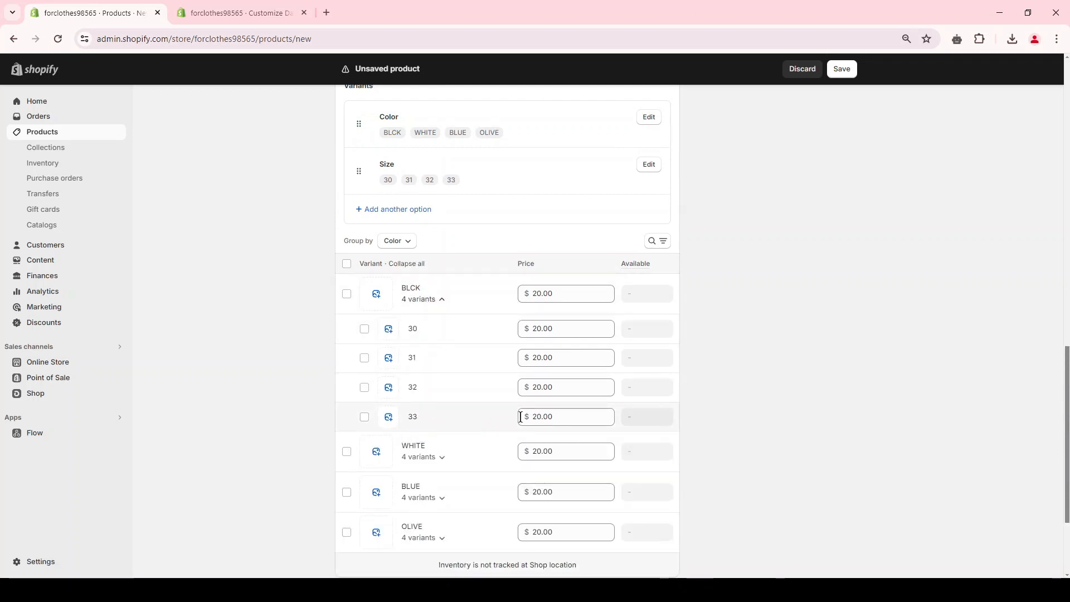
left_click(538, 417)
type("22")
left_click(404, 333)
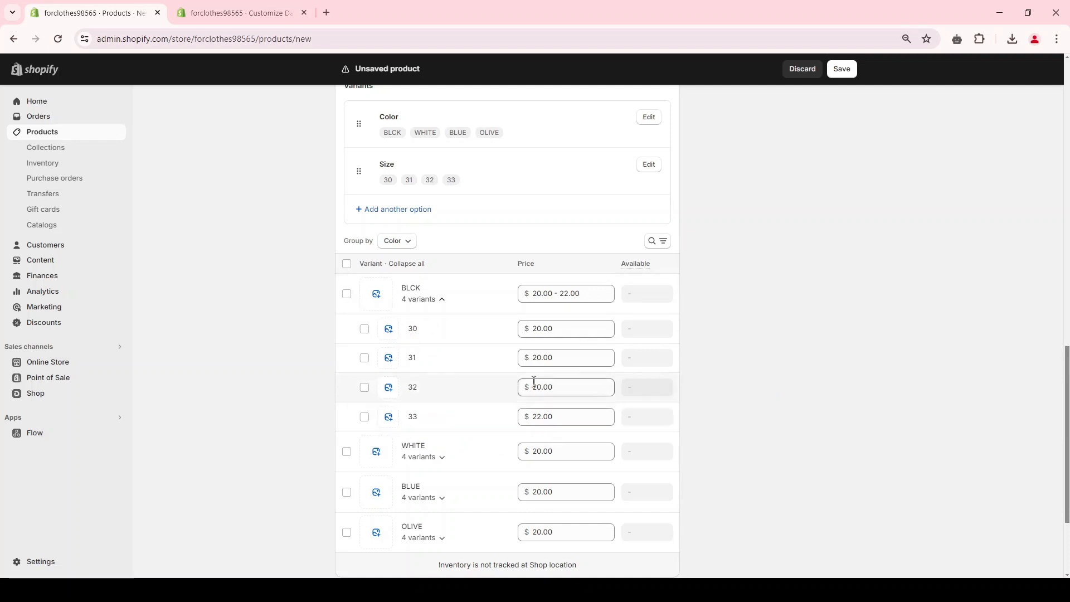
Return the BLCK size 33 variant's price to 20.00 and collapse the BLCK group.
left_click(560, 416)
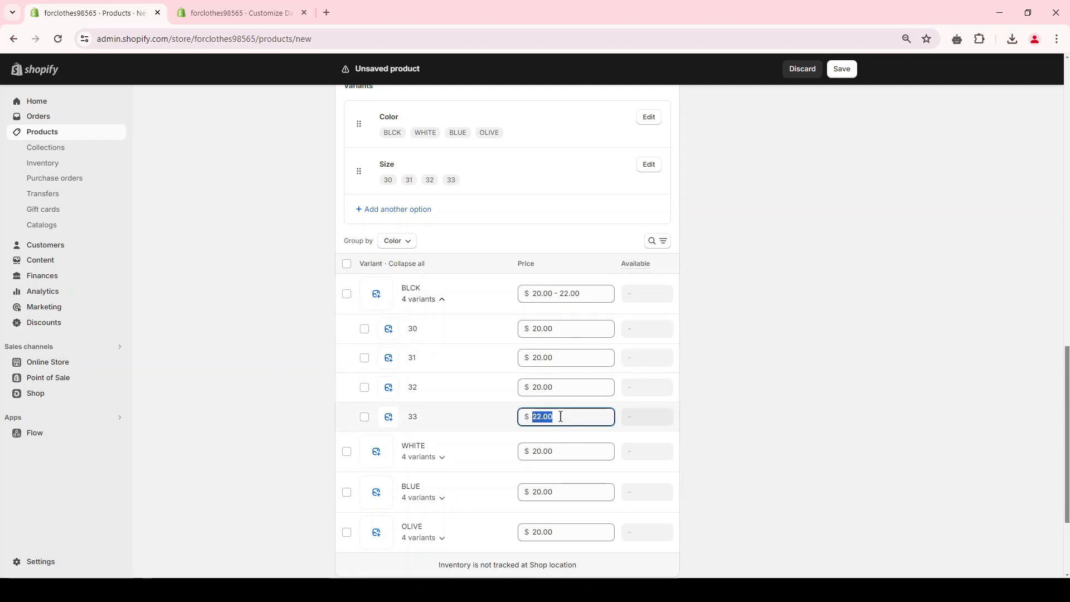
left_click(743, 408)
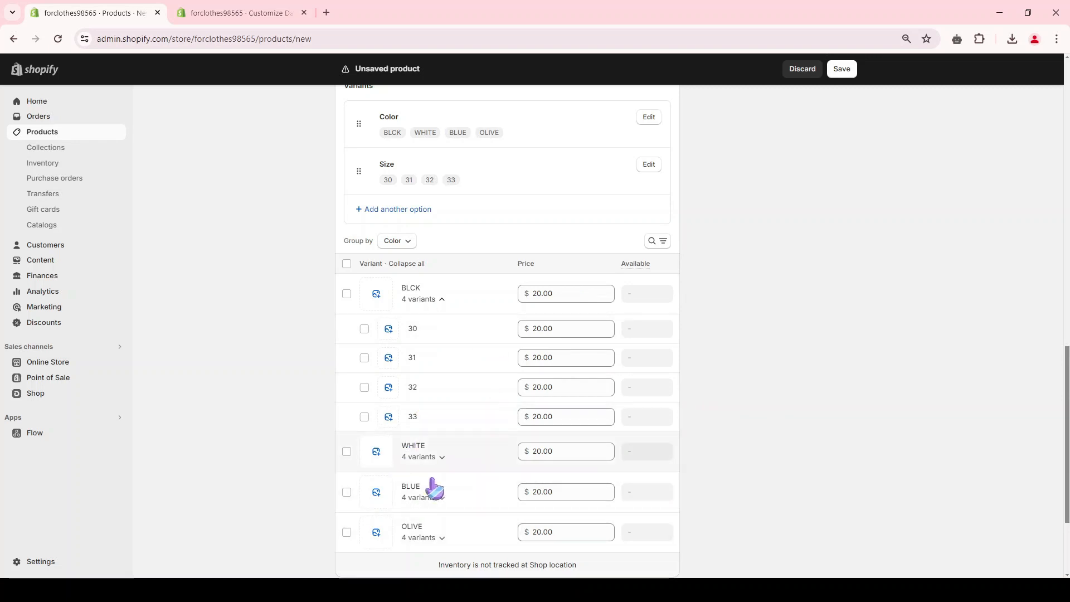
left_click(351, 277)
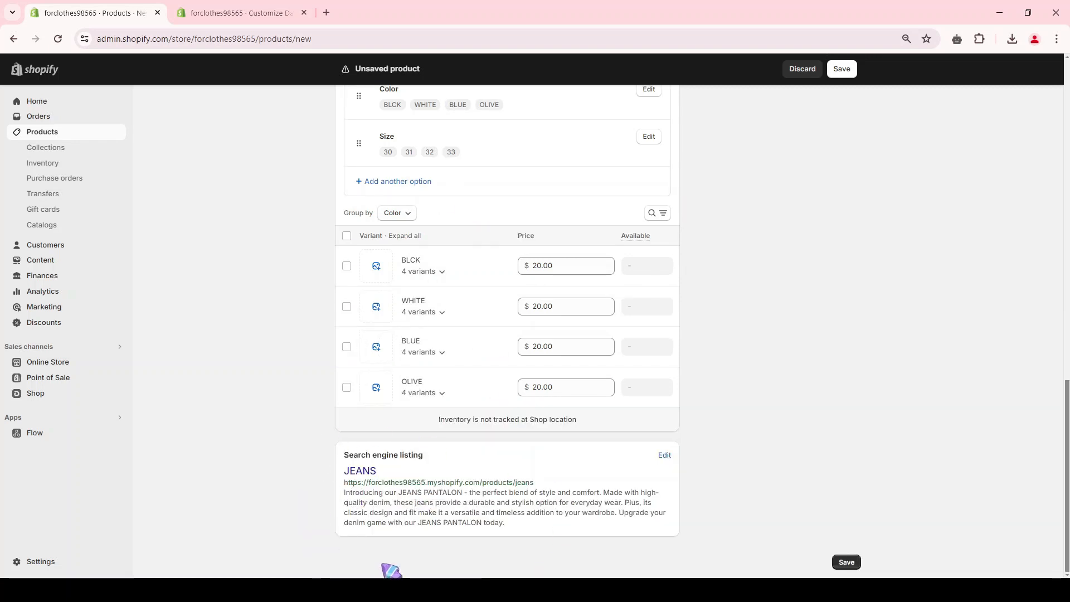
Open the product's search engine listing for editing and save the JEANS product.
left_click_drag(344, 457, 430, 454)
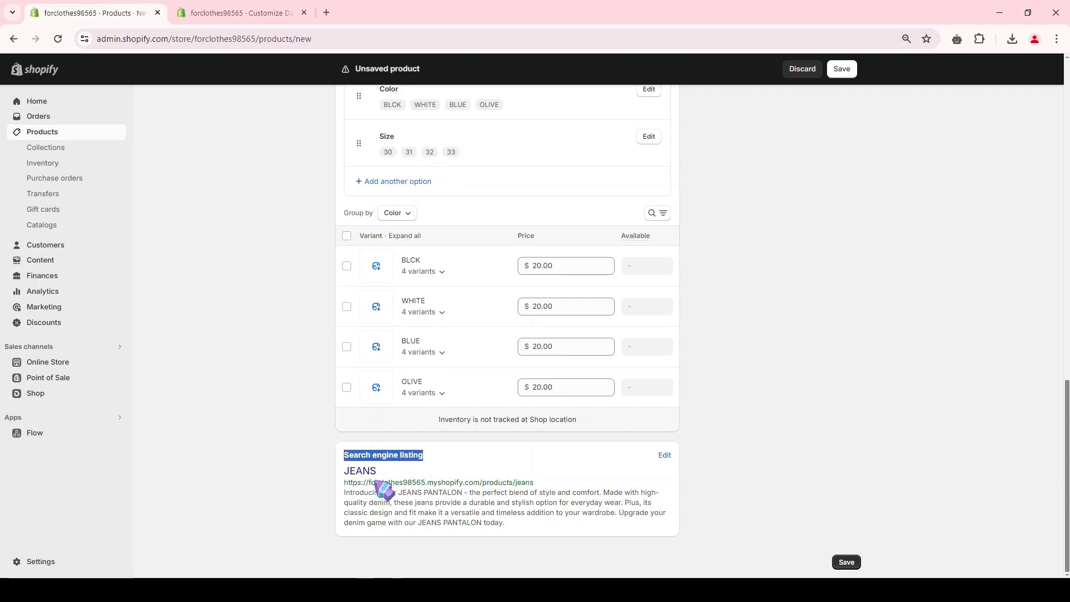
left_click(664, 456)
scroll(642, 469, "down", 3)
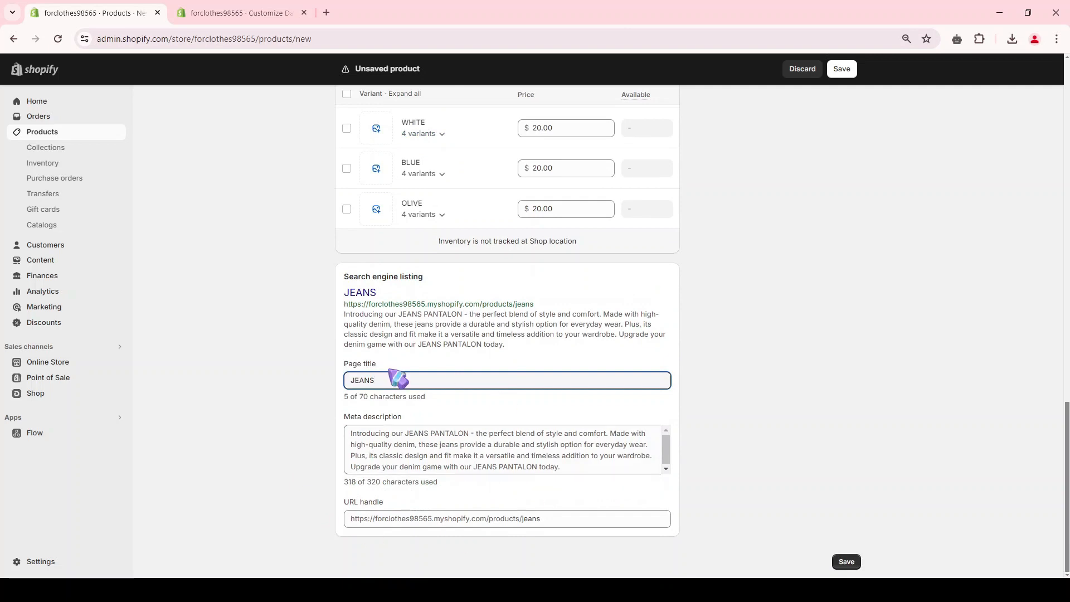
left_click(846, 562)
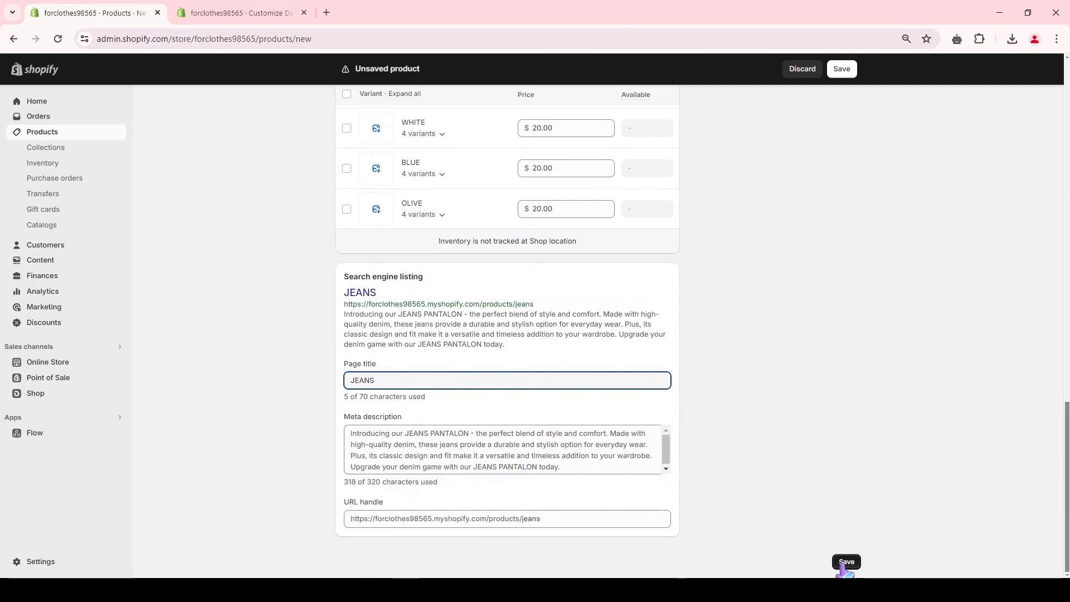
Preview the saved JEANS product in the online store and examine its images, variant choices, description and announcement bar.
scroll(358, 262, "down", 9)
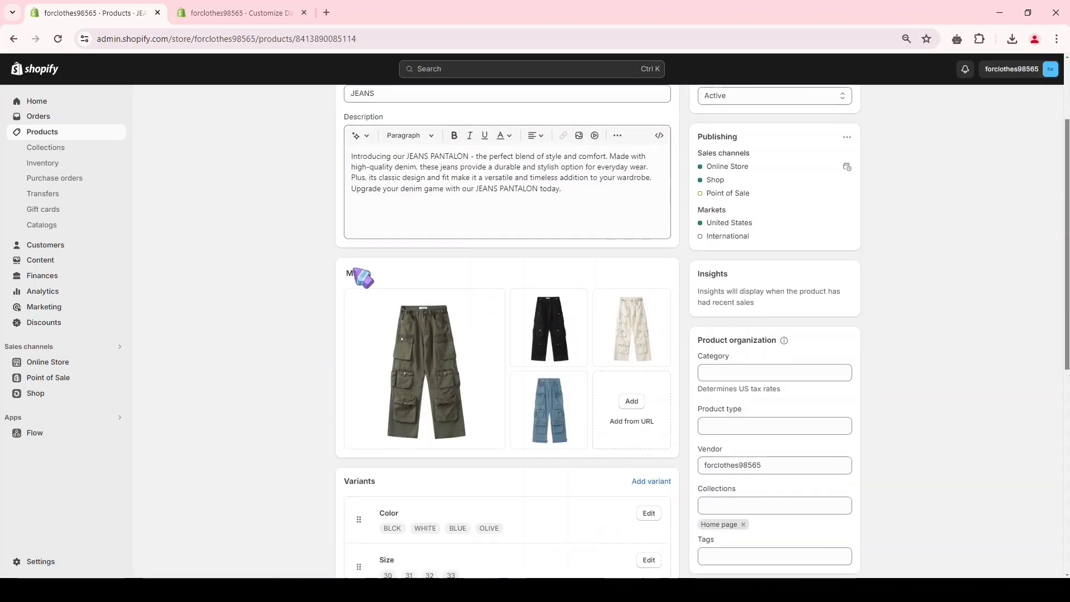
scroll(382, 275, "up", 15)
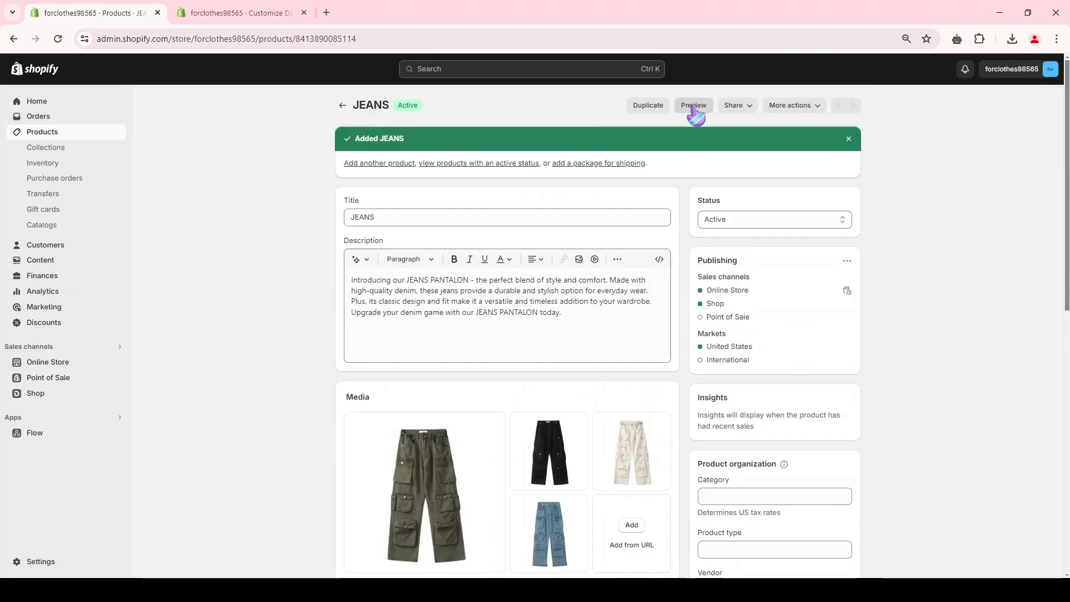
left_click(693, 106)
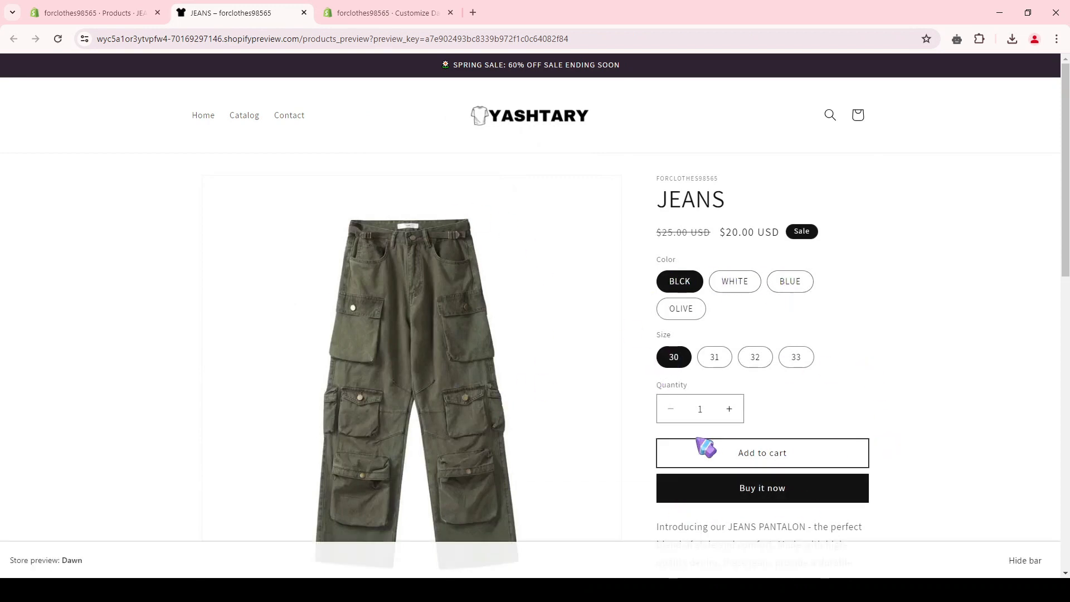
scroll(347, 255, "down", 3)
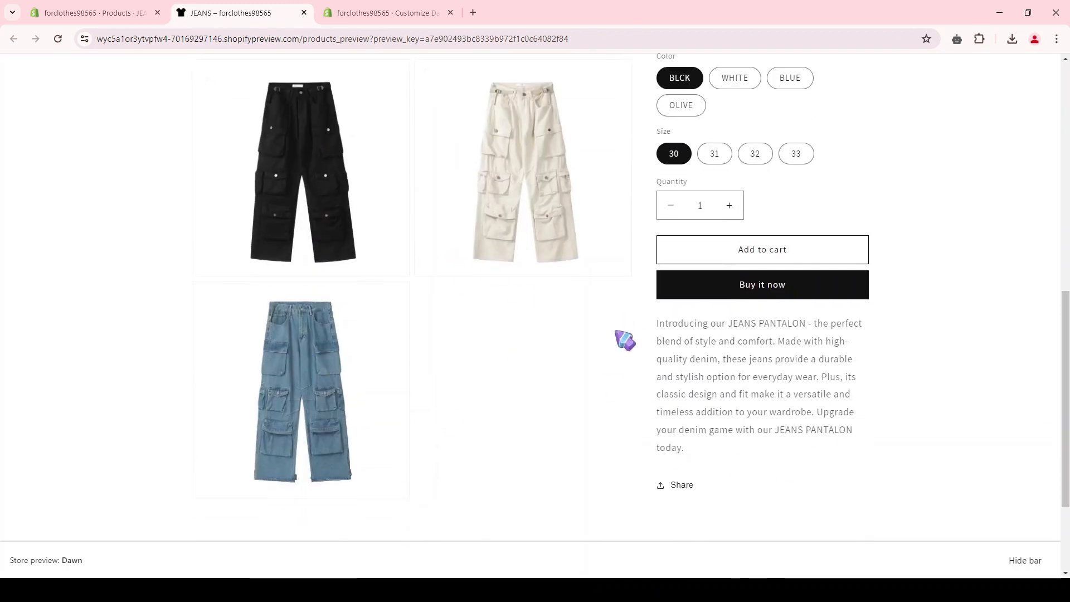
scroll(624, 340, "up", 3)
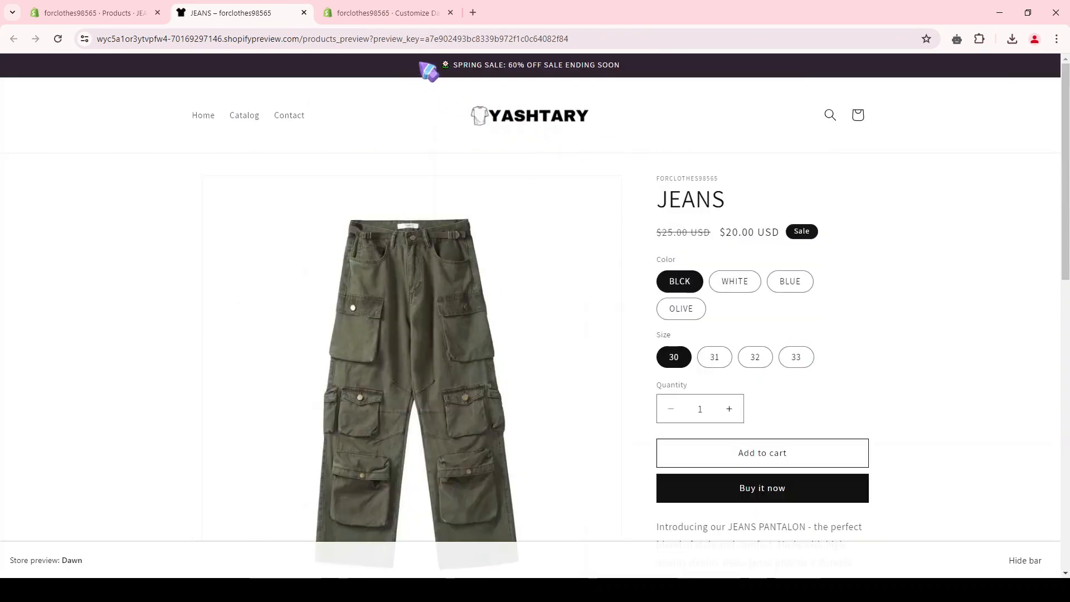
left_click_drag(597, 62, 635, 61)
left_click(636, 61)
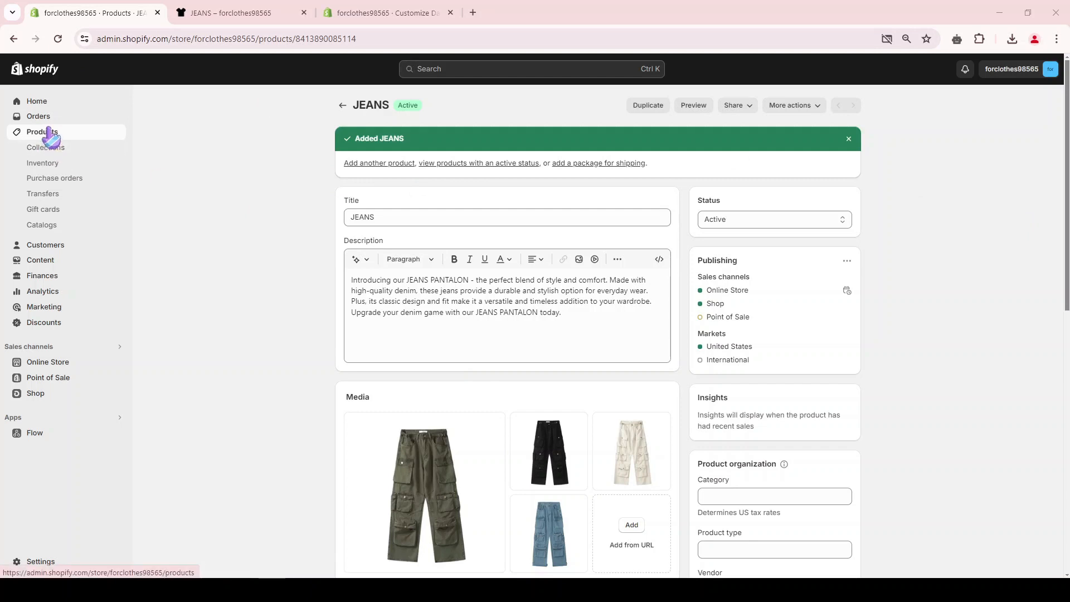
Create a manual collection titled MENS with the photo of a man in a denim jacket as its image, and save it.
left_click(49, 134)
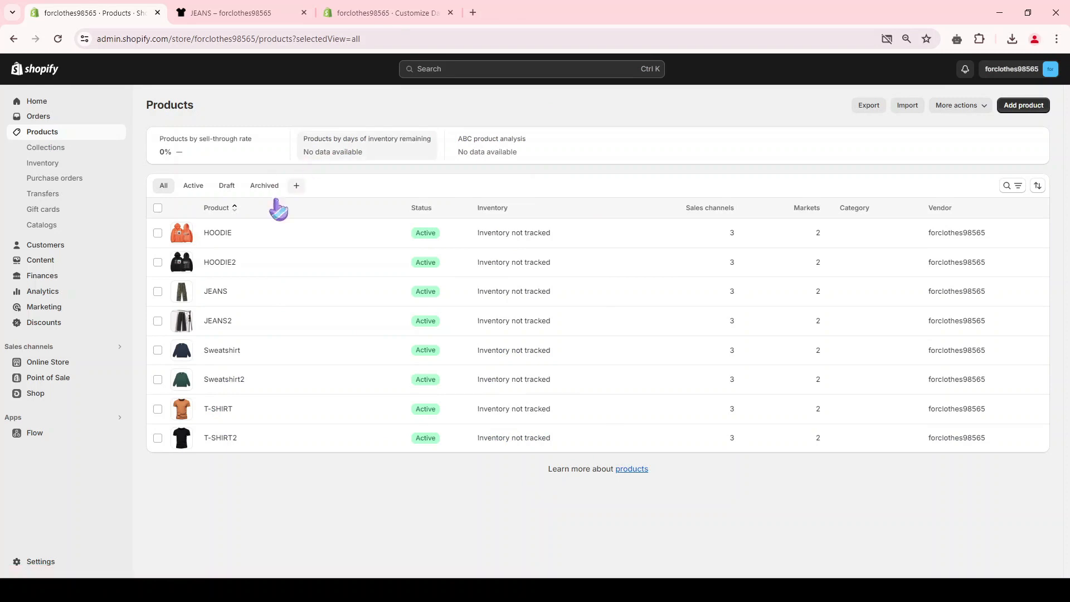
left_click(73, 151)
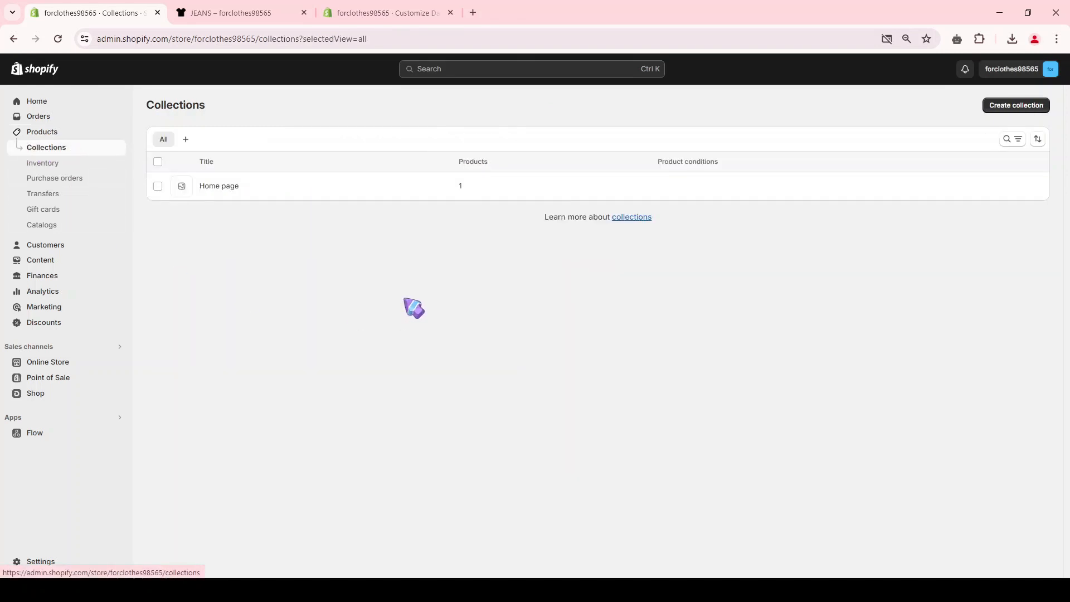
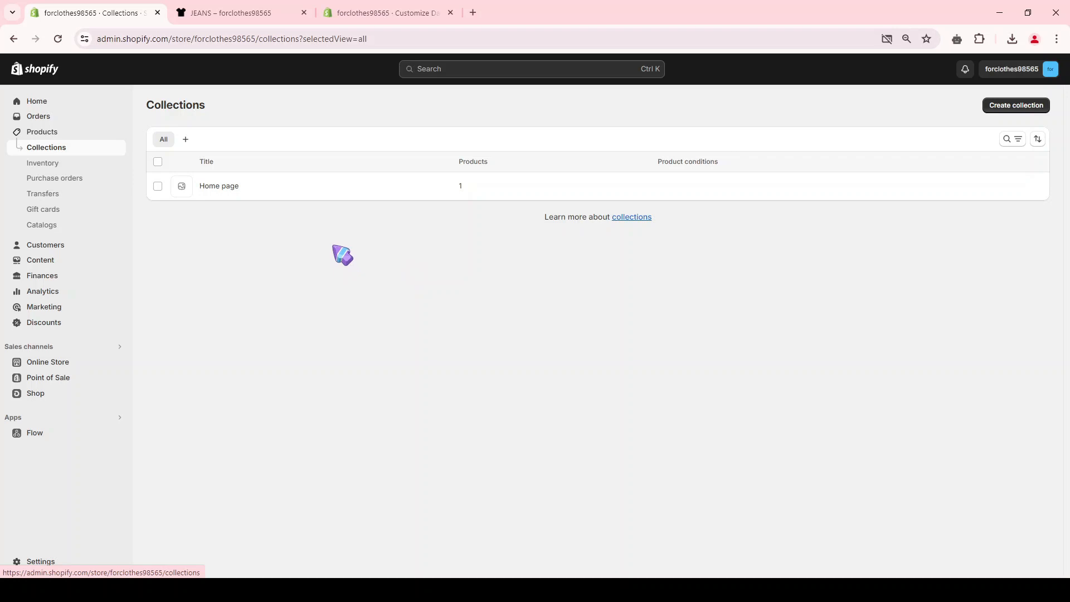
left_click(1005, 109)
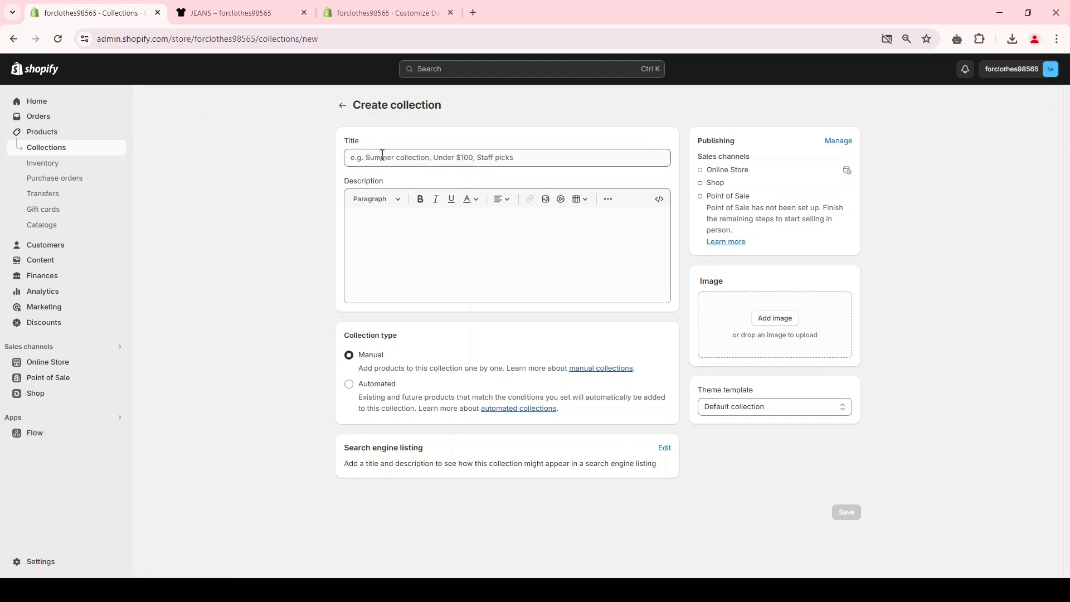
left_click(446, 159)
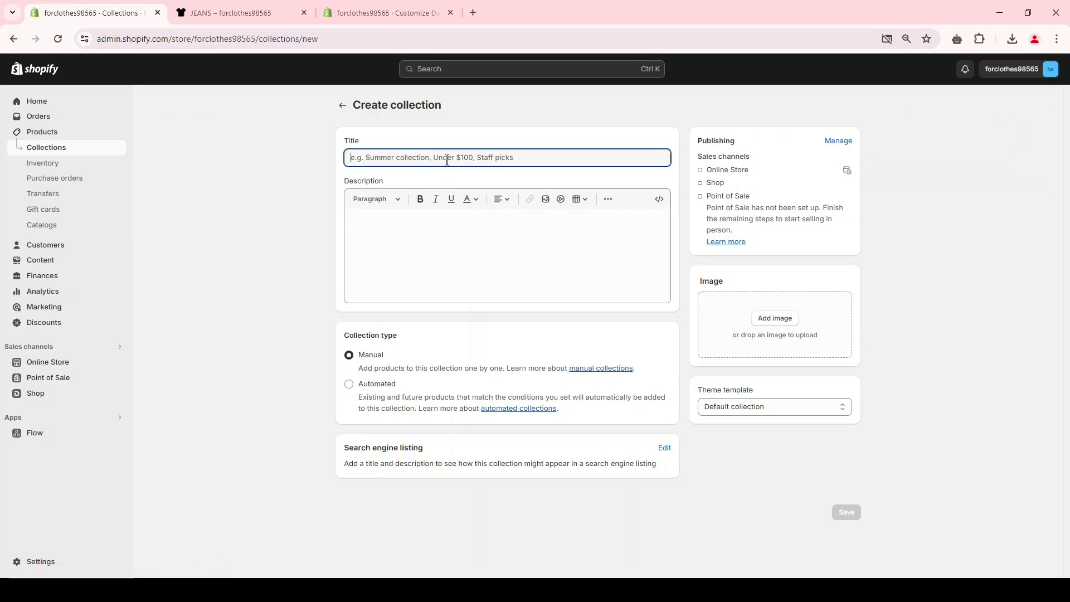
type("MENS")
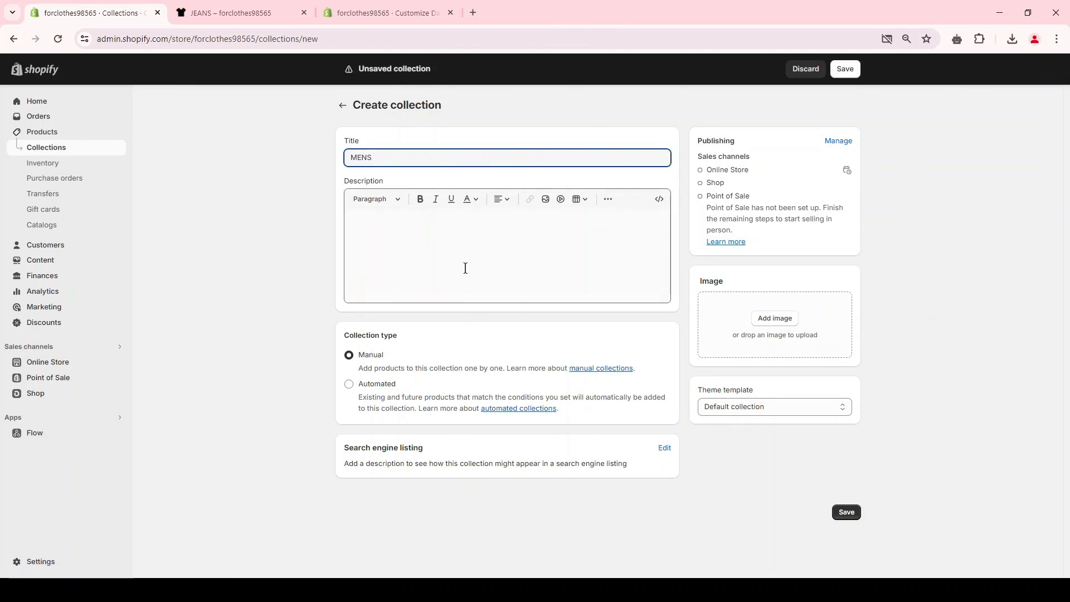
left_click(782, 323)
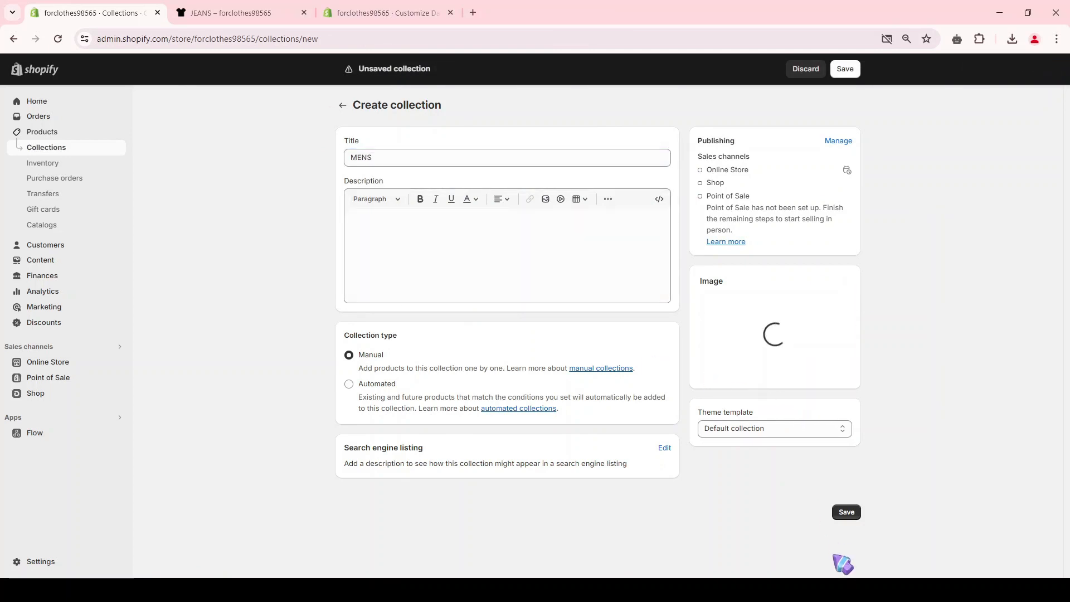
left_click(845, 537)
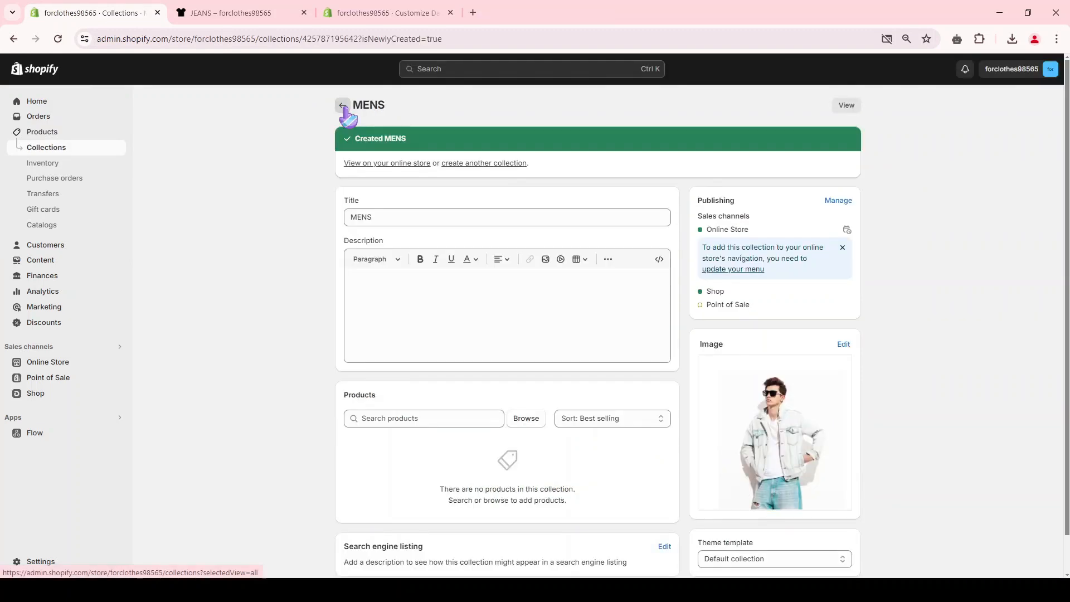
Create two more collections, WOMENS and NEW ARRIVALS, each with its own image.
left_click(342, 106)
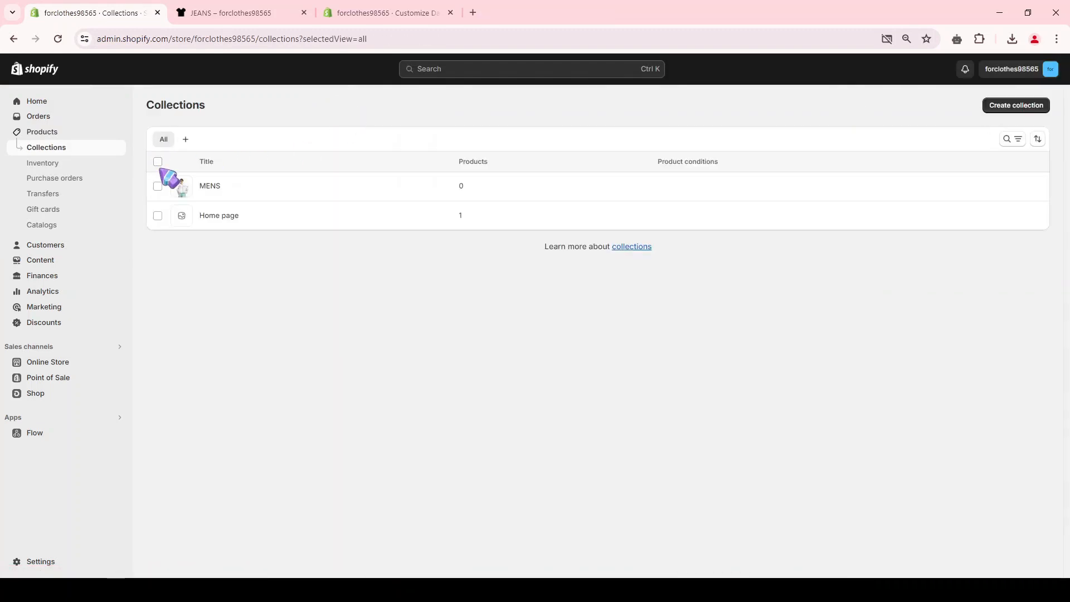
left_click(1007, 109)
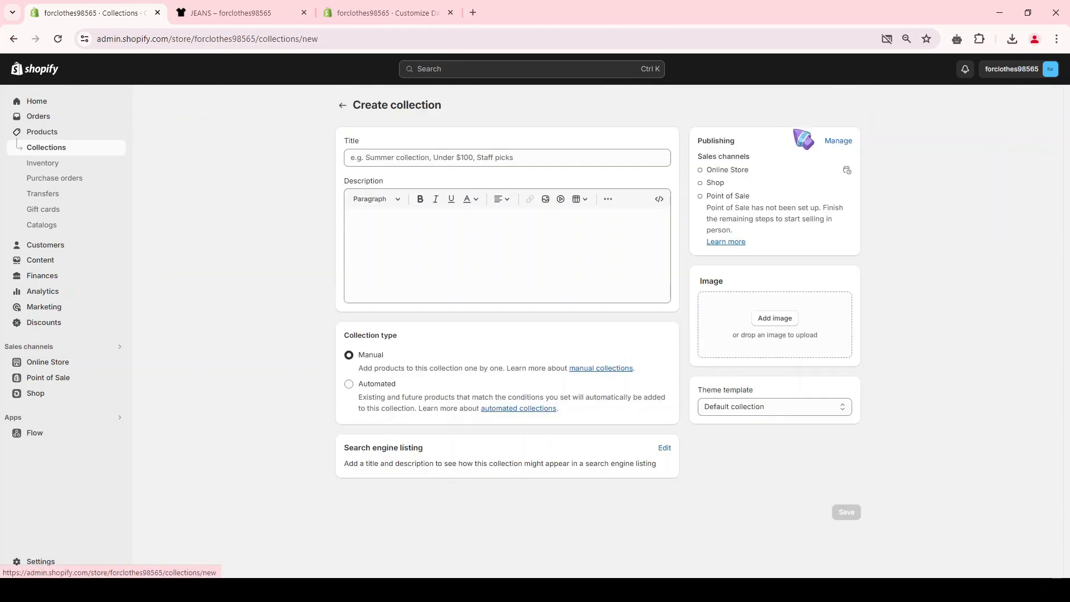
left_click(447, 151)
type("N")
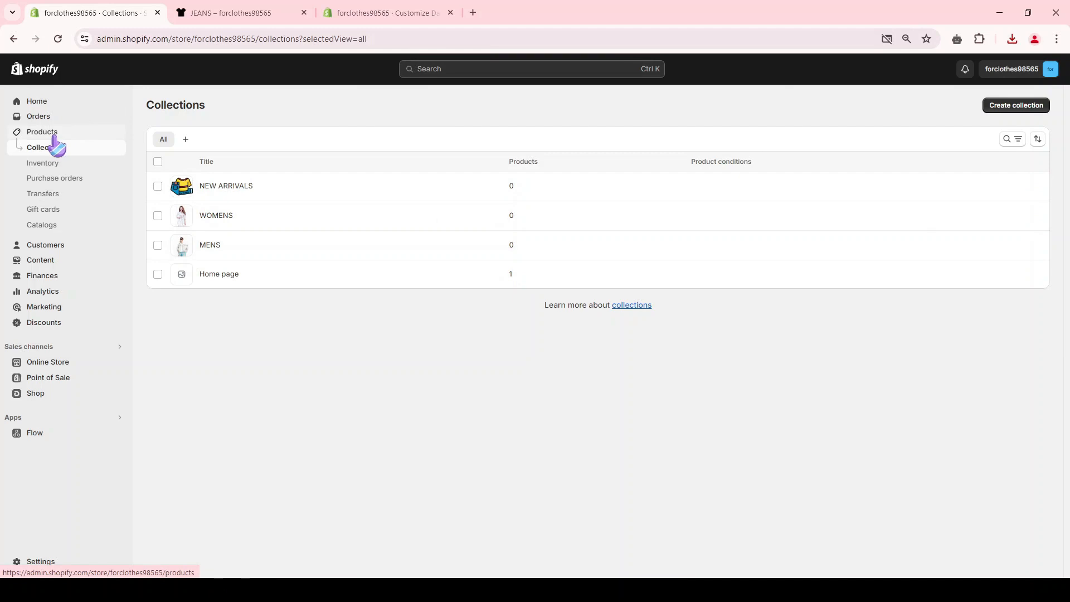
Add the HOODIE, HOODIE2, T-SHIRT and T-SHIRT2 products to the MENS collection.
left_click(54, 136)
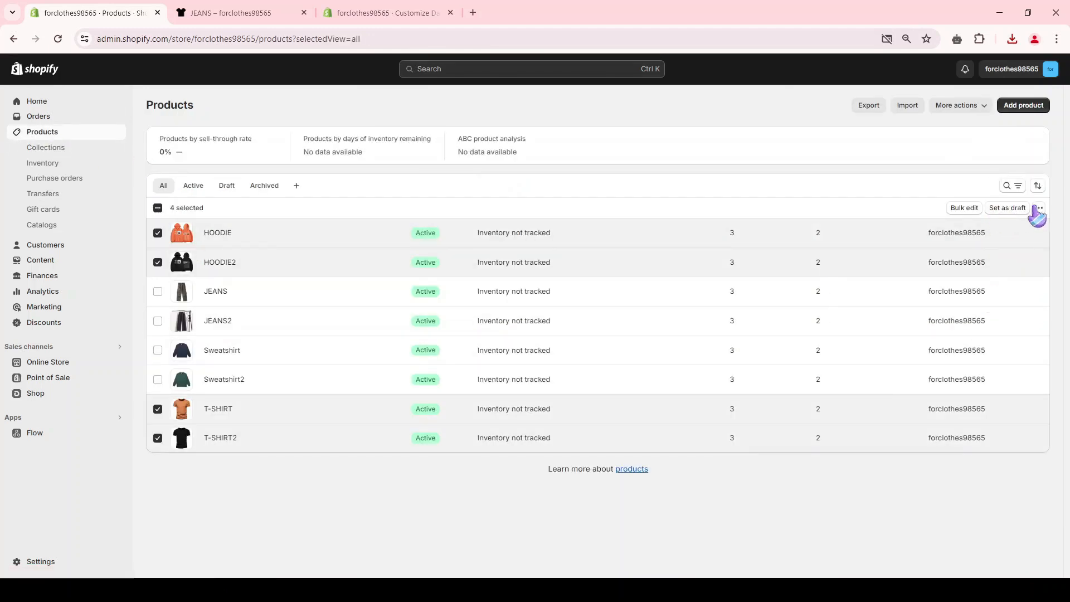
left_click(1038, 208)
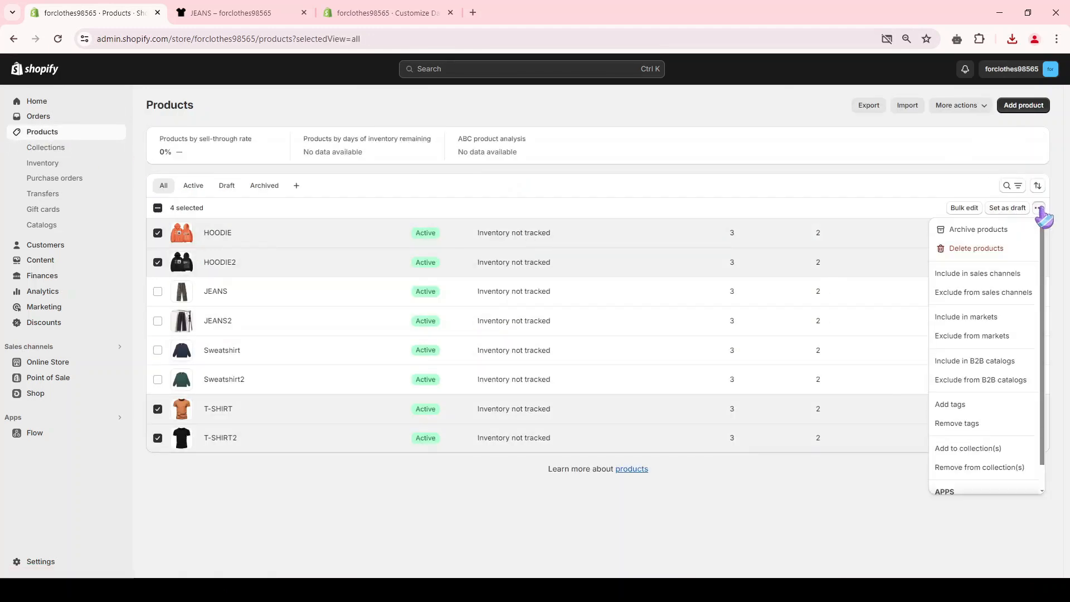
left_click(959, 449)
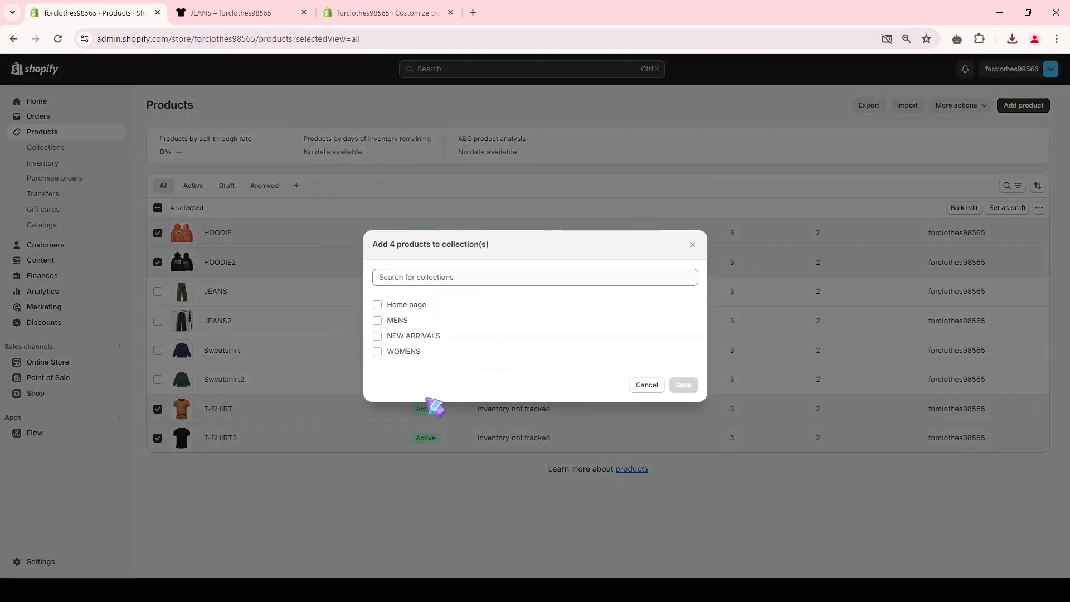
left_click(411, 320)
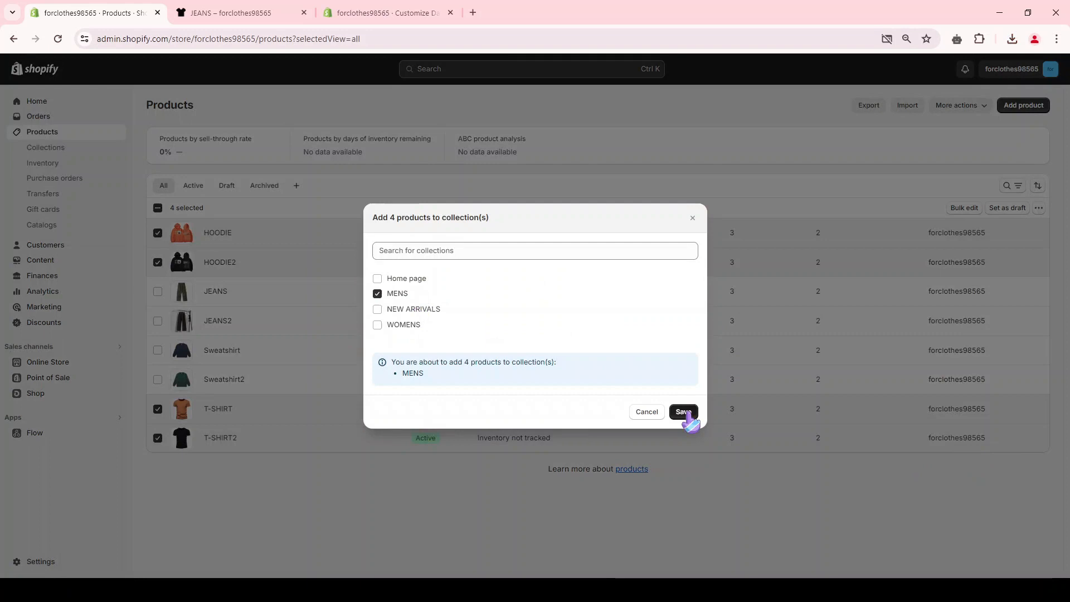
left_click(686, 412)
Add the JEANS, JEANS2, Sweatshirt and Sweatshirt2 products to the WOMENS collection.
left_click(158, 291)
left_click(158, 321)
left_click(158, 350)
left_click(158, 379)
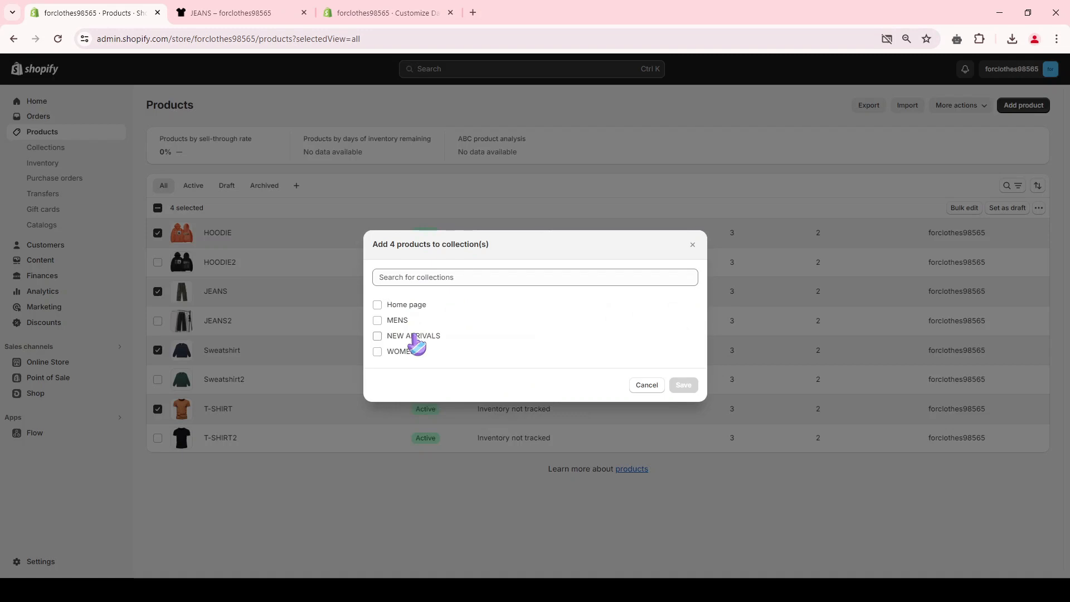
Add HOODIE, JEANS, Sweatshirt and T-SHIRT to the NEW ARRIVALS collection and check the collections list.
left_click(409, 335)
left_click(684, 413)
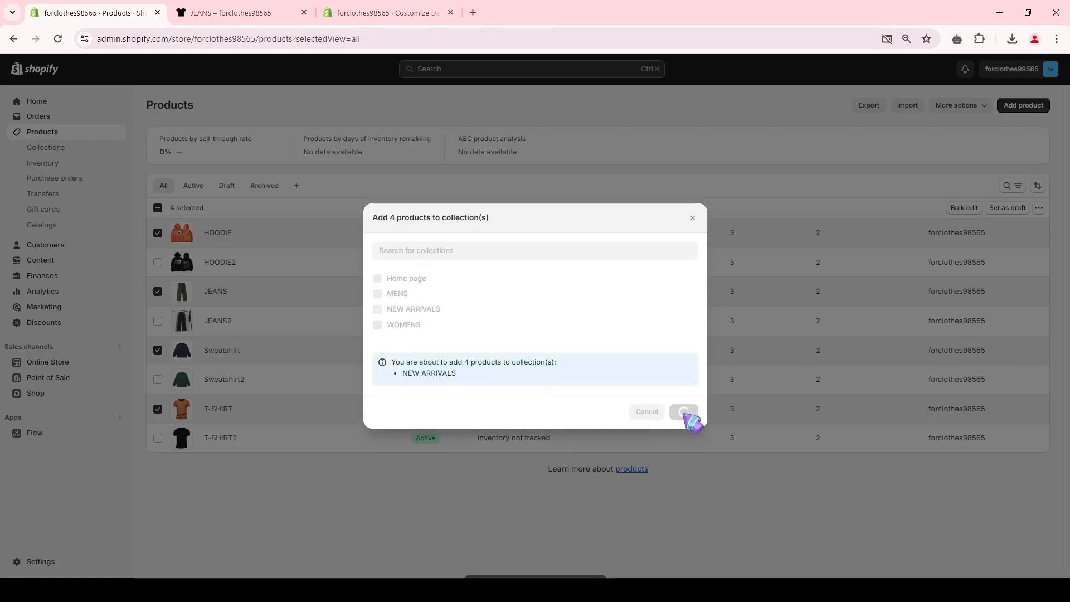
left_click(62, 148)
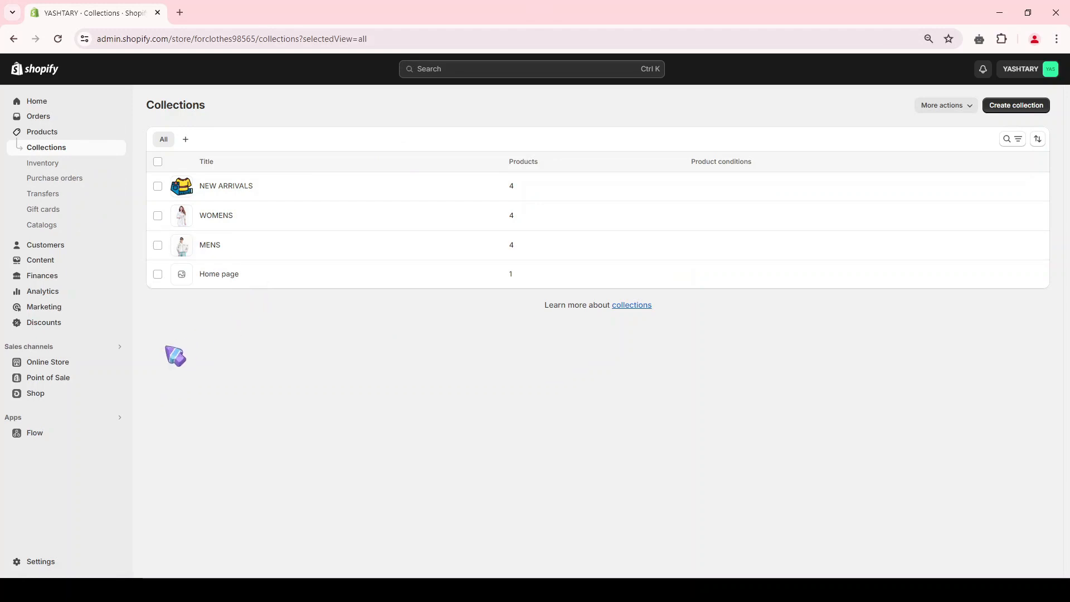
Customize the Dawn home page's featured collection section to show the NEW ARRIVALS collection under the heading NEW ARRIVALS.
left_click(31, 363)
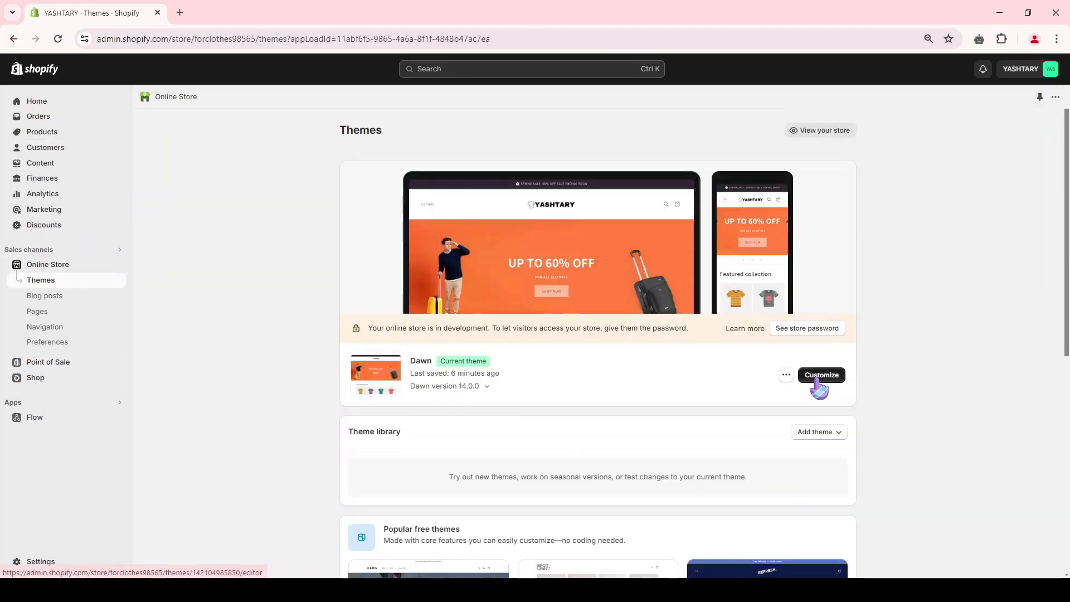
left_click(819, 379)
scroll(256, 229, "down", 5)
left_click(332, 271)
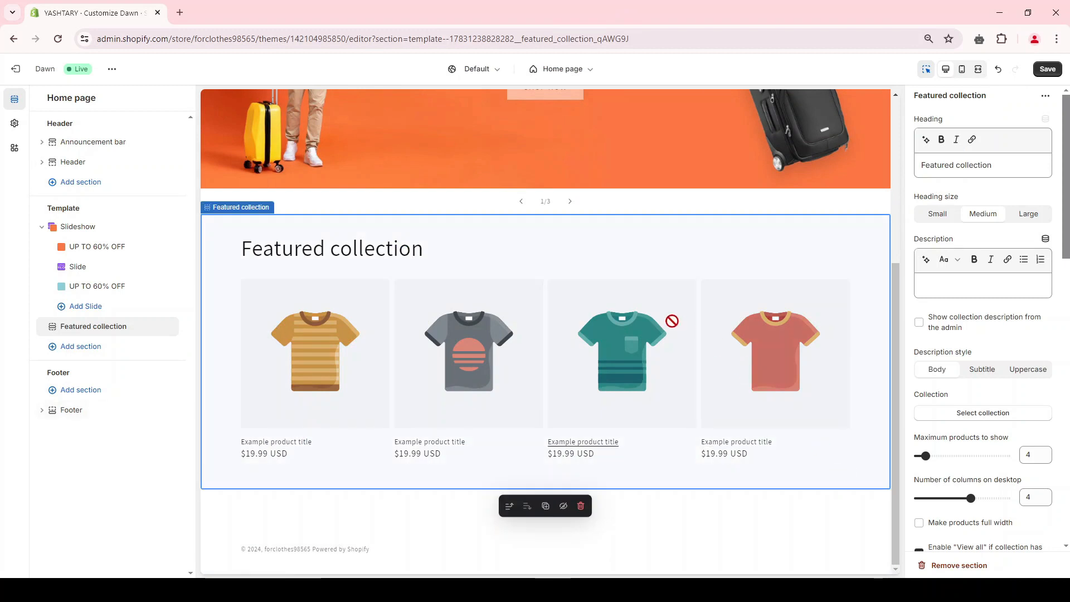
left_click(972, 415)
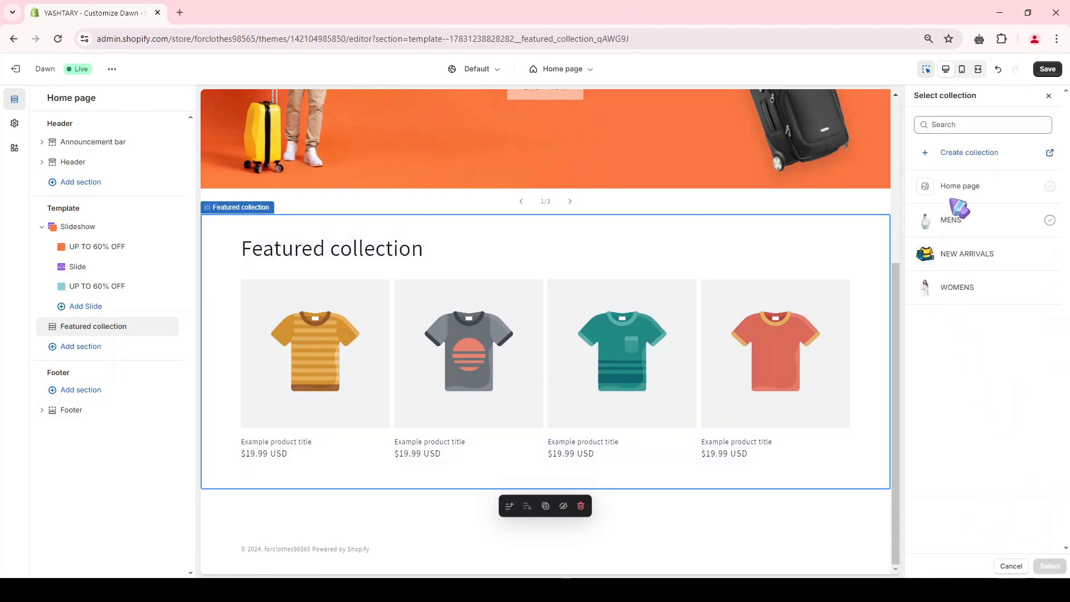
left_click(948, 258)
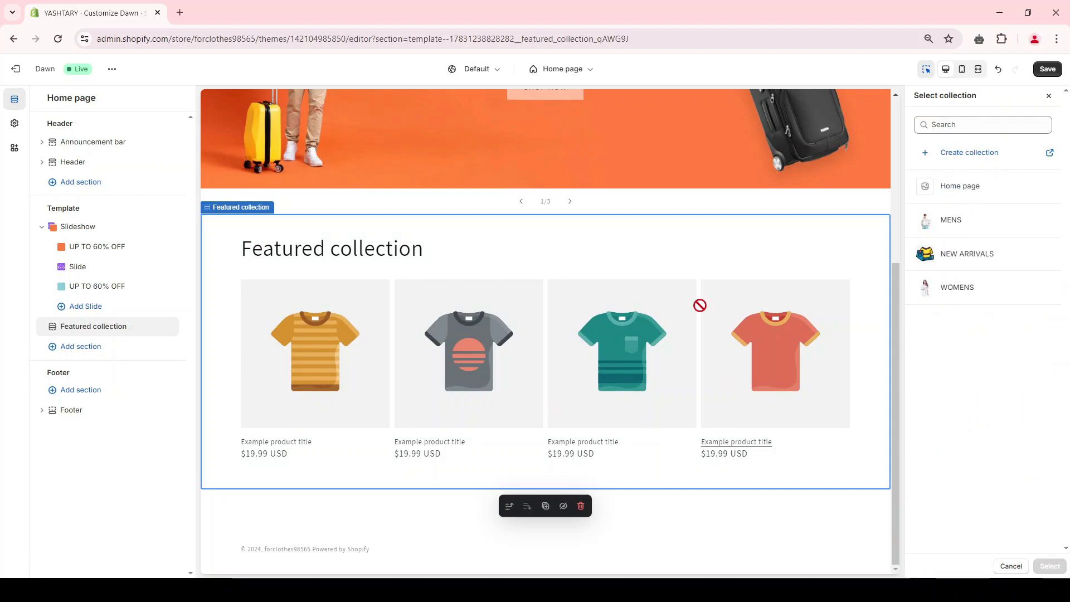
left_click(953, 260)
left_click(1050, 567)
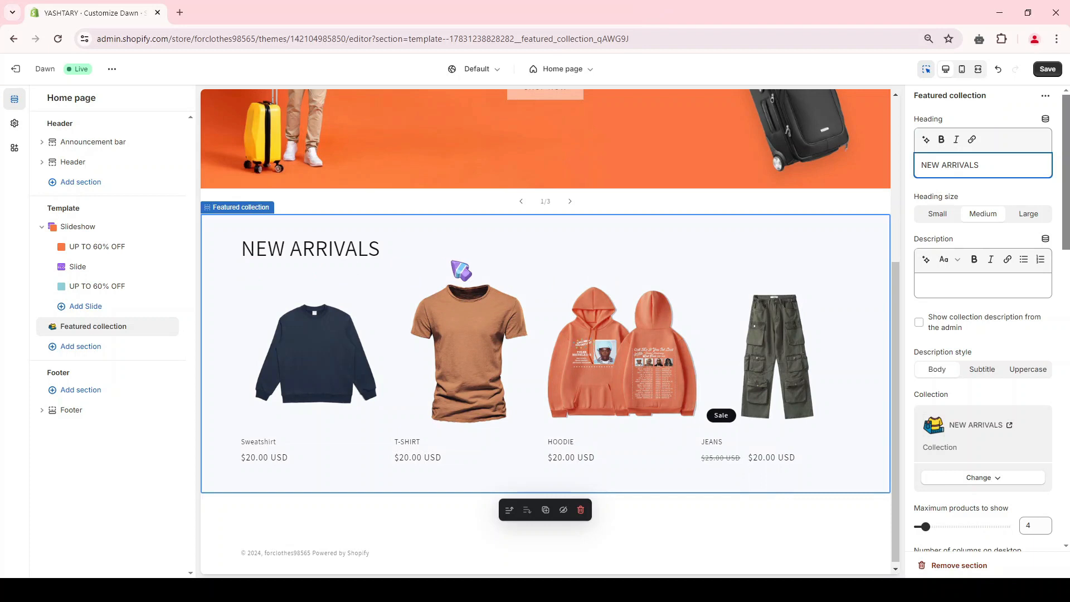
Add a Collection list section below the featured collection with MENS and WOMENS, and delete its third collection block.
left_click(78, 347)
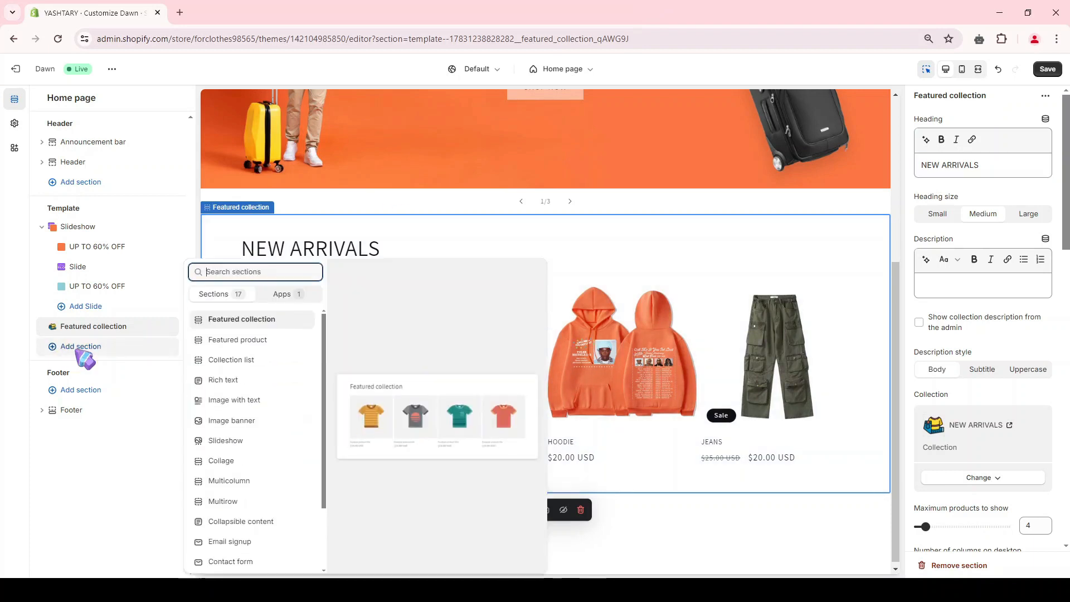
left_click(231, 362)
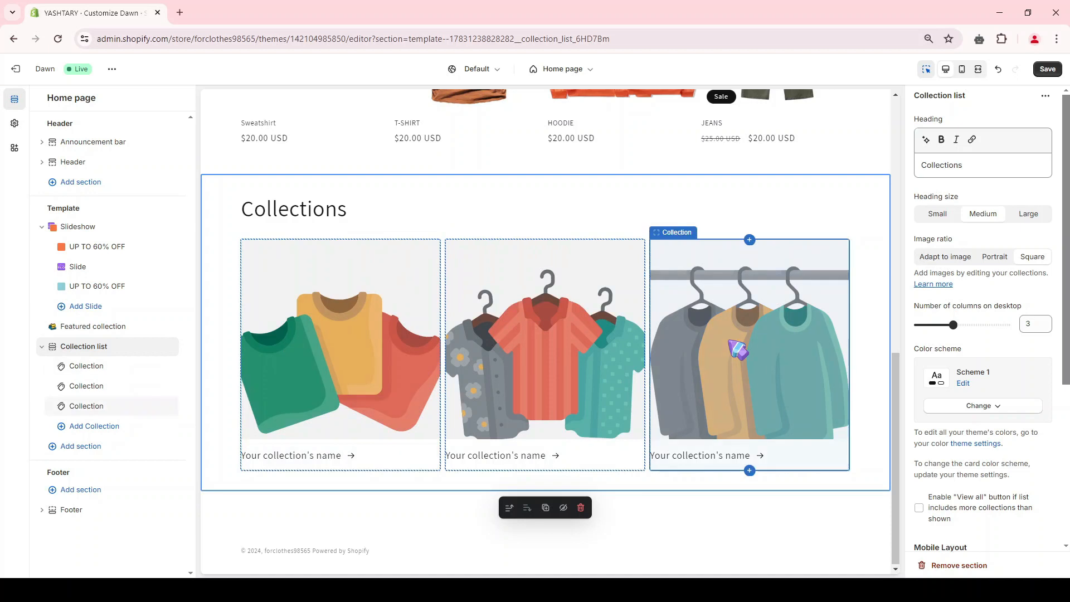
left_click(86, 366)
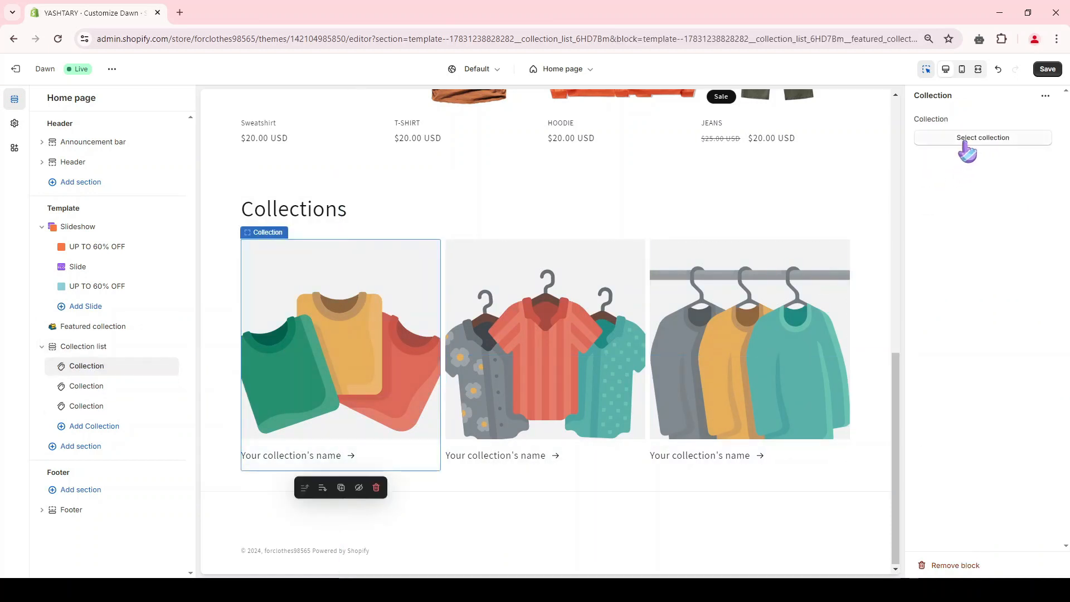
left_click(965, 140)
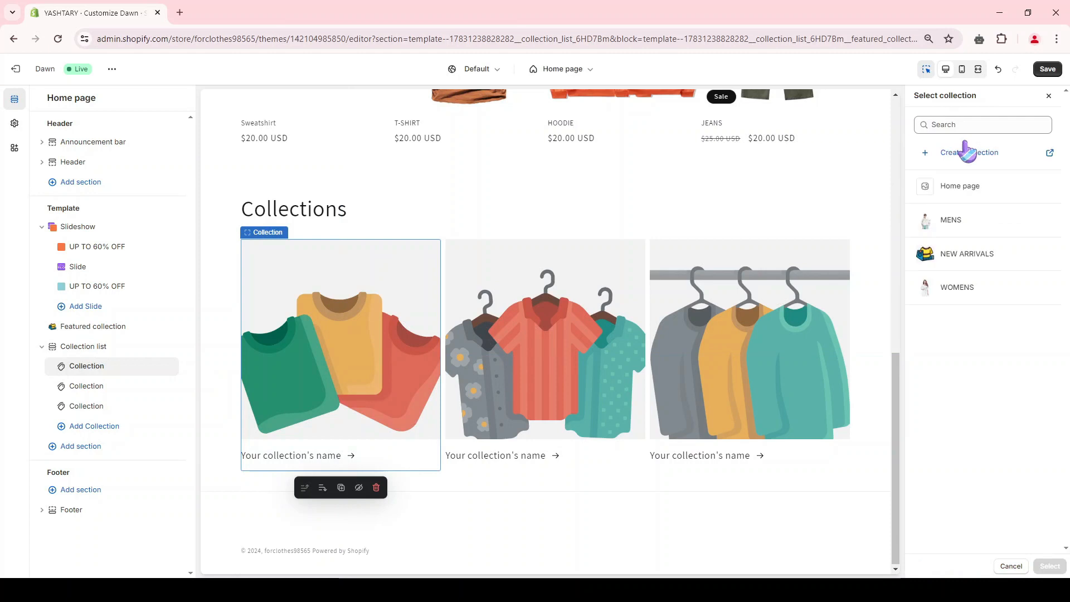
left_click(963, 224)
left_click(1050, 566)
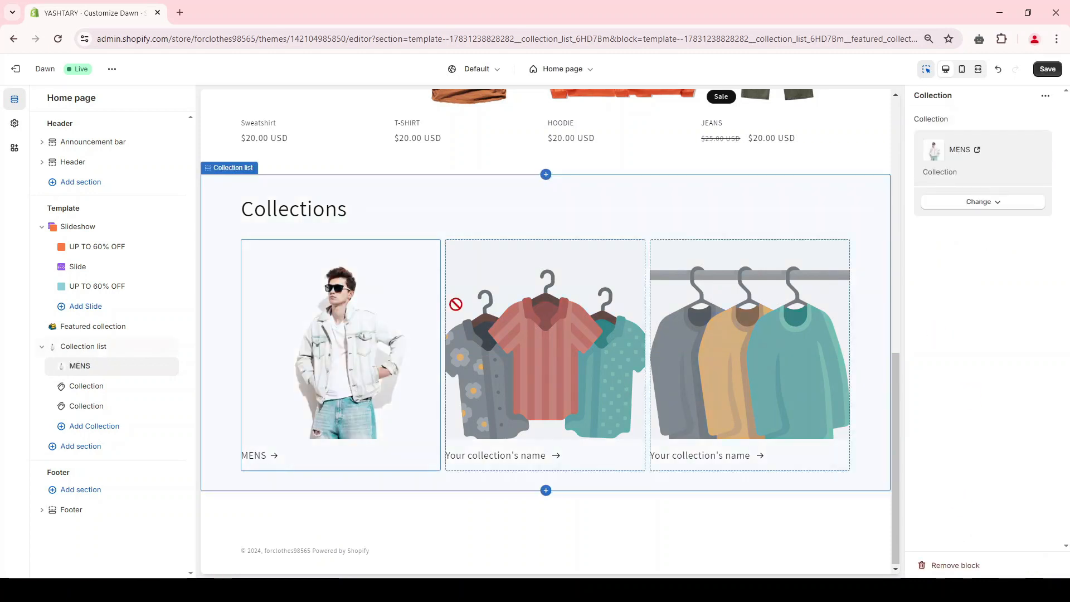
left_click(93, 391)
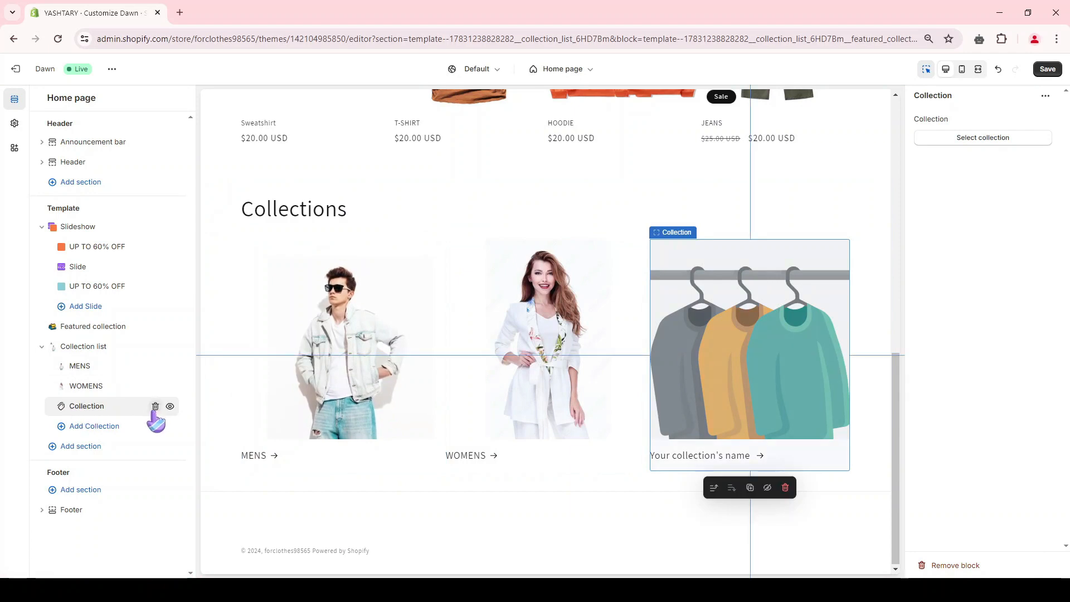
left_click(156, 406)
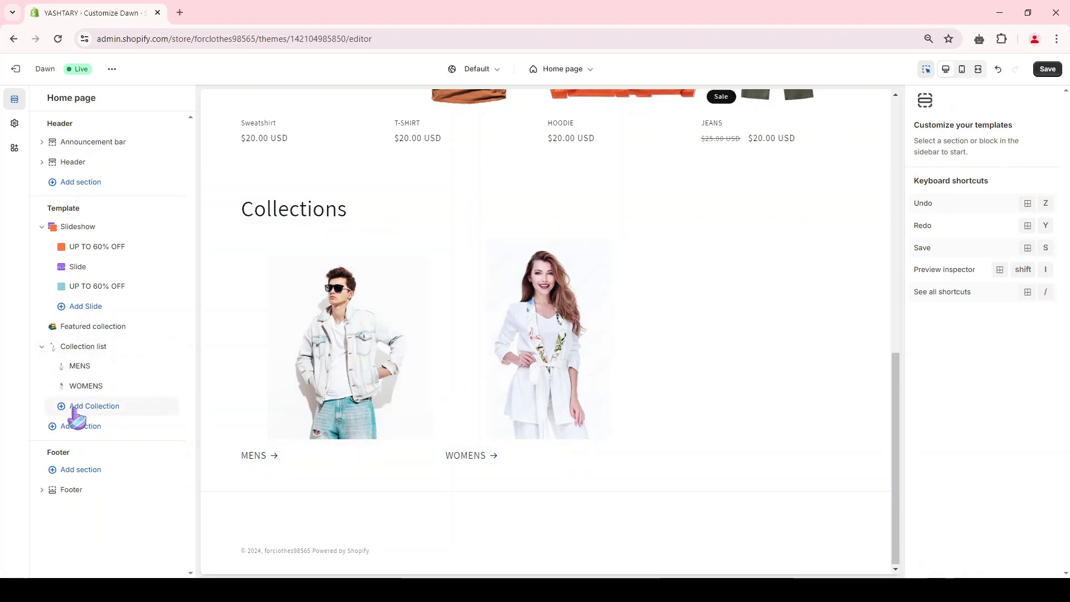
Set the collection list to 2 columns on desktop and change its heading to FIND YOUR STYLE.
left_click(124, 349)
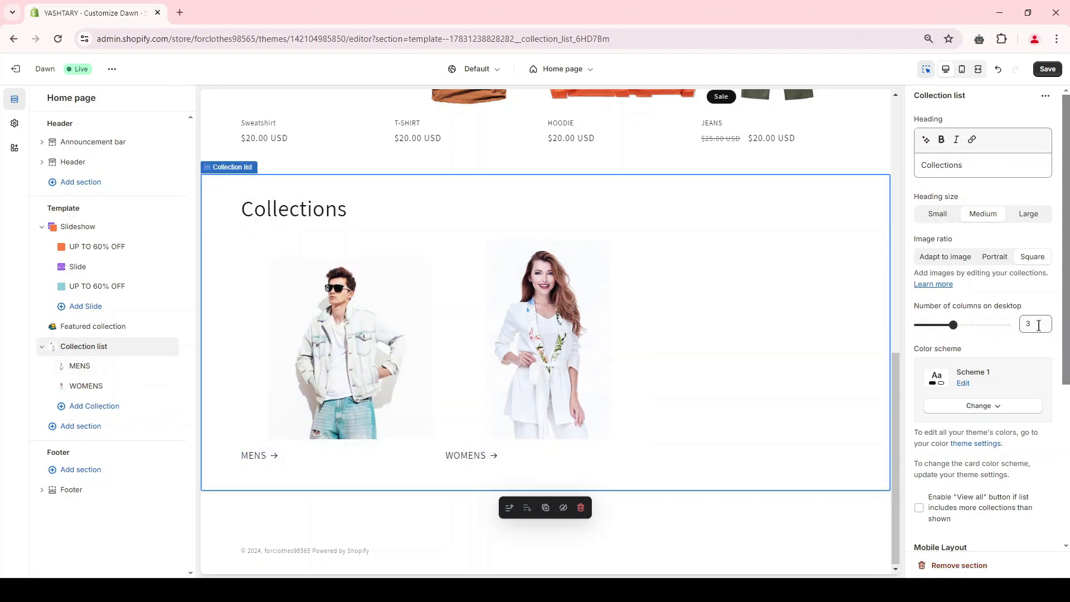
key("BackSpace")
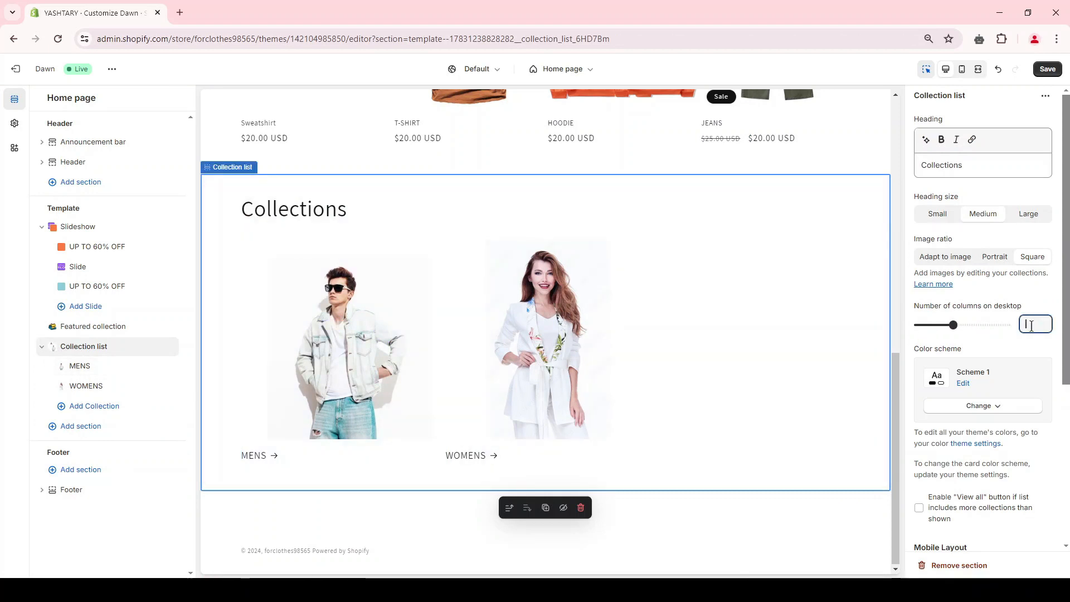
type("2")
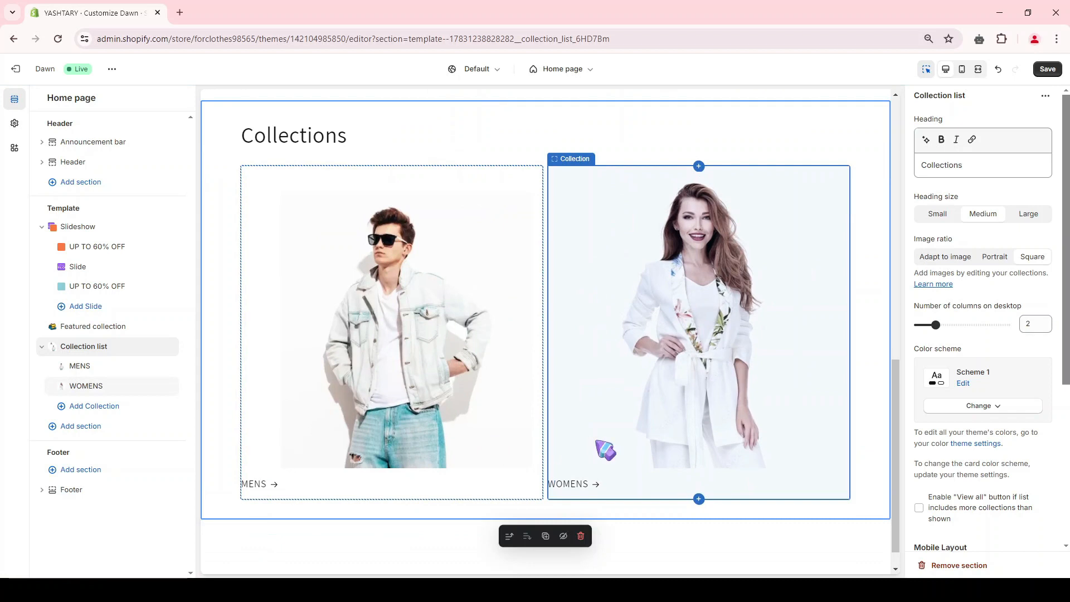
scroll(657, 215, "up", 1)
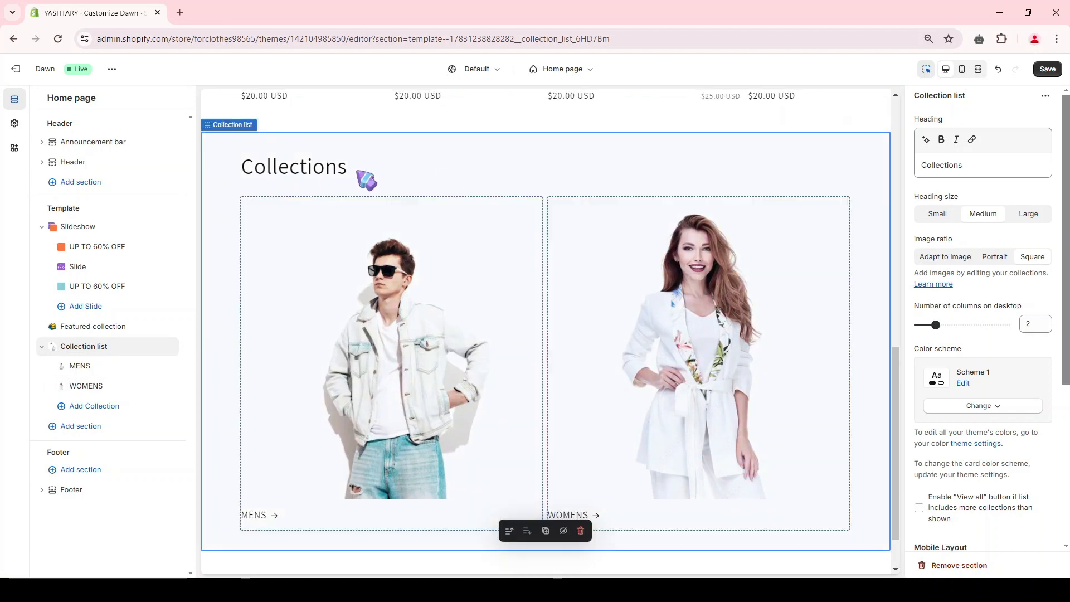
double_click(947, 166)
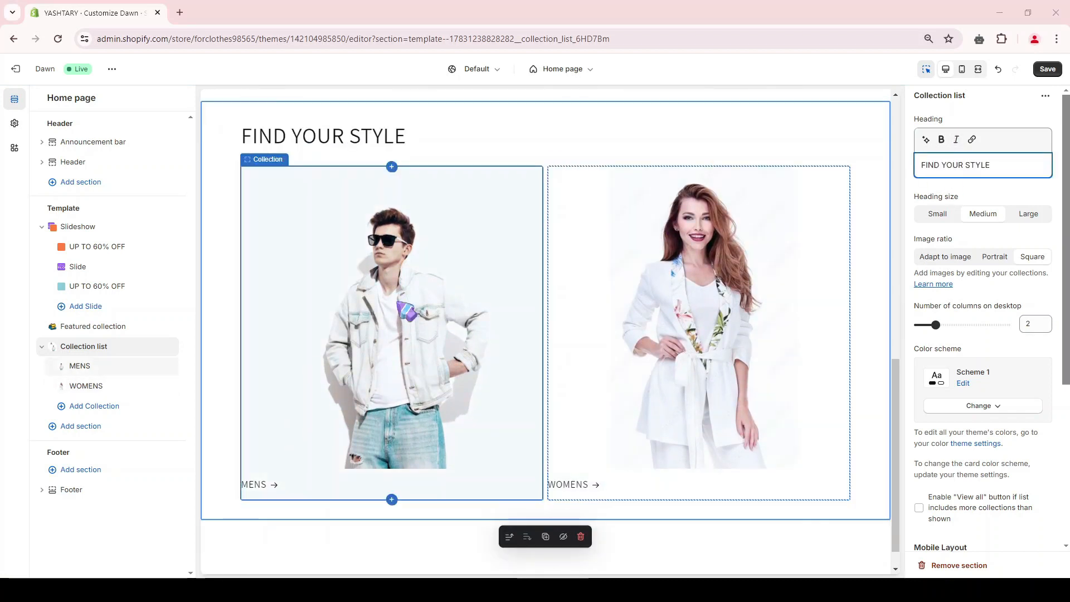
Preview the MENS collection page from the collection list and return to the home page template.
left_click(332, 289)
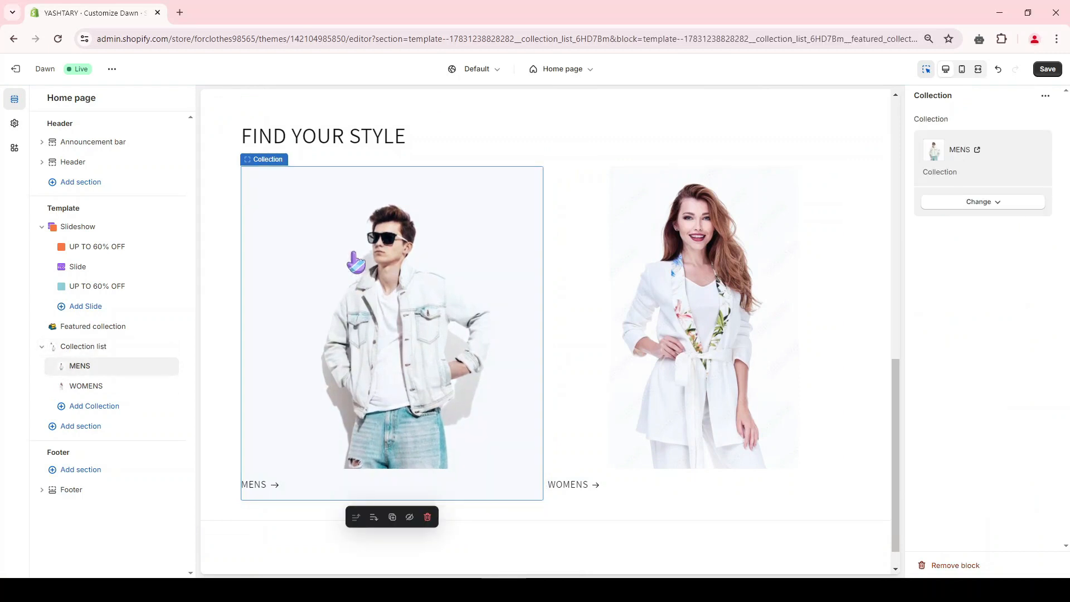
left_click(379, 286)
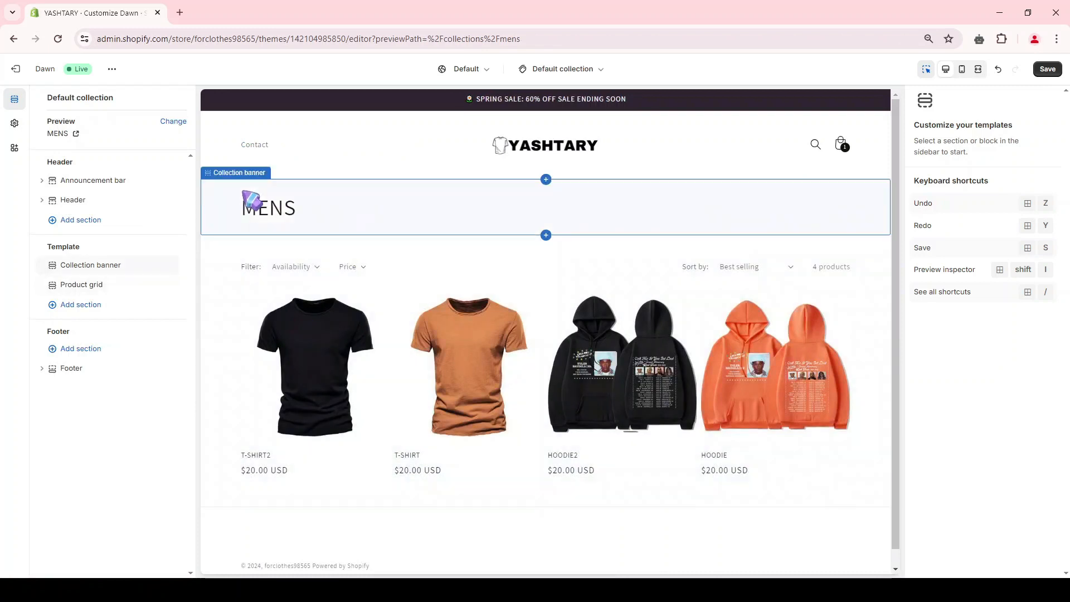
left_click(546, 69)
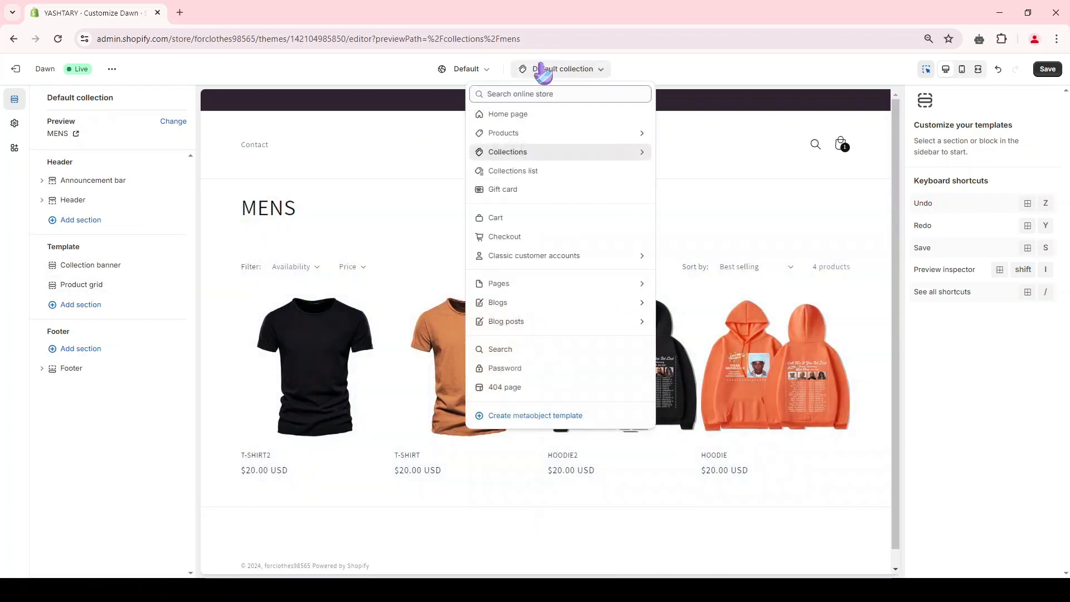
left_click(530, 115)
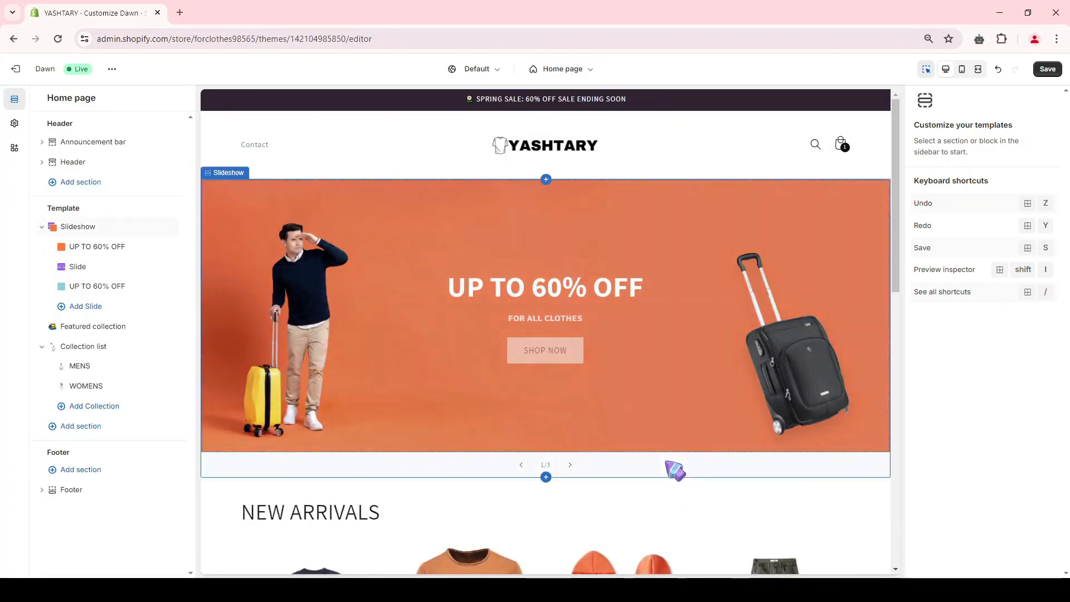
Review the home page layout from the slideshow to the collection list and browse the section types that can be added.
scroll(600, 406, "down", 12)
scroll(599, 406, "up", 12)
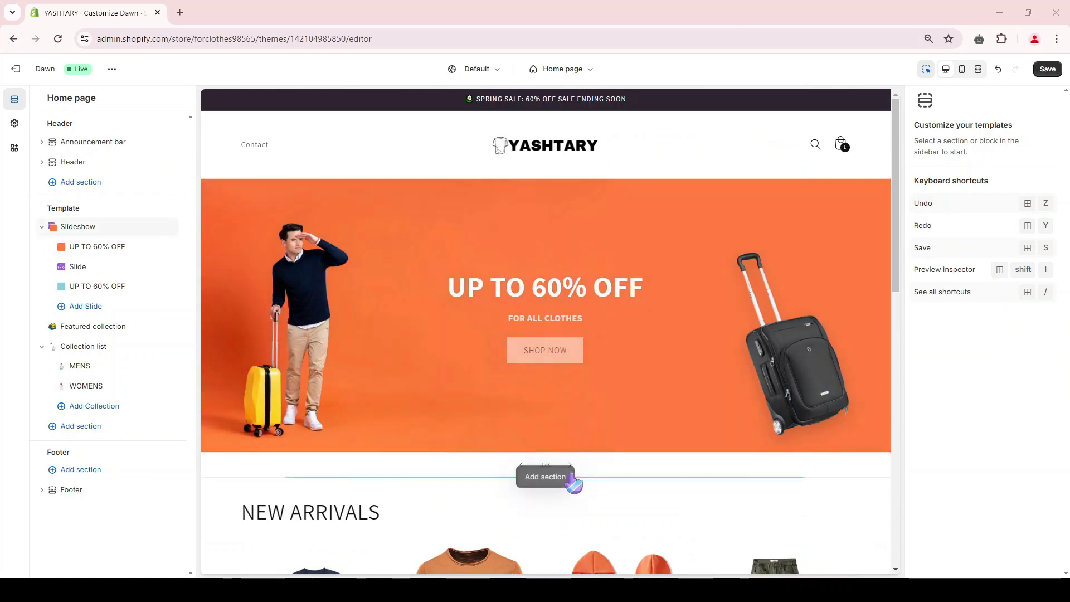
left_click(578, 475)
scroll(555, 299, "down", 4)
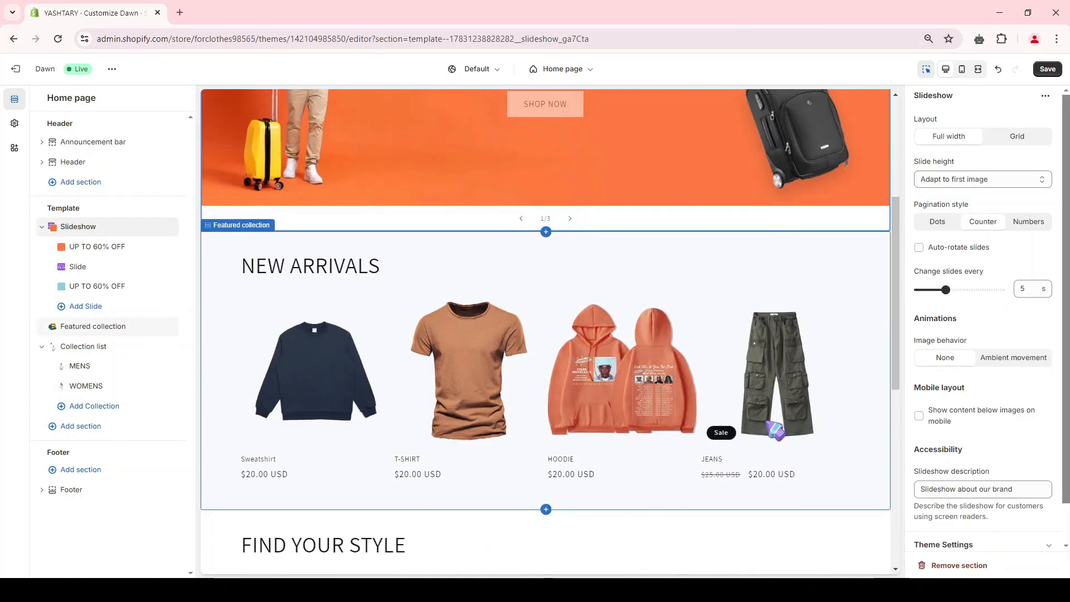
scroll(802, 433, "down", 8)
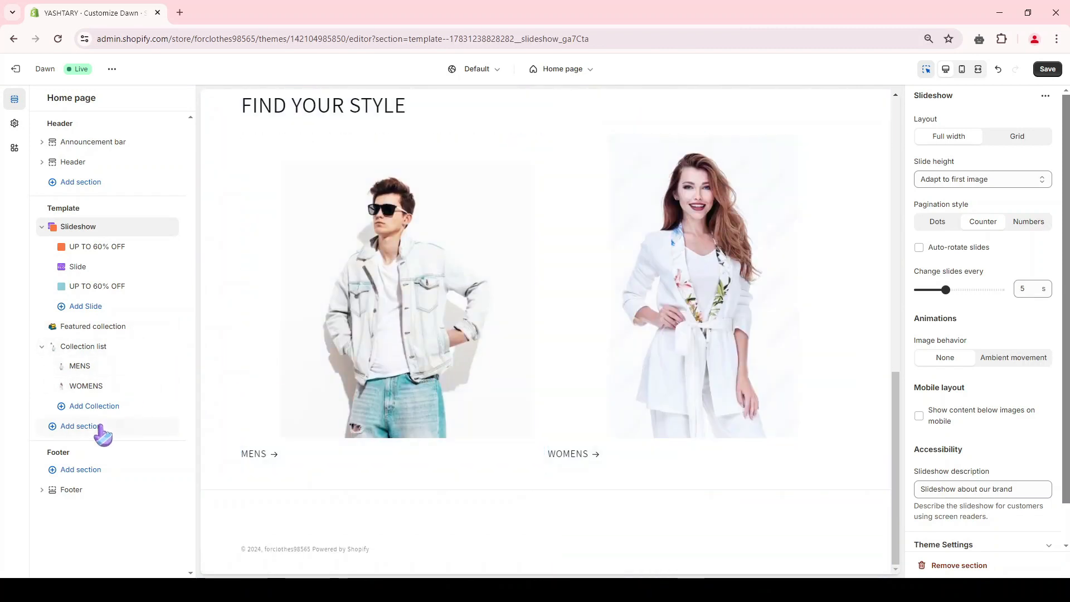
left_click(76, 427)
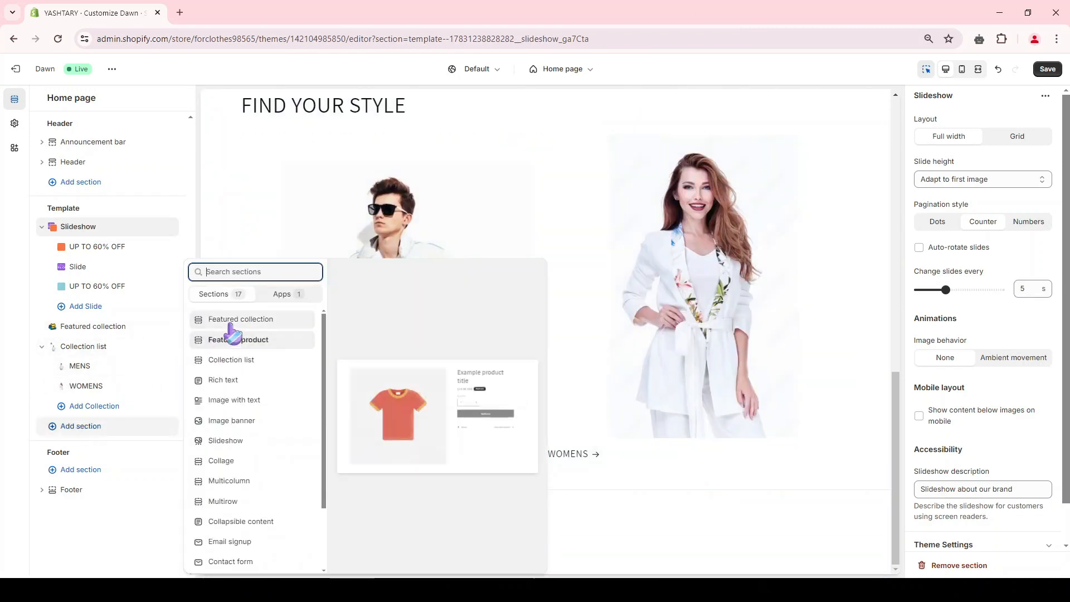
scroll(249, 458, "down", 3)
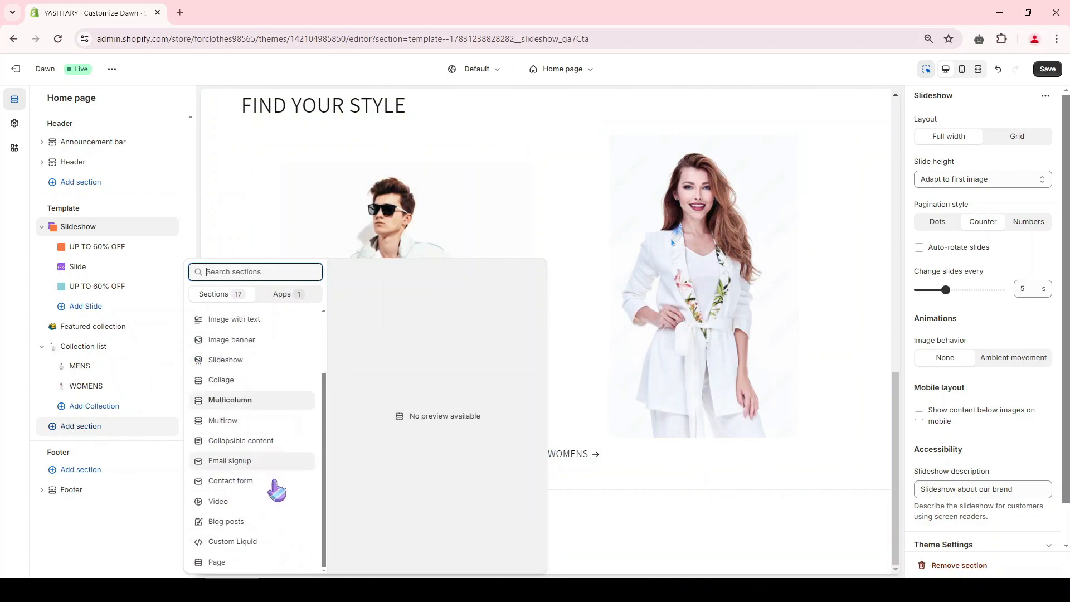
scroll(271, 369, "up", 1)
scroll(271, 369, "up", 1)
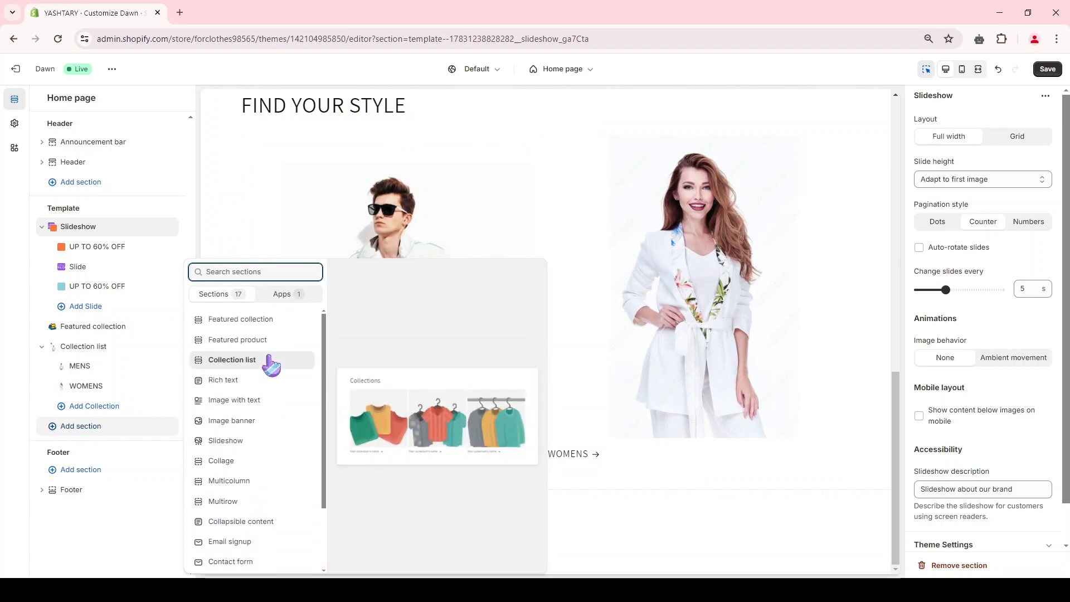
left_click(613, 351)
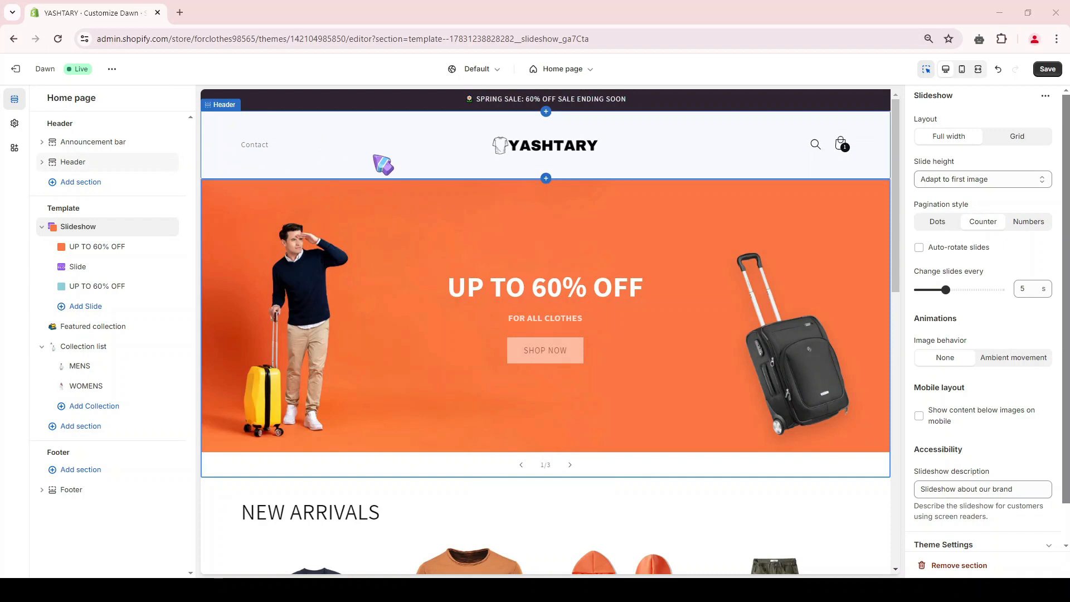
Save the home page changes, exit the theme editor and open the store's Main menu for editing.
left_click(1047, 70)
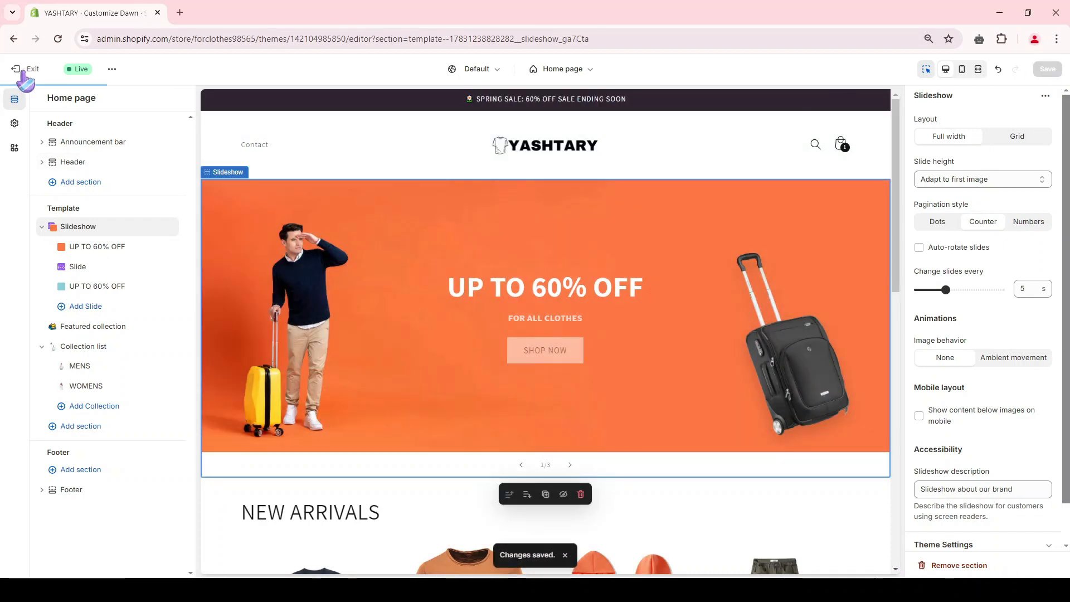
left_click(29, 72)
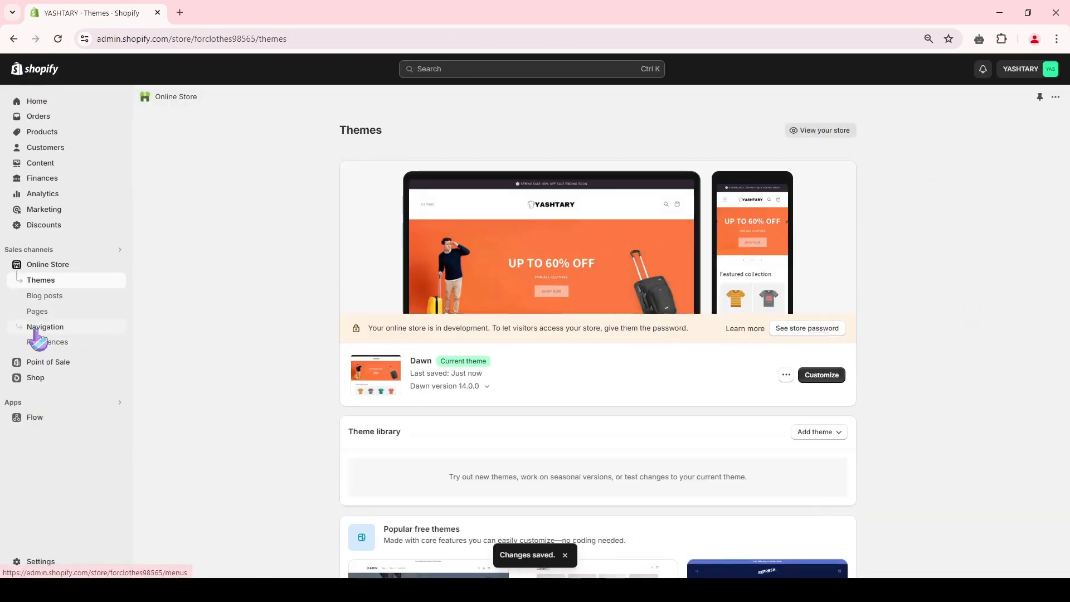
left_click(58, 333)
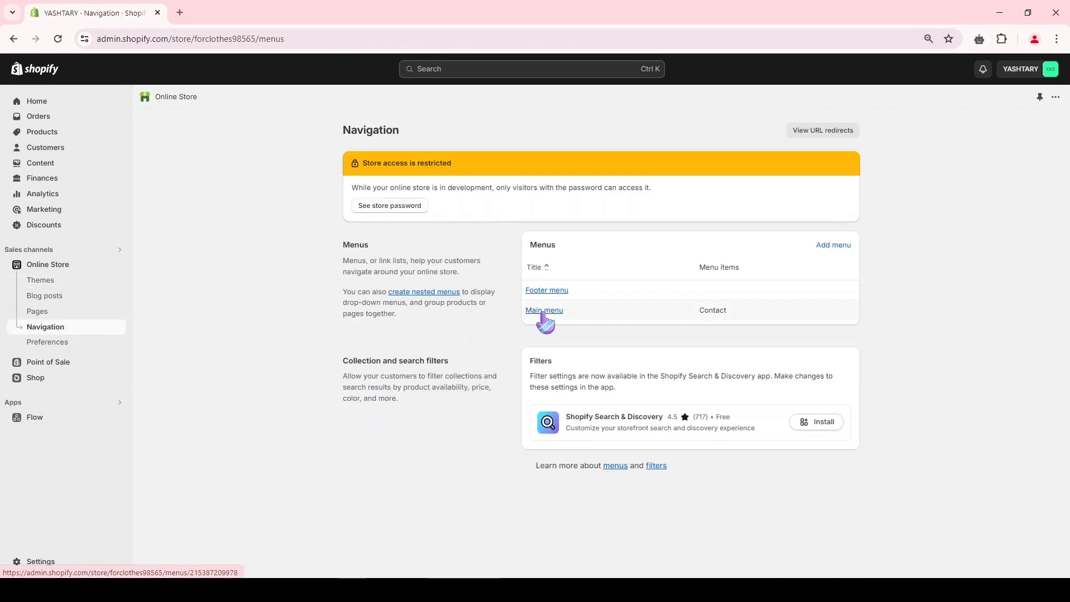
left_click(556, 321)
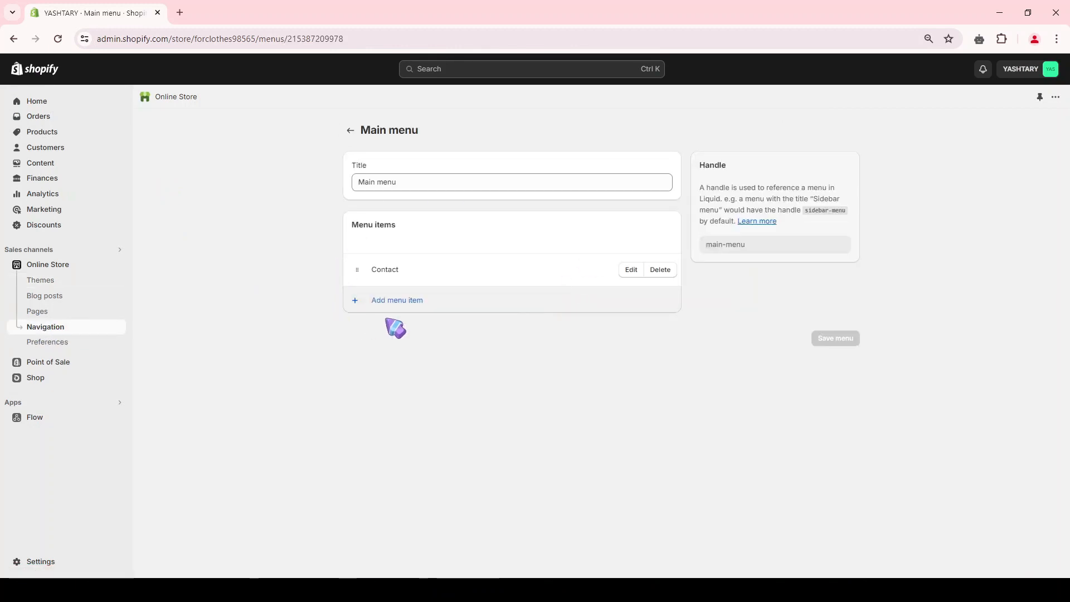
Add the MENS and WOMENS collections as items of the Main menu.
left_click(397, 302)
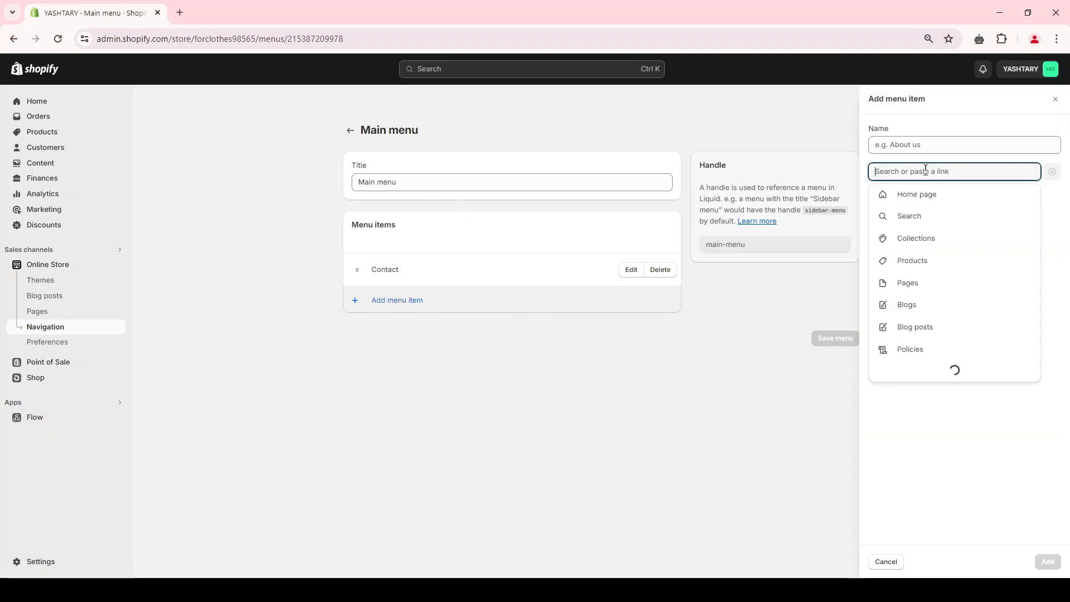
left_click(924, 238)
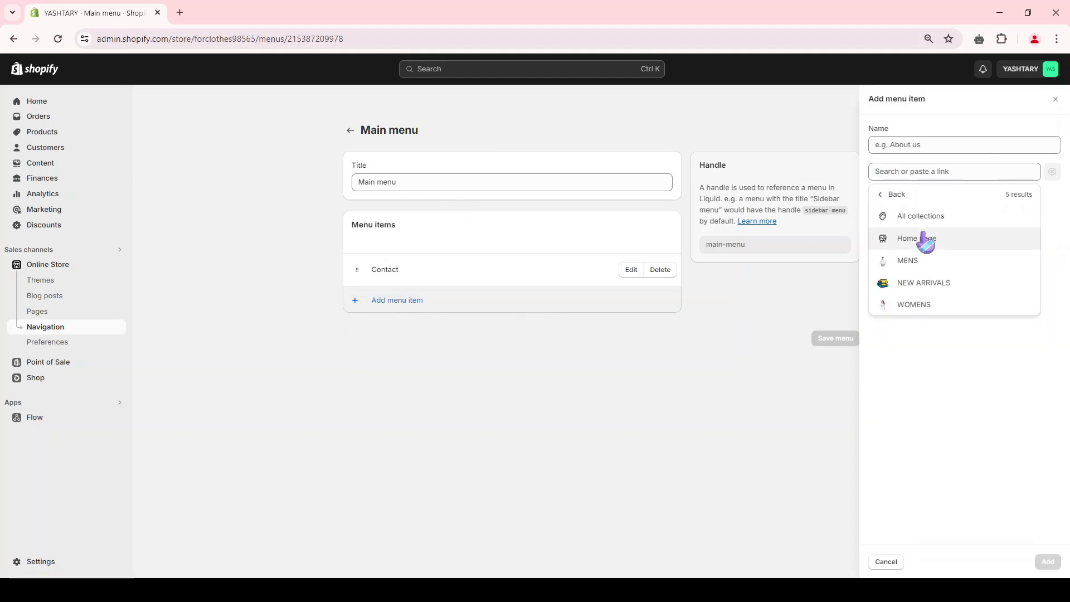
left_click(917, 260)
left_click(1047, 562)
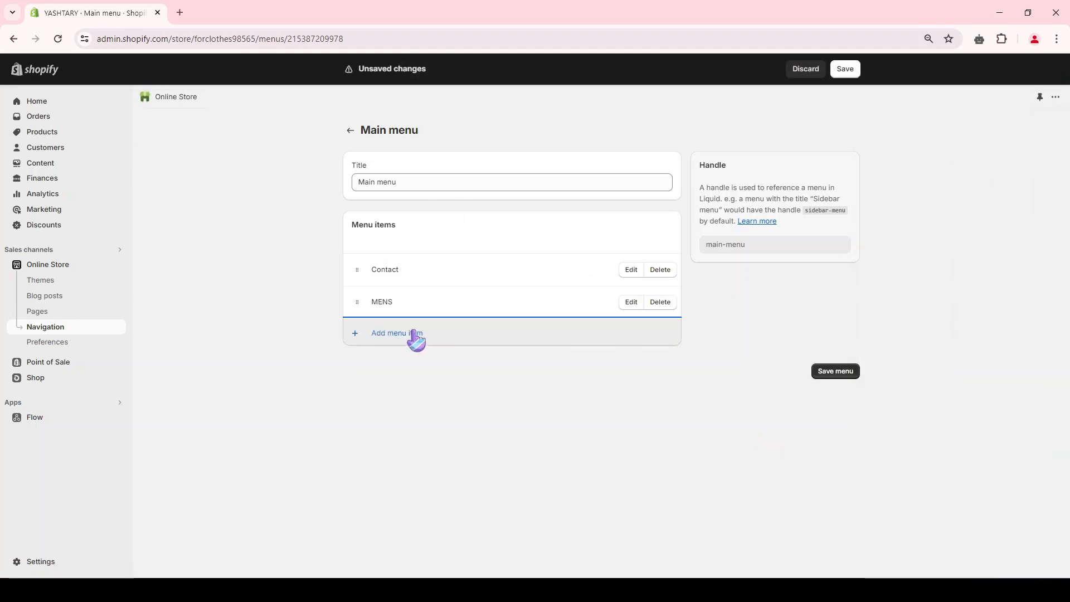
left_click(412, 335)
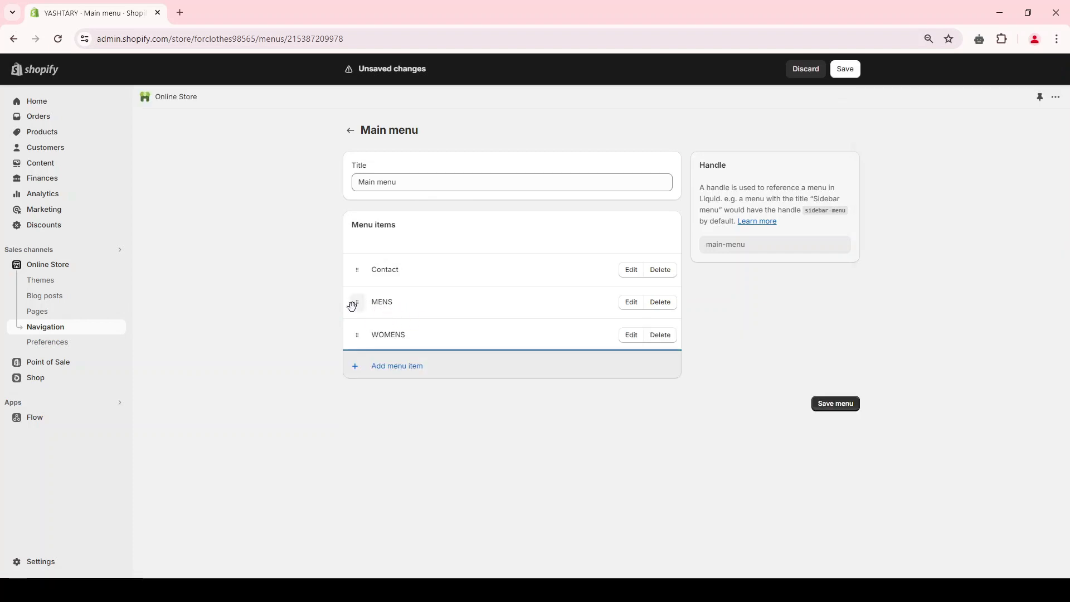
Reorder the Main menu to MENS, WOMENS, Contact and save it.
left_click_drag(351, 306, 354, 245)
left_click_drag(357, 335, 352, 306)
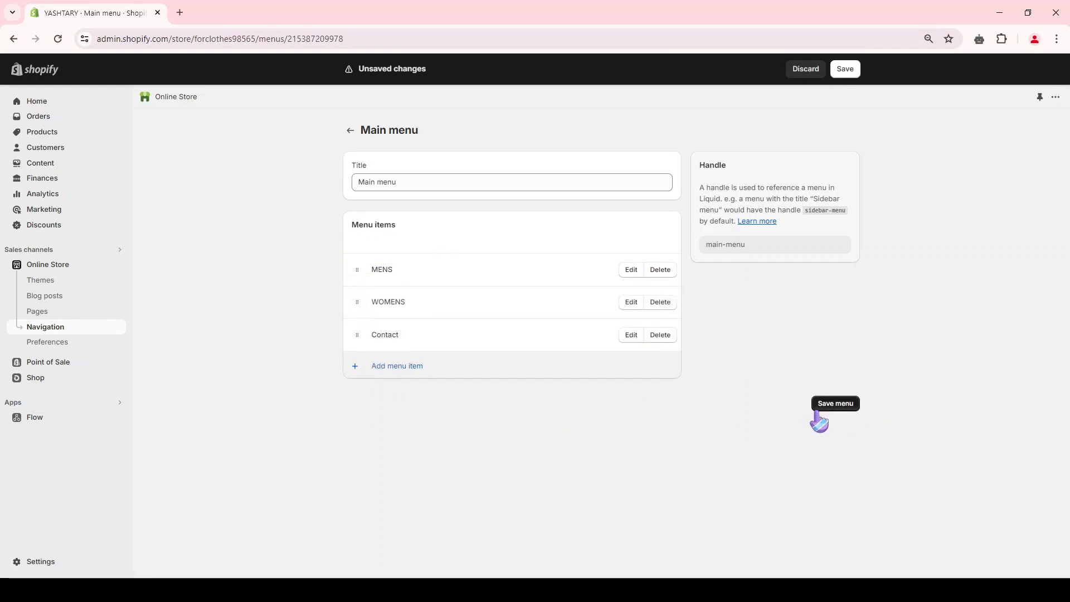
left_click(836, 404)
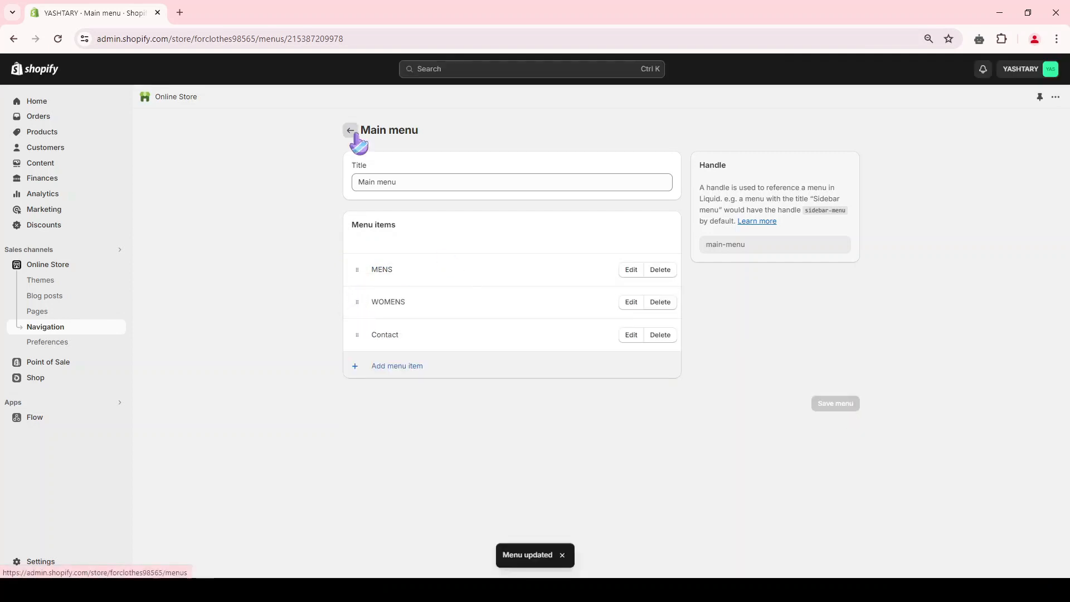
Open the Dawn theme customizer in a new browser tab to check the header menu, then return to the Themes page.
left_click(351, 131)
left_click(45, 279)
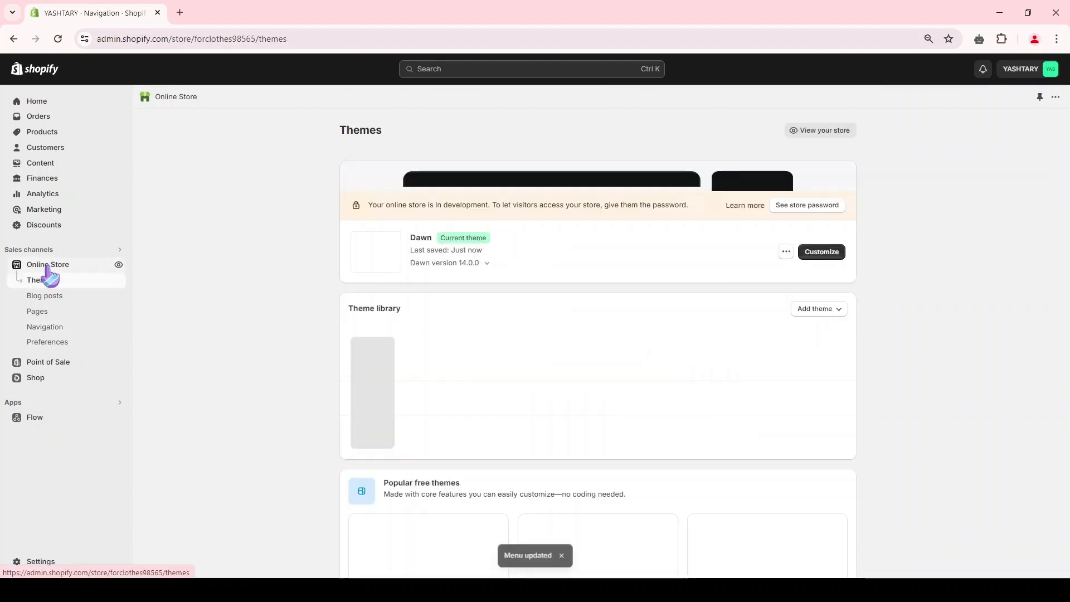
right_click(829, 382)
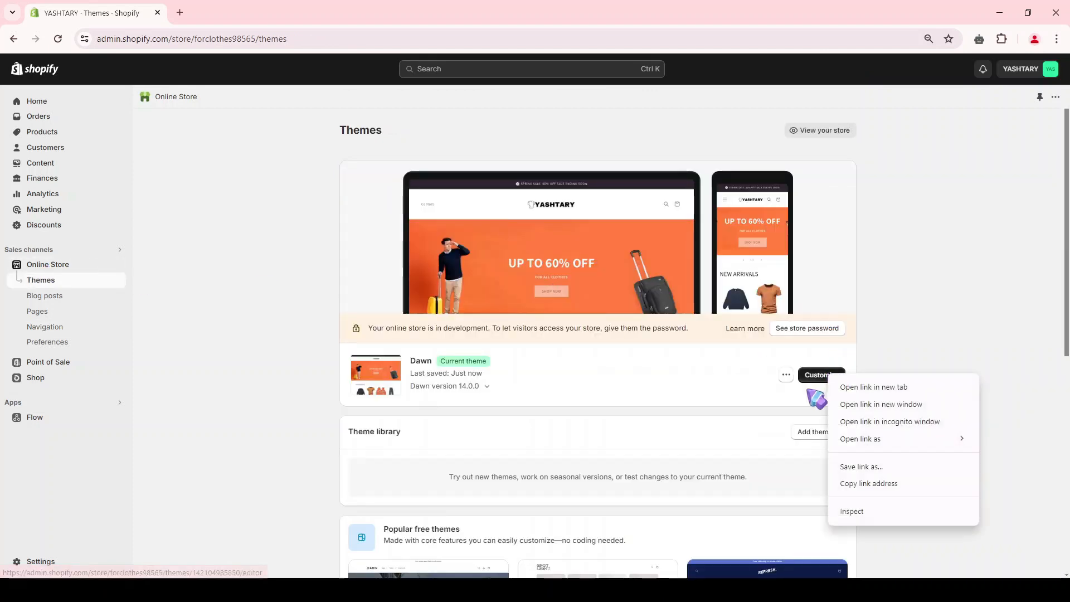
left_click(866, 388)
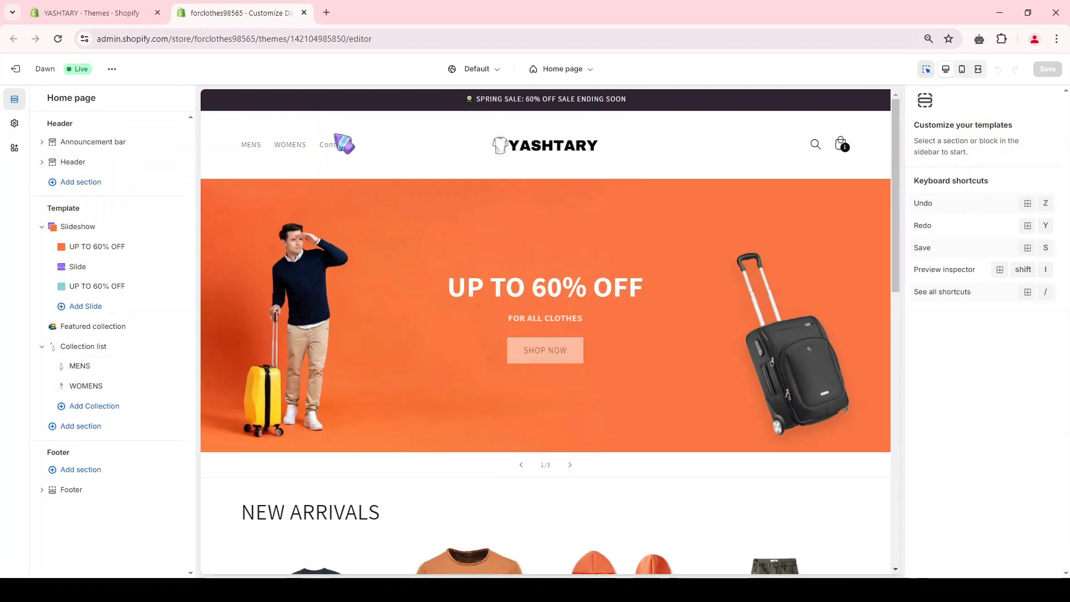
key("ctrl+shift+Tab")
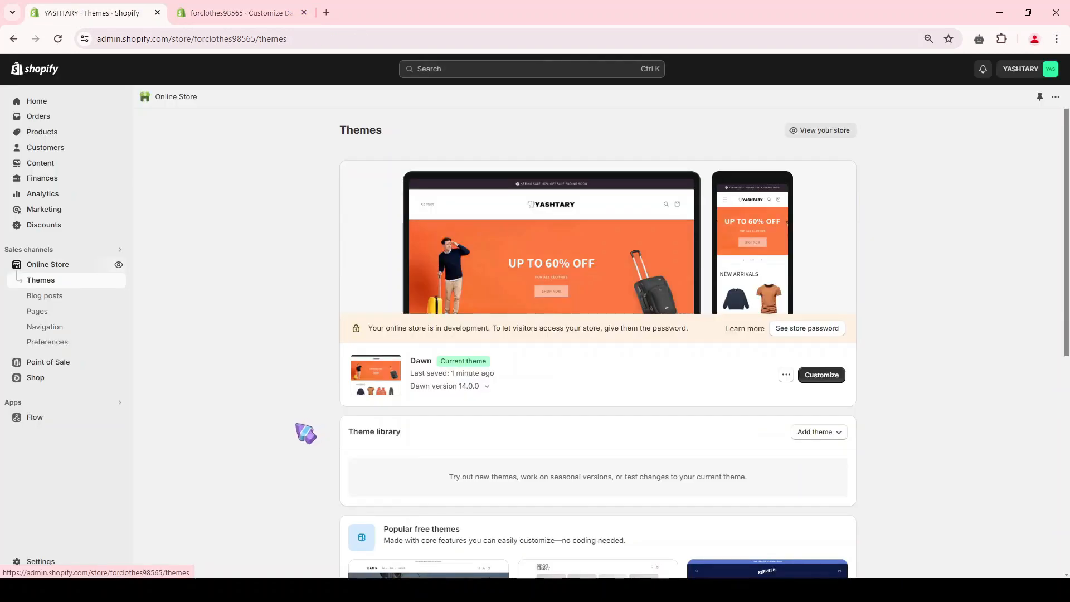
Open the store policies settings and review the return, privacy, terms of service, shipping and contact information sections.
left_click(37, 563)
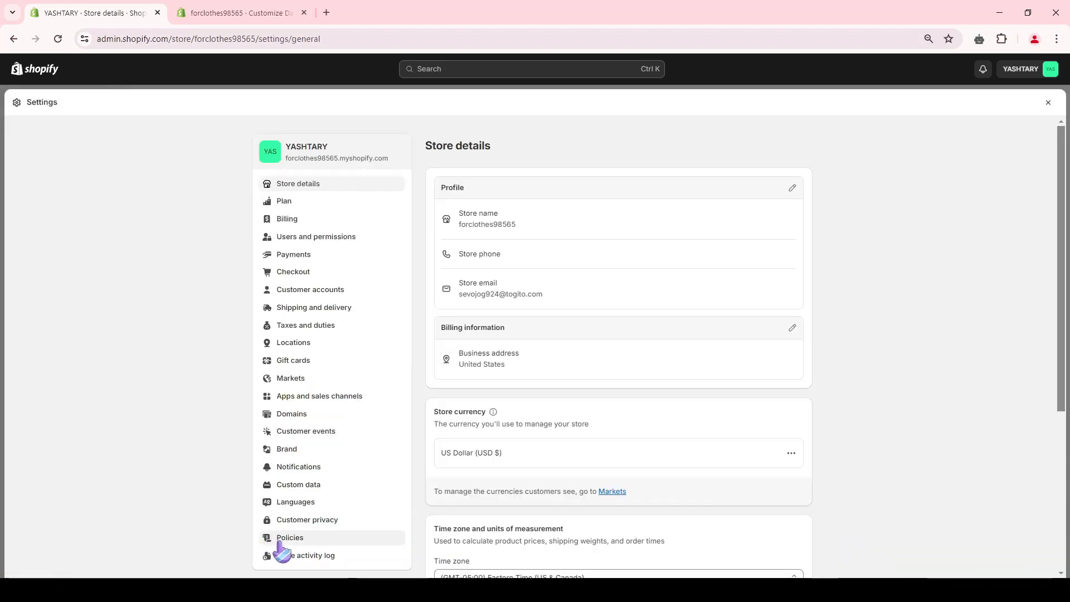
left_click(281, 538)
scroll(478, 327, "down", 3)
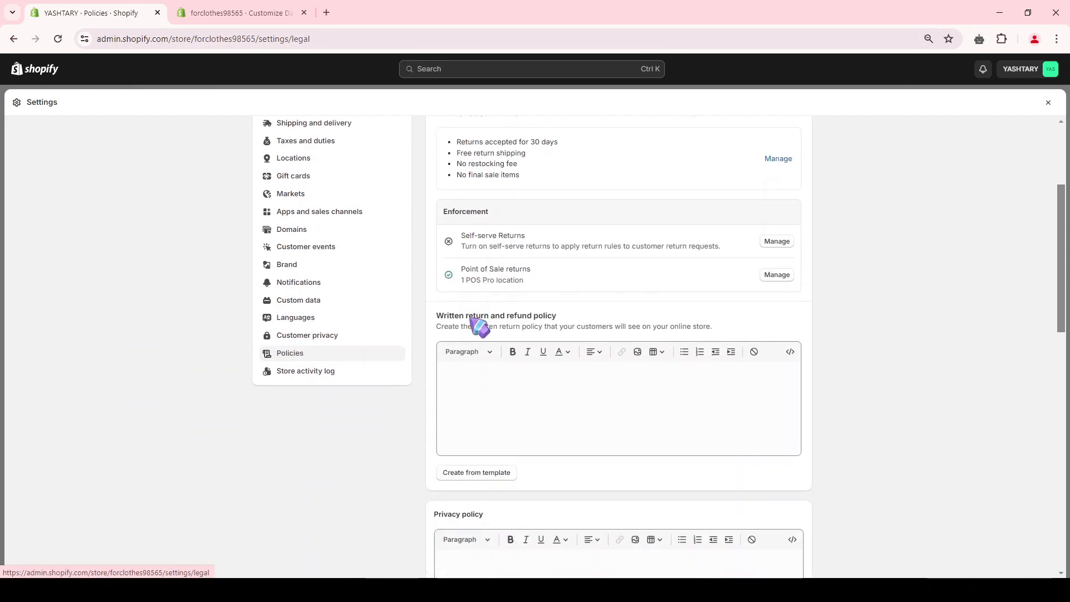
scroll(566, 427, "down", 2)
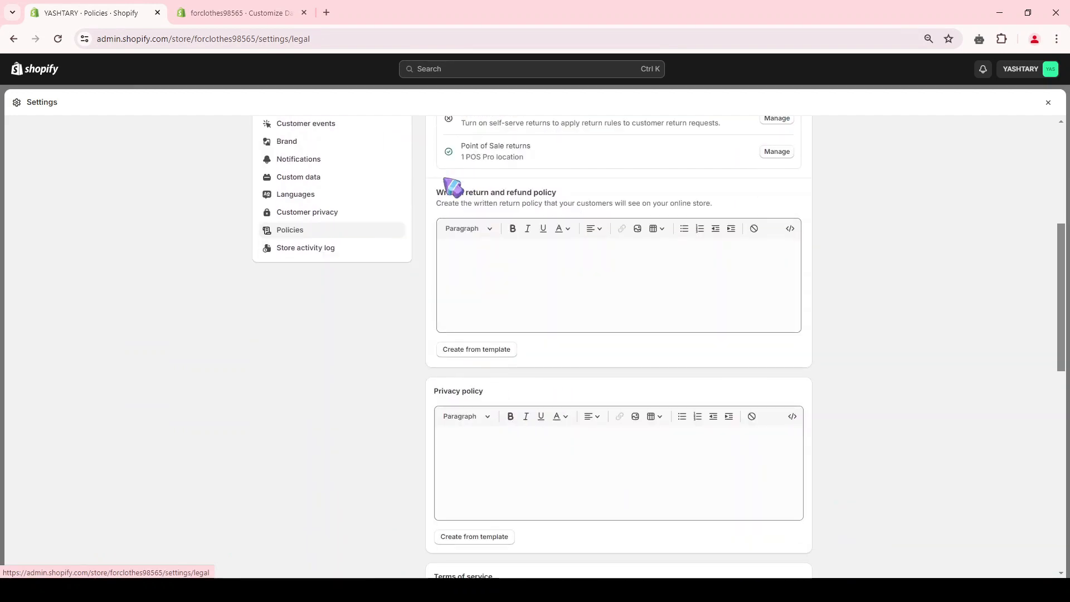
scroll(600, 199, "down", 2)
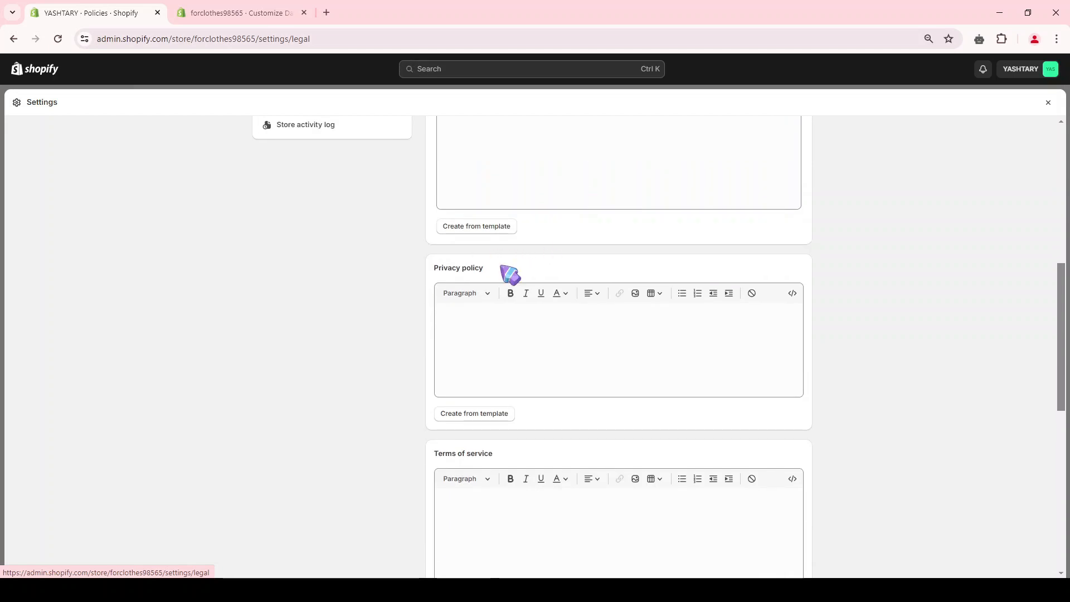
scroll(509, 275, "down", 4)
scroll(506, 208, "down", 3)
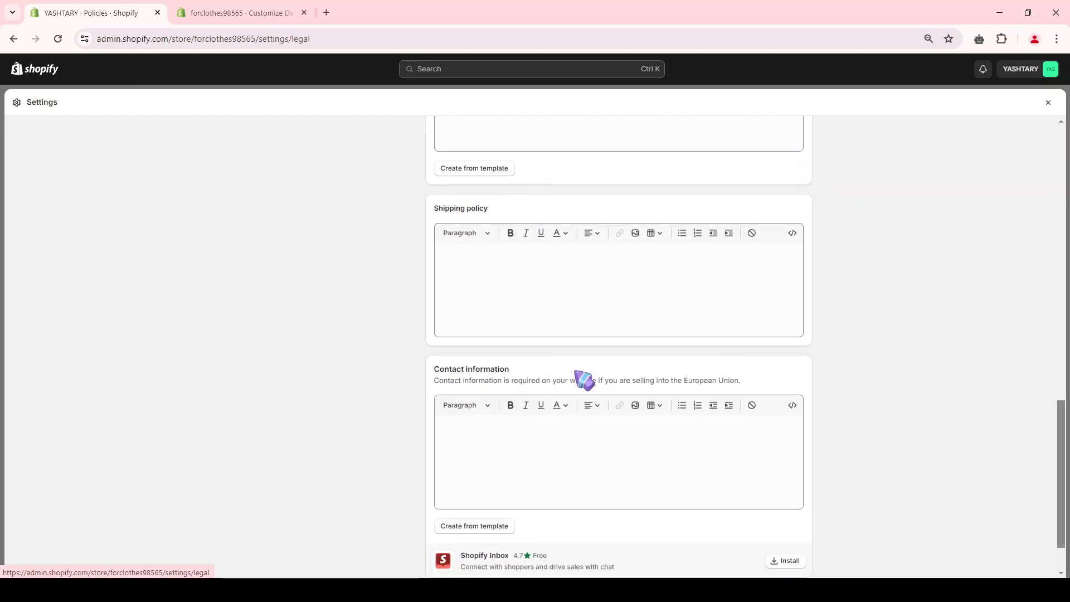
scroll(463, 273, "up", 10)
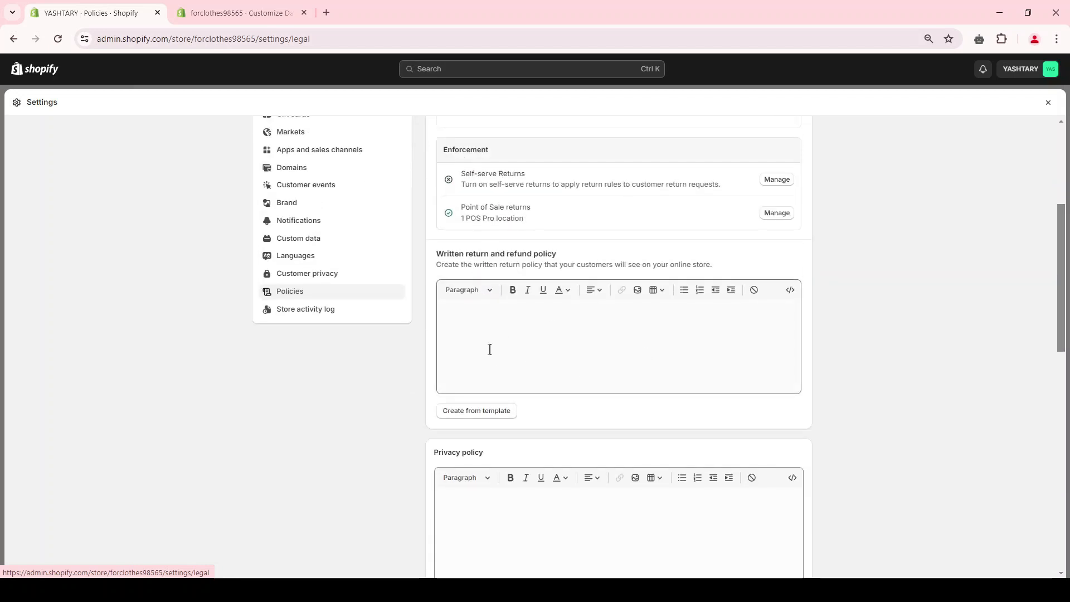
Create the written return and refund policy from the template and look through its text.
left_click(467, 412)
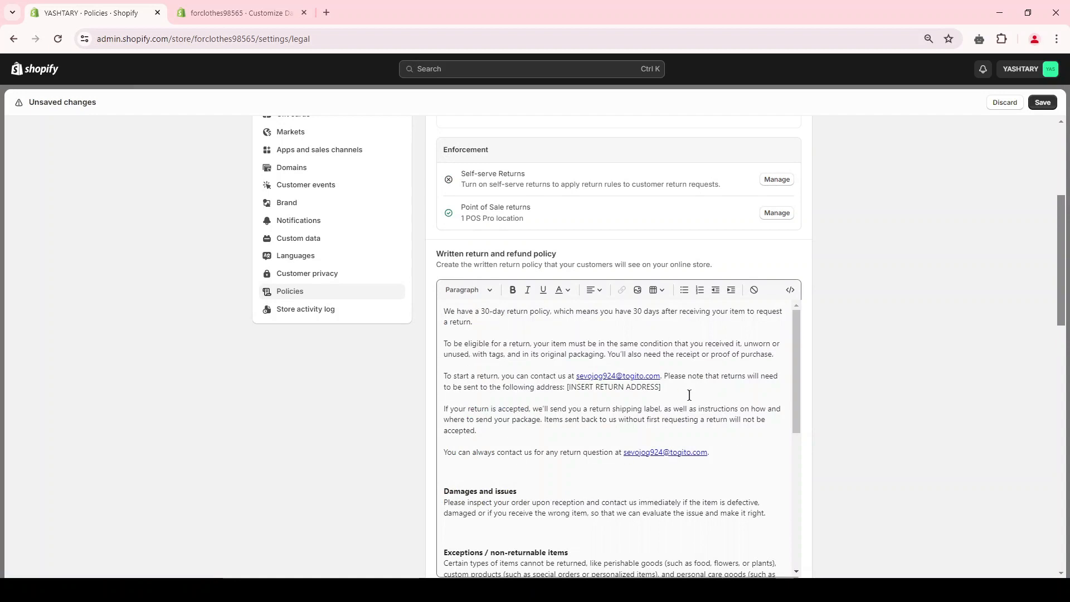
scroll(689, 395, "down", 5)
scroll(542, 461, "down", 8)
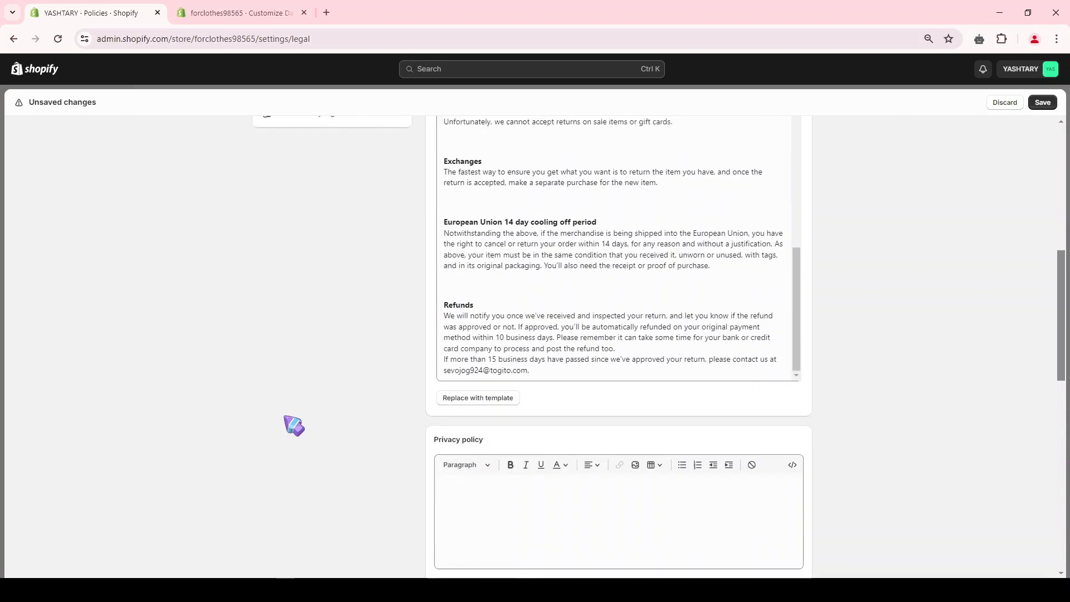
Create the privacy policy from the template and delete the highlighted merchant notes at its beginning.
left_click(473, 350)
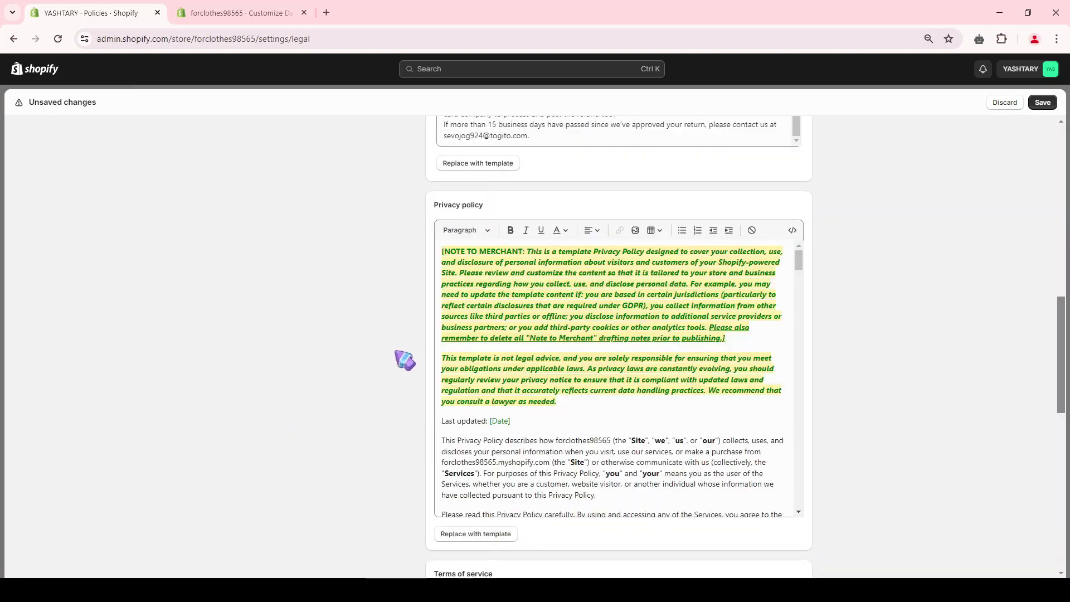
left_click(561, 401)
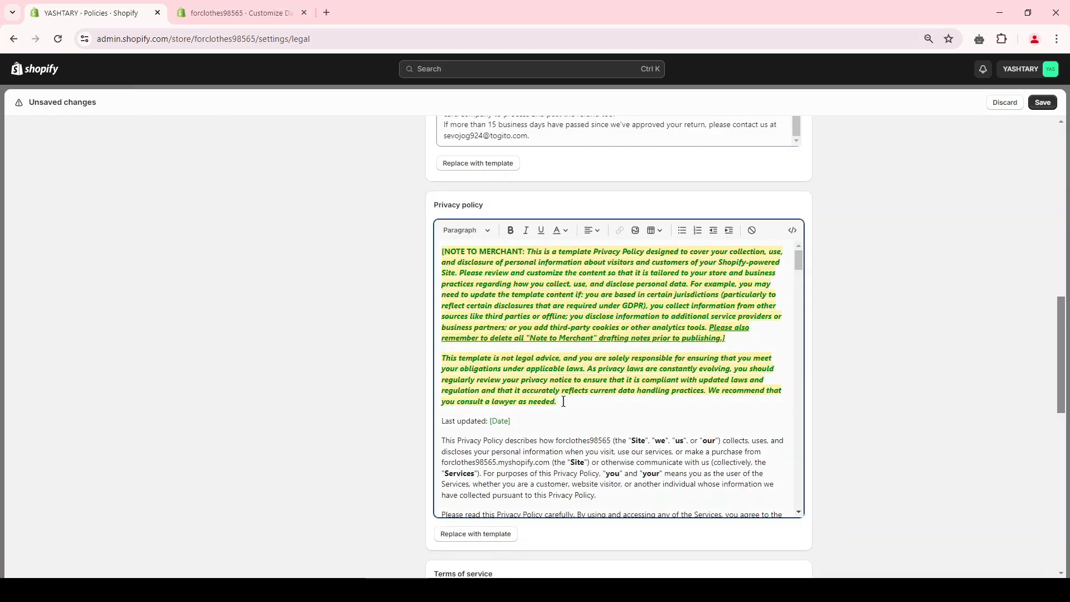
left_click_drag(563, 402, 406, 231)
left_click(470, 270)
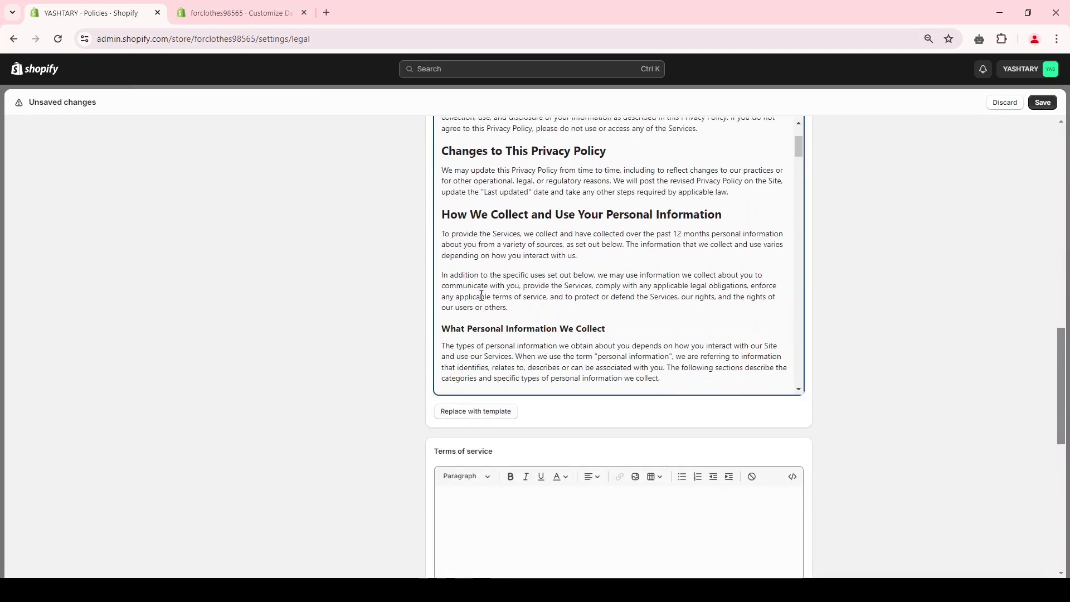
Create the terms of service and the contact information from their templates.
scroll(481, 296, "up", 2)
scroll(426, 253, "down", 5)
left_click(472, 291)
scroll(401, 345, "down", 2)
left_click(471, 463)
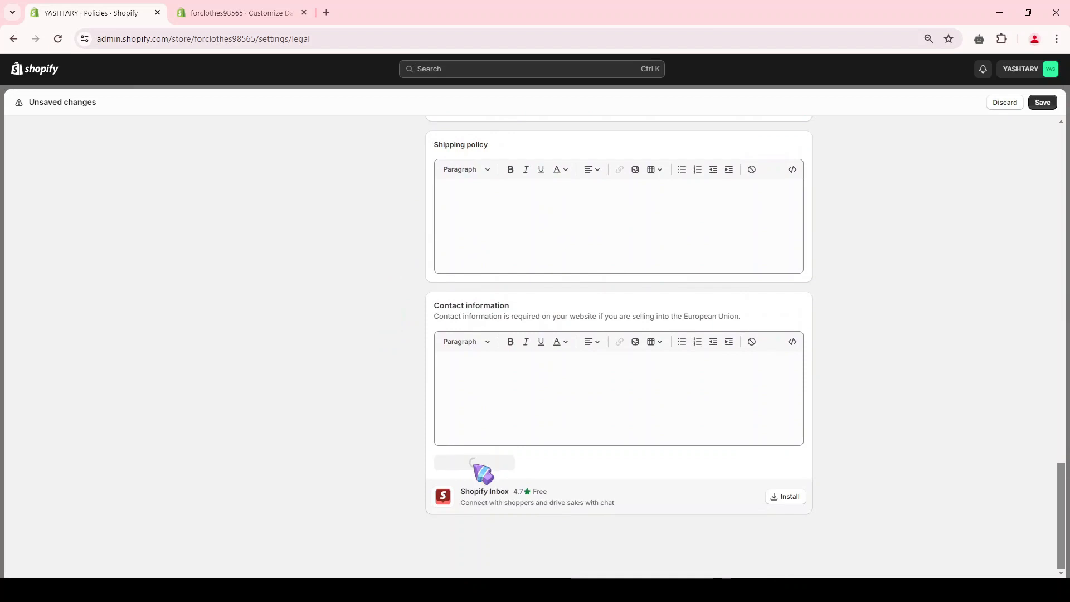
Enter N as the shipping policy text, save the store policies and close the settings.
scroll(441, 427, "up", 2)
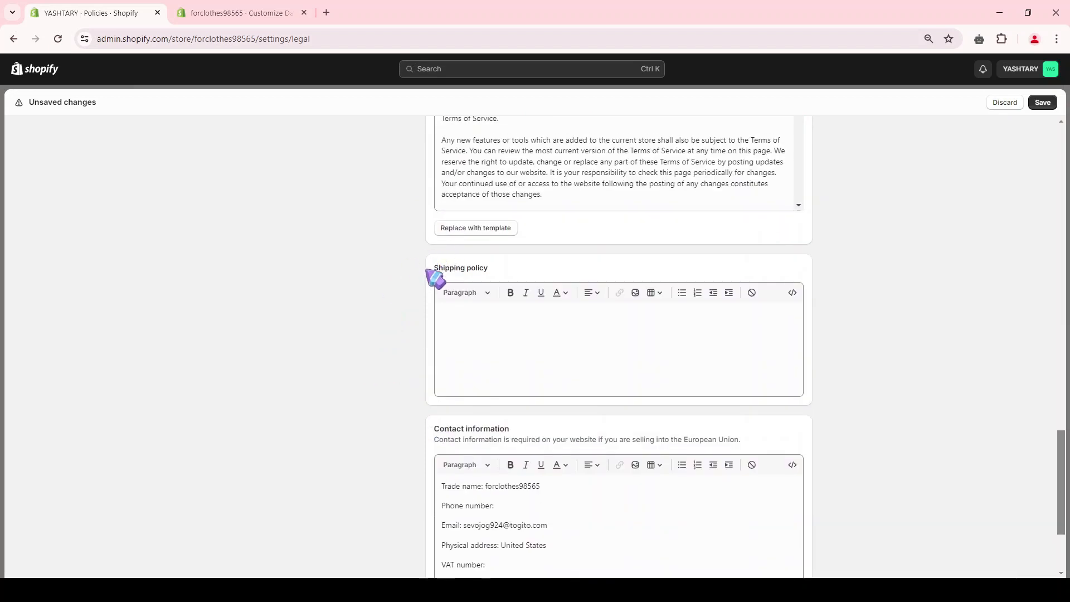
left_click_drag(488, 270, 501, 277)
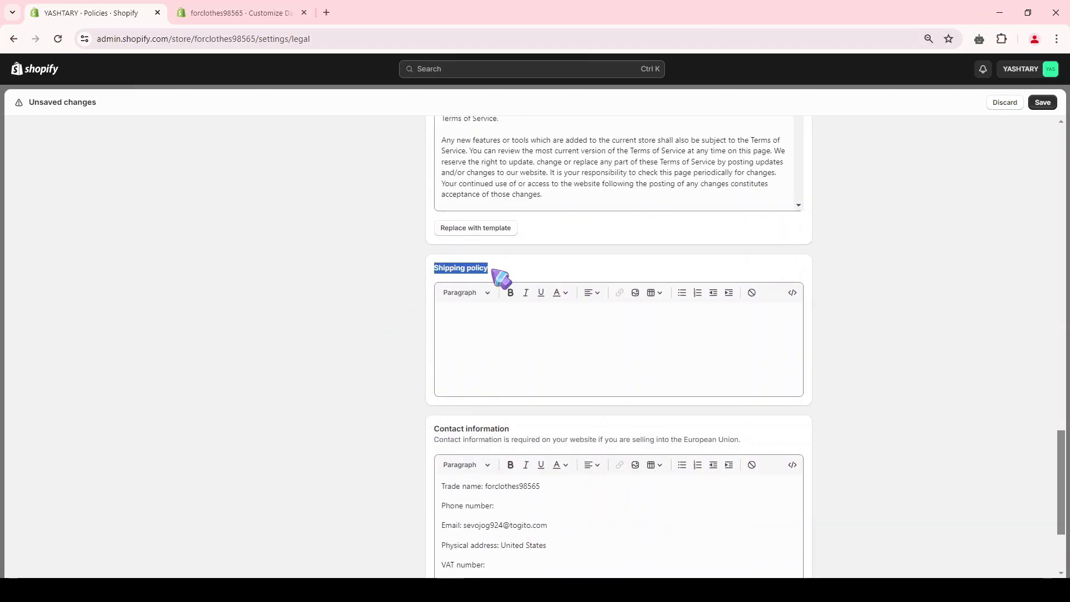
left_click(443, 312)
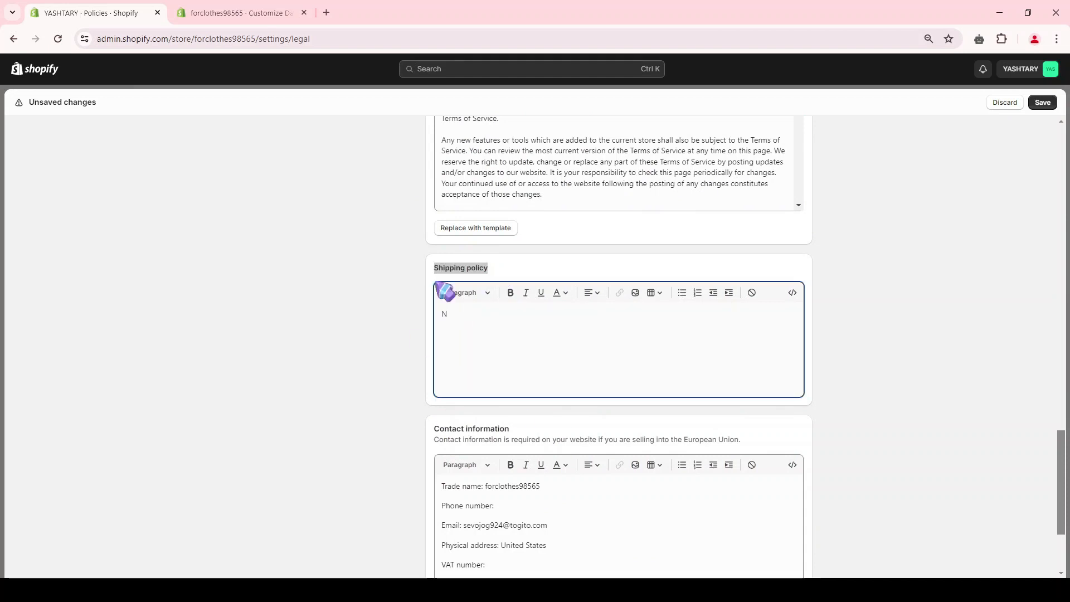
scroll(395, 384, "down", 3)
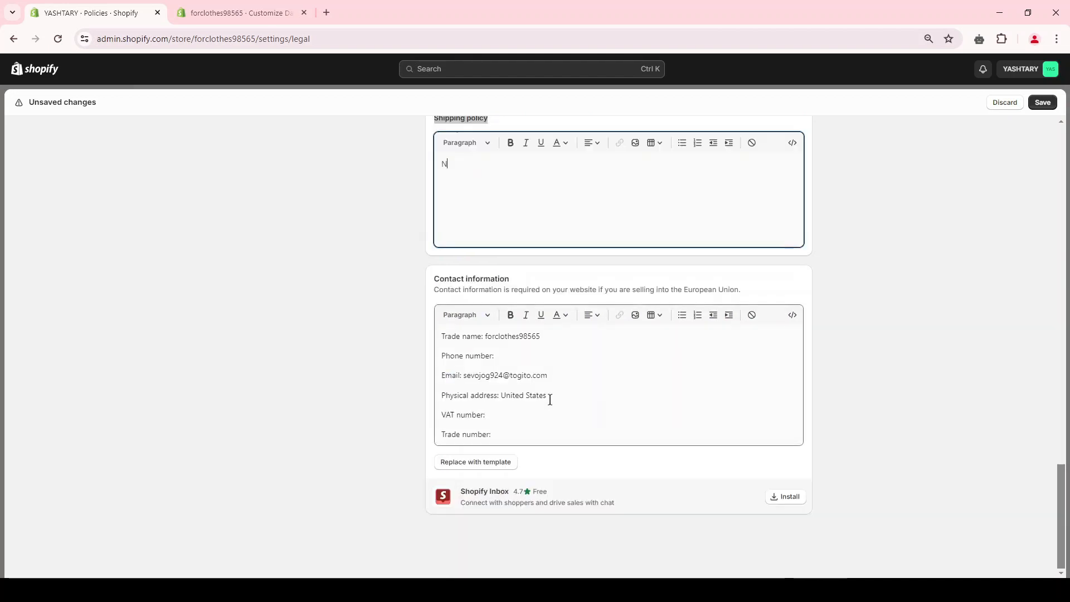
scroll(938, 203, "up", 9)
left_click(1038, 103)
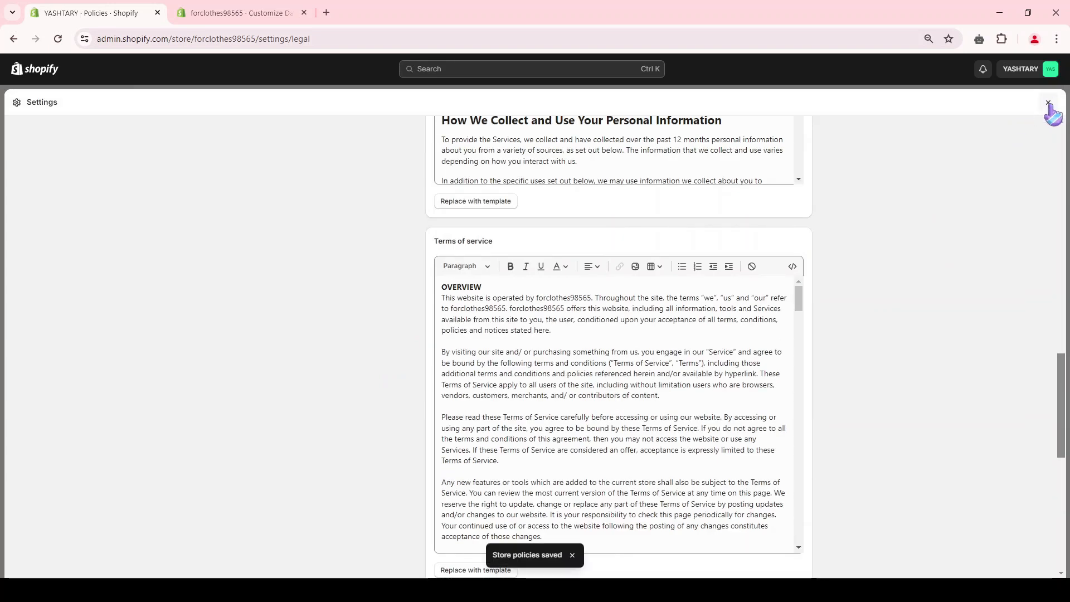
left_click(1053, 103)
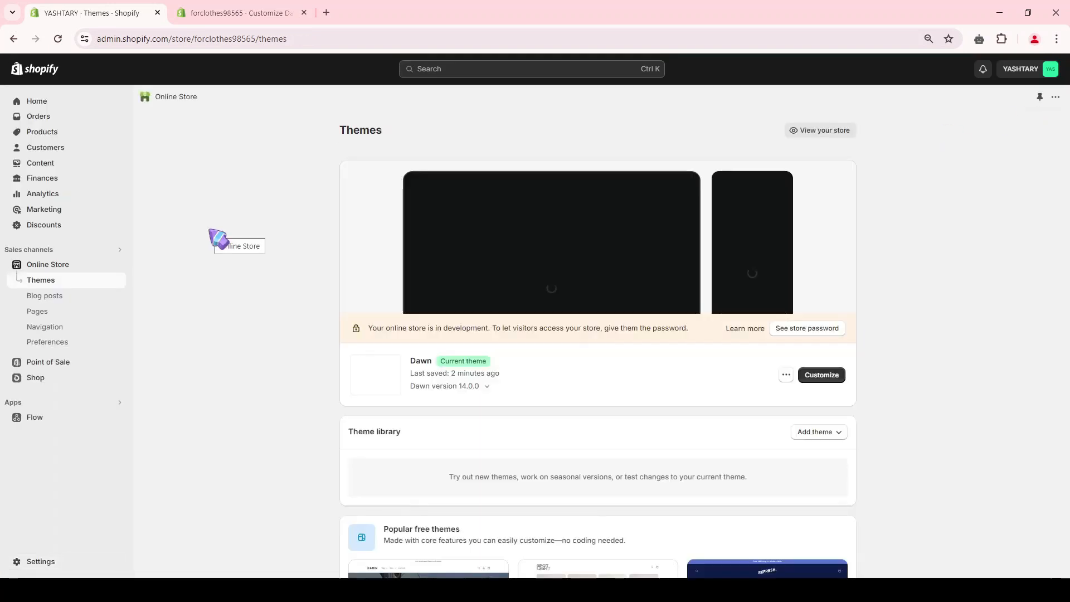
Add Privacy Policy, Contact Information, Refund Policy, Terms of Service and Shipping Policy links to the footer menu, and save it.
left_click(45, 328)
left_click(543, 292)
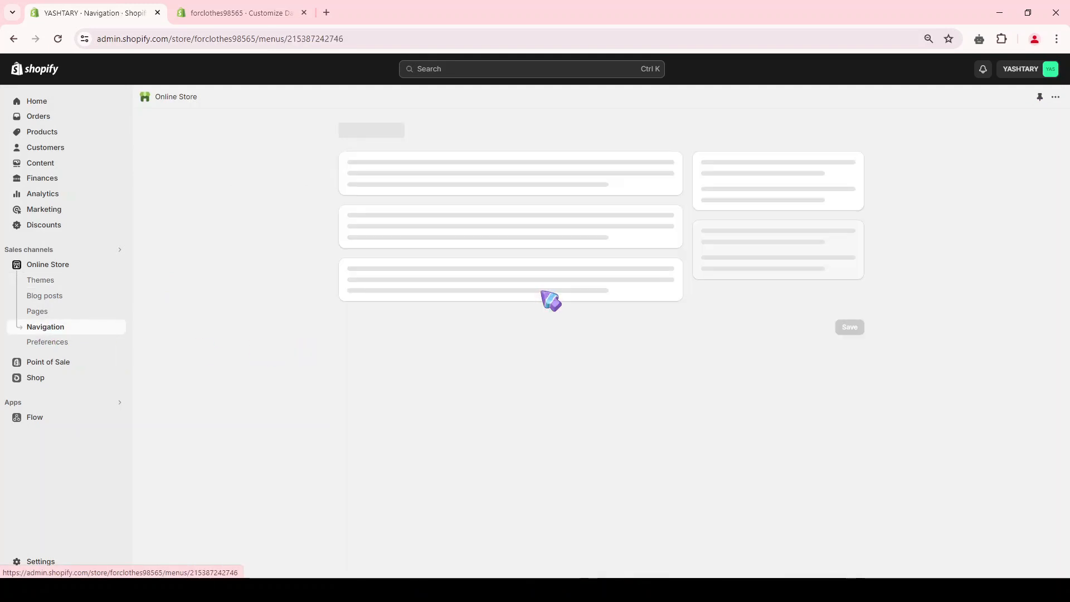
left_click(391, 317)
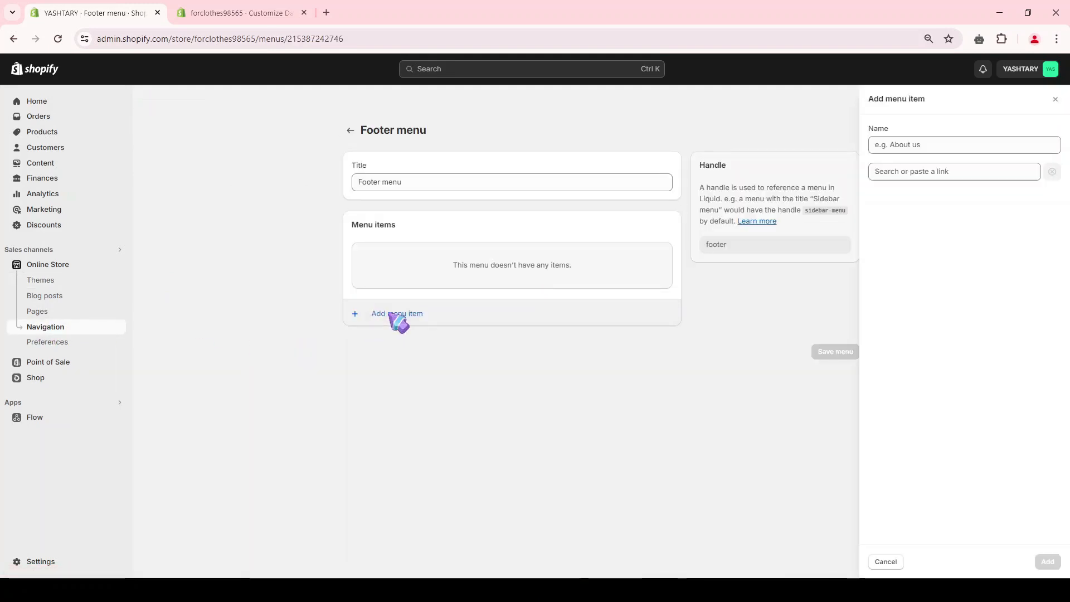
left_click(914, 172)
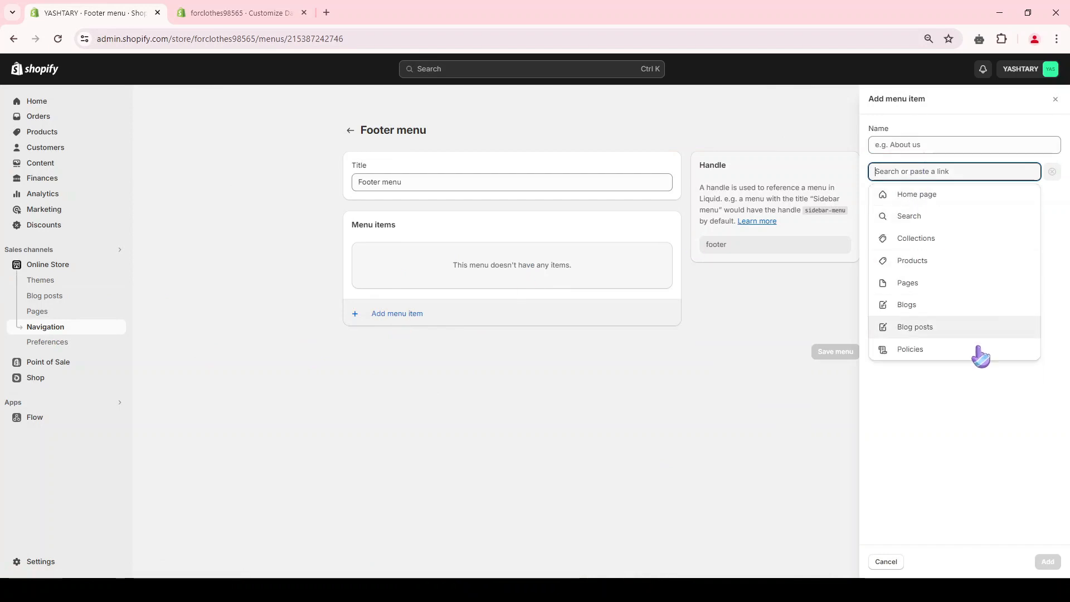
left_click(924, 352)
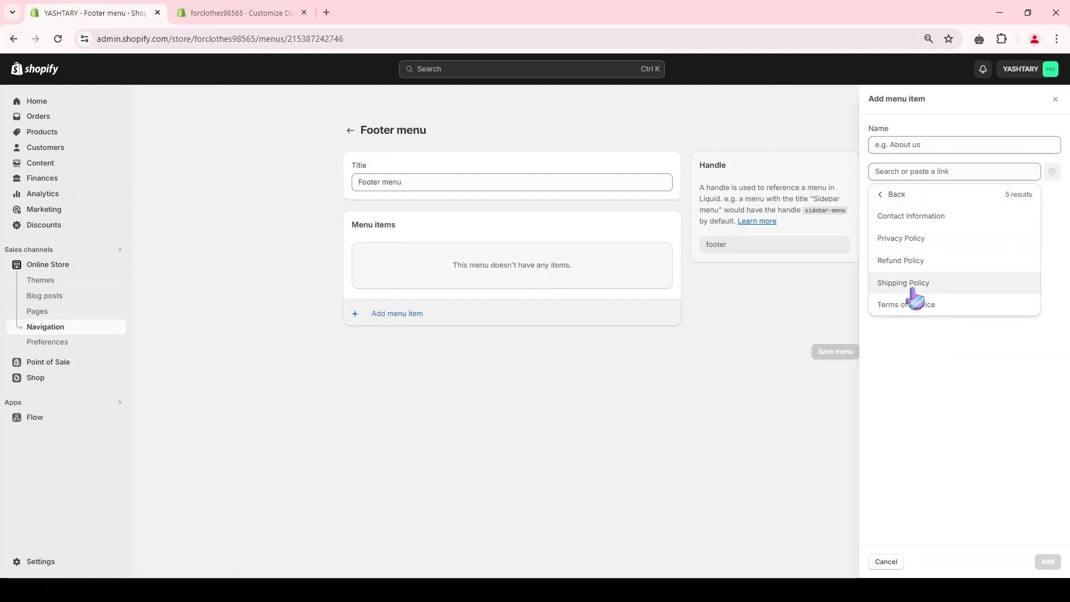
left_click(903, 238)
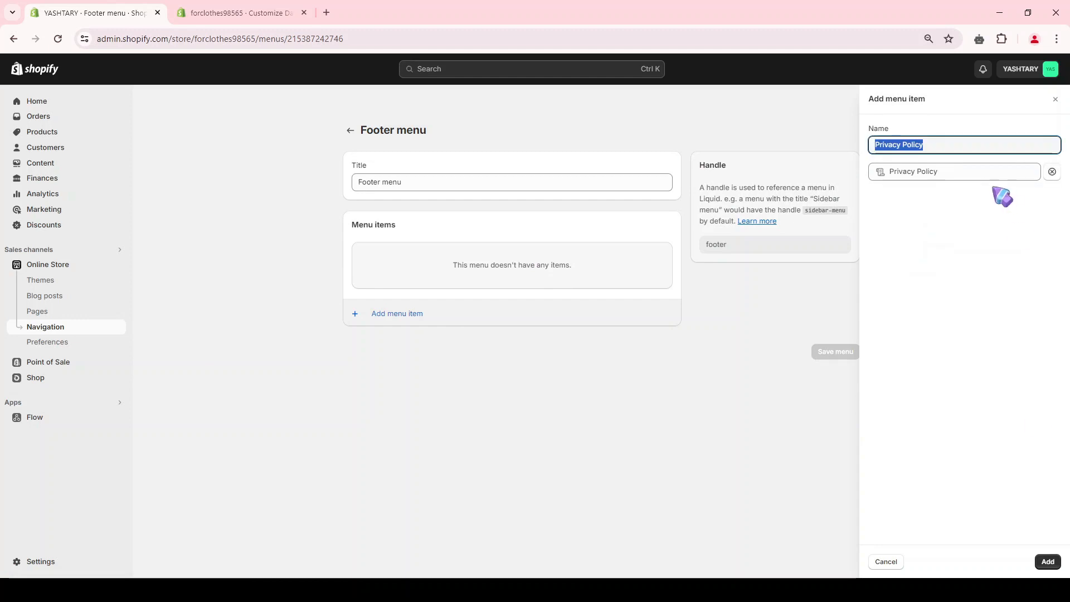
left_click(1047, 563)
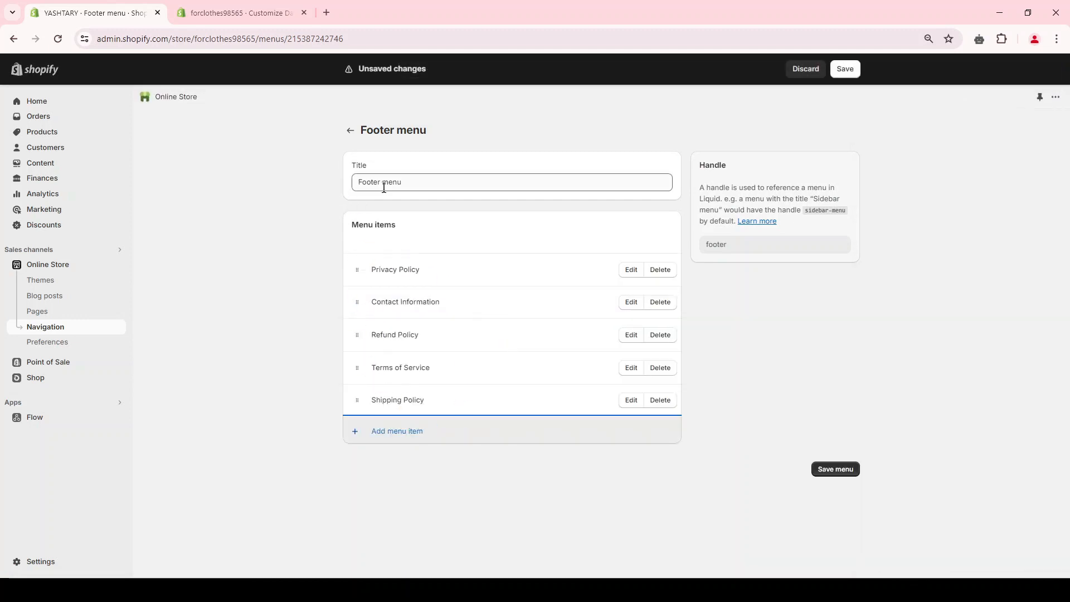
left_click(834, 470)
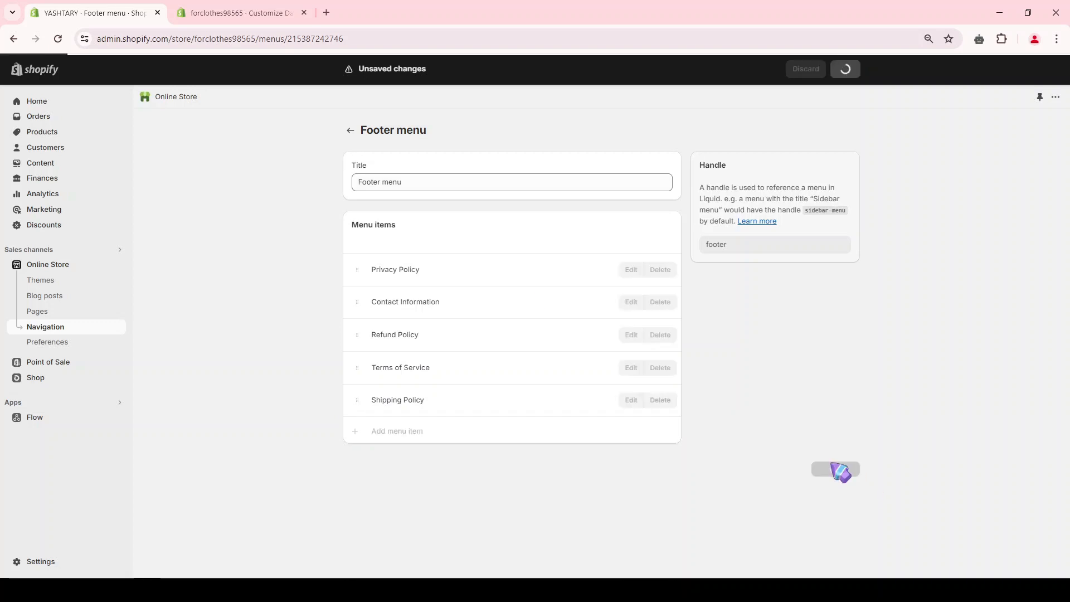
Add a Menu block showing the footer menu to the theme's footer and clear the block's heading.
left_click(215, 11)
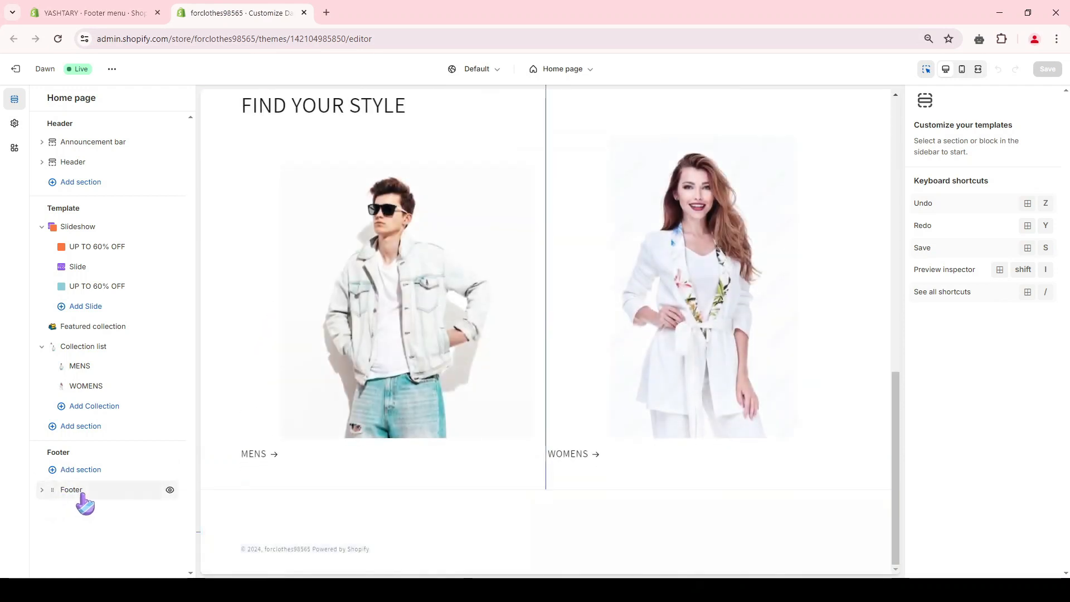
left_click(78, 493)
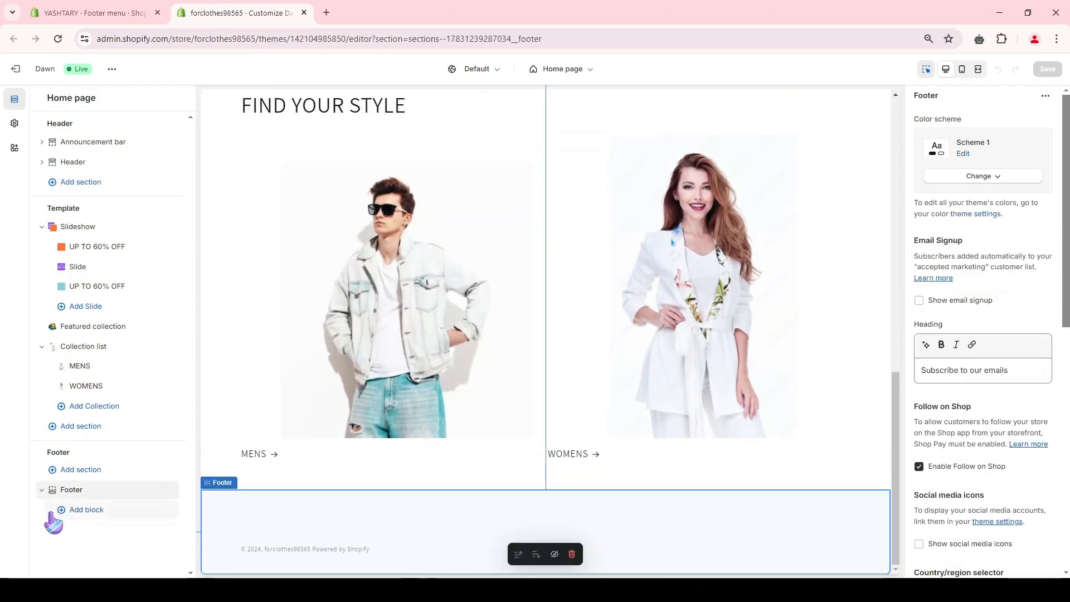
left_click(103, 511)
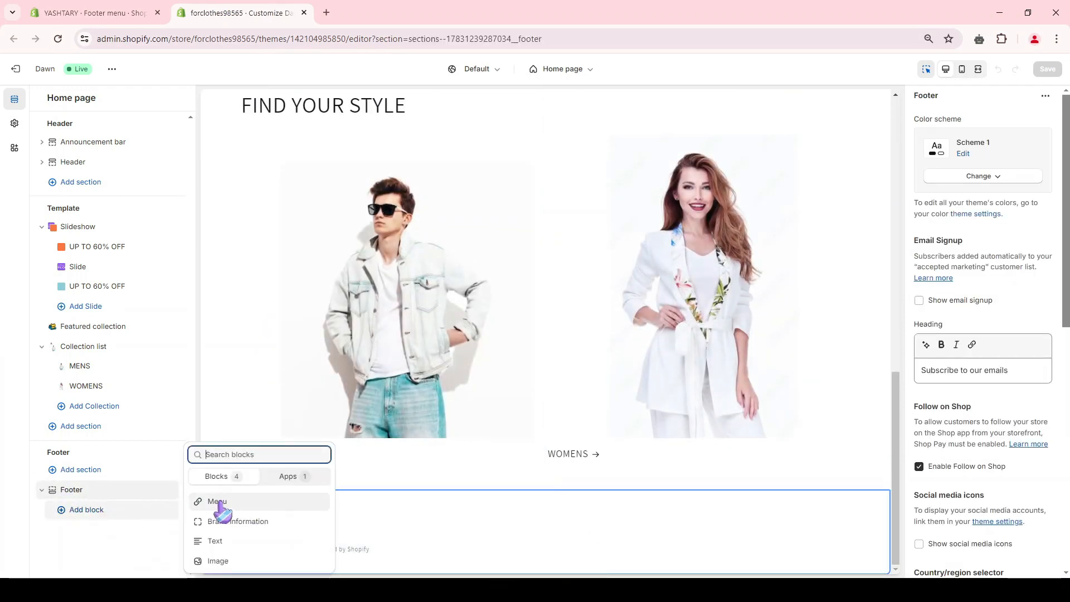
left_click(223, 503)
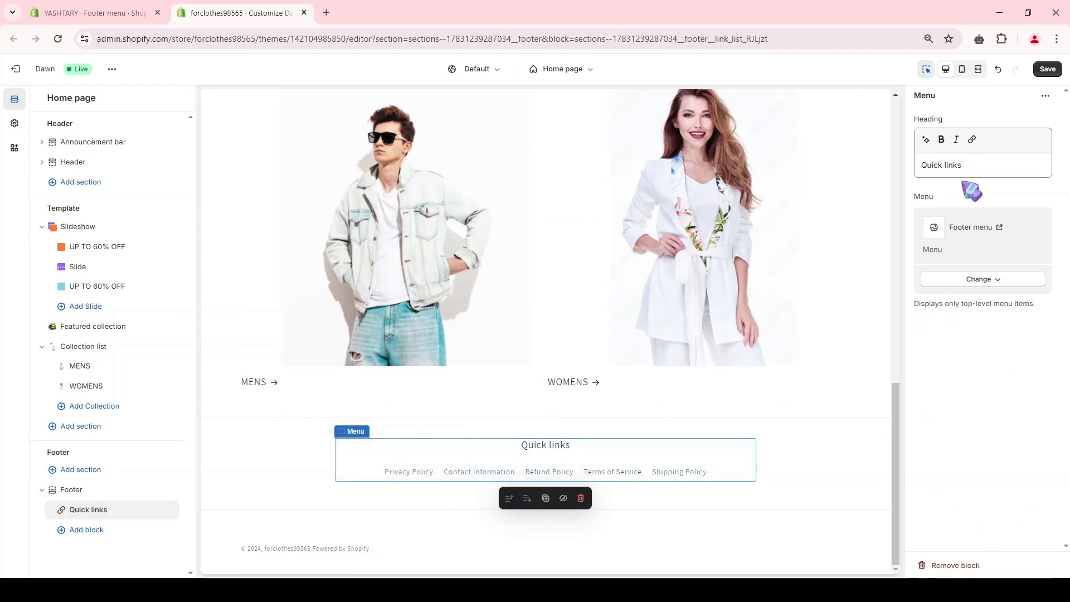
triple_click(957, 161)
key("BackSpace")
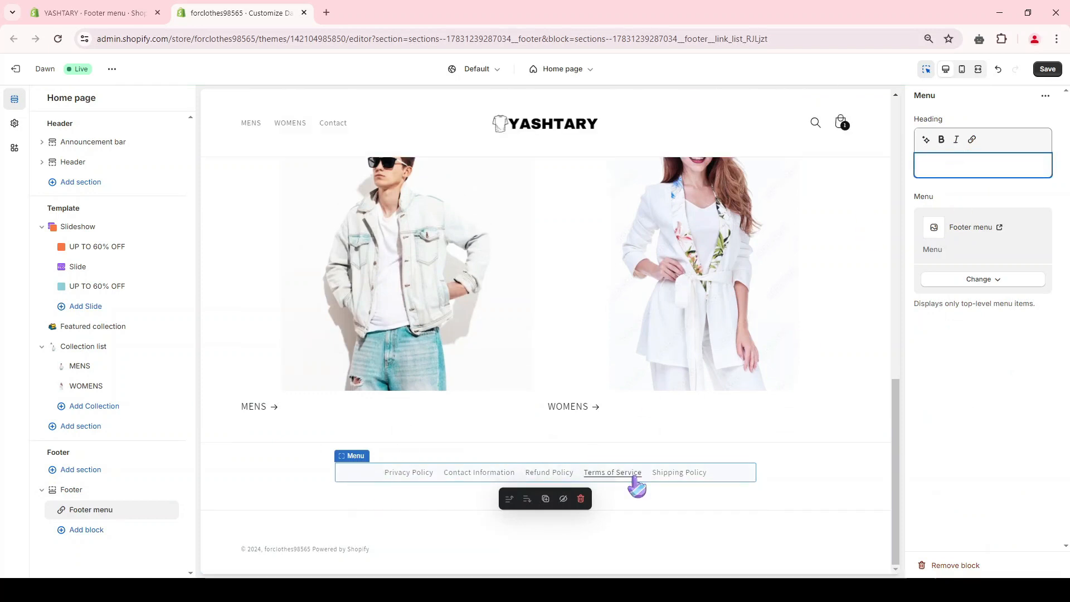
Enable the social media icons in the theme's footer section.
left_click(78, 491)
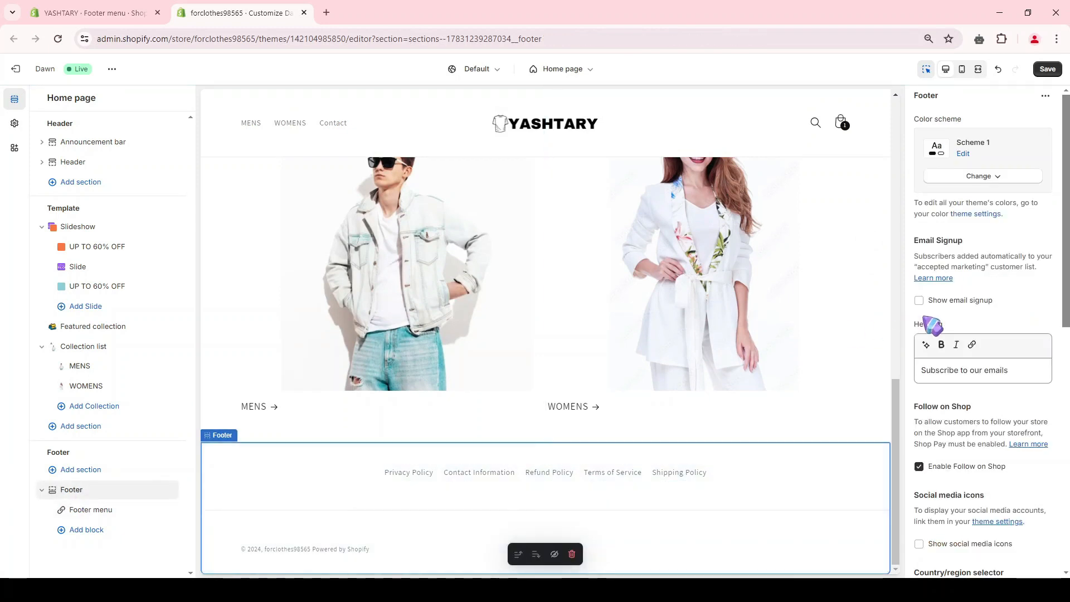
scroll(965, 325, "down", 5)
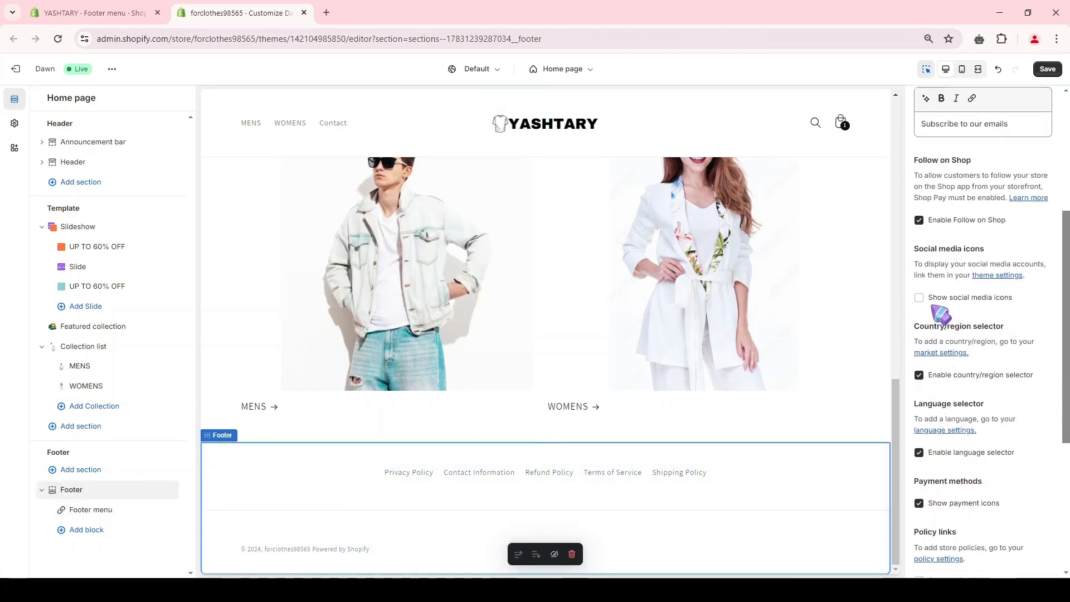
left_click(970, 301)
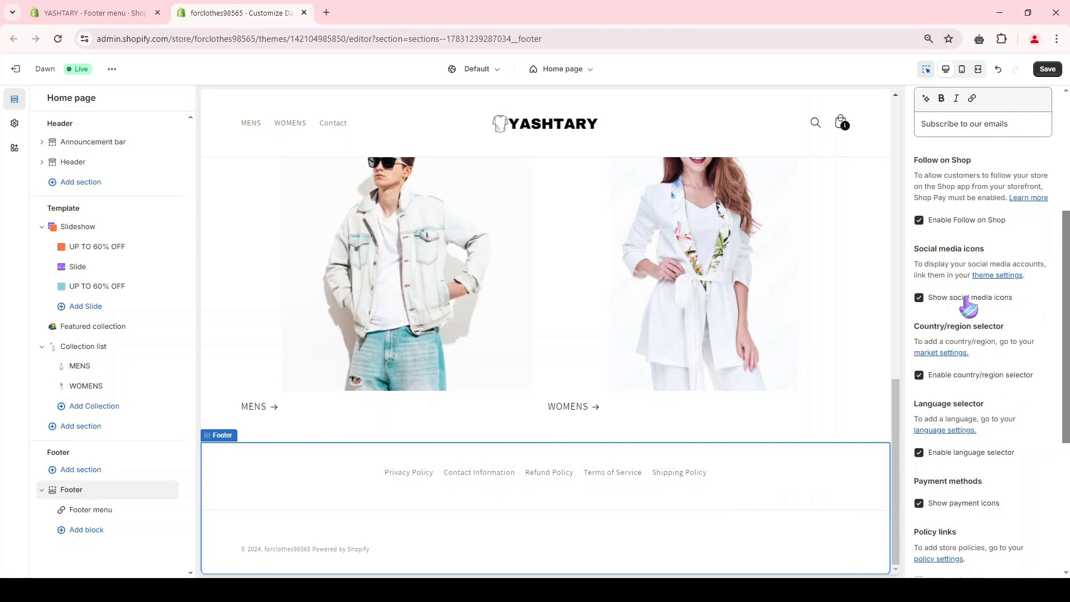
scroll(969, 334, "down", 7)
scroll(960, 422, "down", 3)
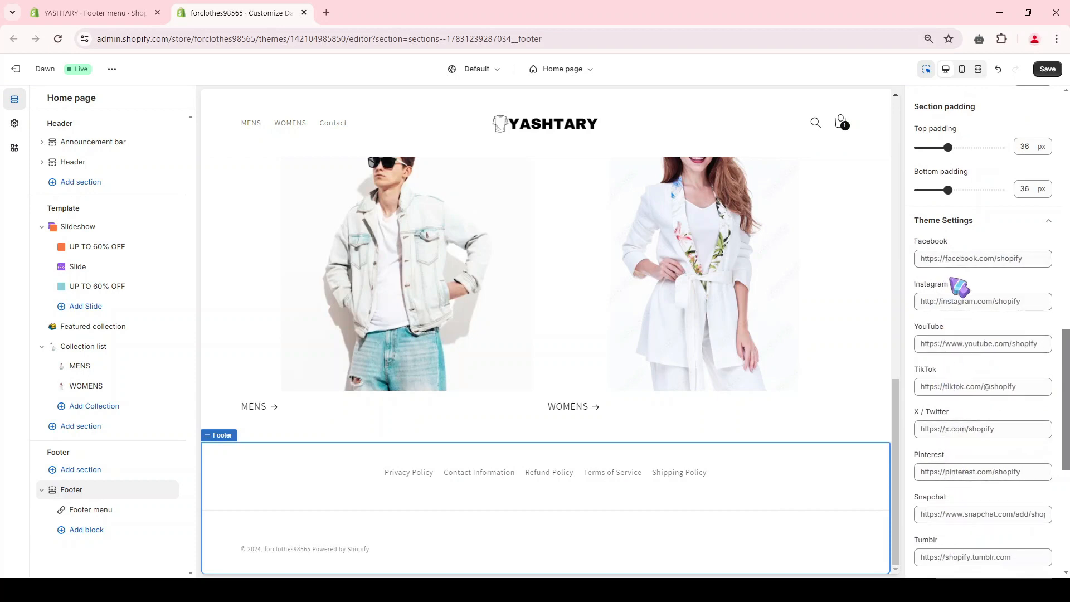
triple_click(961, 258)
type("https://admin.shopify.com/store/forclothes98565")
triple_click(961, 301)
type("https://admin.shopify.com/store/forclothes98565")
triple_click(960, 343)
type("https://admin.shopify.com/store/forclothes98565")
triple_click(961, 387)
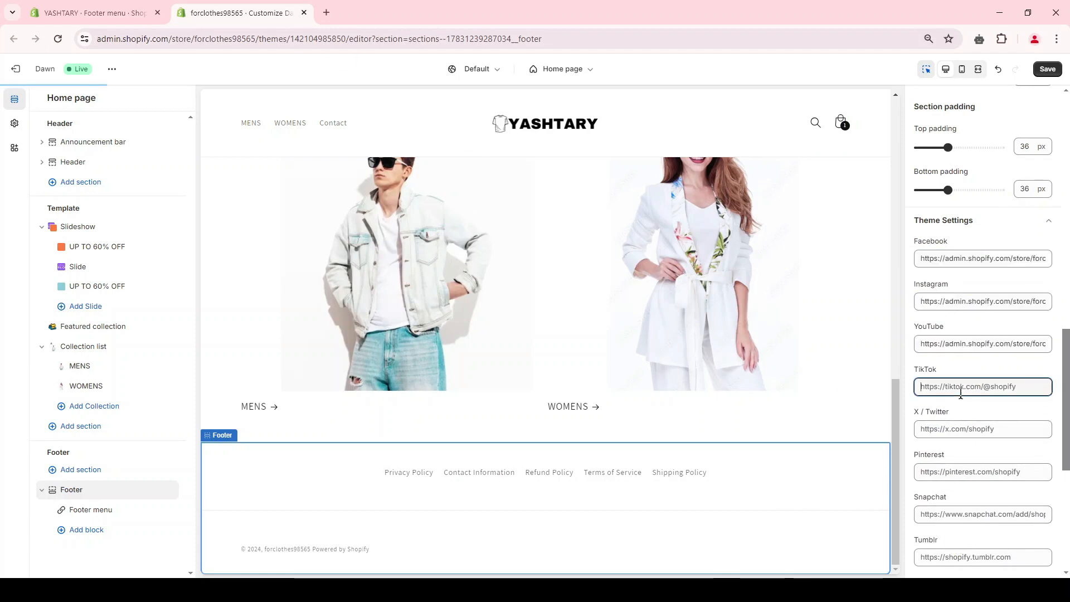
type("https://admin.shopify.com/store/forclothes98565")
left_click(954, 430)
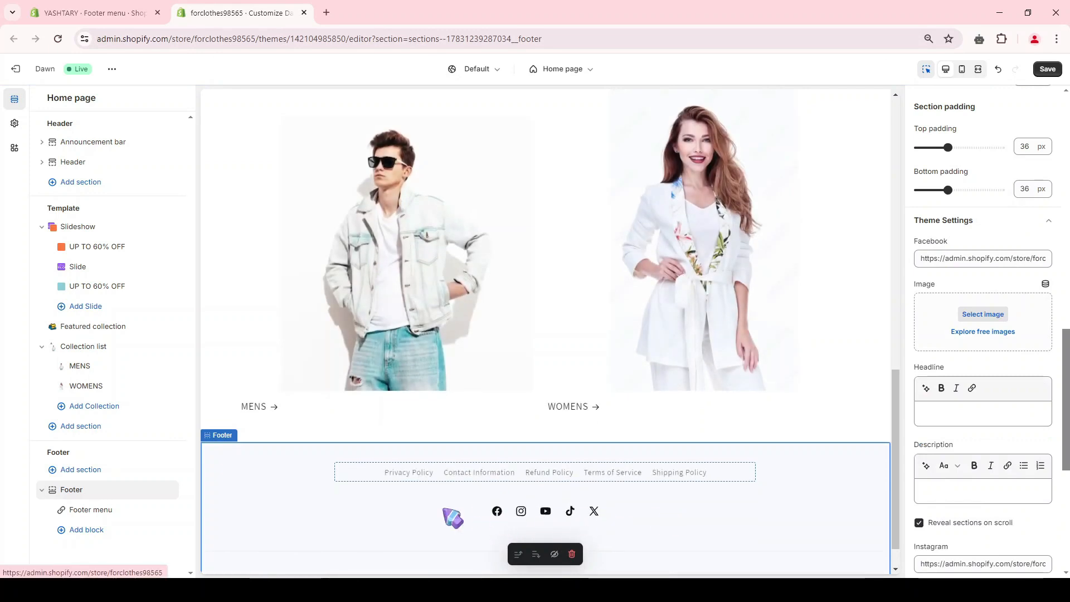
left_click(1046, 72)
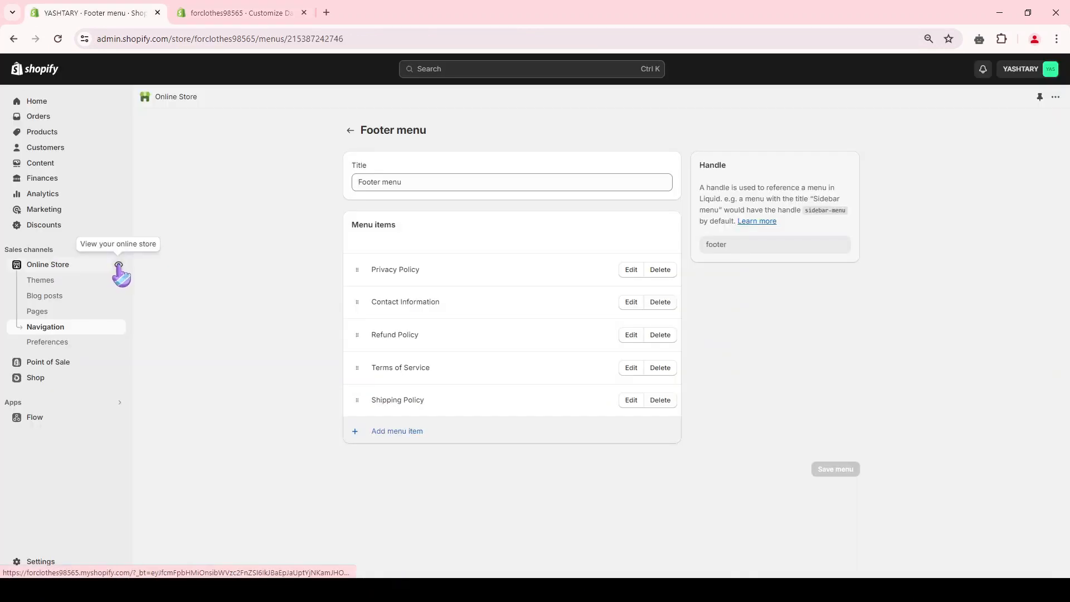
Check the live storefront, and set the store name to YASHTARY in the store details profile.
left_click(119, 266)
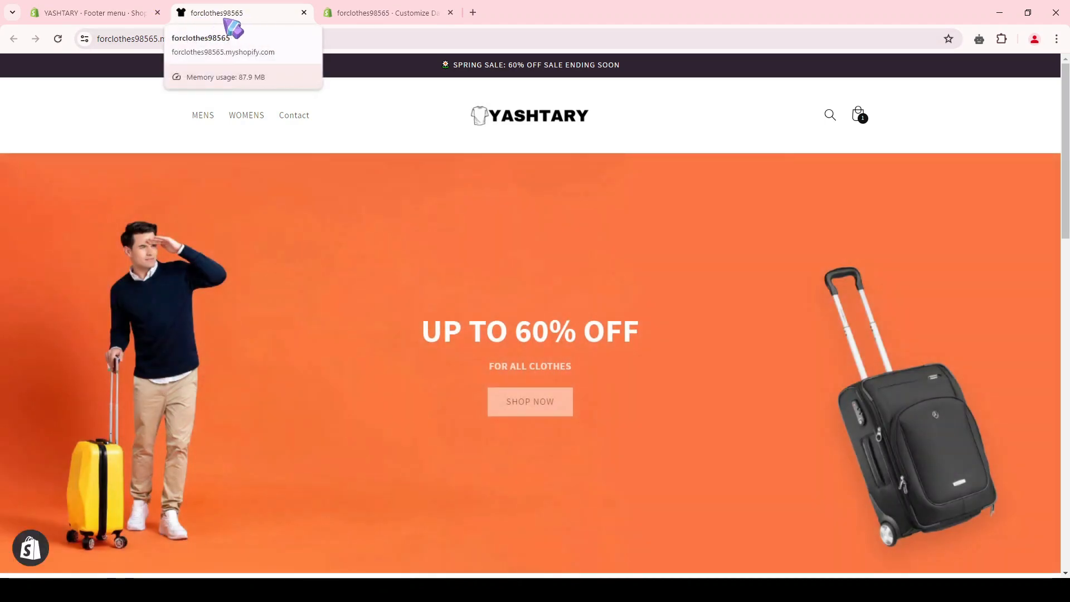
left_click(147, 12)
left_click(34, 562)
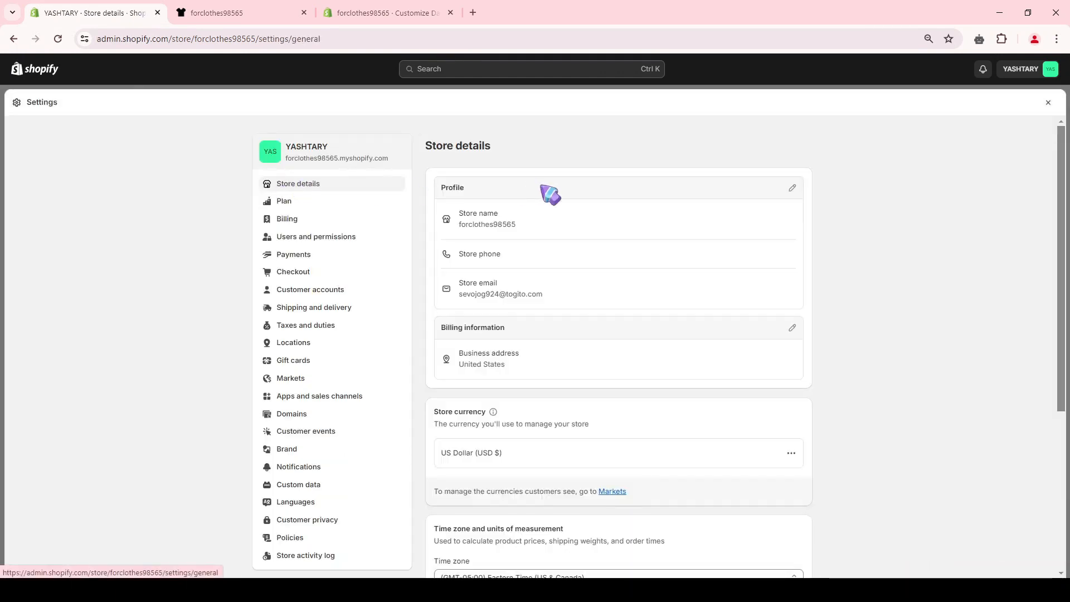
left_click(794, 189)
left_click_drag(444, 297, 368, 310)
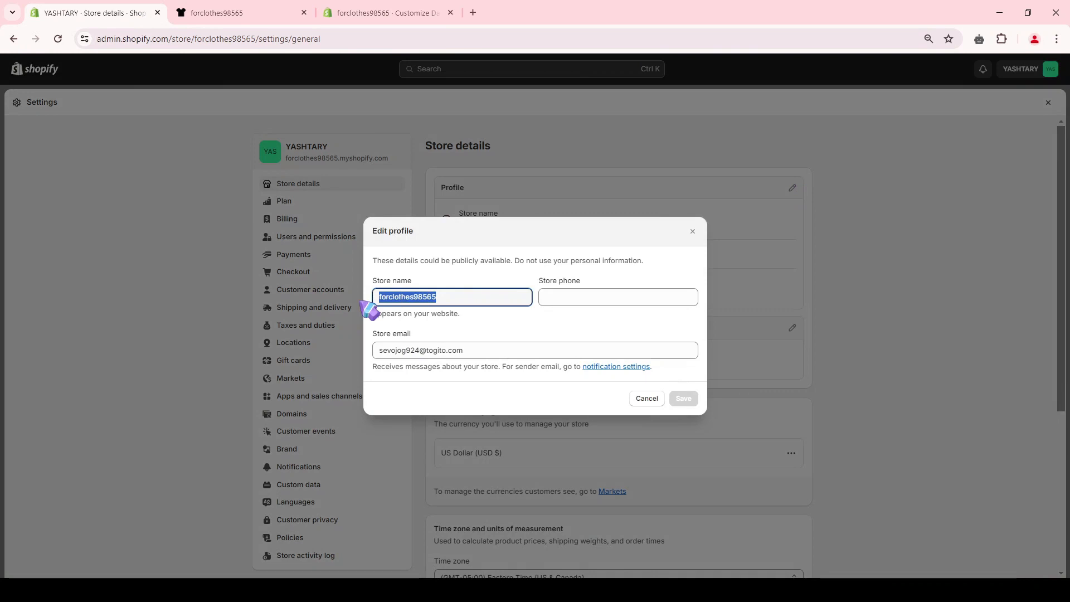
type("YASHTARY")
left_click(683, 398)
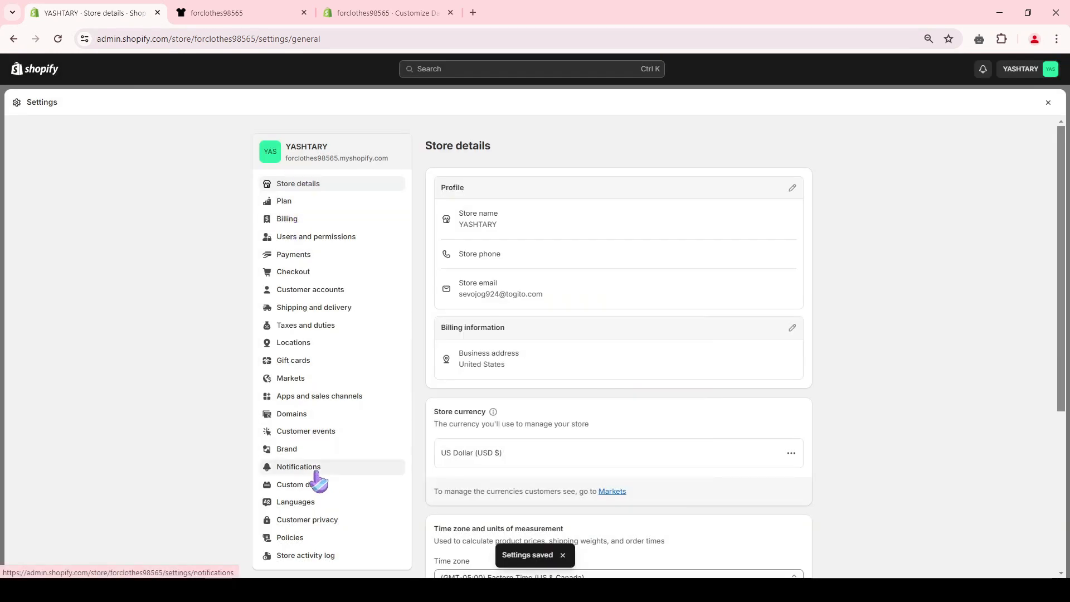
Review the plan settings and the payment settings, including Shopify Payments, PayPal and the payment capture options.
left_click(290, 204)
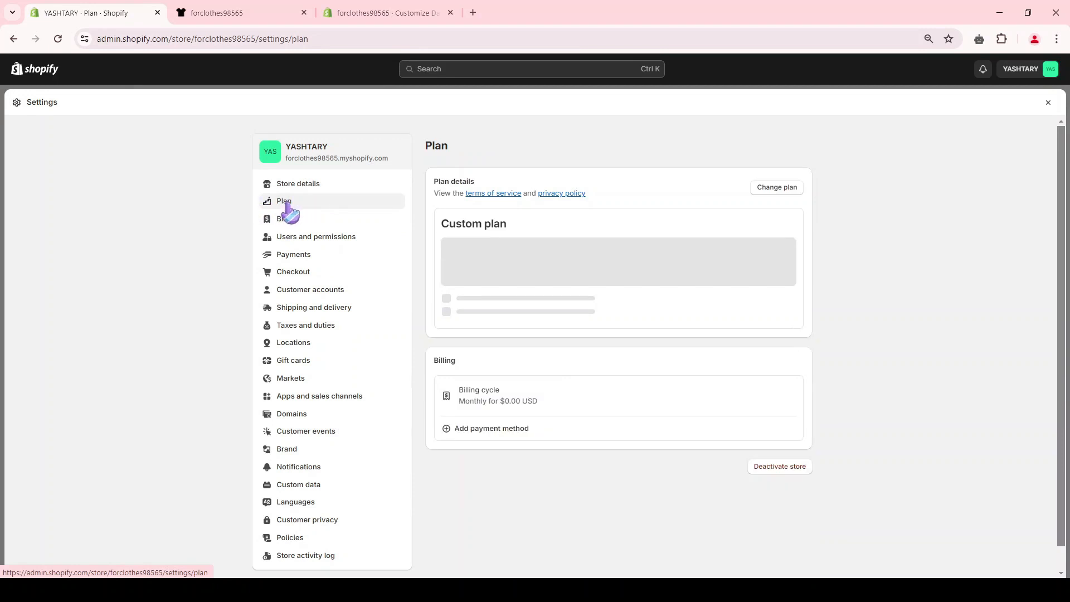
left_click(316, 259)
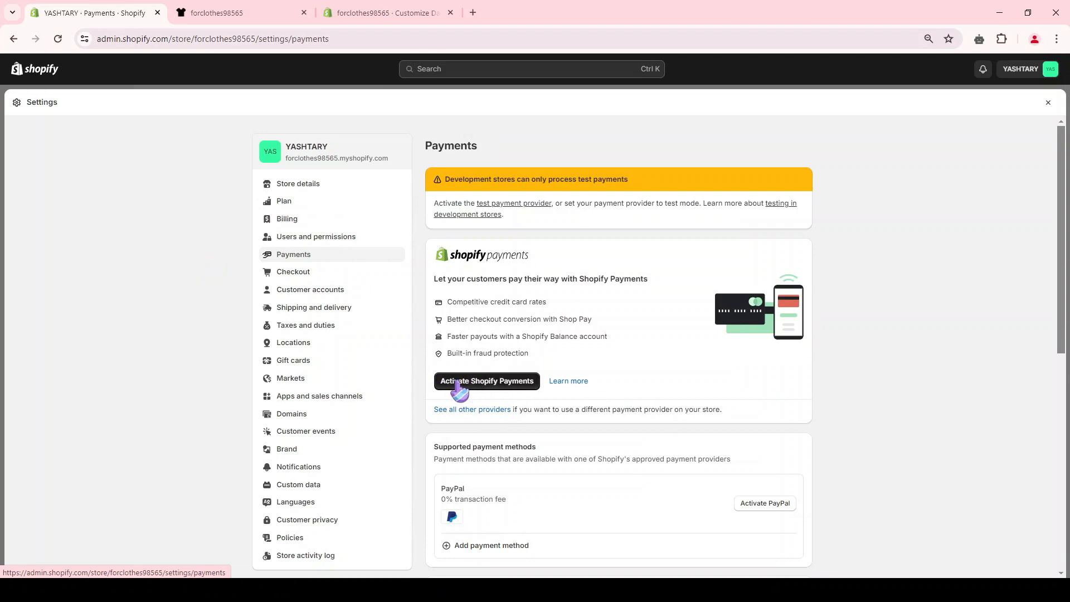
scroll(460, 390, "down", 3)
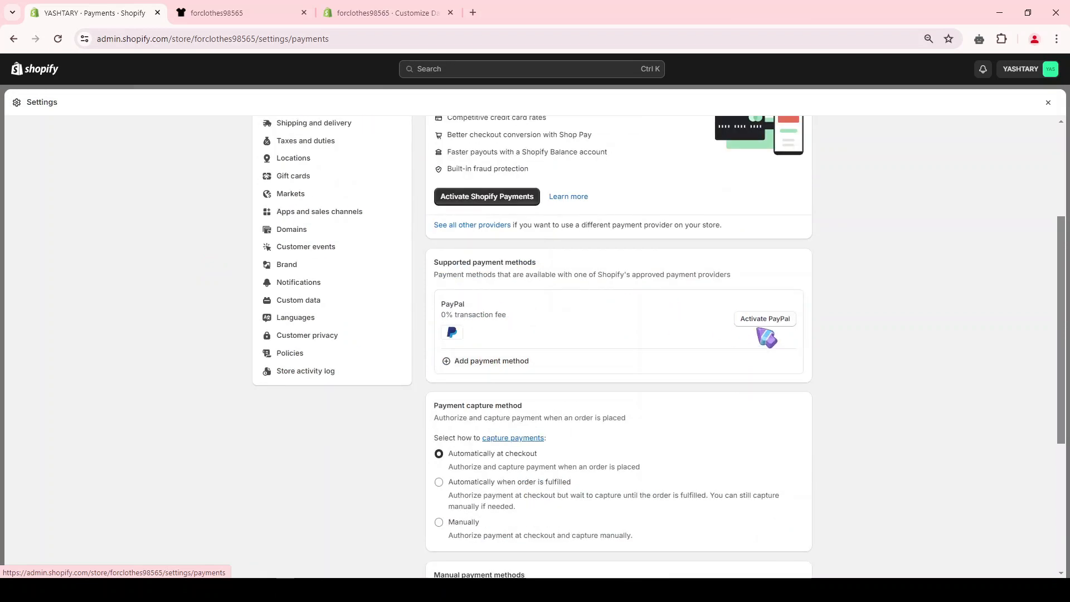
scroll(593, 241, "down", 1)
scroll(592, 249, "up", 2)
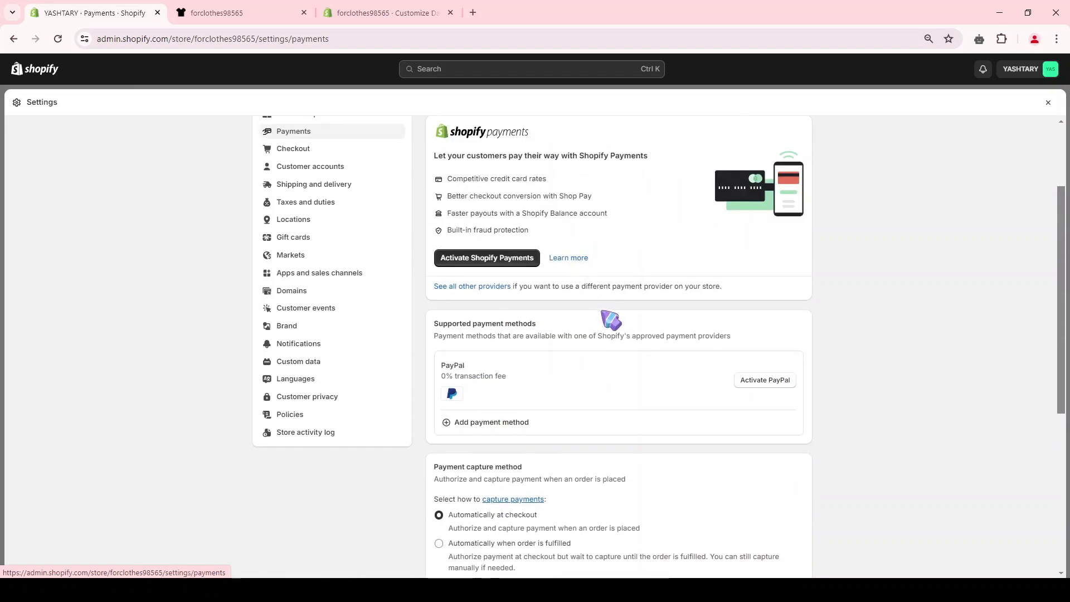
scroll(470, 303, "up", 2)
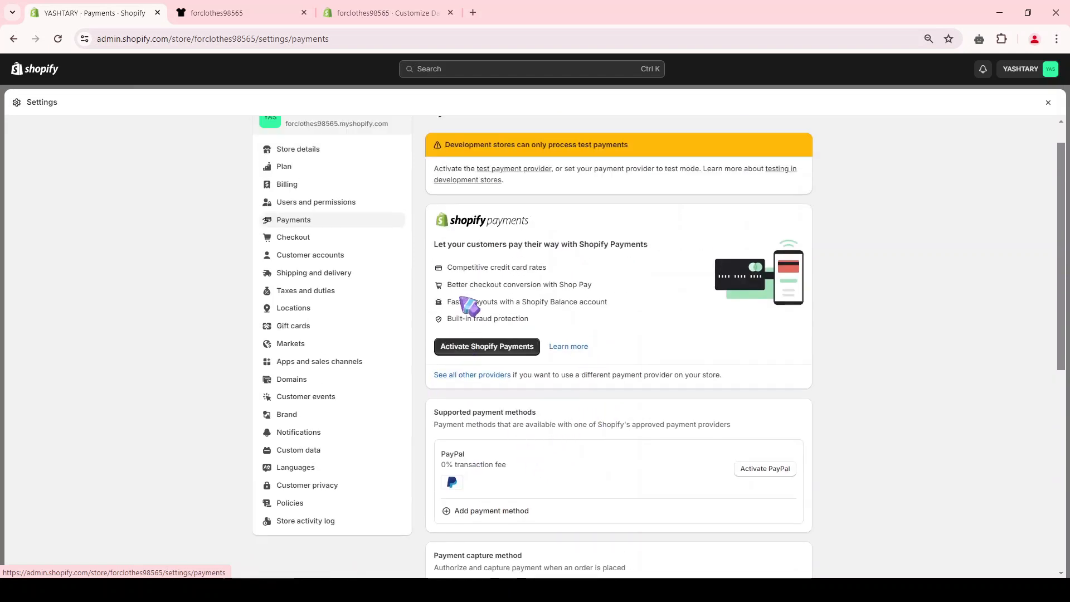
Look through the list of third-party payment providers and return to the payment settings.
left_click(473, 412)
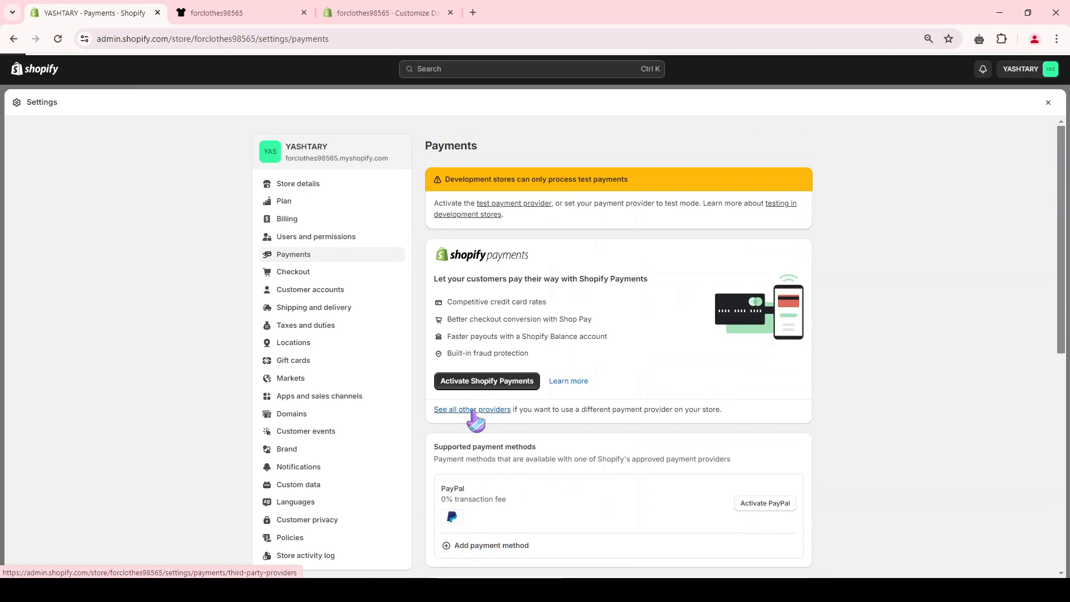
scroll(667, 233, "down", 10)
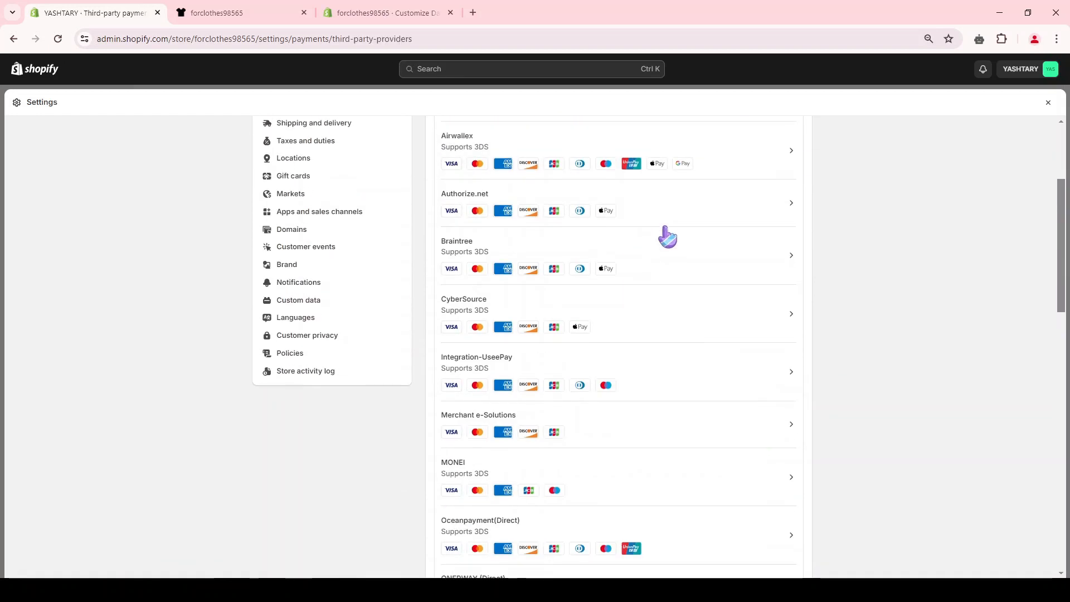
scroll(758, 289, "down", 7)
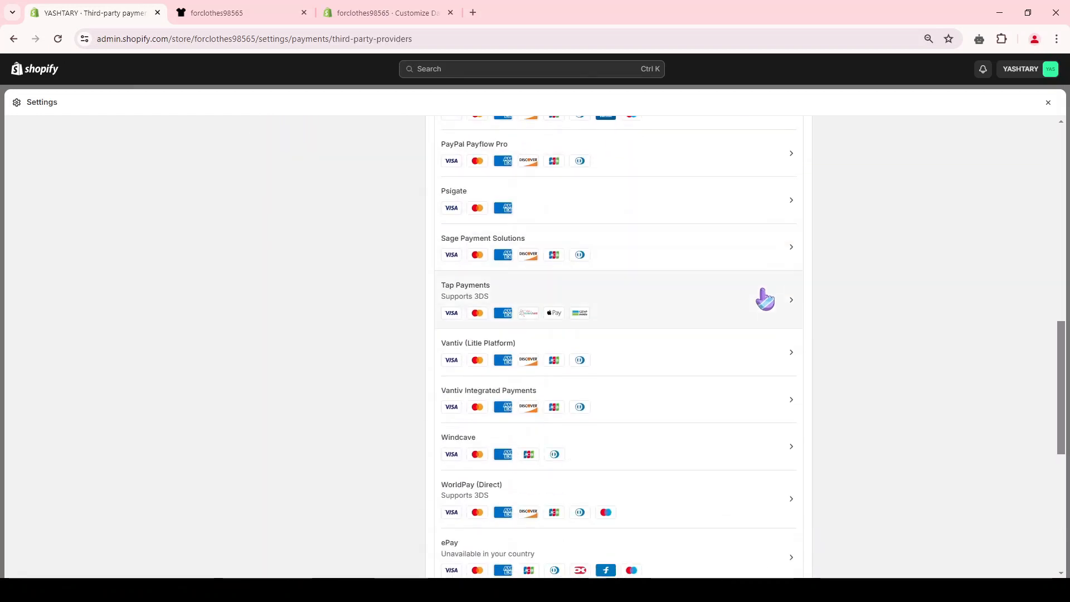
scroll(656, 300, "down", 3)
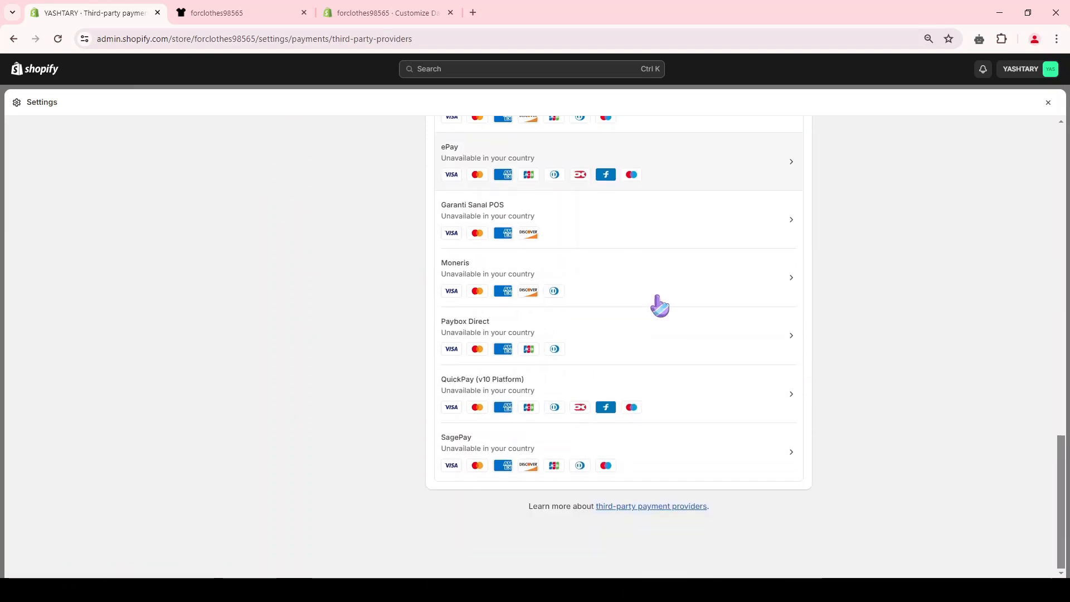
scroll(663, 310, "up", 18)
left_click(432, 145)
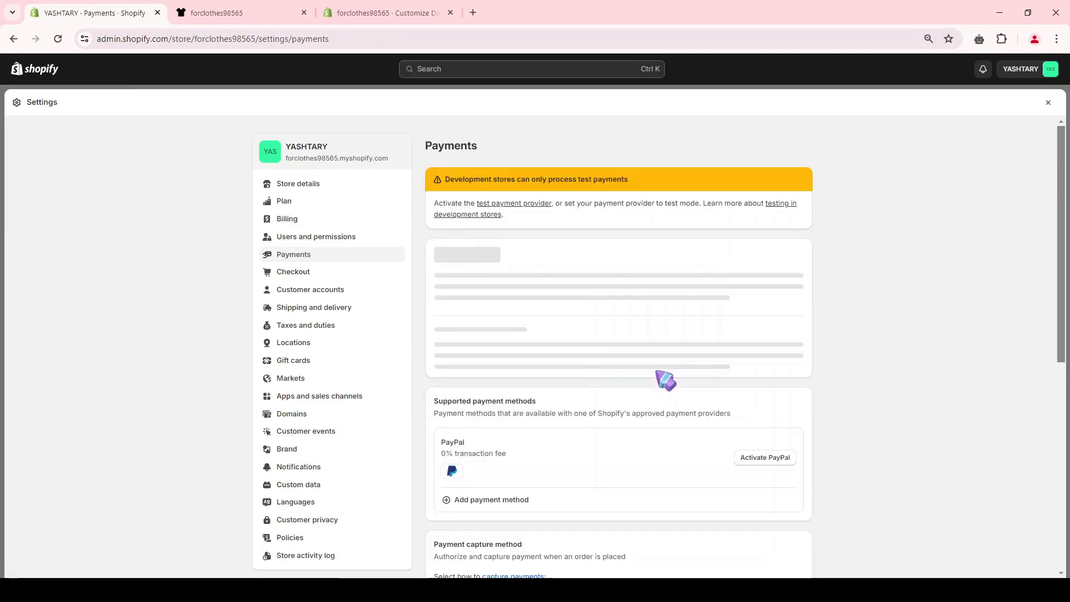
Add Cash on Delivery (COD) as a manual payment method and activate it without additional details or payment instructions.
scroll(700, 369, "down", 5)
scroll(700, 369, "down", 2)
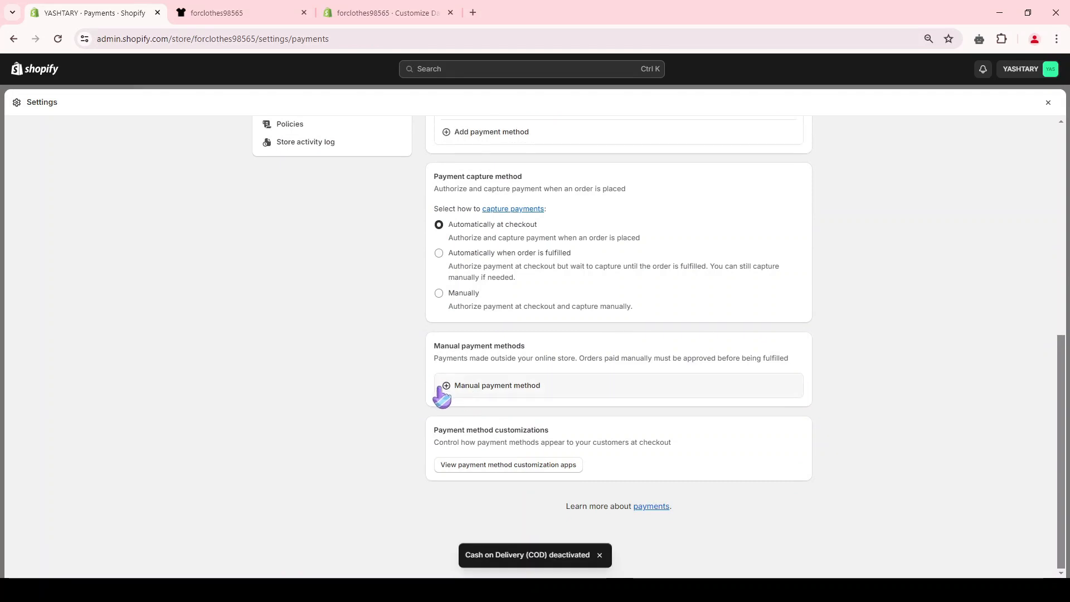
left_click(496, 389)
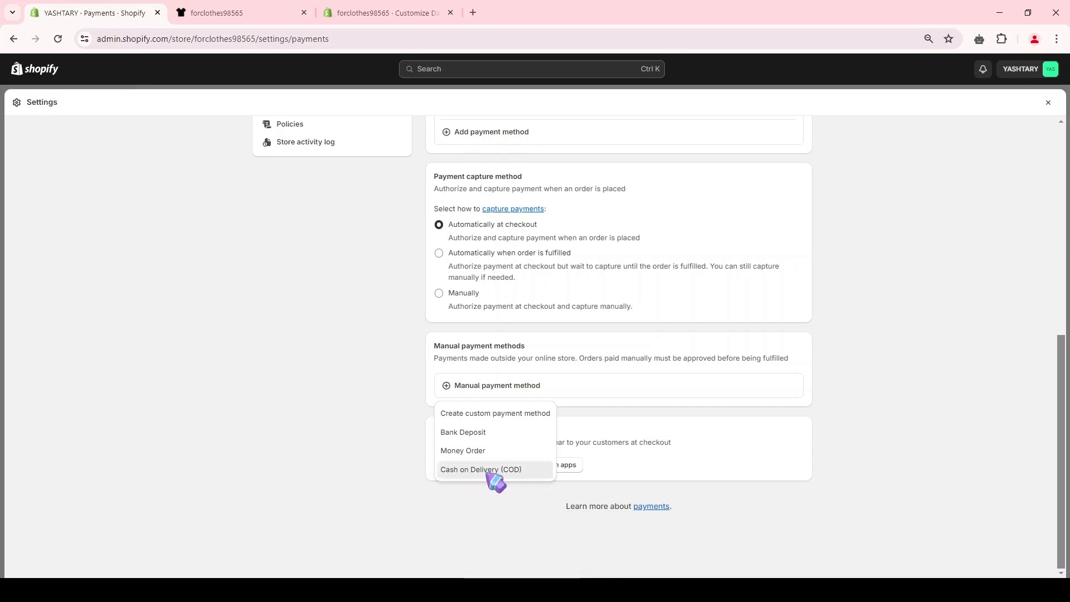
left_click(490, 471)
left_click(609, 425)
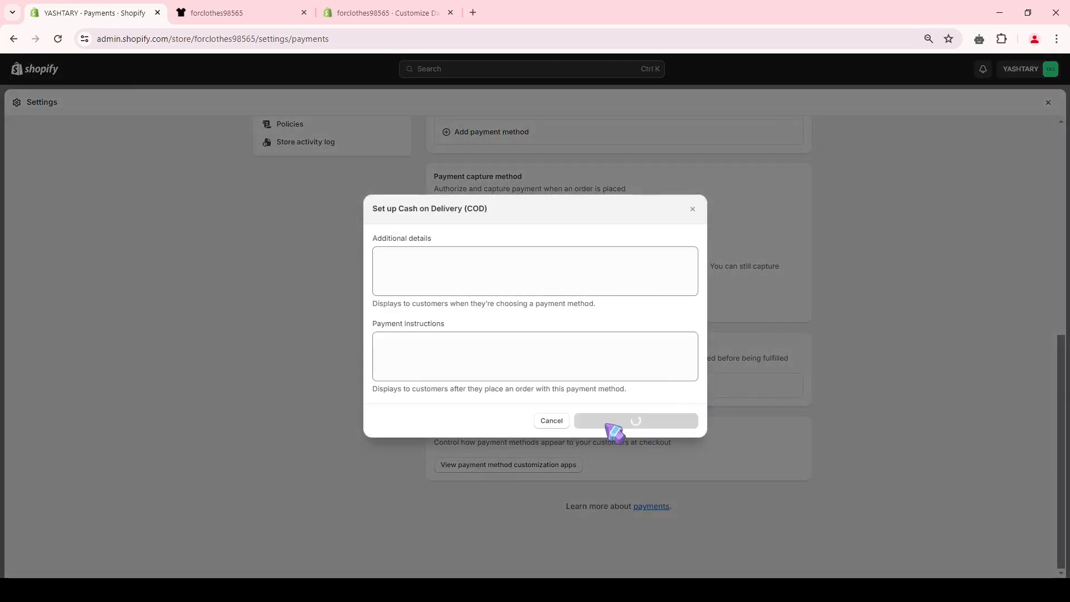
left_click_drag(443, 386, 535, 392)
left_click(535, 392)
Review the PayPal Express Checkout setup page and look through the store's checkout settings, including marketing options and abandoned checkout emails.
scroll(471, 322, "up", 4)
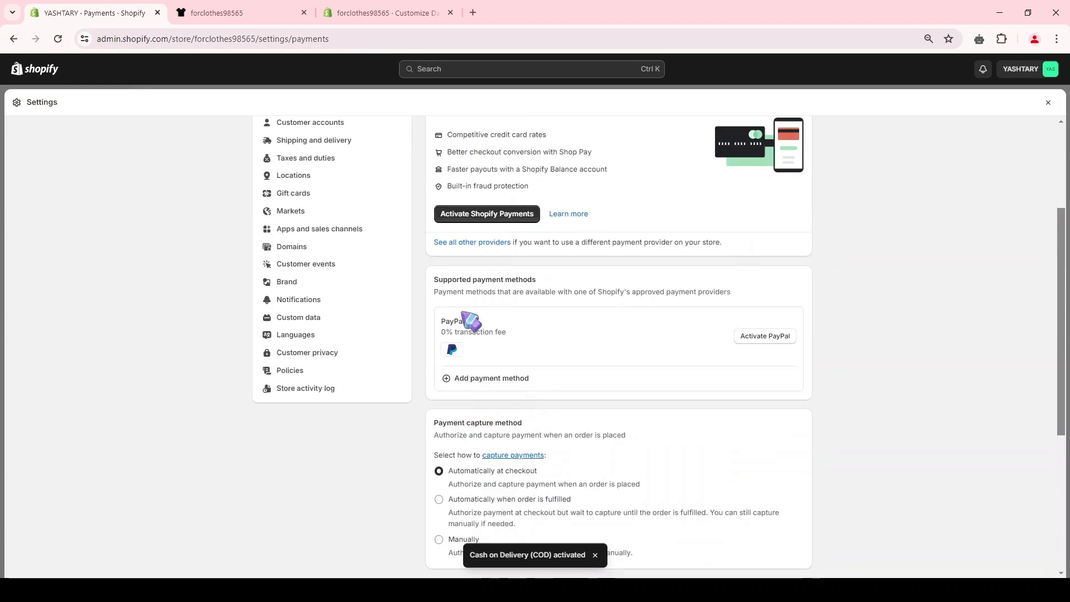
left_click(758, 337)
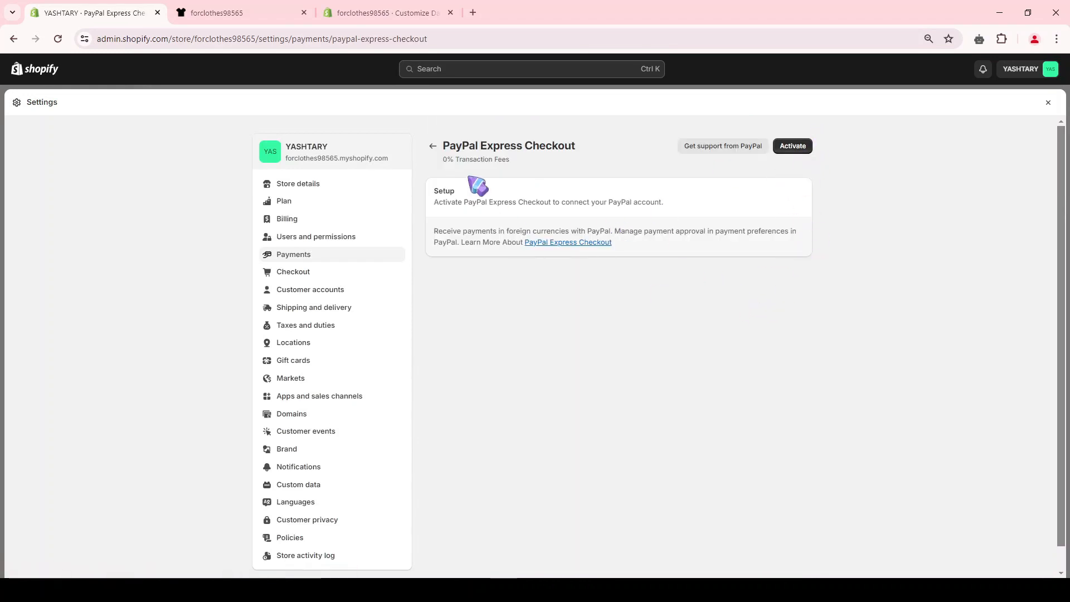
left_click(433, 146)
left_click(301, 274)
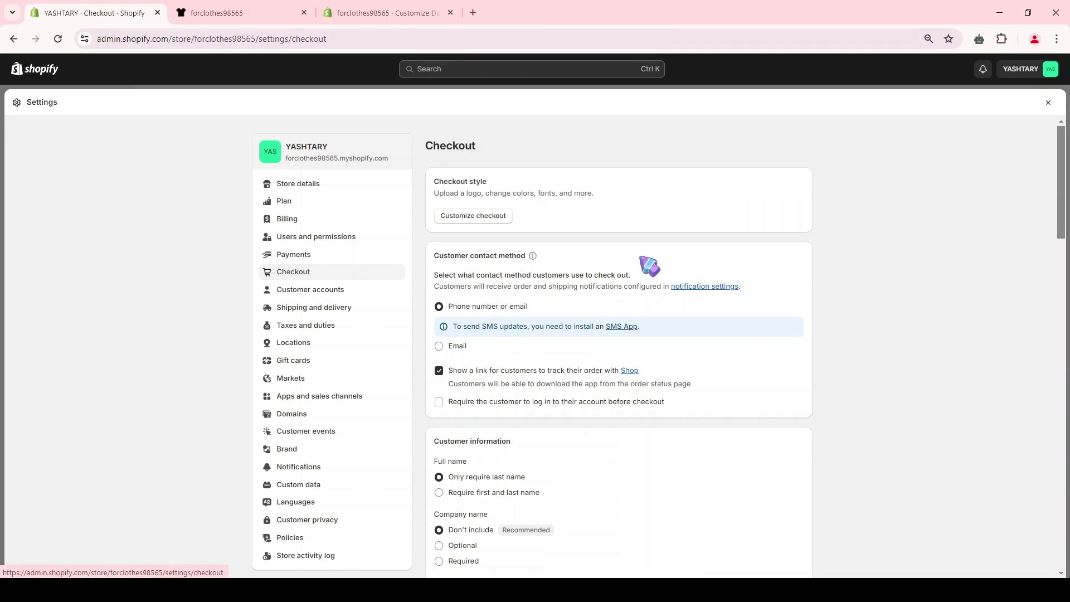
scroll(508, 256, "down", 9)
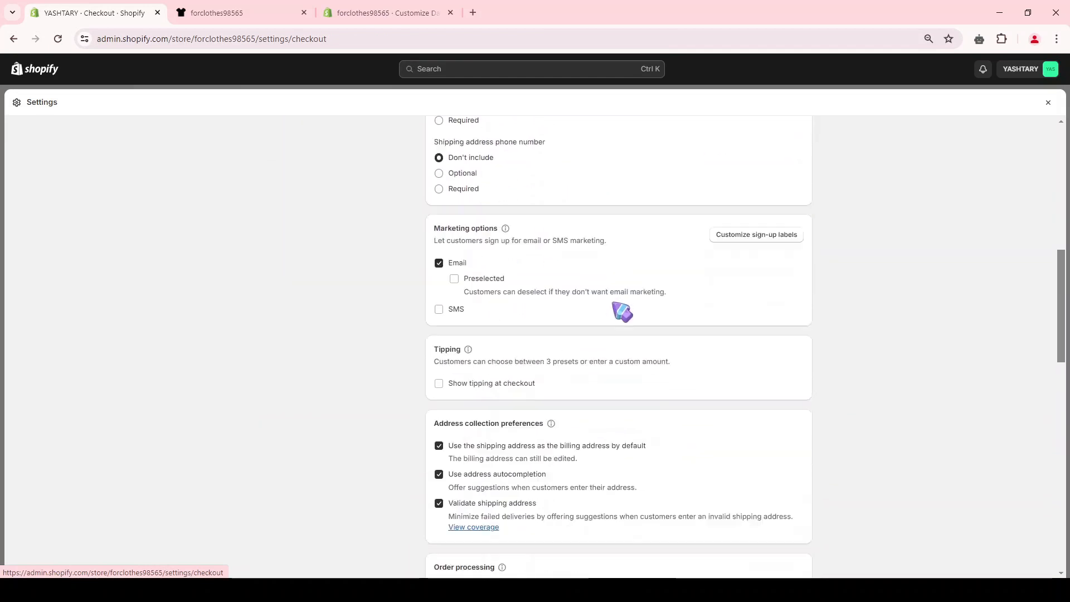
scroll(621, 311, "down", 8)
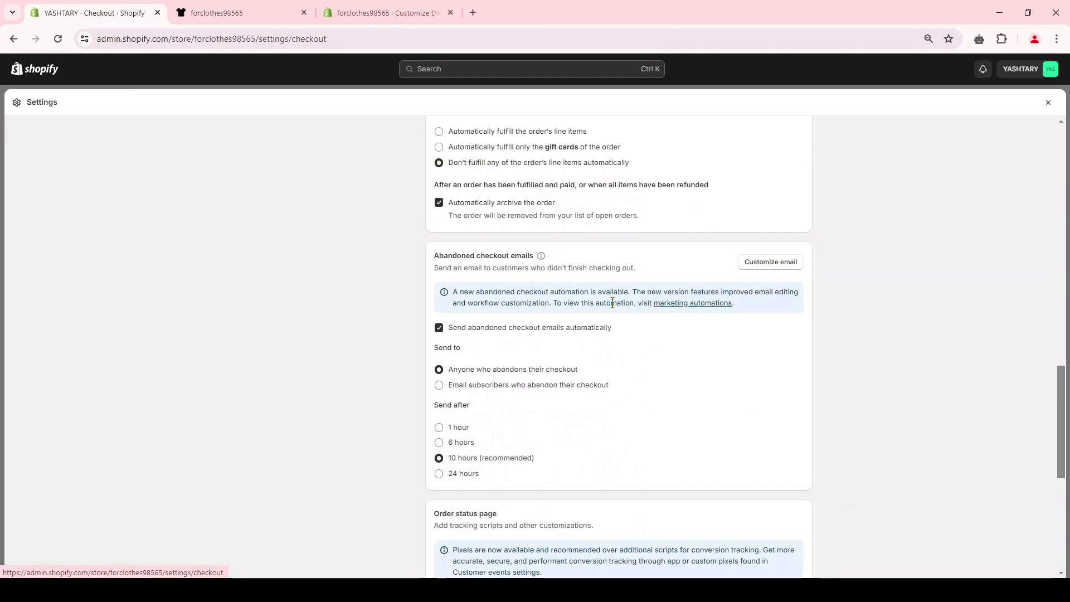
scroll(546, 268, "up", 17)
Open the checkout style customization in a separate browser tab and examine the checkout page preview.
right_click(462, 218)
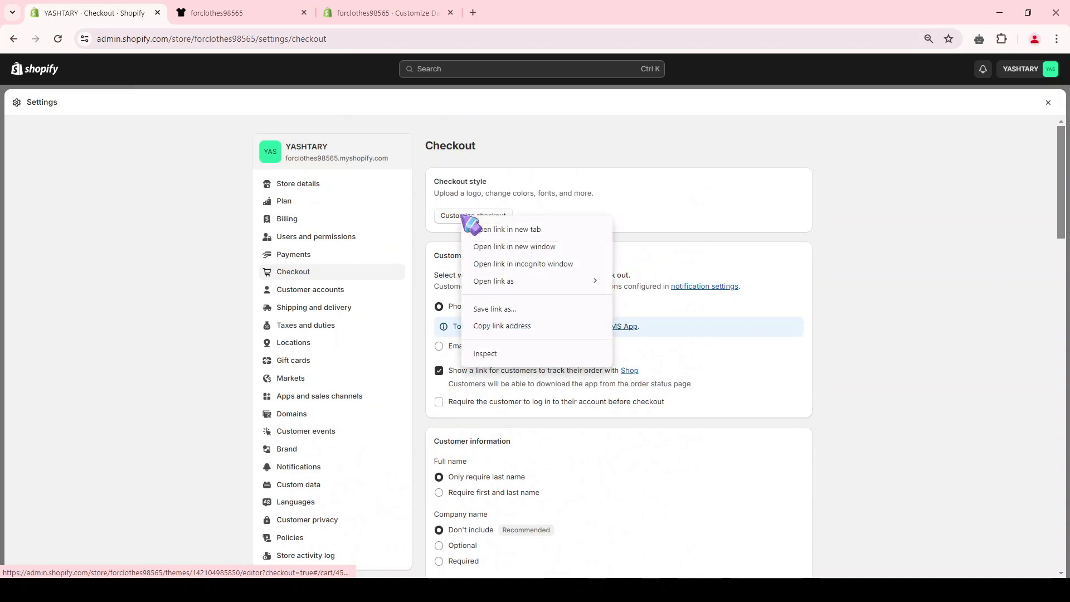
left_click(510, 230)
left_click(407, 16)
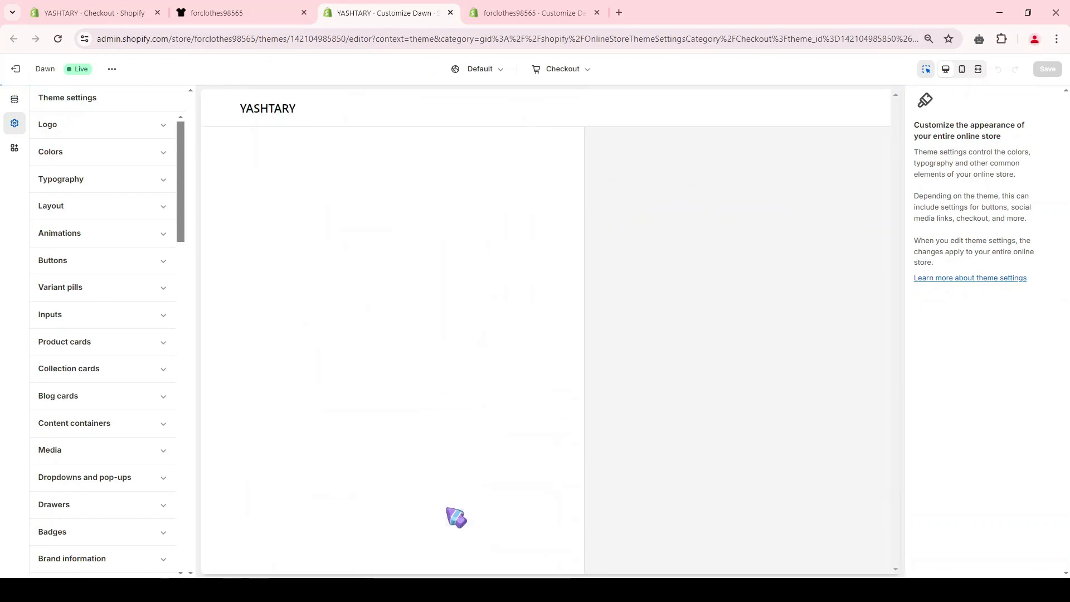
scroll(450, 462, "up", 2)
left_click(283, 9)
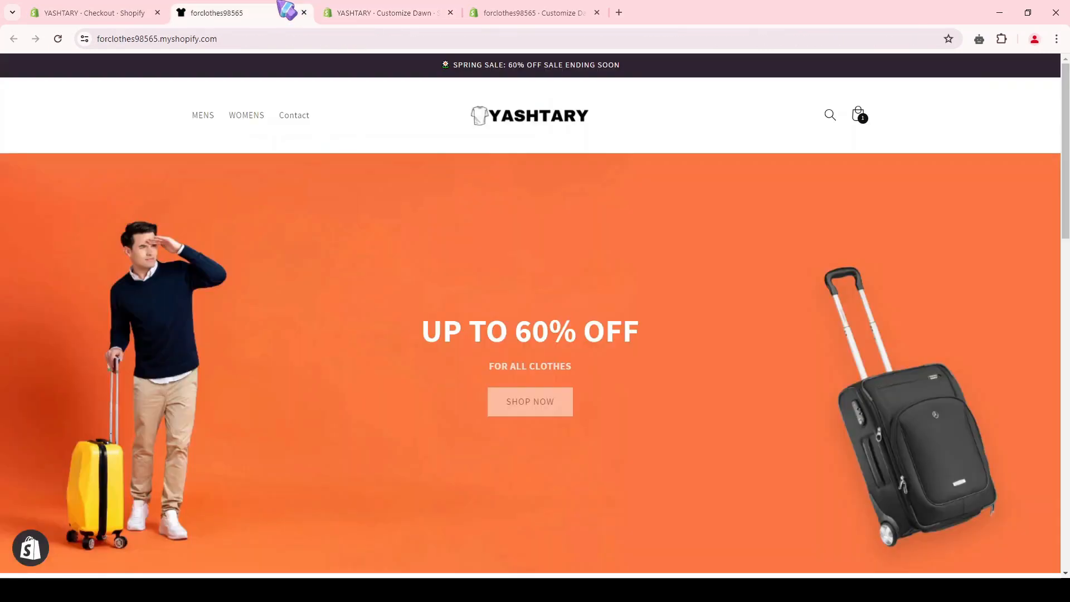
left_click(134, 12)
left_click(348, 12)
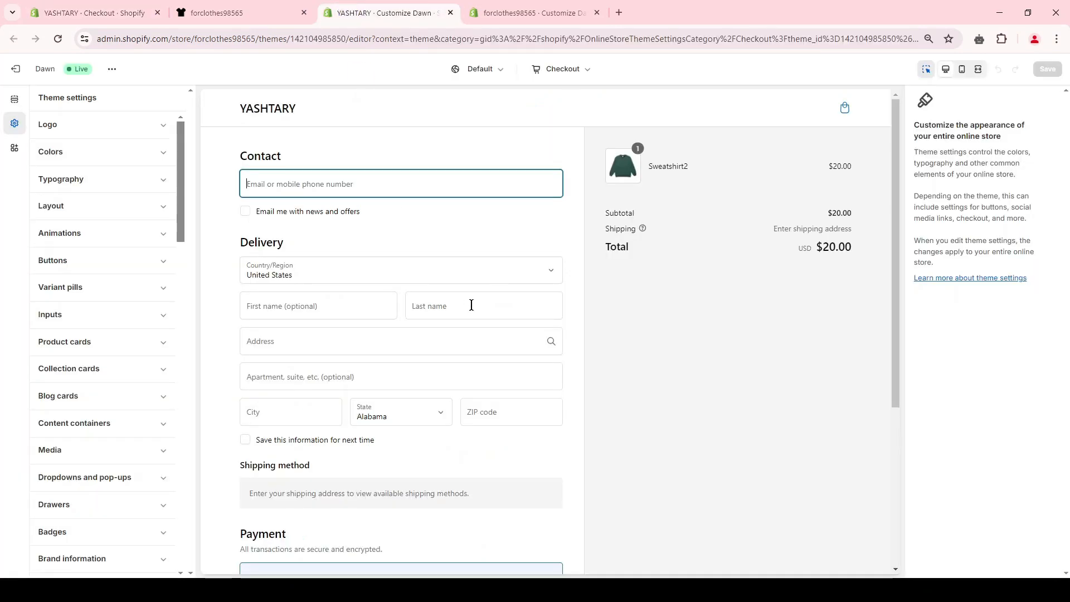
Review the general shipping profile's products, origins, zones and rates, and the shipping rate options offered when adding a rate to the Domestic zone.
left_click(75, 11)
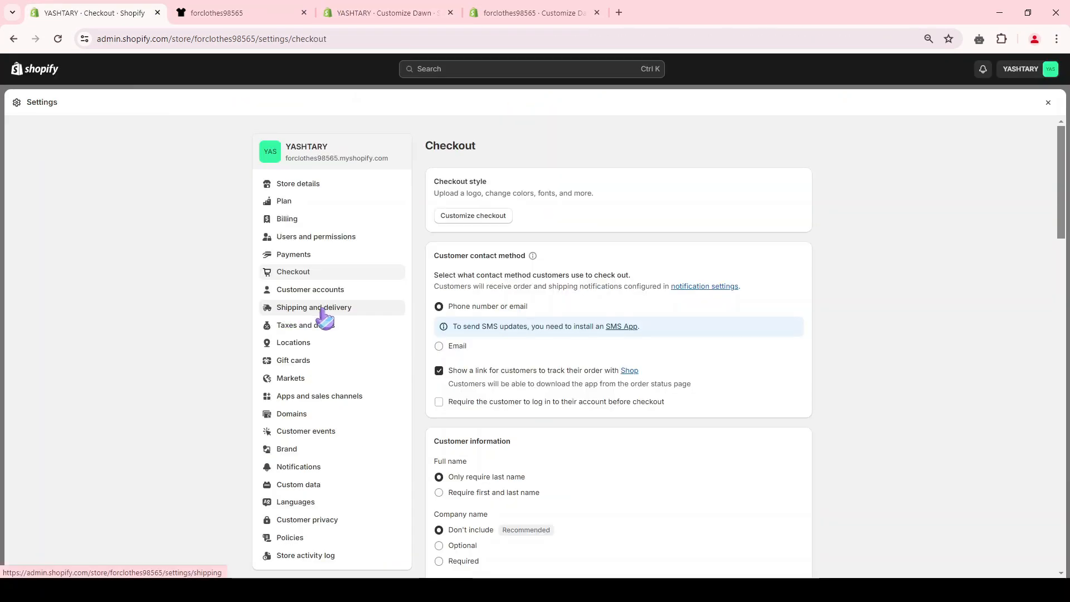
left_click(309, 312)
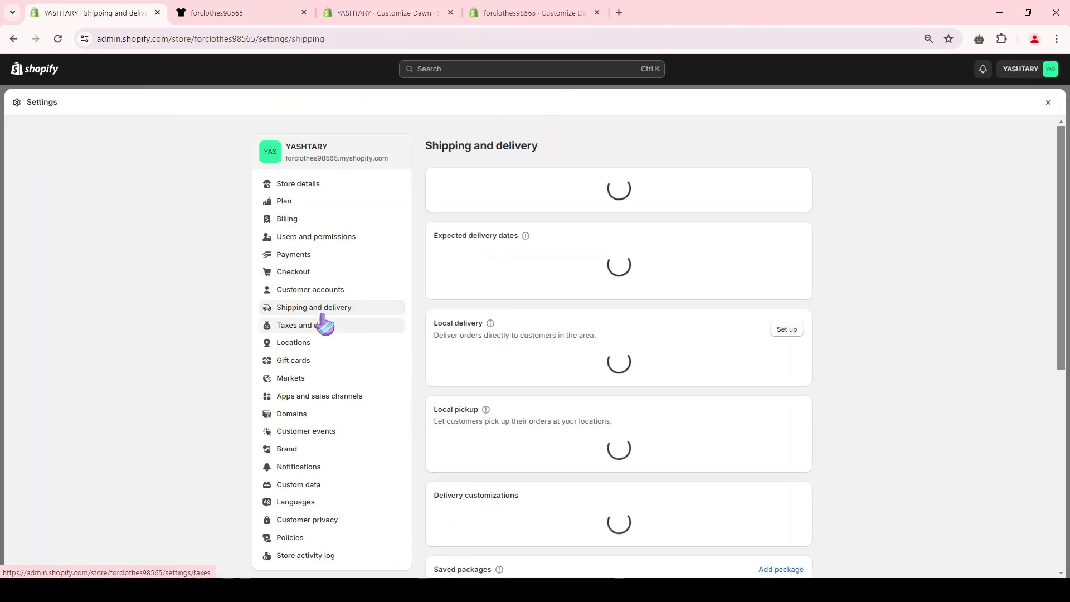
left_click(557, 266)
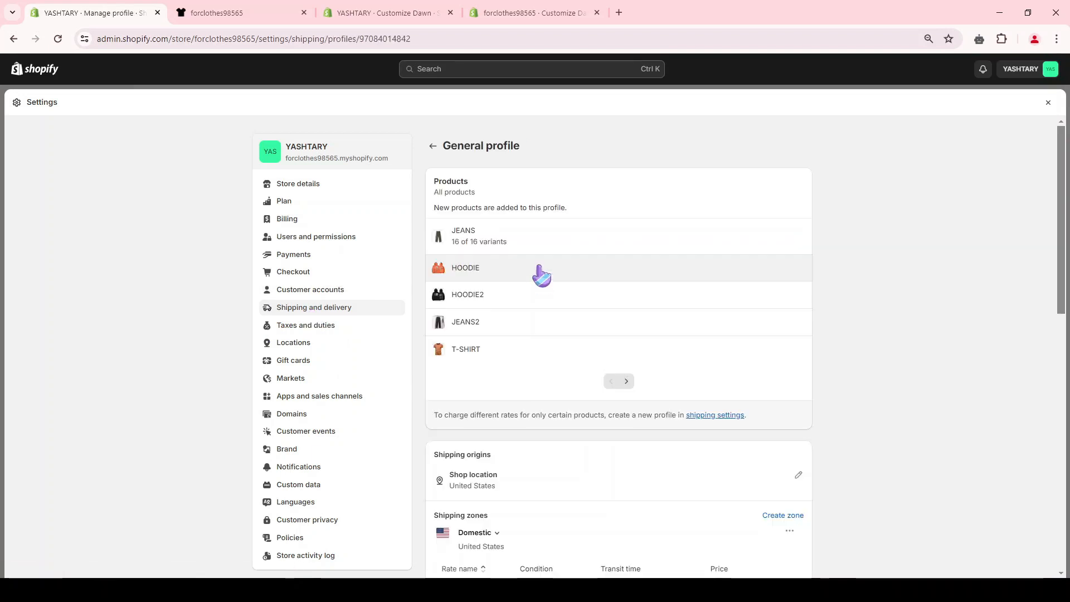
scroll(540, 276, "down", 3)
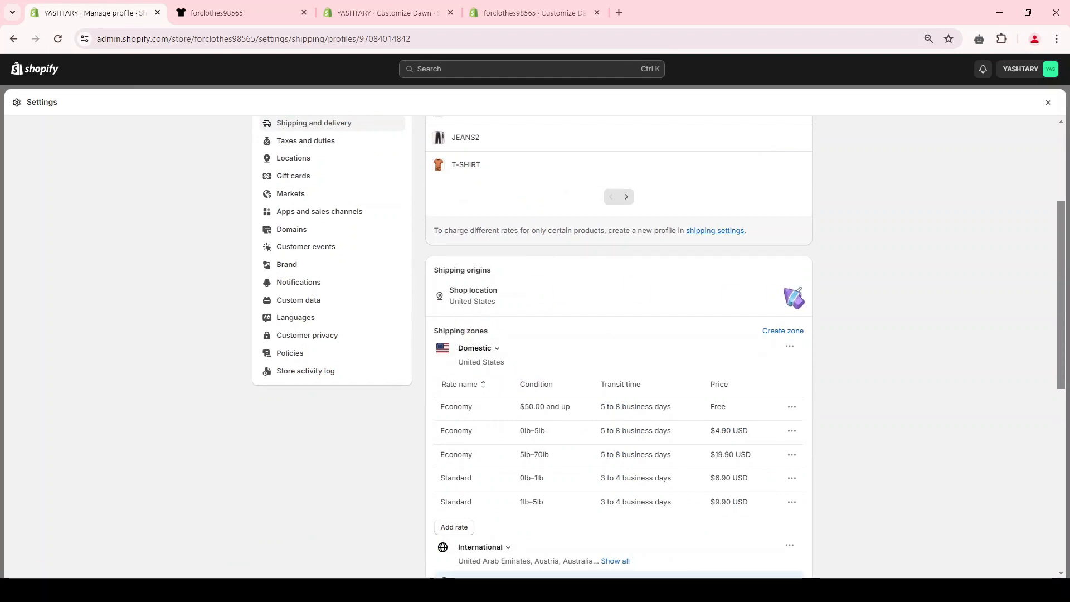
scroll(415, 394, "down", 2)
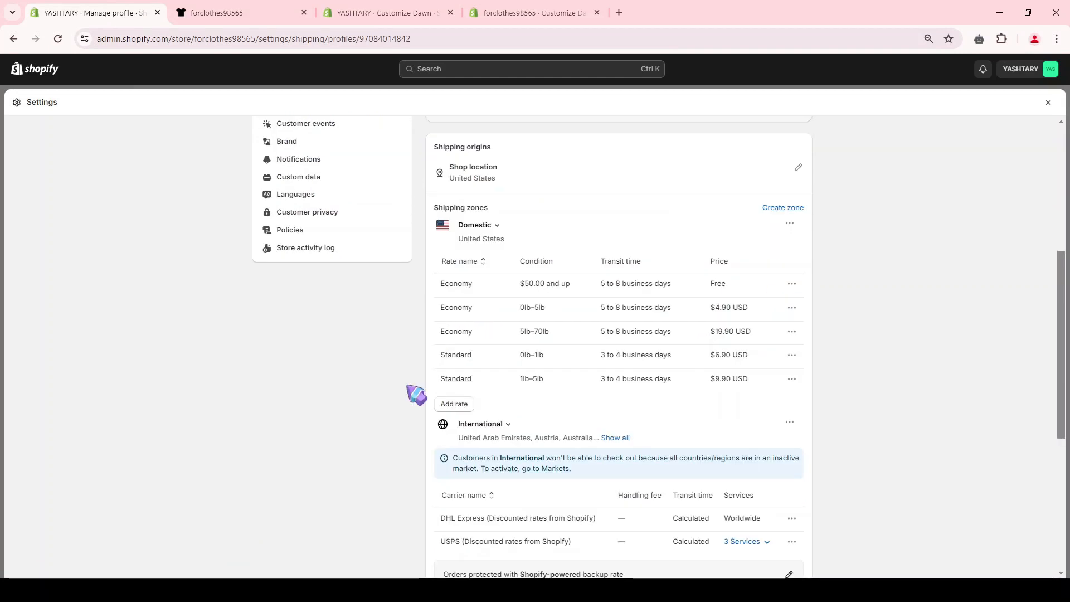
left_click(453, 405)
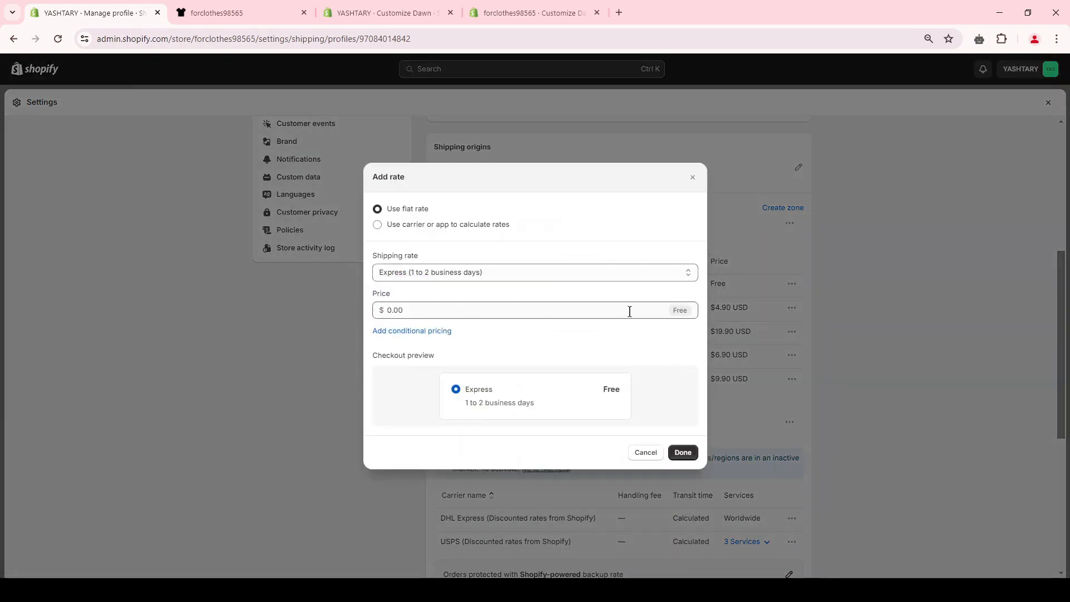
left_click(543, 275)
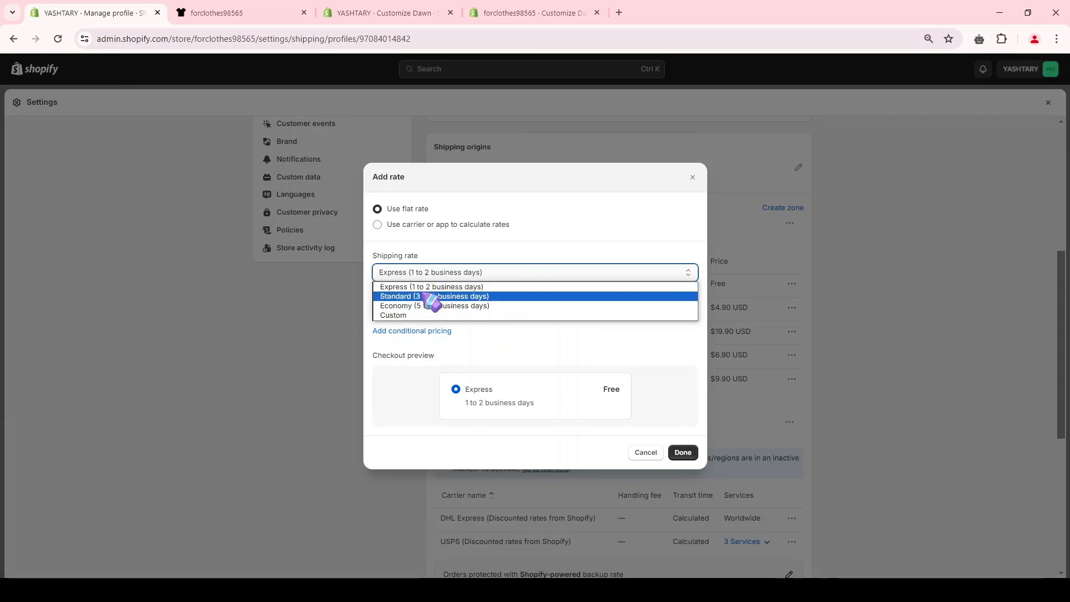
left_click(435, 259)
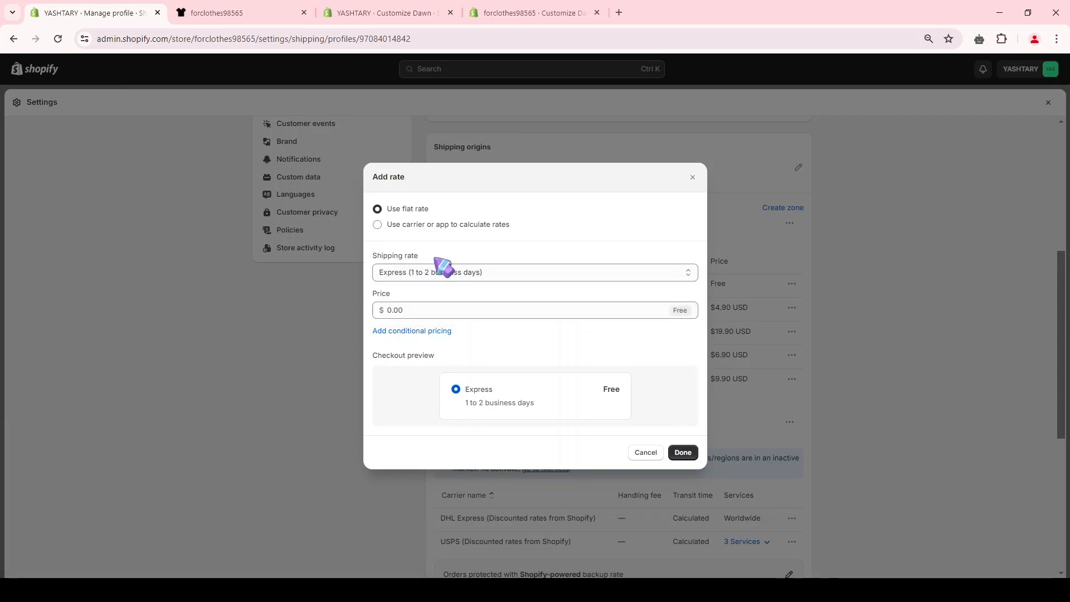
left_click(683, 453)
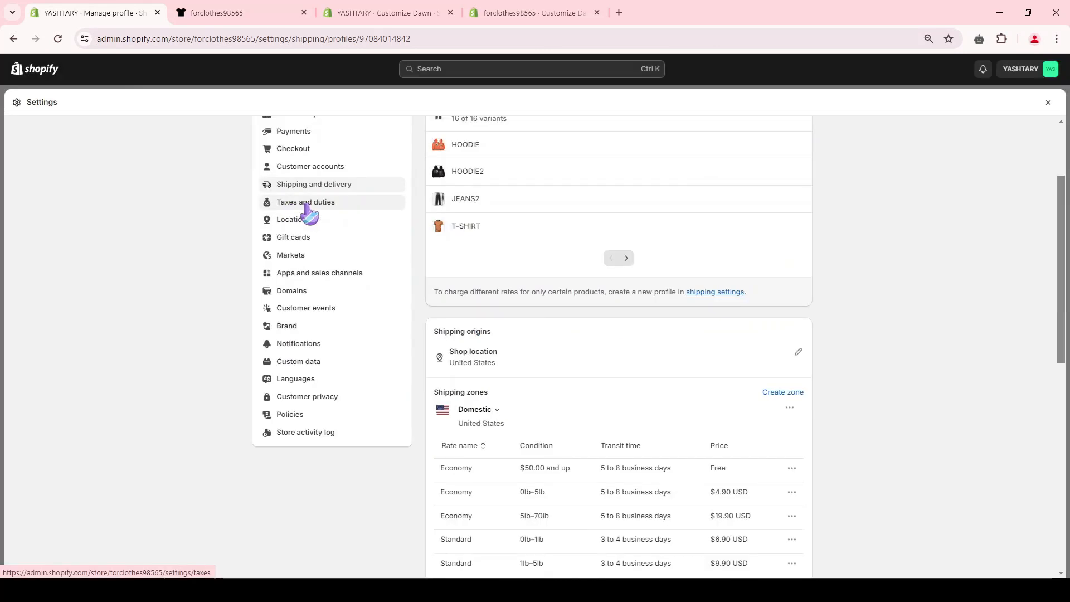
Review the taxes and duties settings and the domain settings, and leave the store settings.
left_click(310, 212)
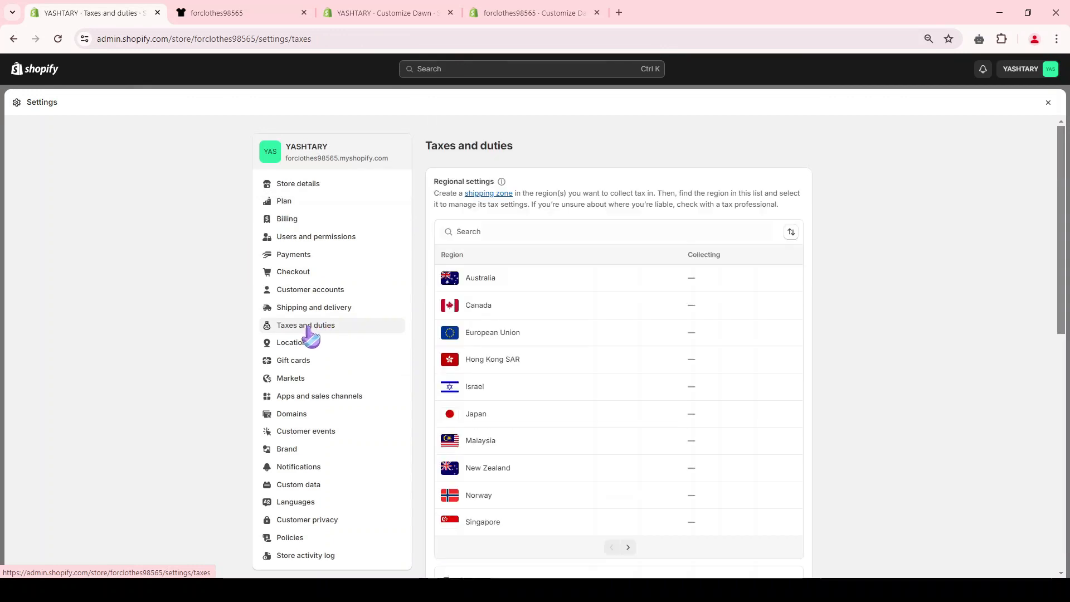
scroll(368, 350, "down", 1)
left_click(300, 356)
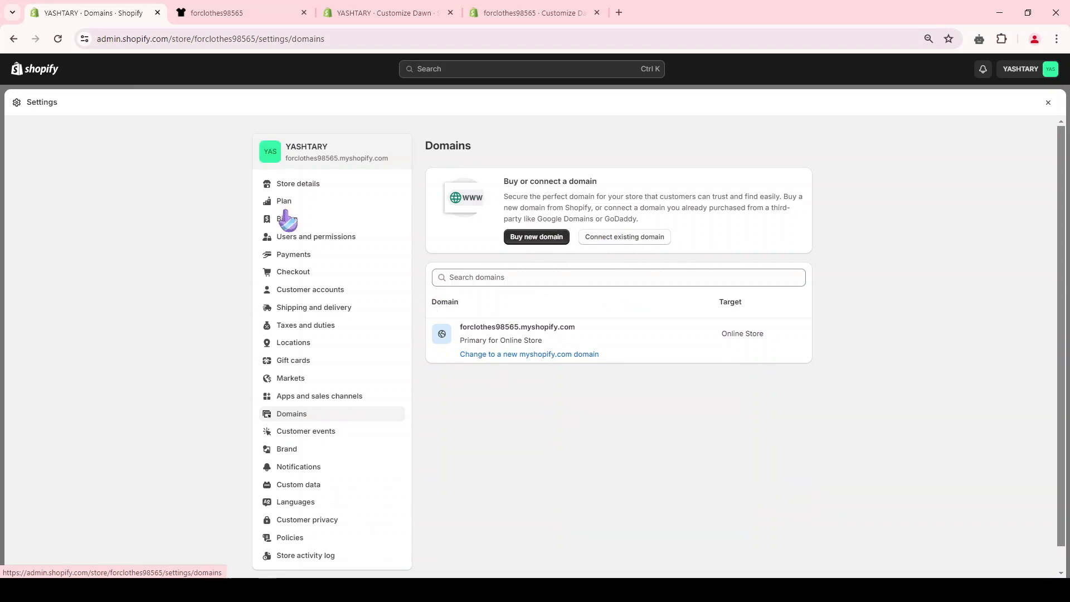
scroll(287, 220, "down", 1)
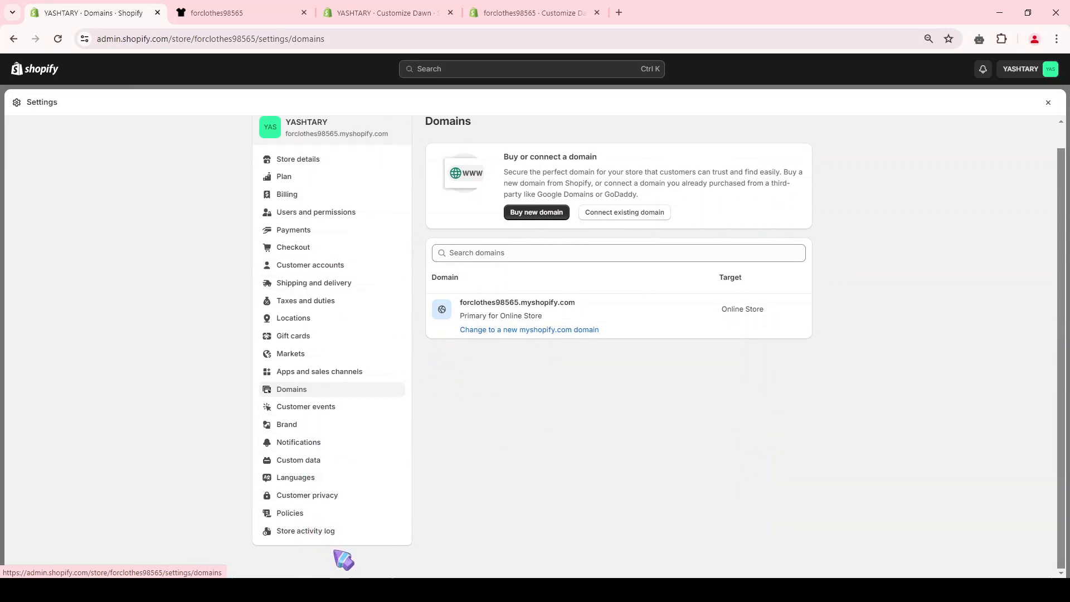
left_click(1048, 103)
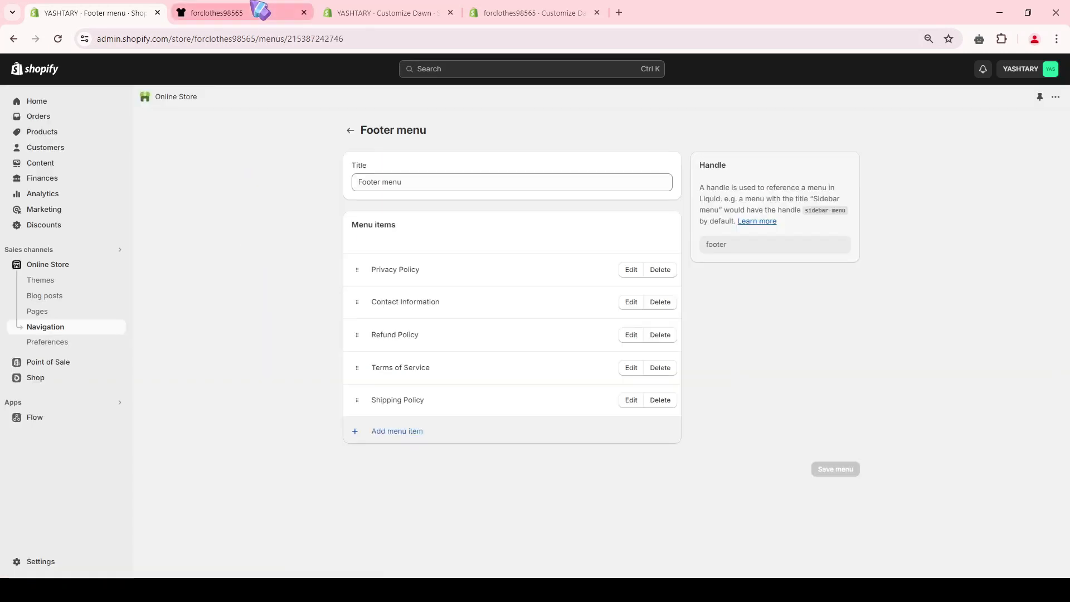
Check the live storefront and the checkout preview, and examine the home page at mobile size in the theme editor.
left_click(259, 9)
scroll(439, 246, "down", 10)
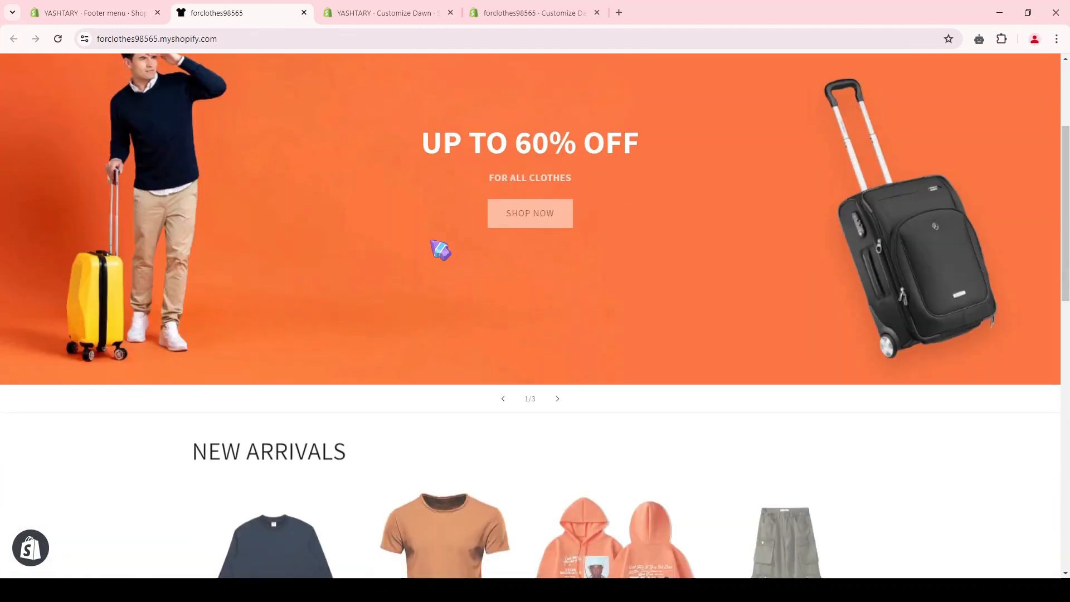
scroll(440, 250, "down", 3)
left_click(412, 10)
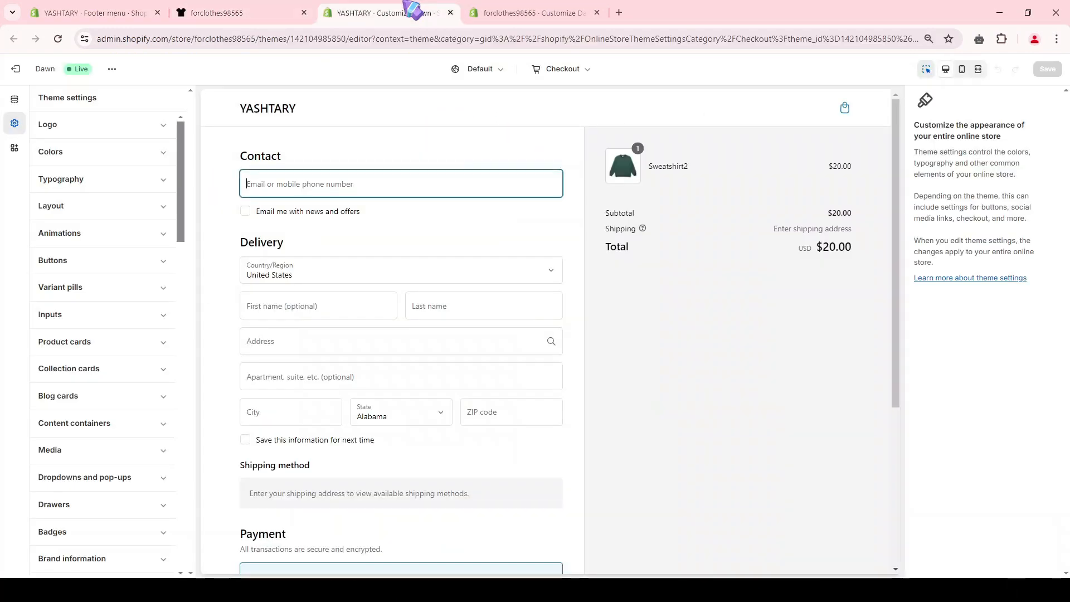
left_click(512, 12)
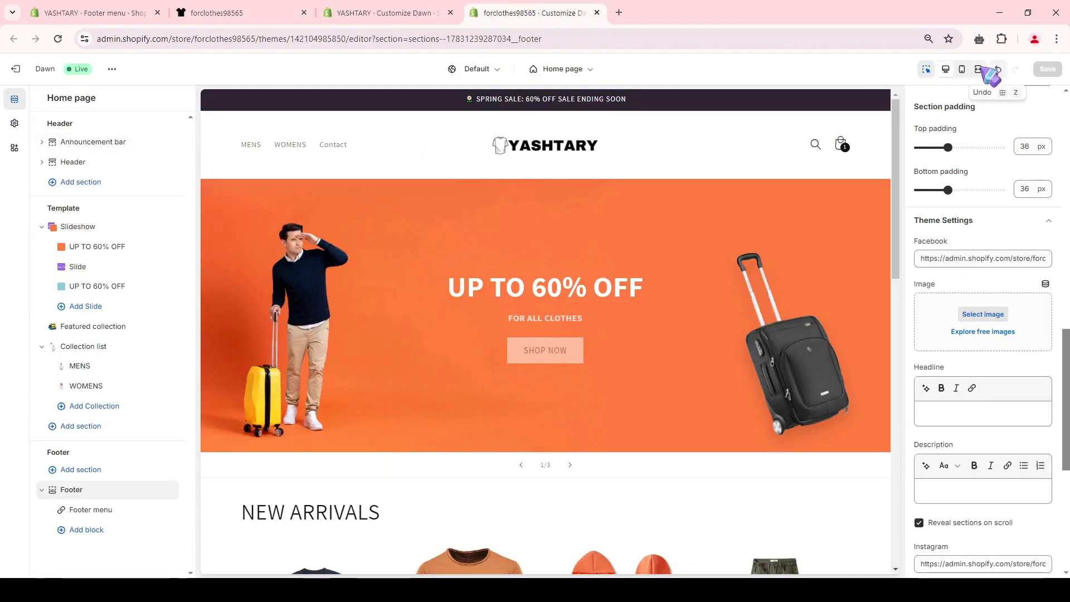
left_click(961, 69)
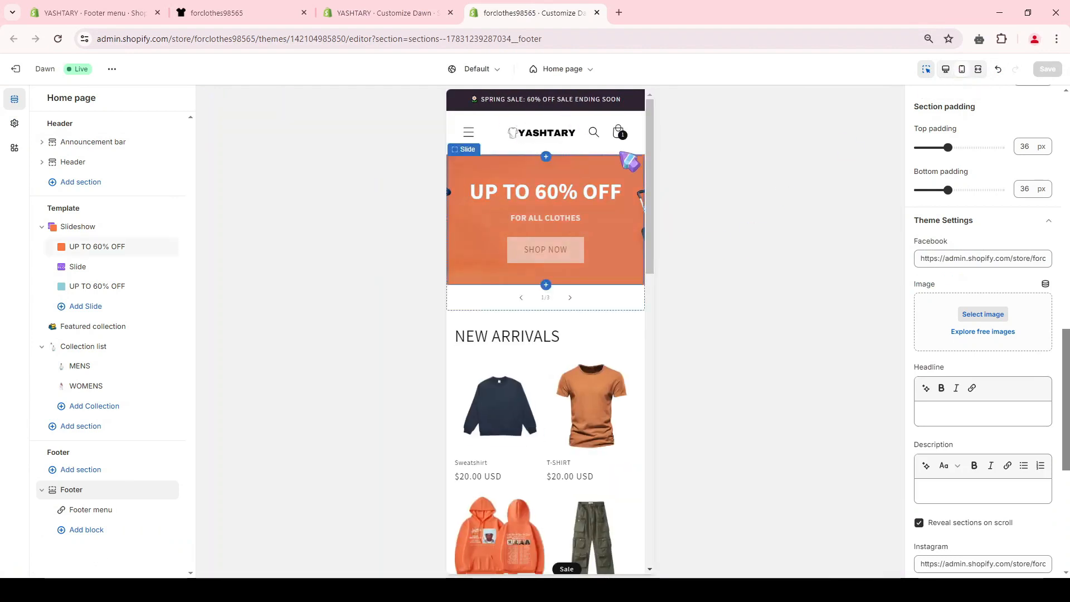
scroll(629, 162, "down", 10)
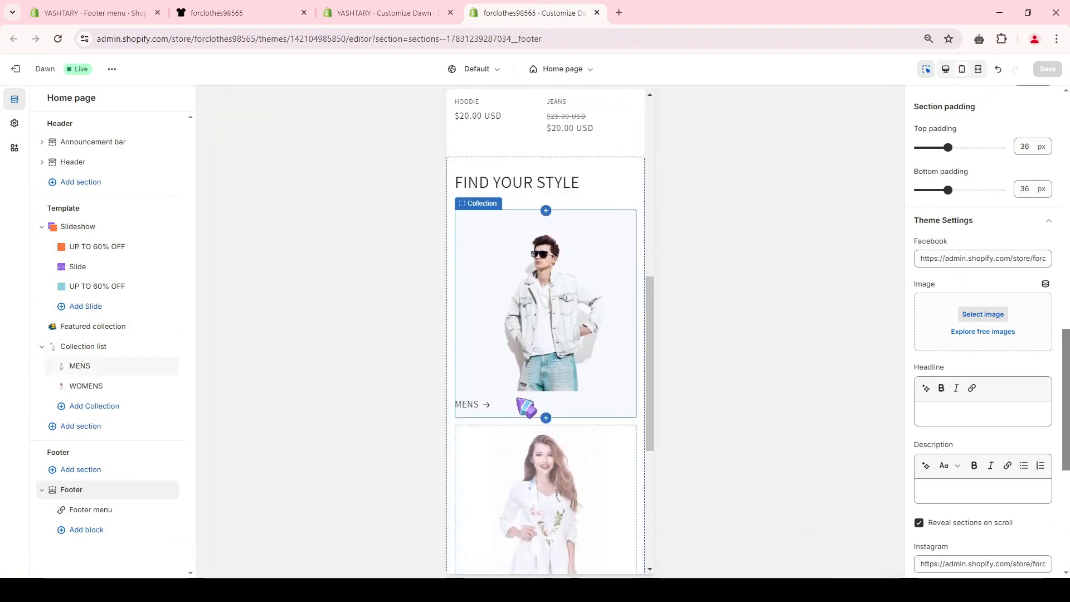
scroll(518, 401, "down", 5)
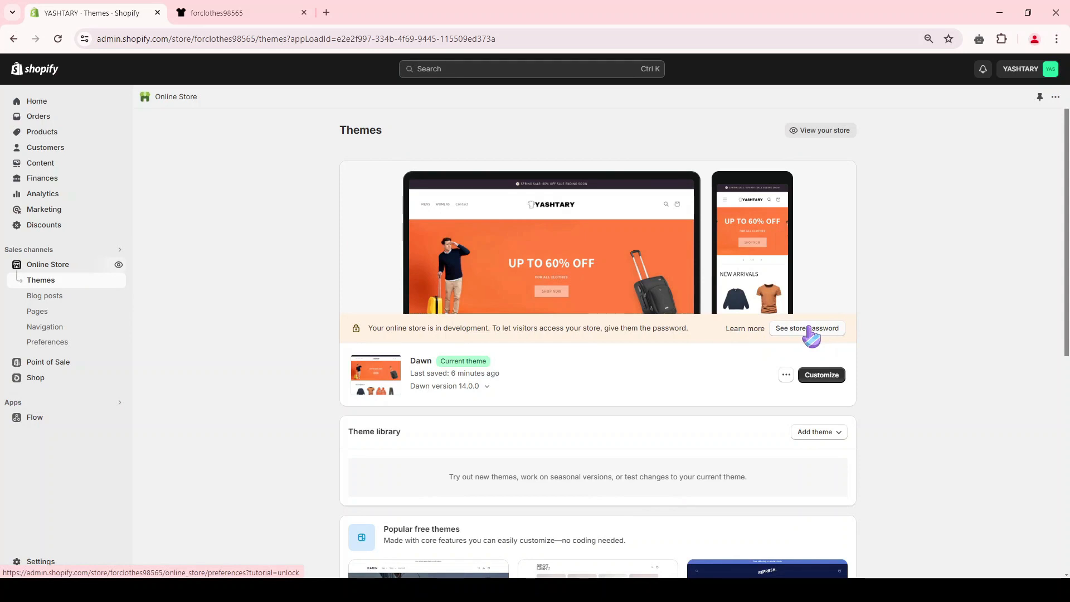
Buy the T-SHIRT from the live storefront and complete the test order with Economy shipping.
left_click(272, 11)
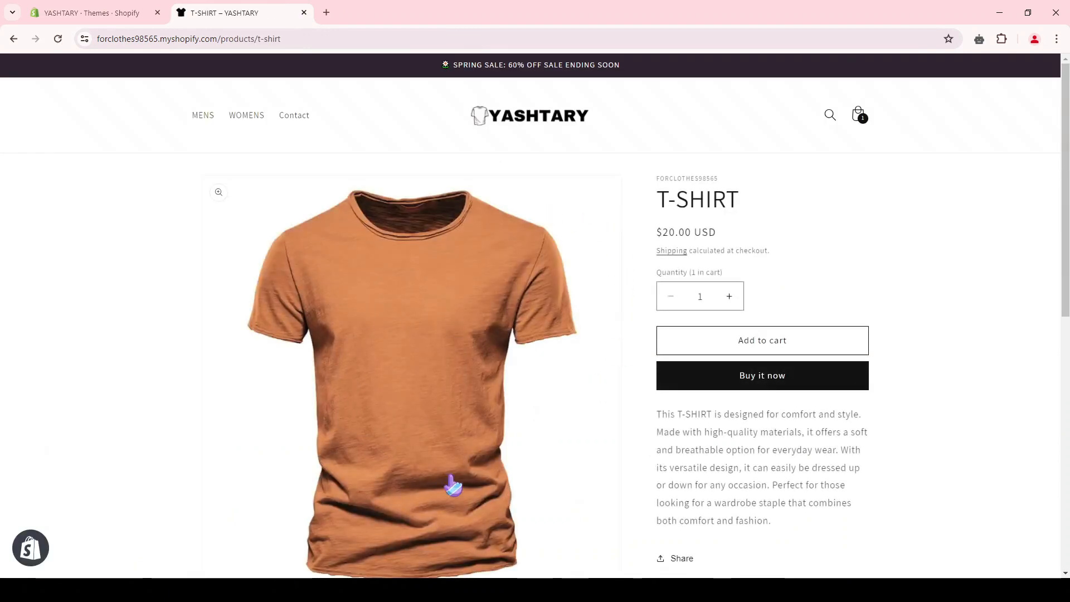
left_click(735, 379)
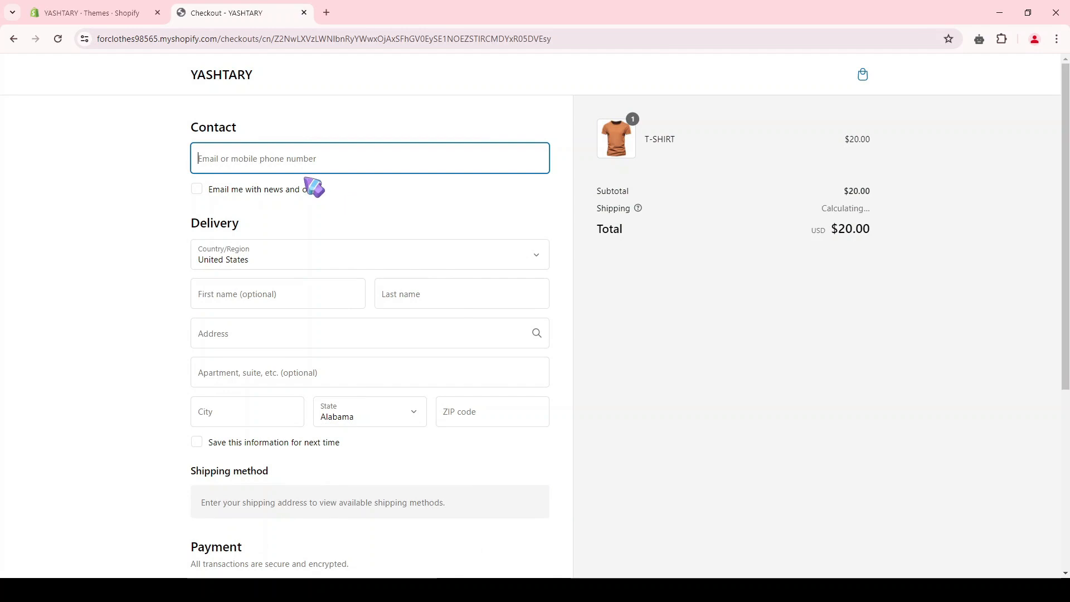
scroll(220, 328, "down", 2)
scroll(246, 552, "down", 4)
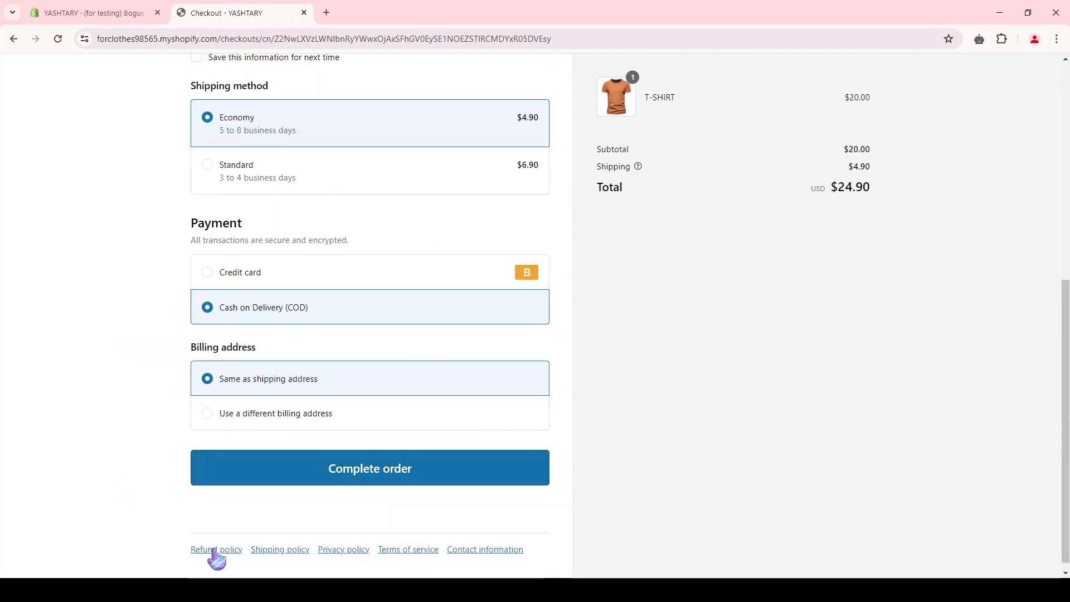
left_click(351, 482)
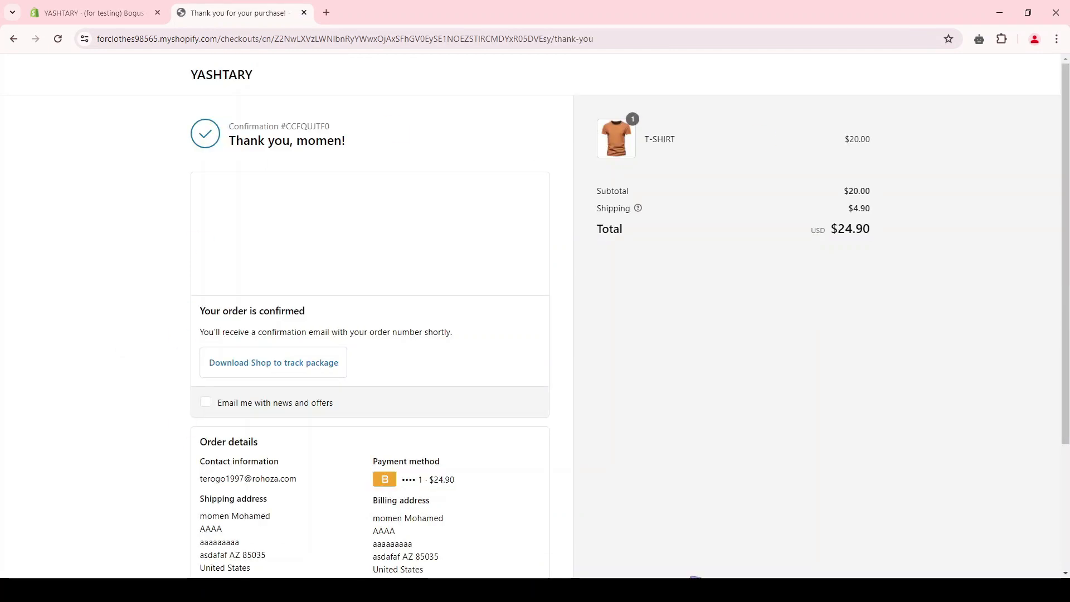
Open the T-SHIRT test order in the store admin and examine its payment details and the customer's shipping address.
left_click(90, 12)
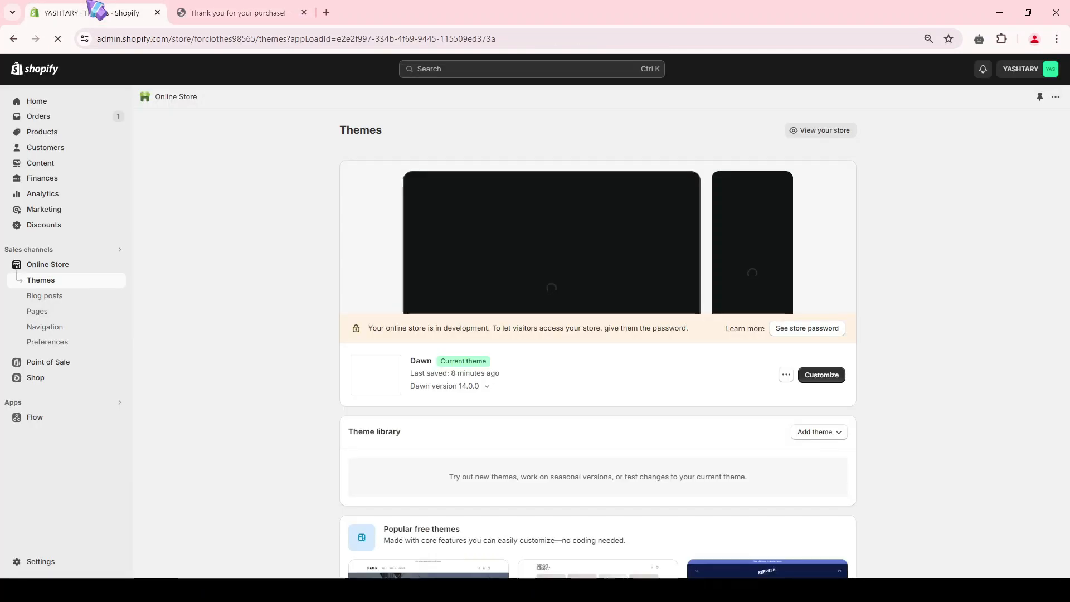
left_click(55, 117)
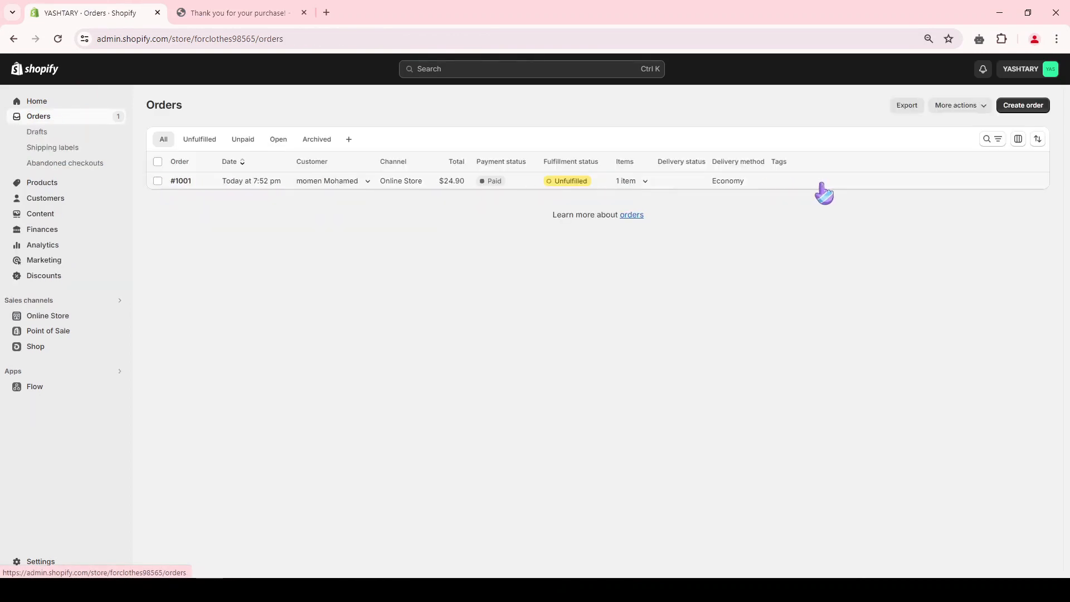
left_click(385, 191)
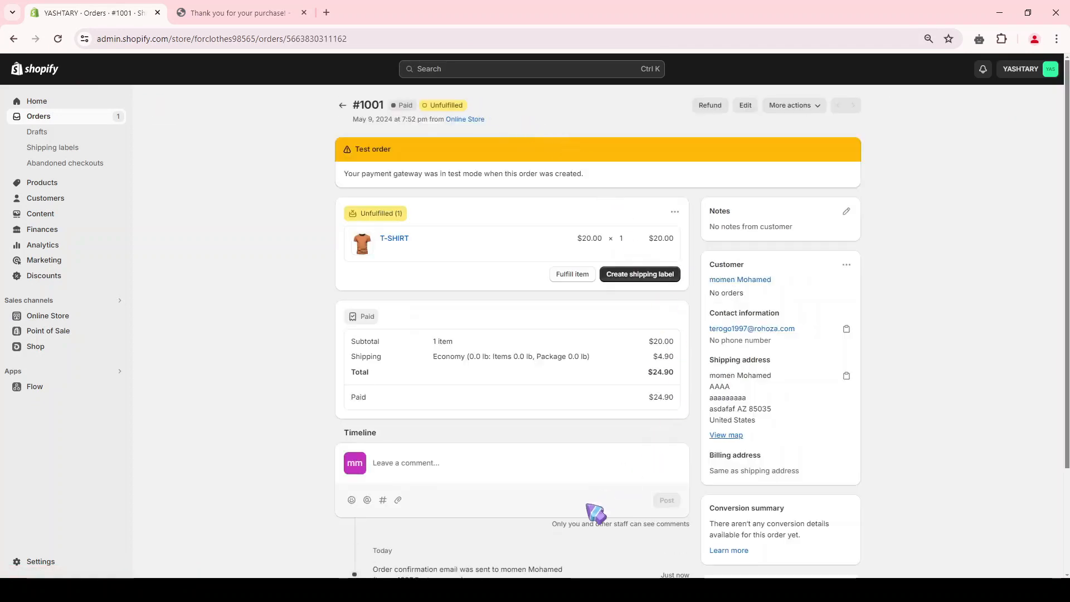
left_click_drag(708, 378, 772, 377)
left_click(711, 388)
double_click(715, 387)
left_click_drag(708, 417, 764, 416)
left_click(764, 415)
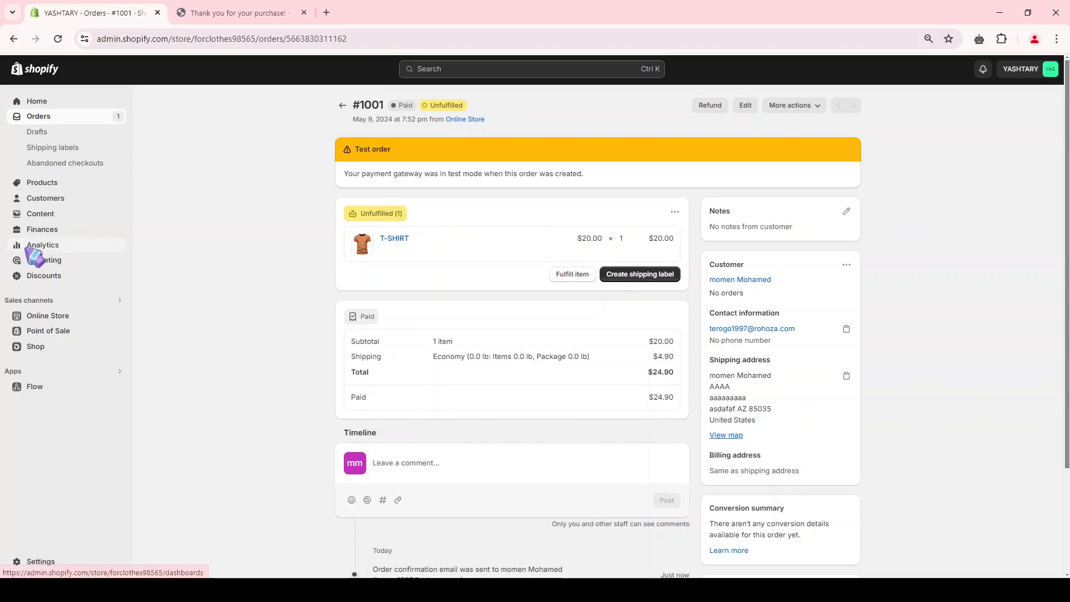
Review the store analytics dashboard, including sales, sessions, conversion rate, orders and returning customer rate.
left_click(44, 246)
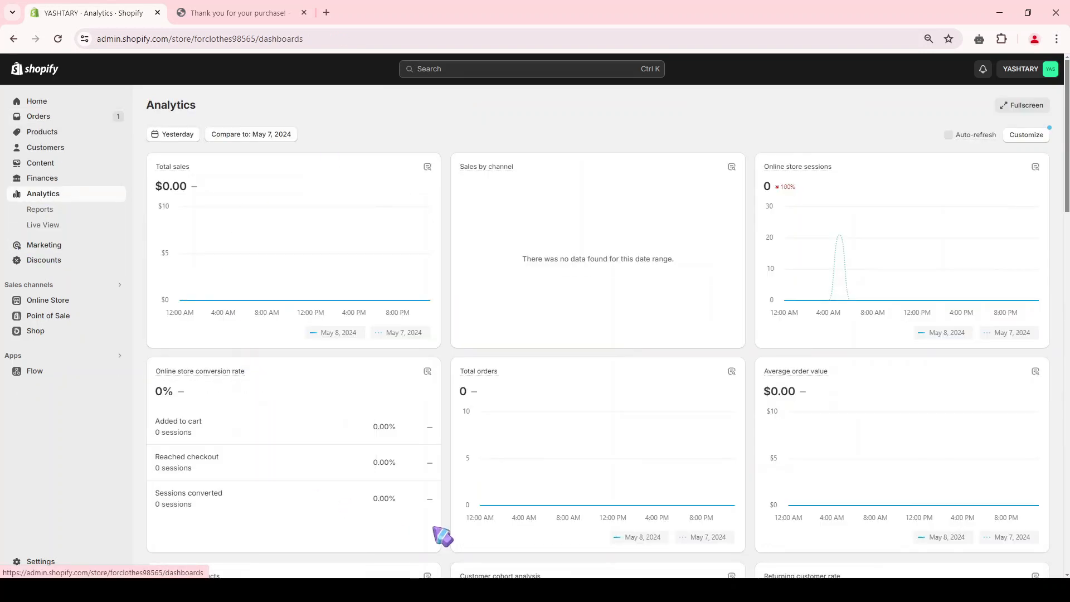
scroll(393, 503, "down", 3)
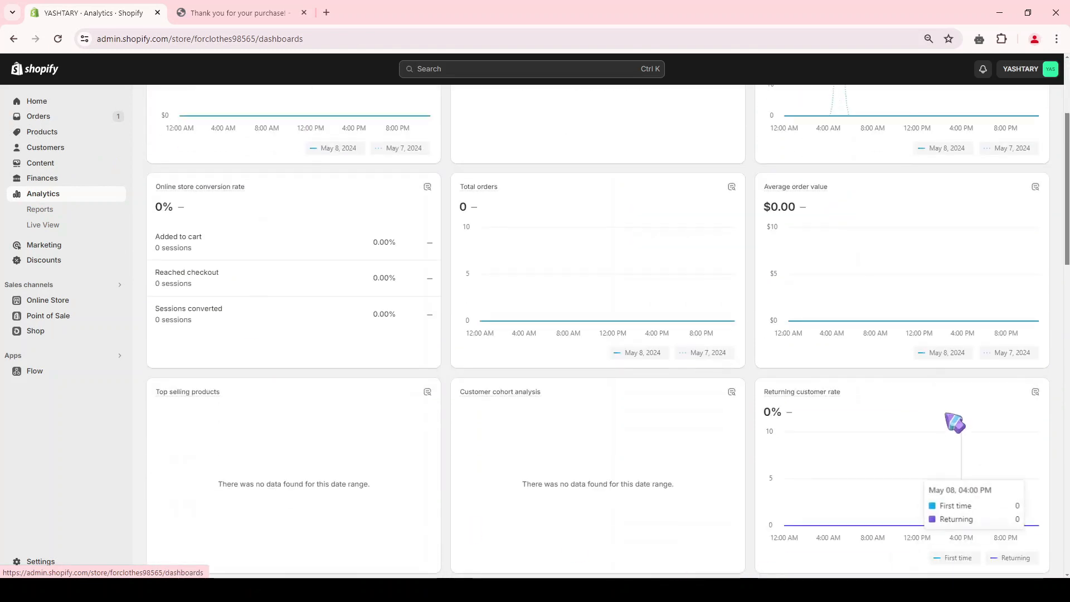
scroll(892, 357, "up", 3)
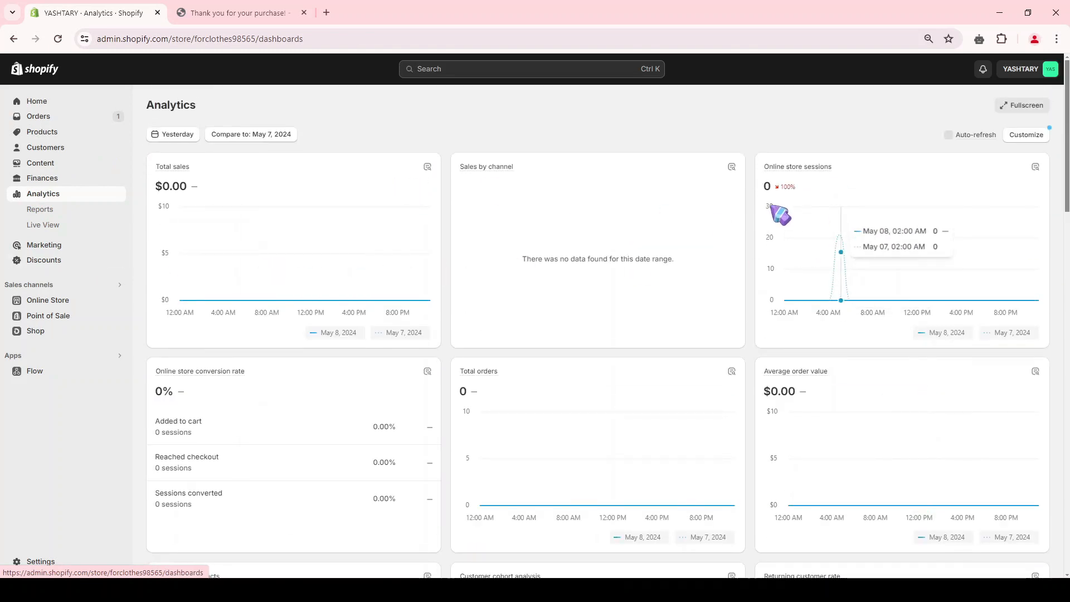